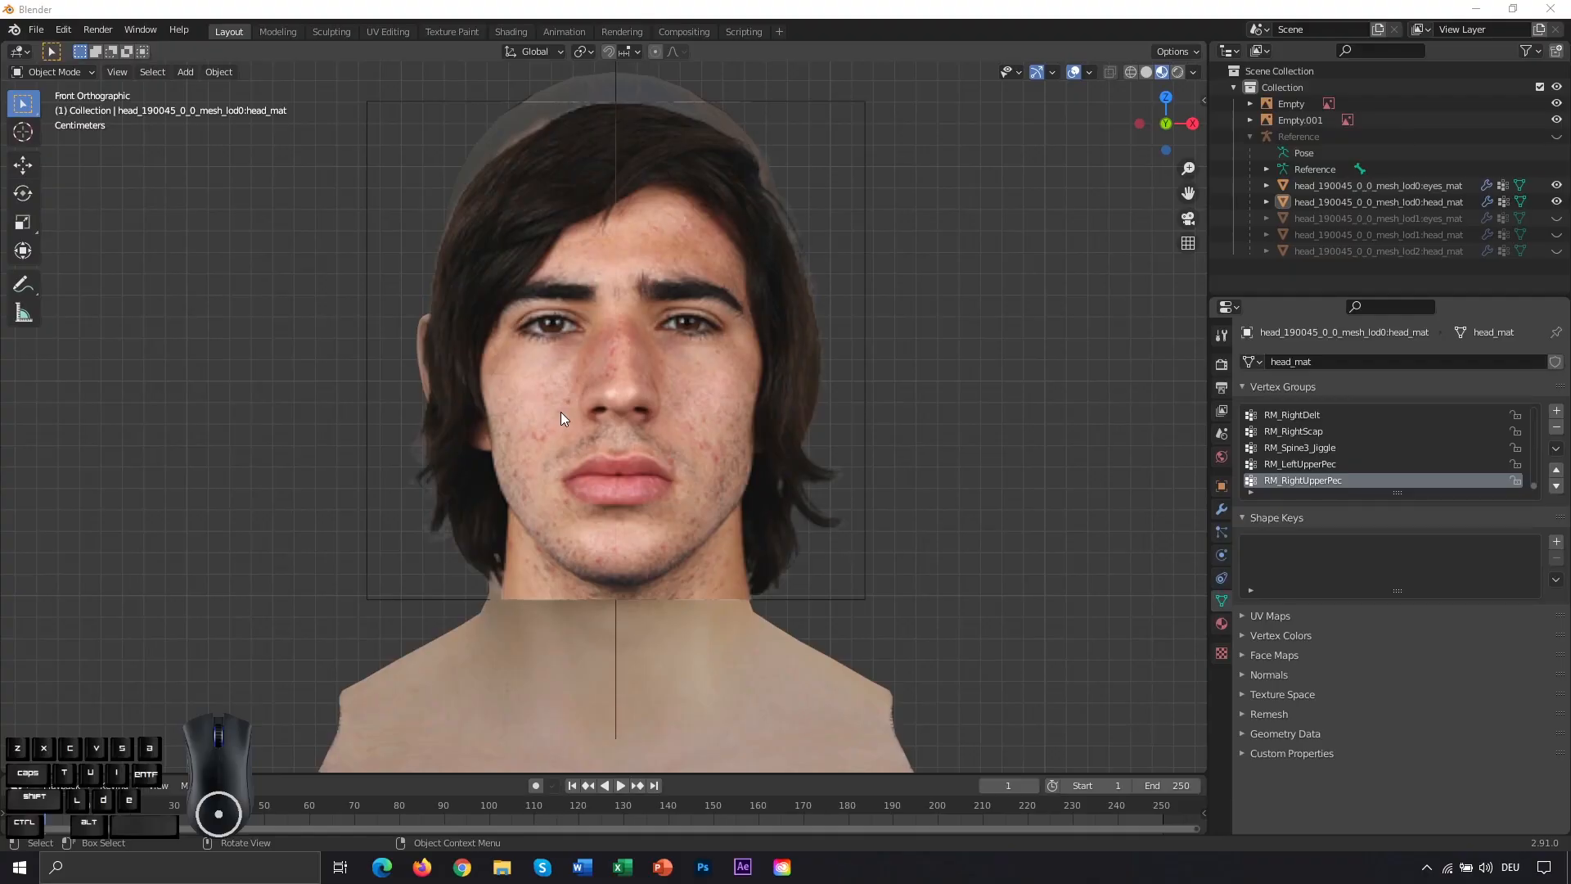
Step: Split the 3D viewport into two side-by-side areas and turn one of them into a UV Editor
{"action": "scroll", "coordinate": [721, 462], "scroll_direction": "down", "scroll_amount": 1}
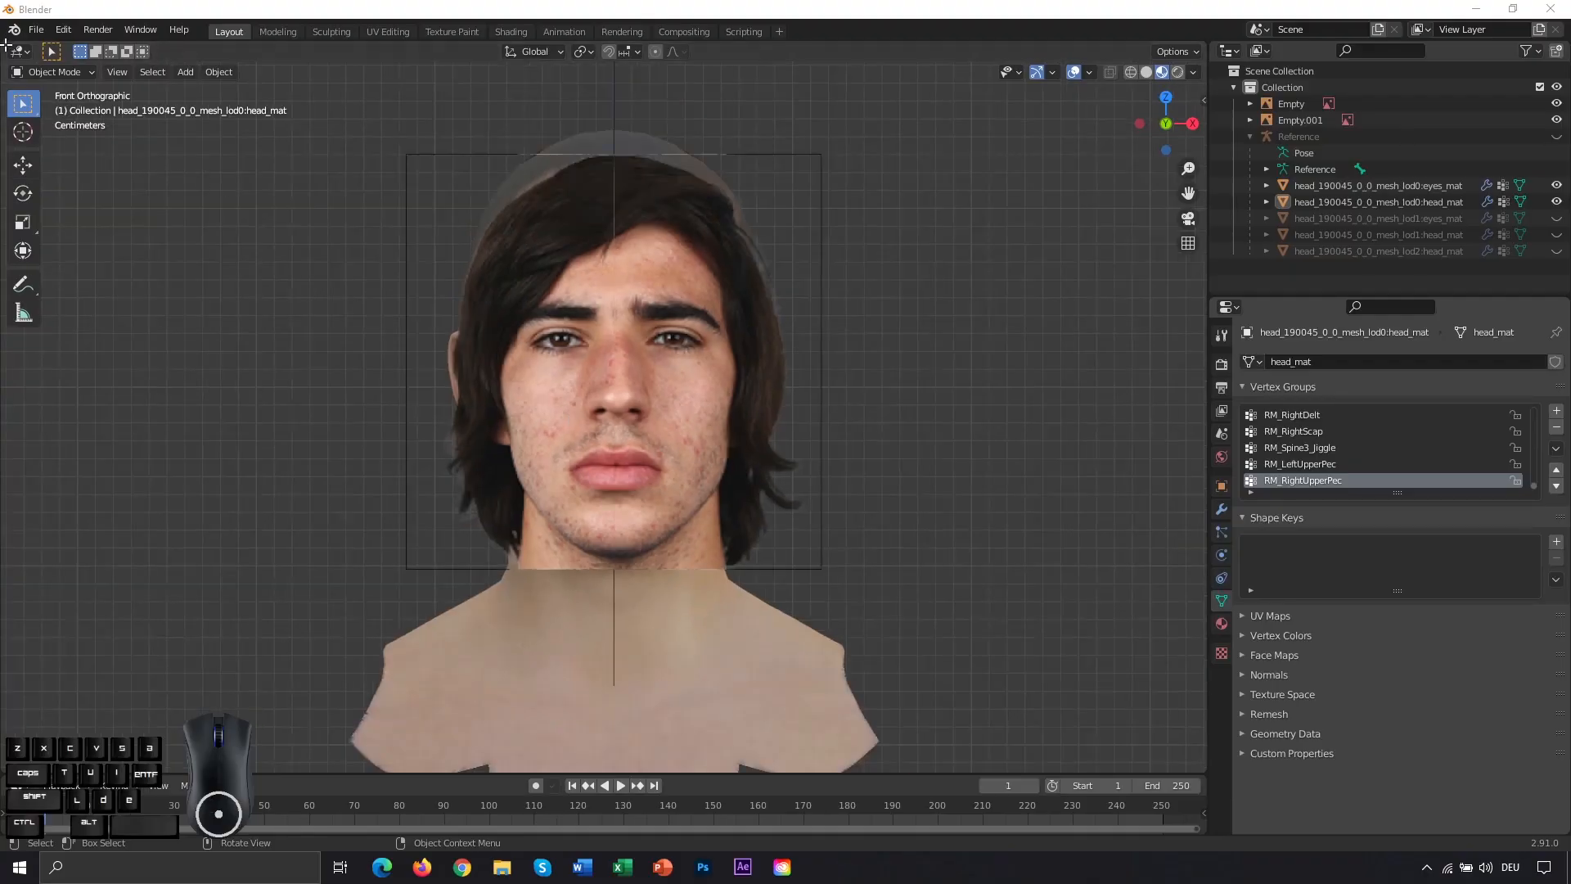
{"action": "left_click_drag", "start_coordinate": [5, 45], "coordinate": [563, 89]}
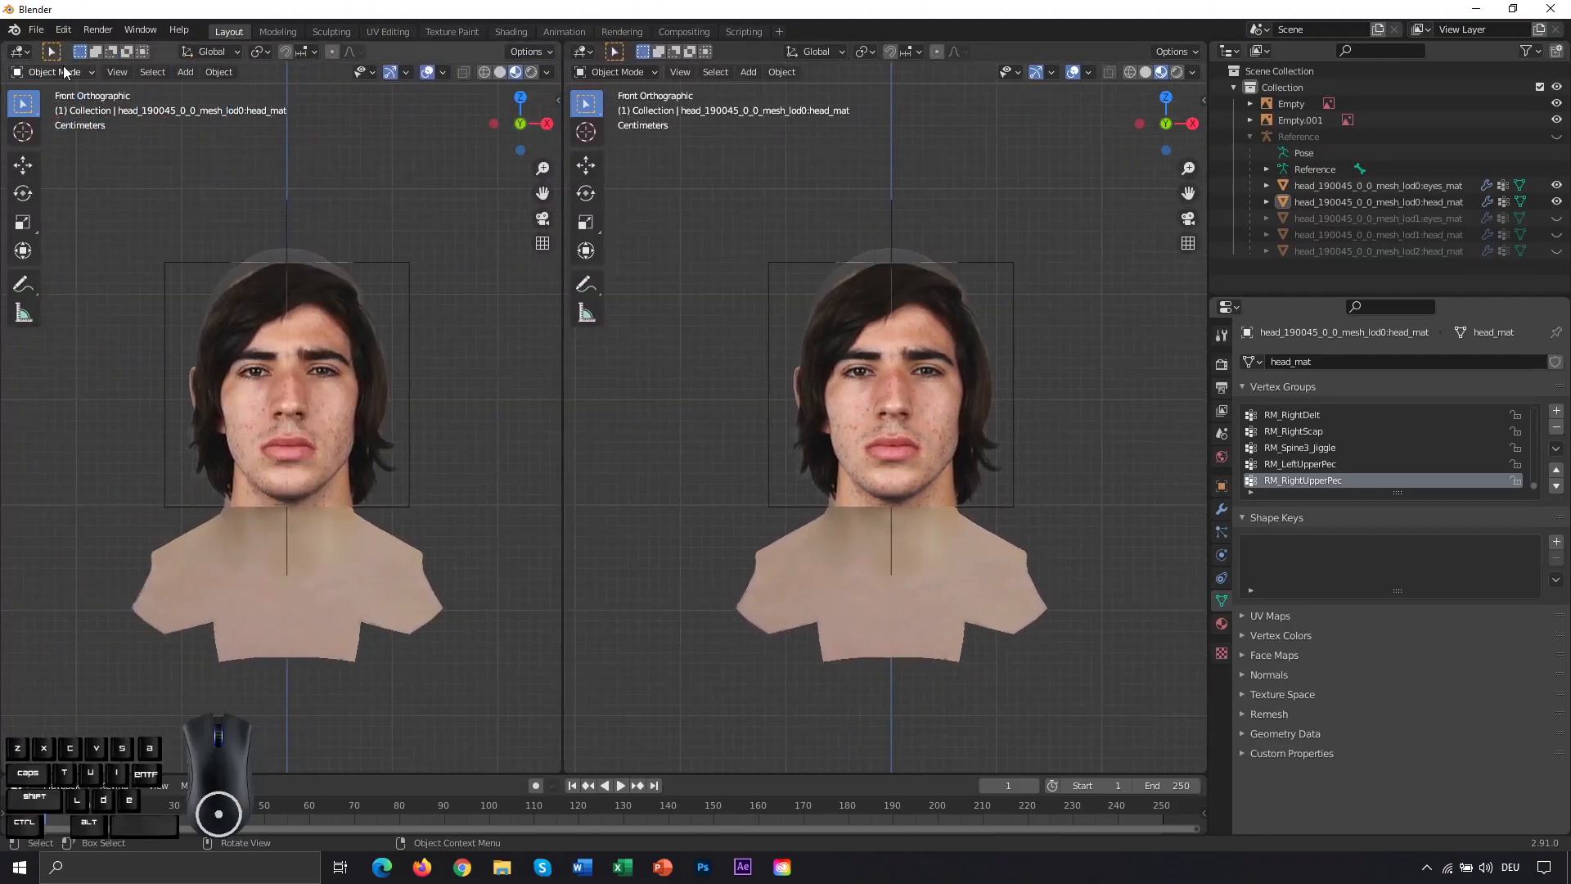
{"action": "left_click", "coordinate": [23, 51]}
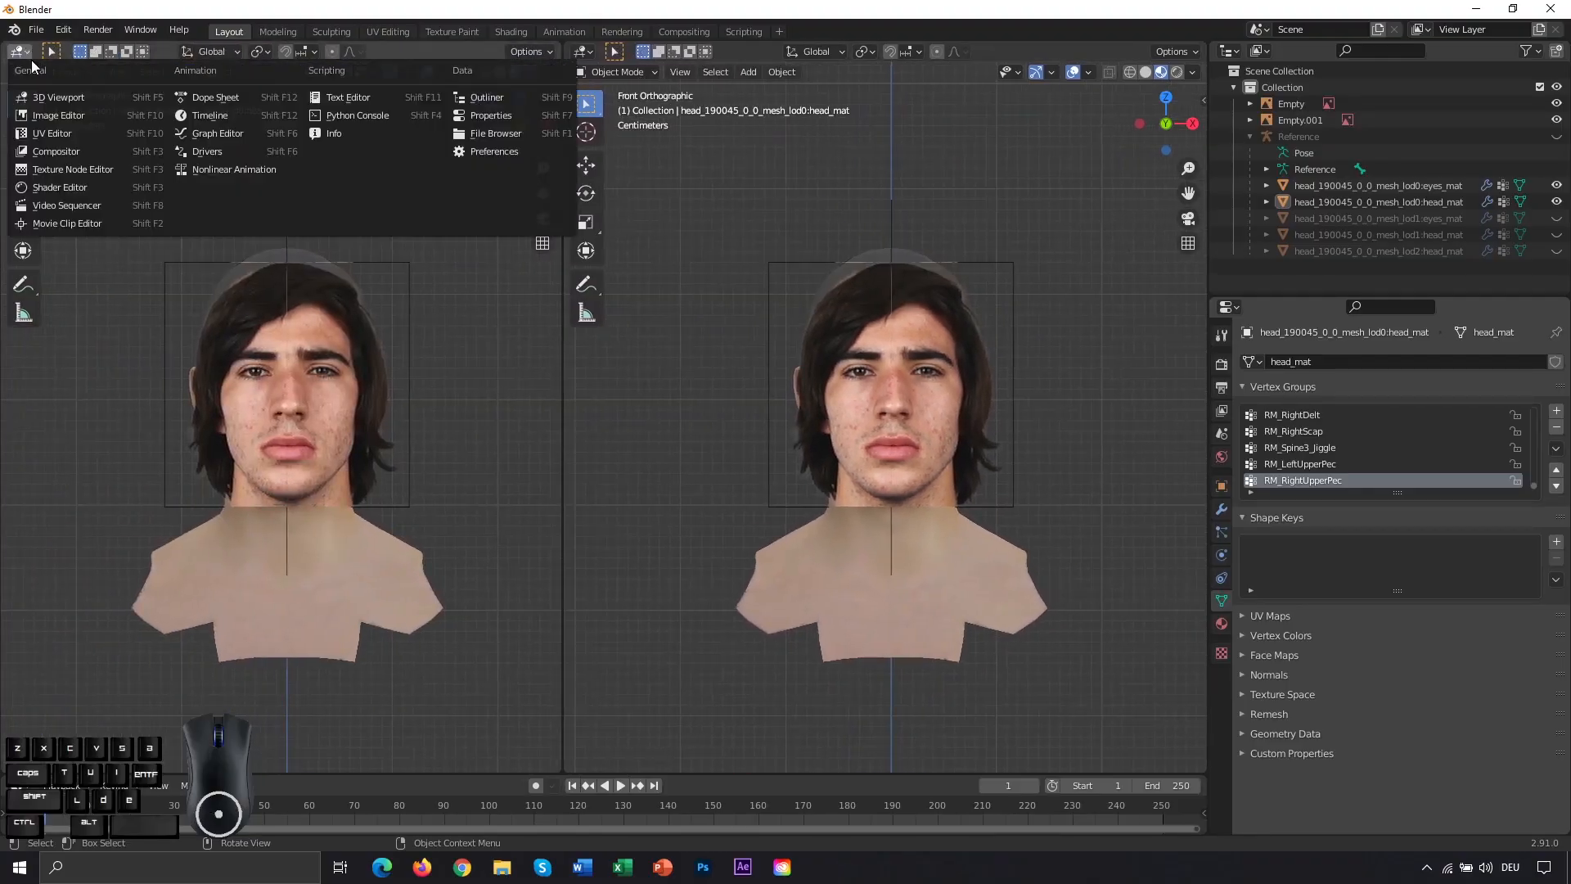
{"action": "left_click", "coordinate": [69, 137]}
Step: Display the front face photo E2dHDy7zm5II22zKxixMd49xzgQ0KGan.png in the UV Editor
{"action": "scroll", "coordinate": [340, 219], "scroll_direction": "up", "scroll_amount": 2}
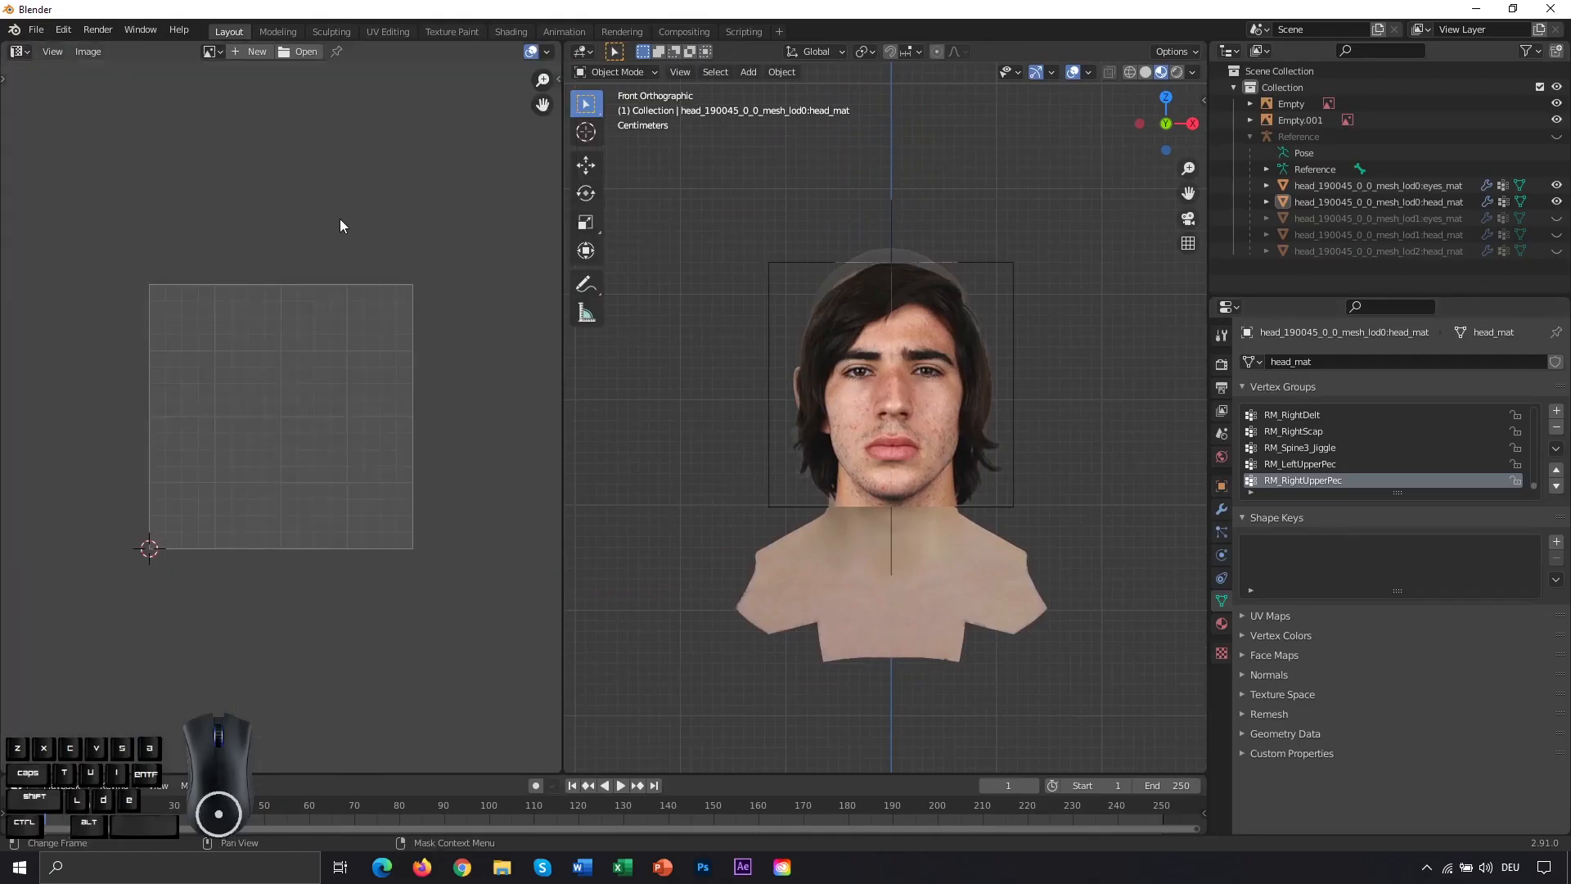
{"action": "left_click", "coordinate": [223, 54]}
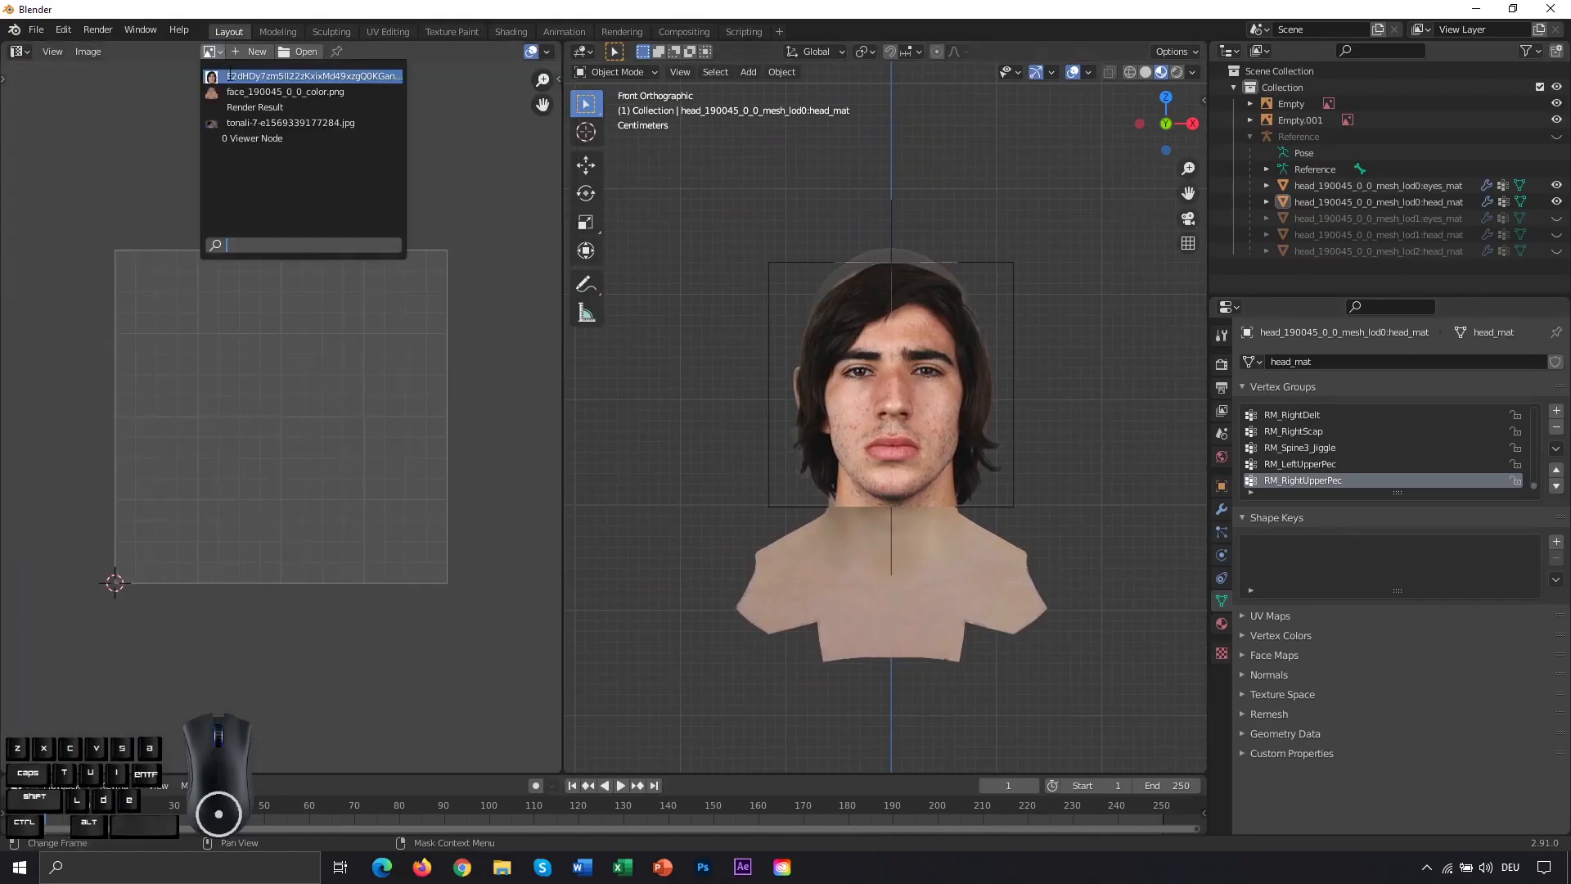
{"action": "left_click", "coordinate": [250, 76]}
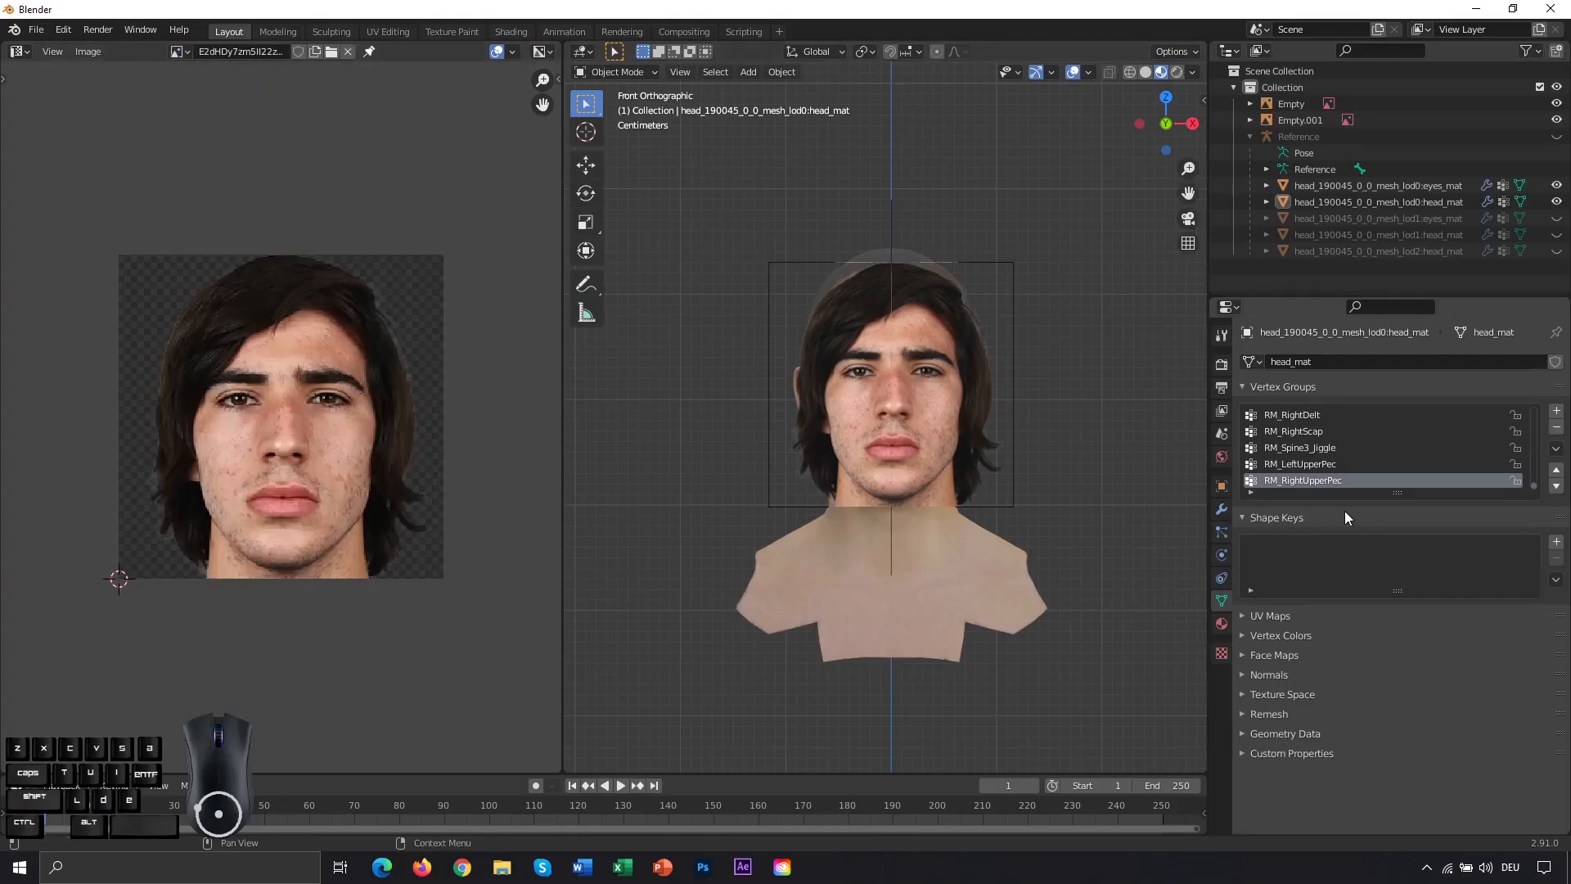
Step: Select the lod0 head_mat mesh and make UVChannel1 its active UV map for both editing and rendering
{"action": "scroll", "coordinate": [1014, 412], "scroll_direction": "up", "scroll_amount": 1}
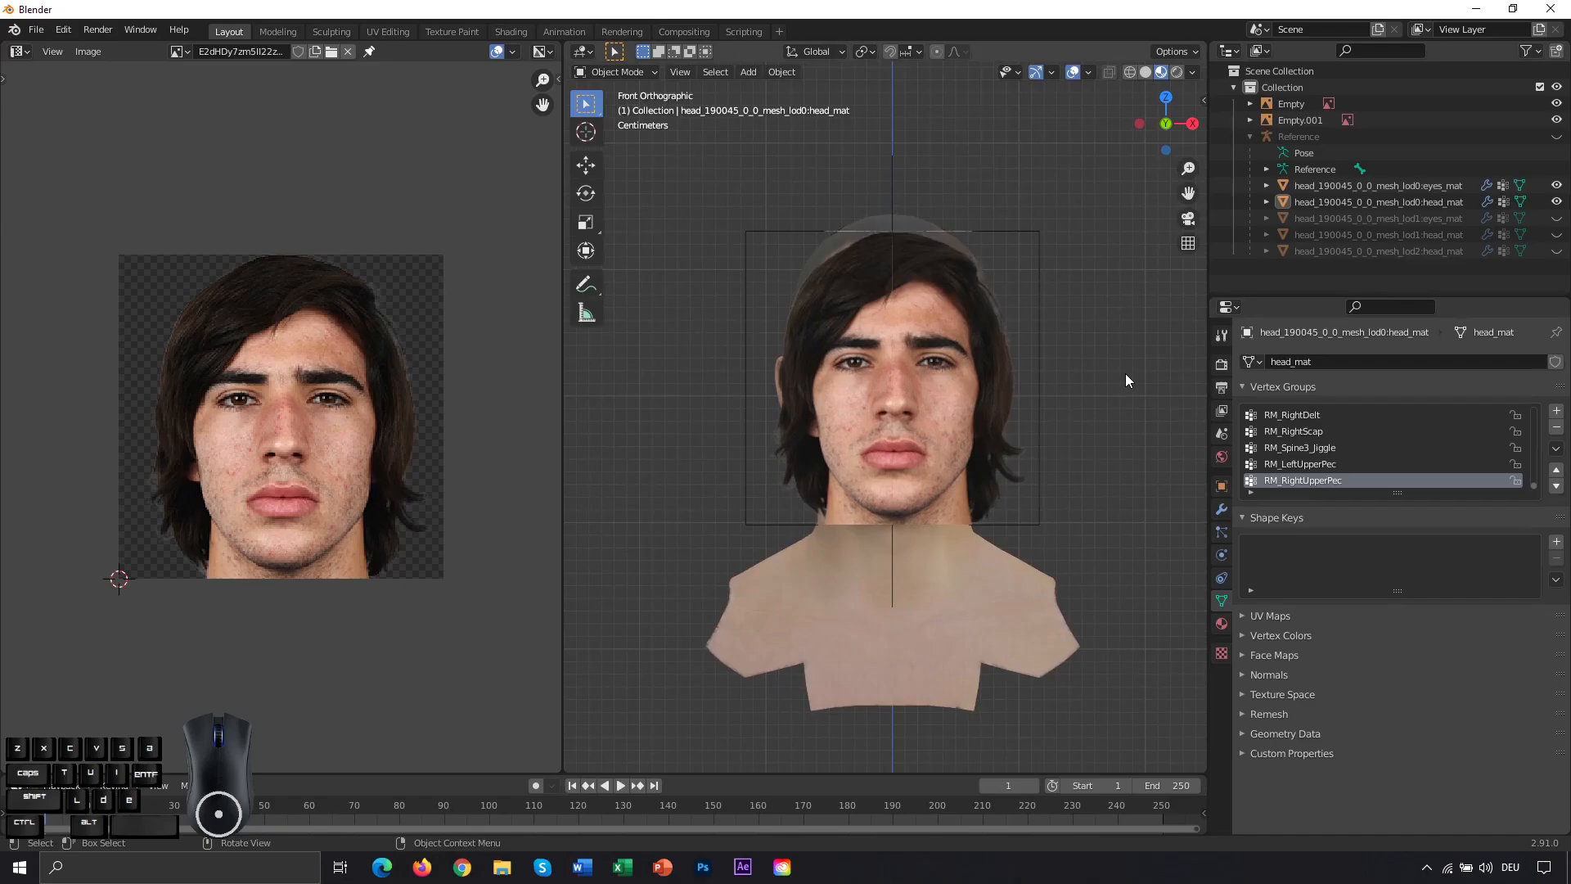
{"action": "left_click", "coordinate": [1385, 201]}
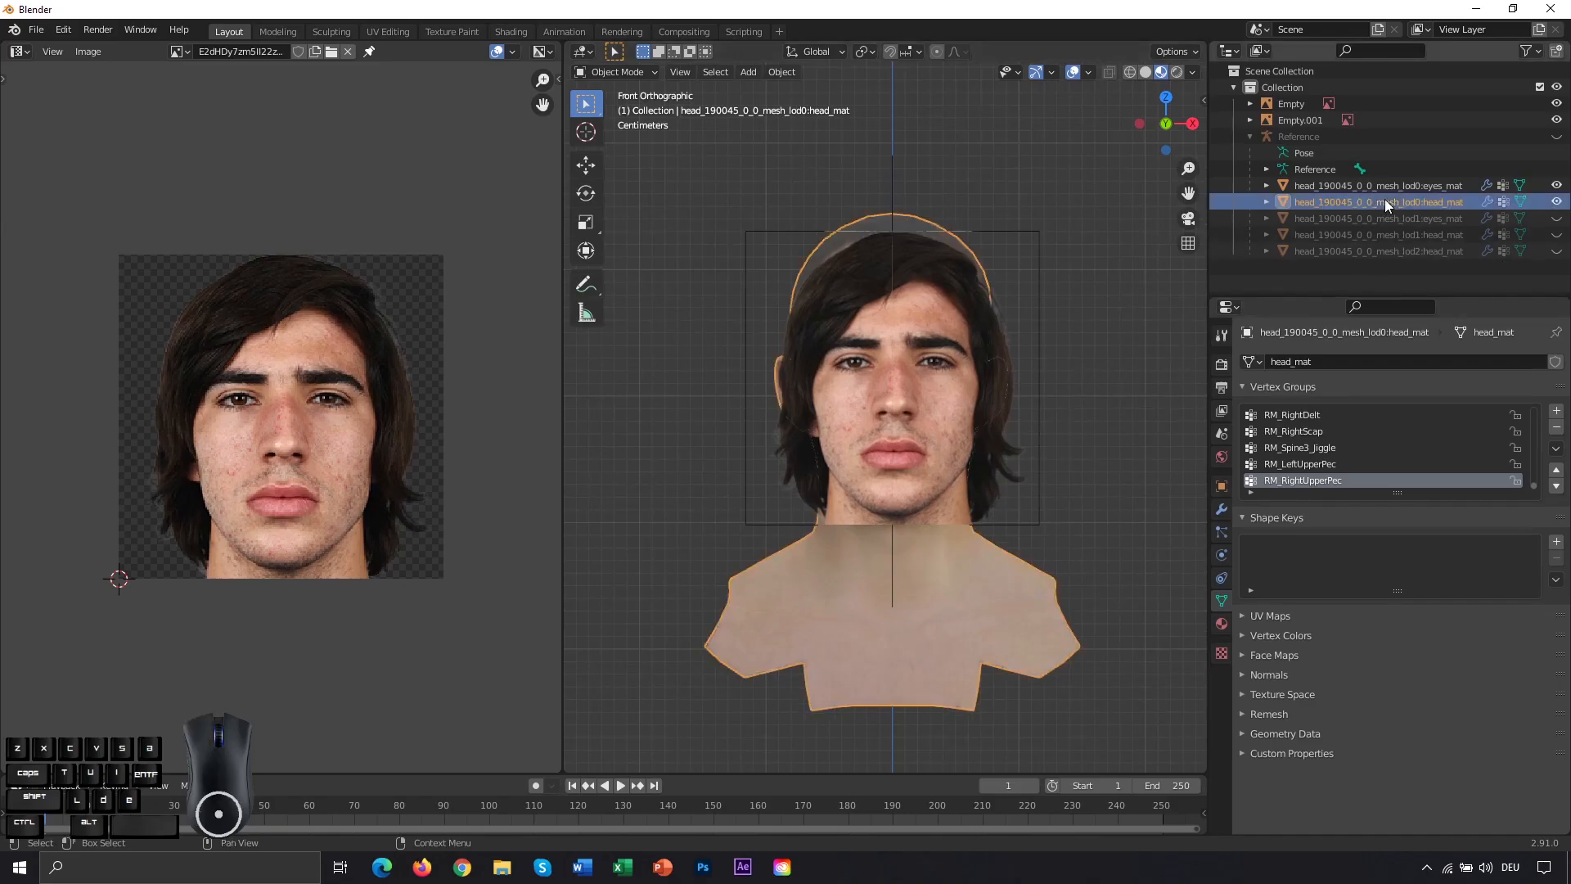
{"action": "left_click", "coordinate": [1221, 623]}
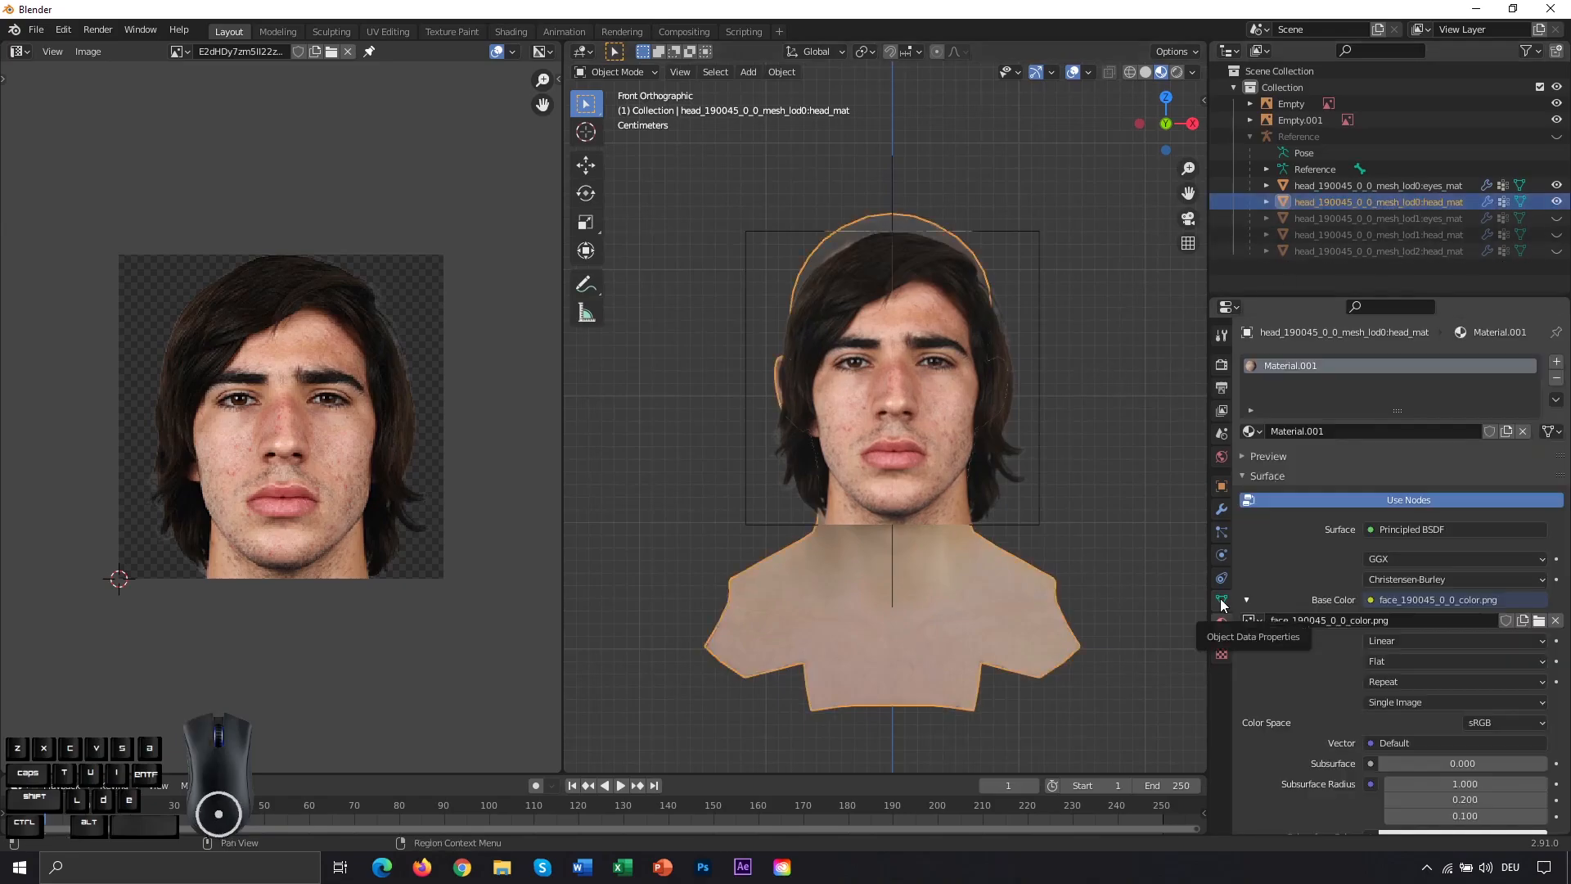
{"action": "left_click", "coordinate": [1222, 601]}
{"action": "left_click", "coordinate": [1246, 615]}
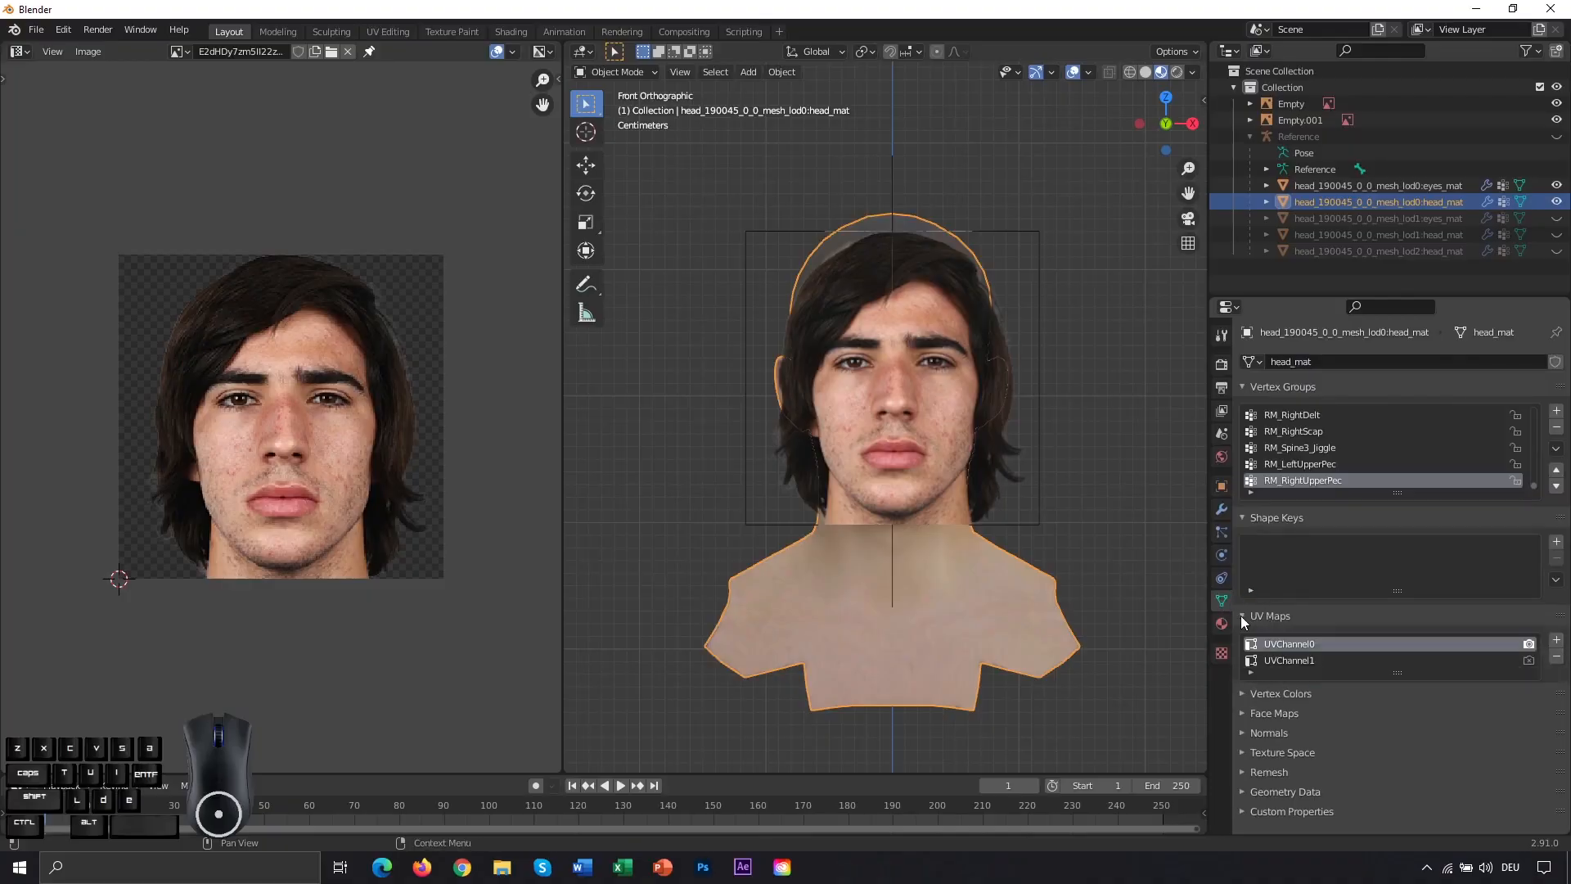
{"action": "left_click", "coordinate": [1294, 661]}
{"action": "left_click", "coordinate": [1528, 660]}
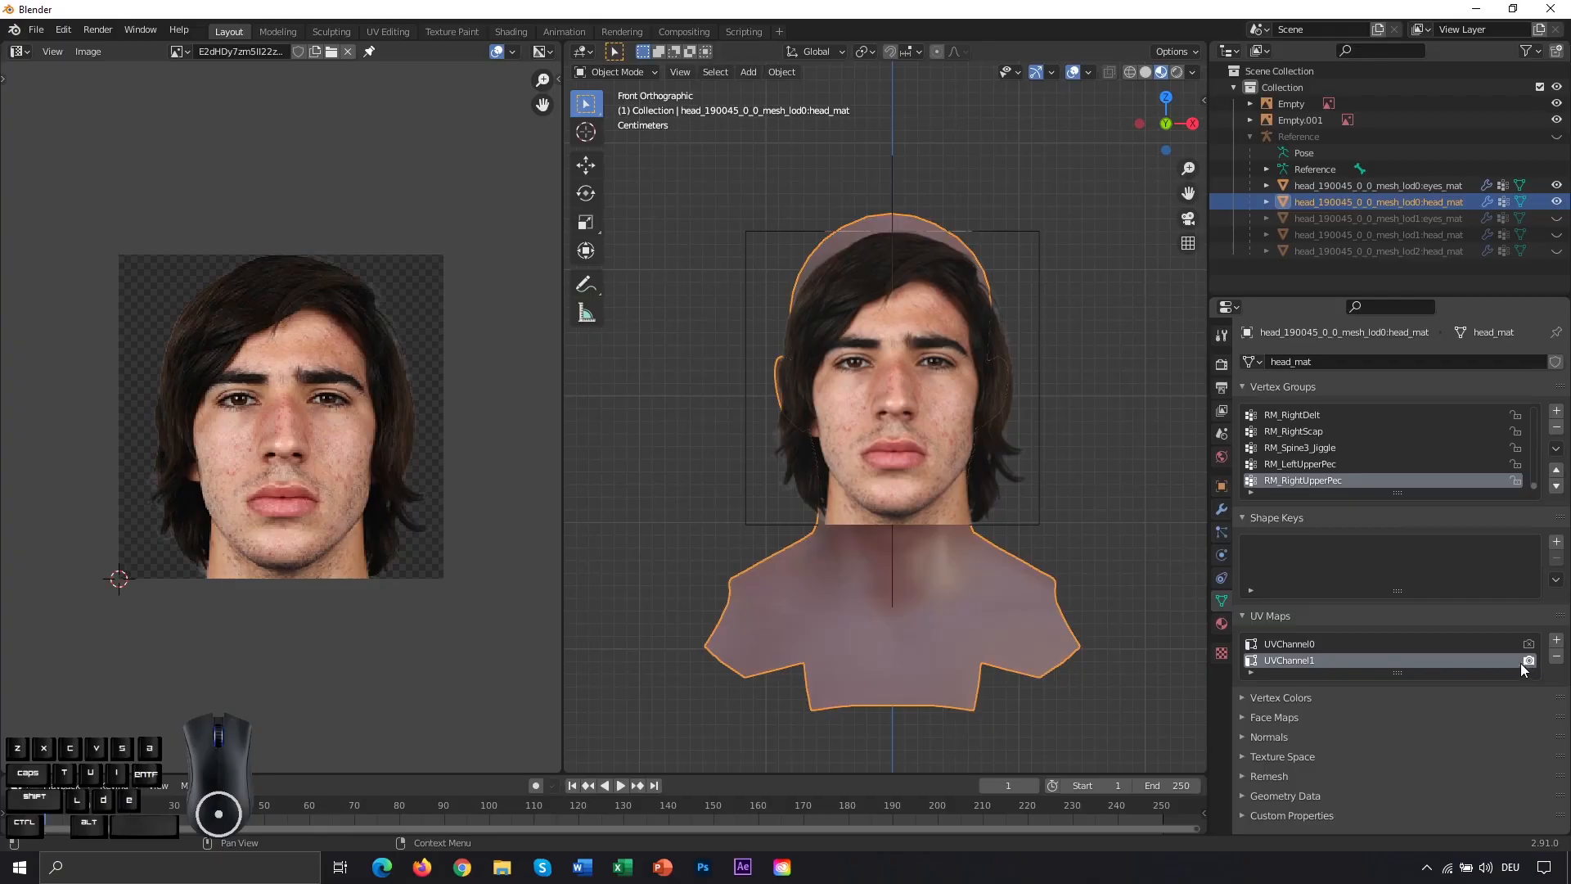
Step: Replace the base color image of Material.001 with the face photo E2dHDy7zm5II22zKxixMd49xzgQ0KGan.png
{"action": "left_click", "coordinate": [1222, 625]}
{"action": "left_click", "coordinate": [1256, 622]}
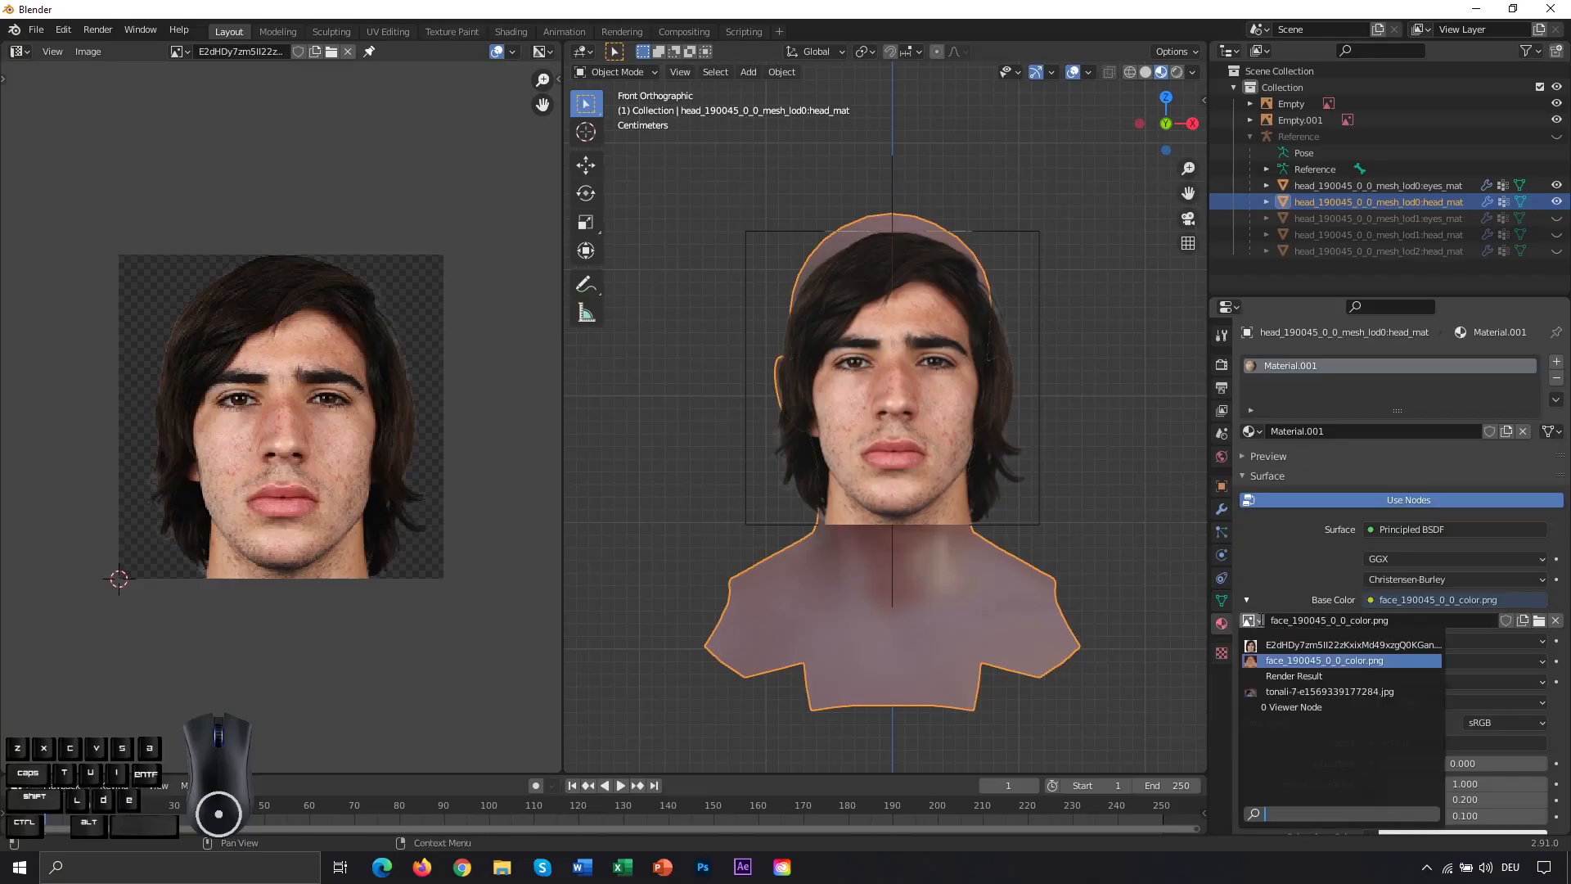
{"action": "left_click", "coordinate": [1278, 647]}
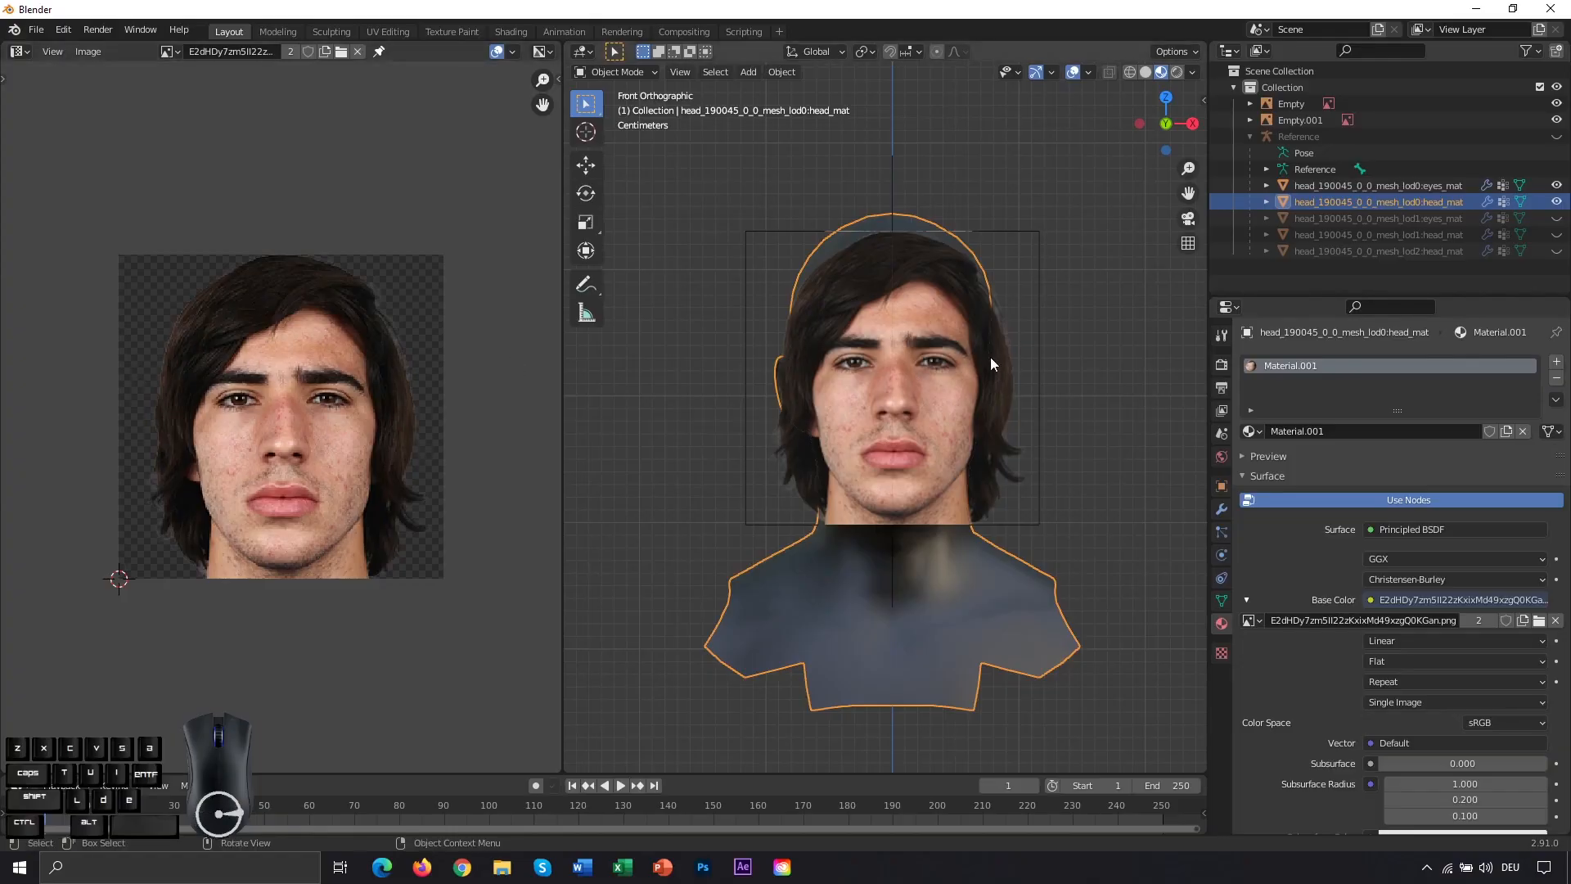
Step: Enter Edit Mode on the head, select the whole mesh and unwrap it with Project from View from the front
{"action": "scroll", "coordinate": [915, 314], "scroll_direction": "up", "scroll_amount": 1}
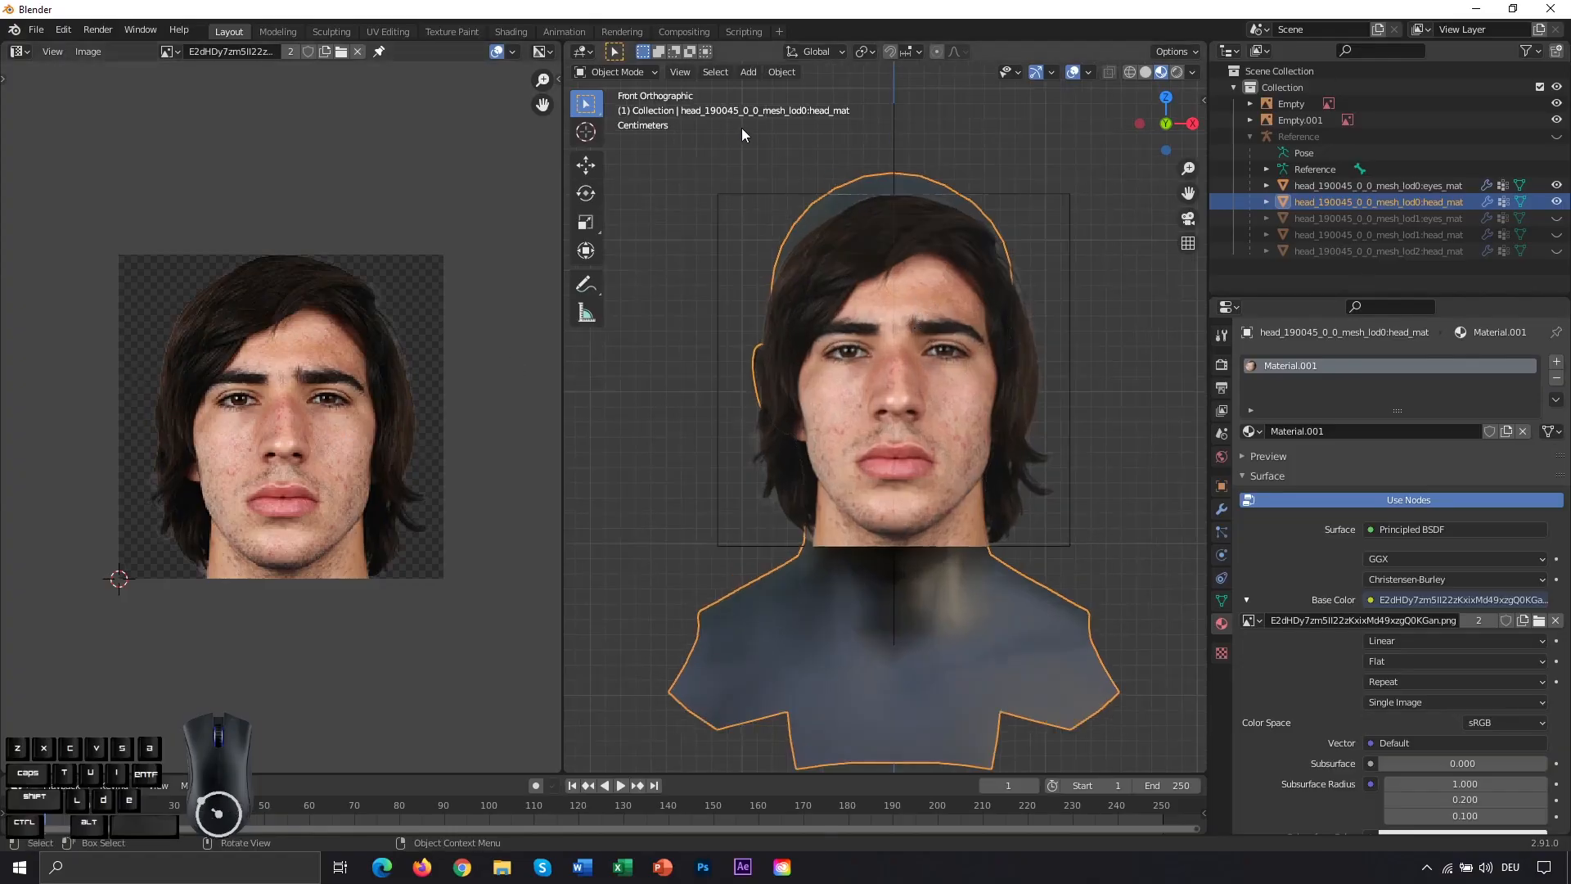
{"action": "left_click", "coordinate": [655, 72]}
{"action": "left_click", "coordinate": [630, 109]}
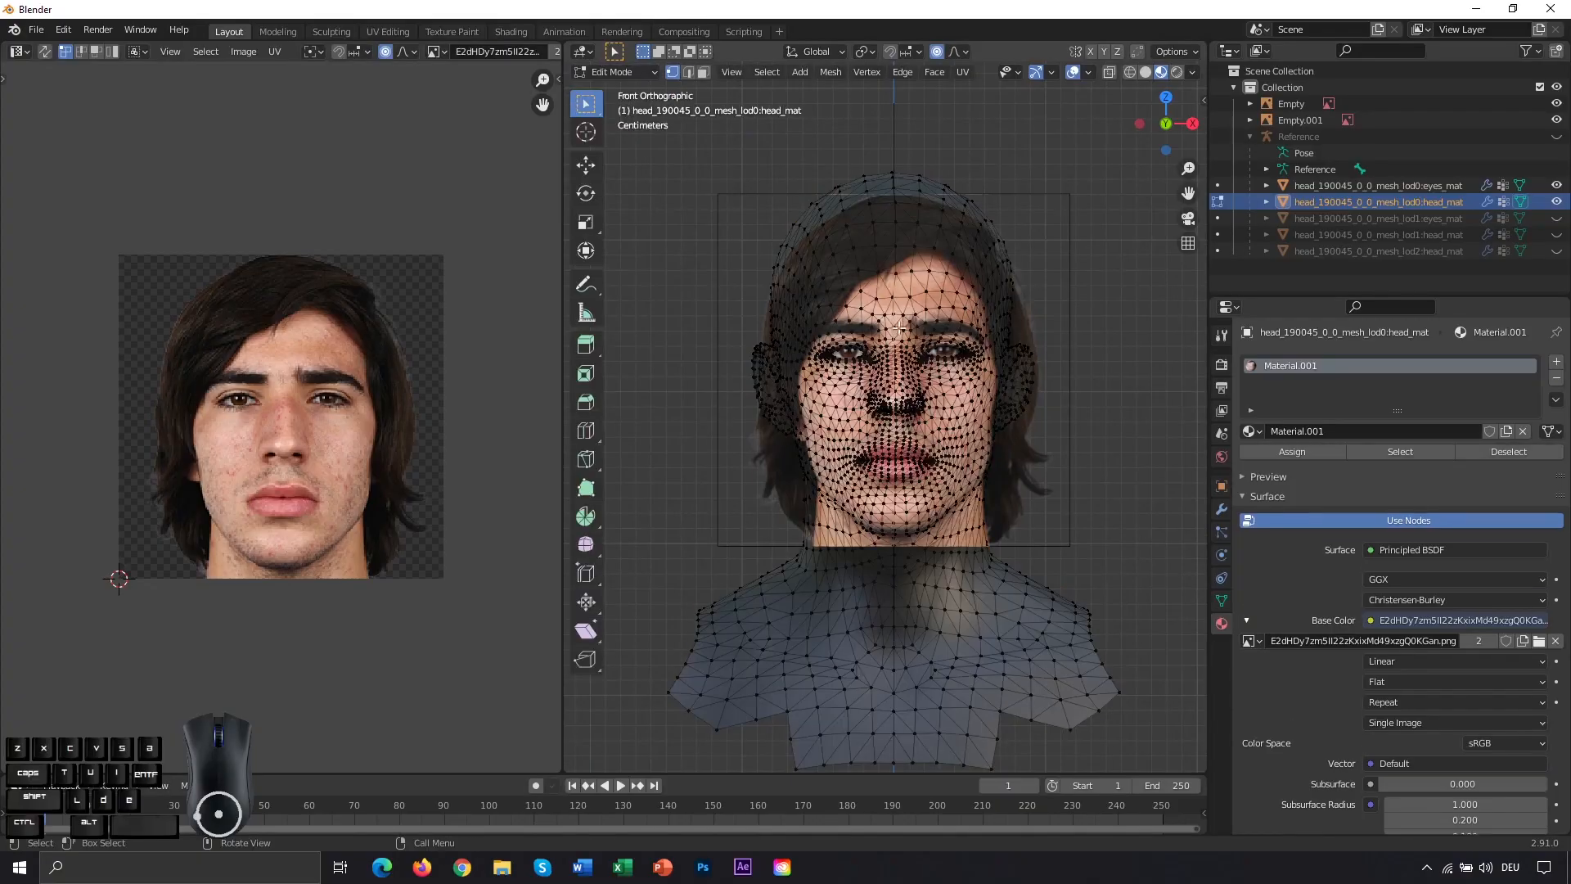
{"action": "key", "text": "a"}
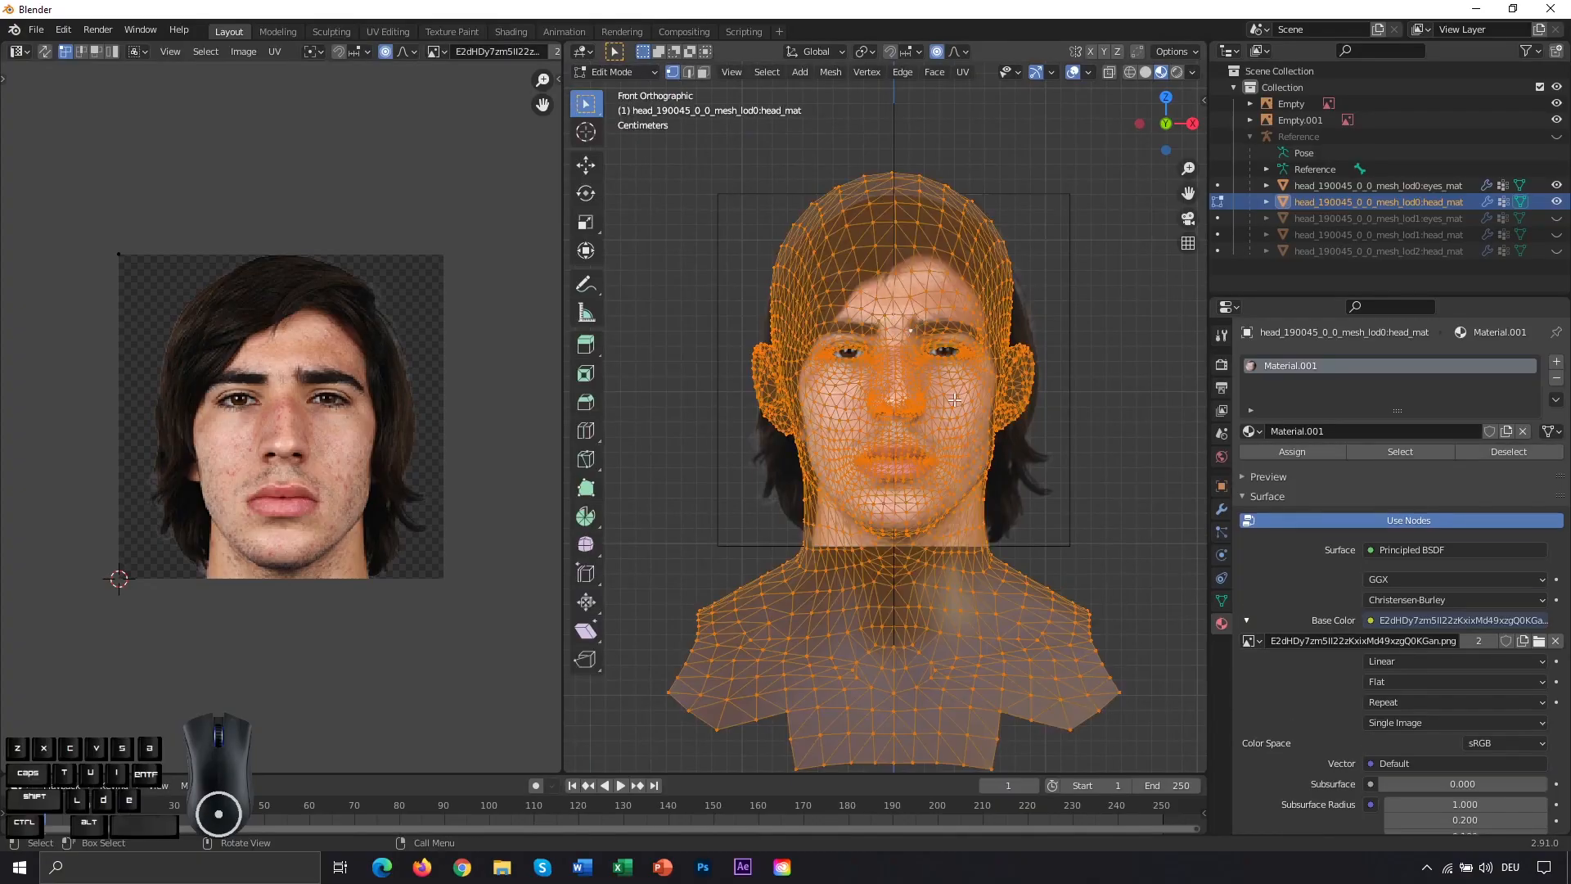
{"action": "key", "text": "u"}
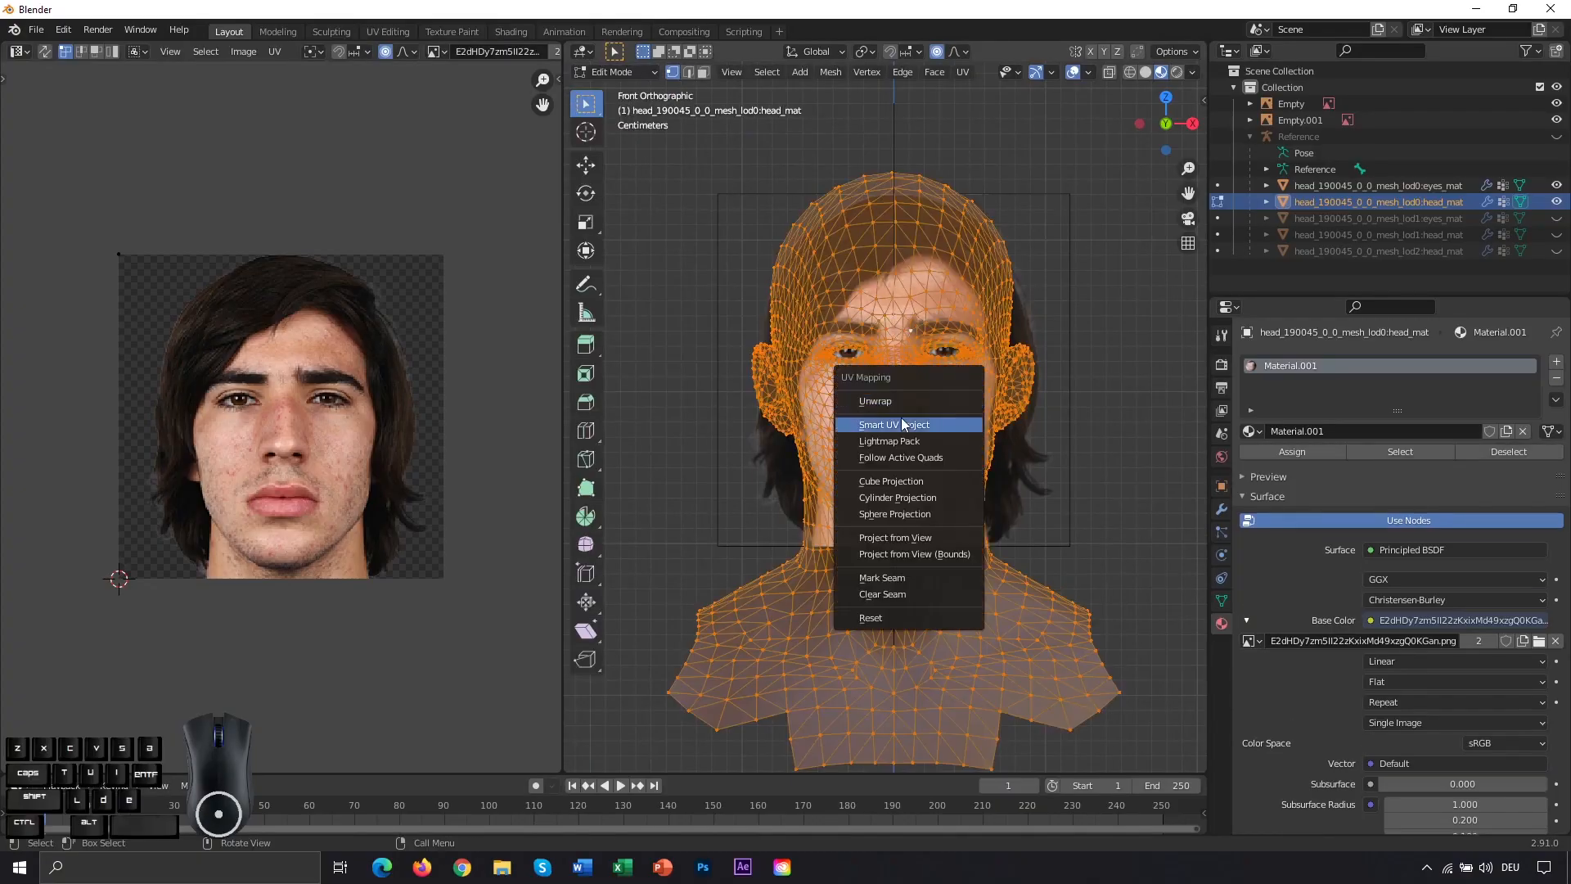
{"action": "left_click", "coordinate": [908, 538]}
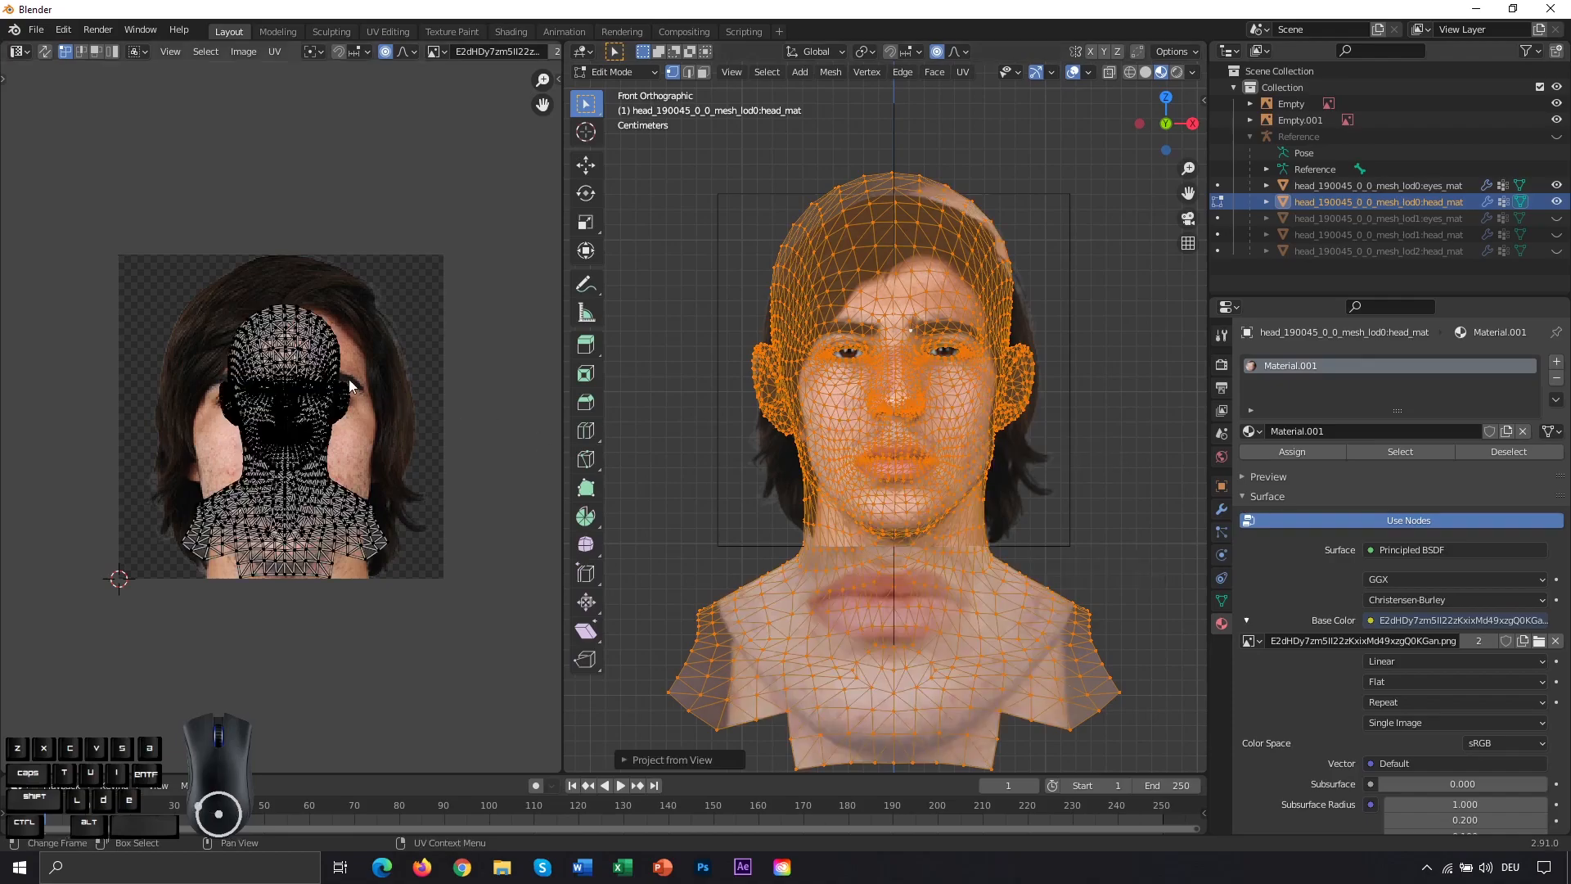
Step: Scale up the entire UV layout over the face photo and hide the Empty reference image covering the head
{"action": "left_click", "coordinate": [309, 408]}
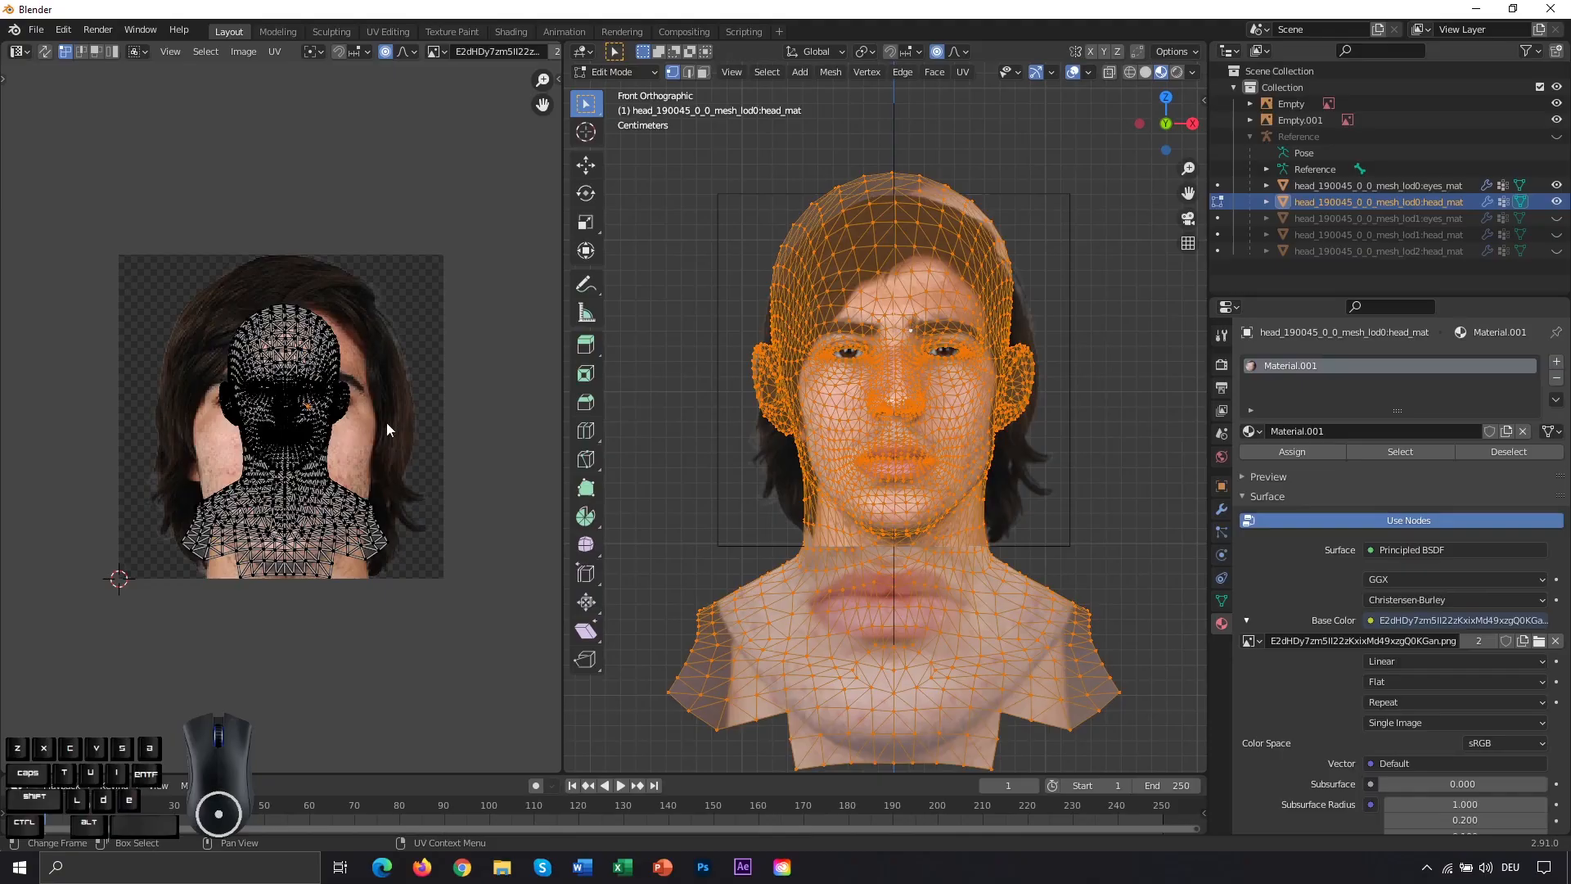
{"action": "key", "text": "a"}
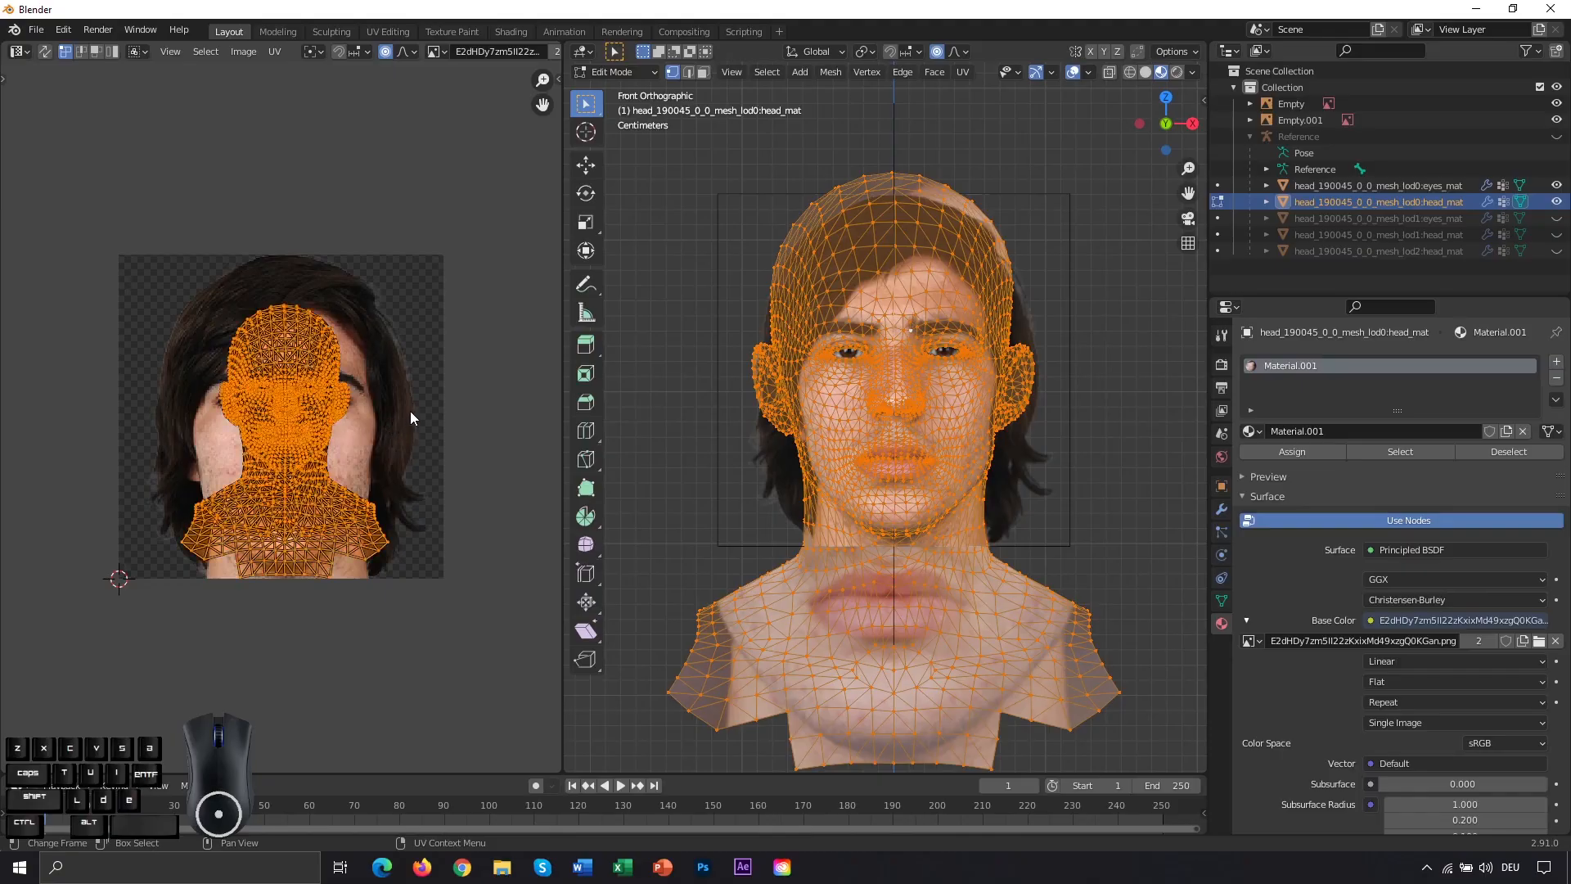
{"action": "key", "text": "s"}
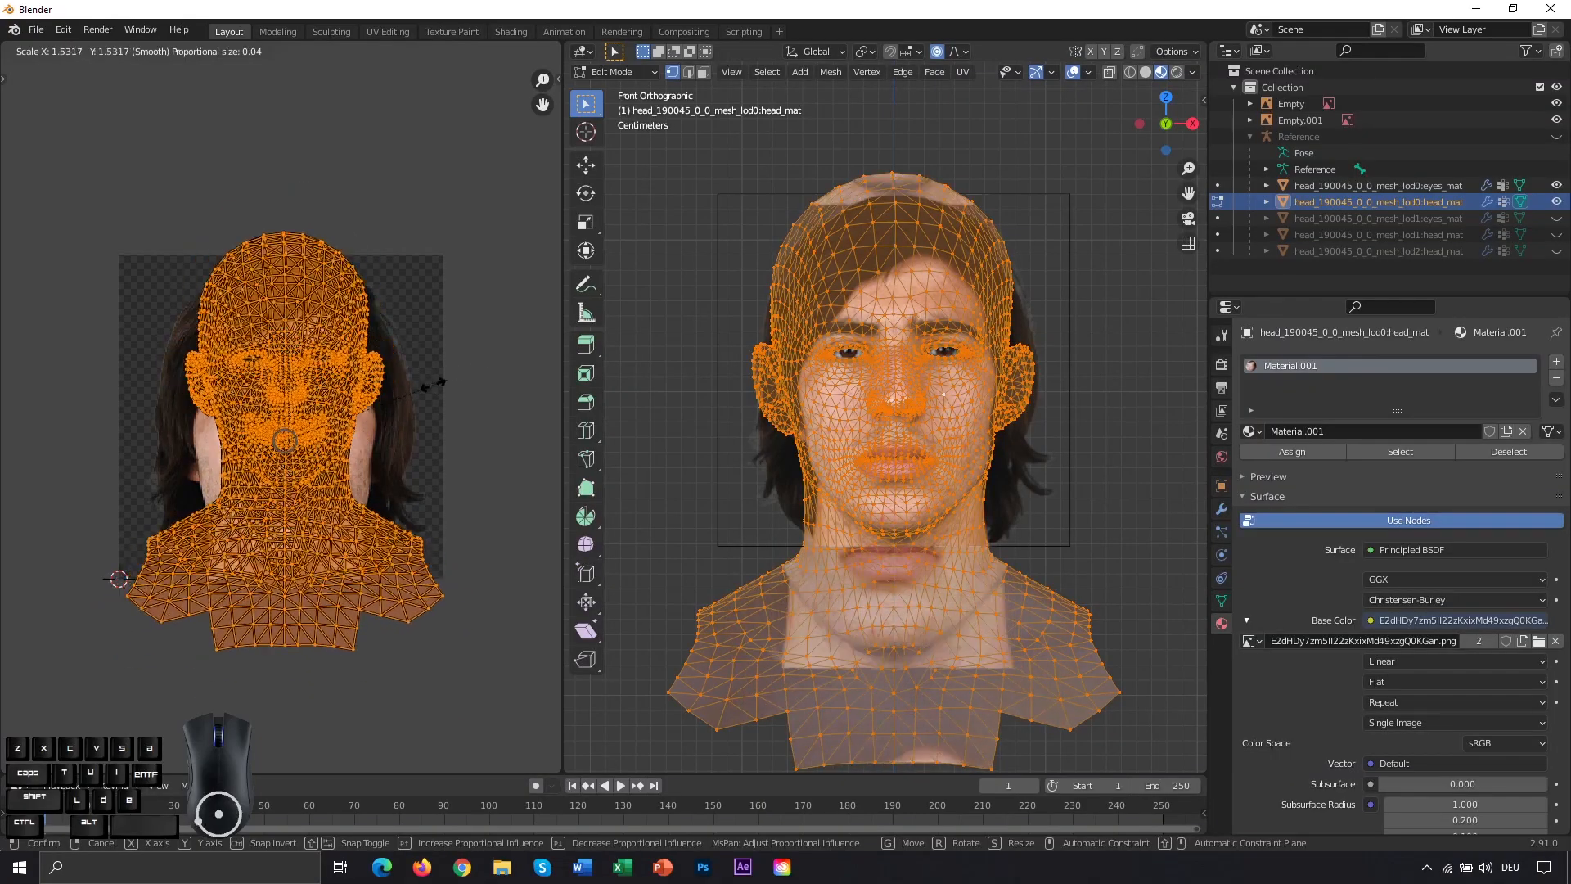
{"action": "left_click", "coordinate": [459, 389]}
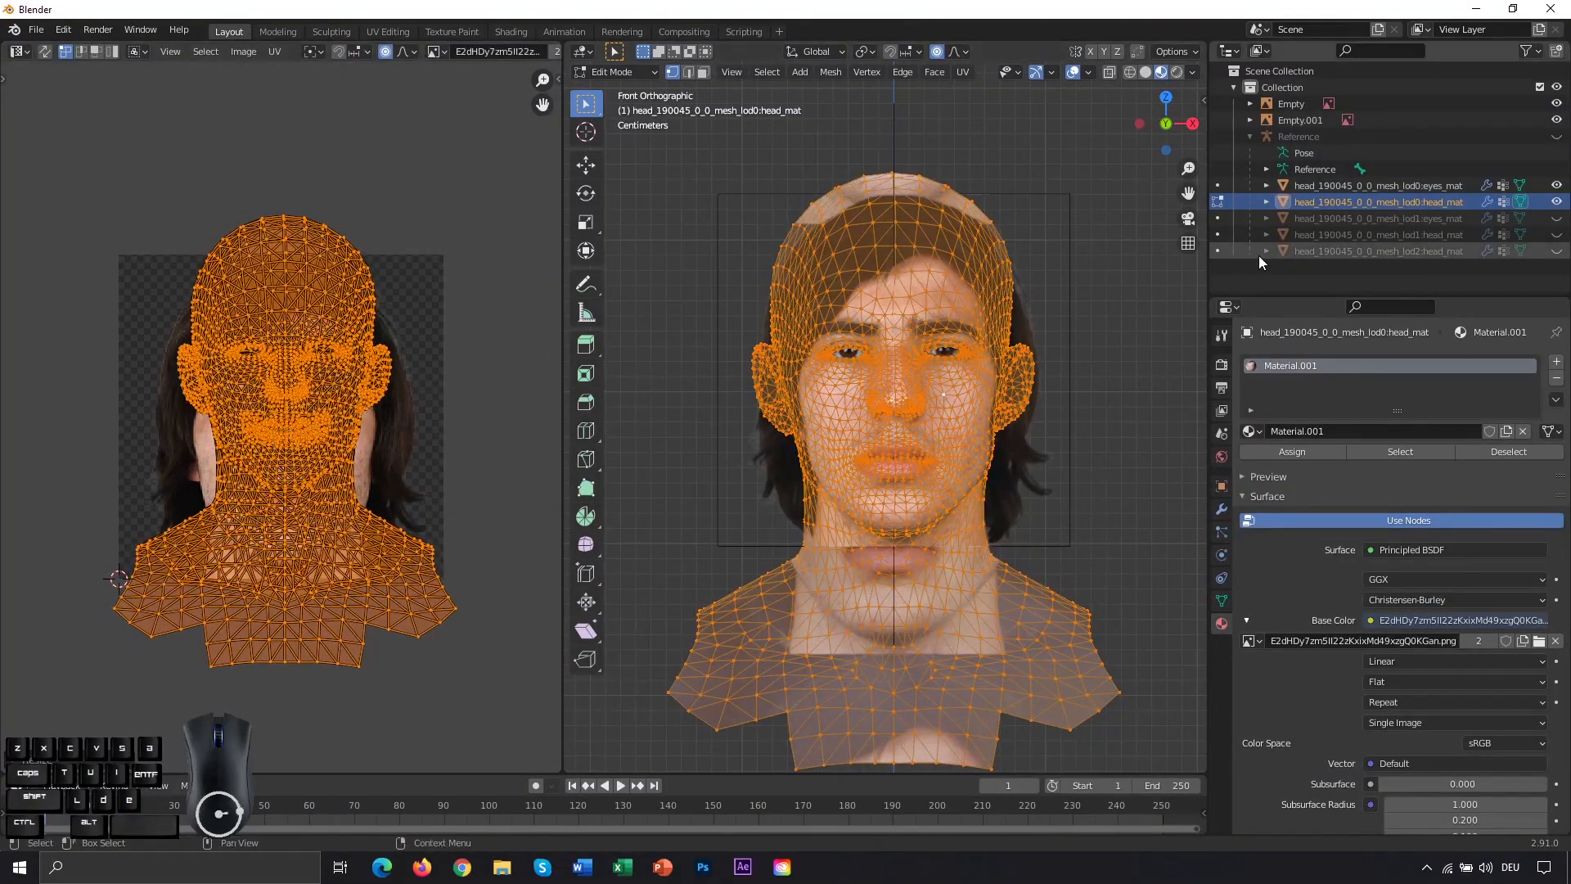
{"action": "left_click", "coordinate": [1558, 105]}
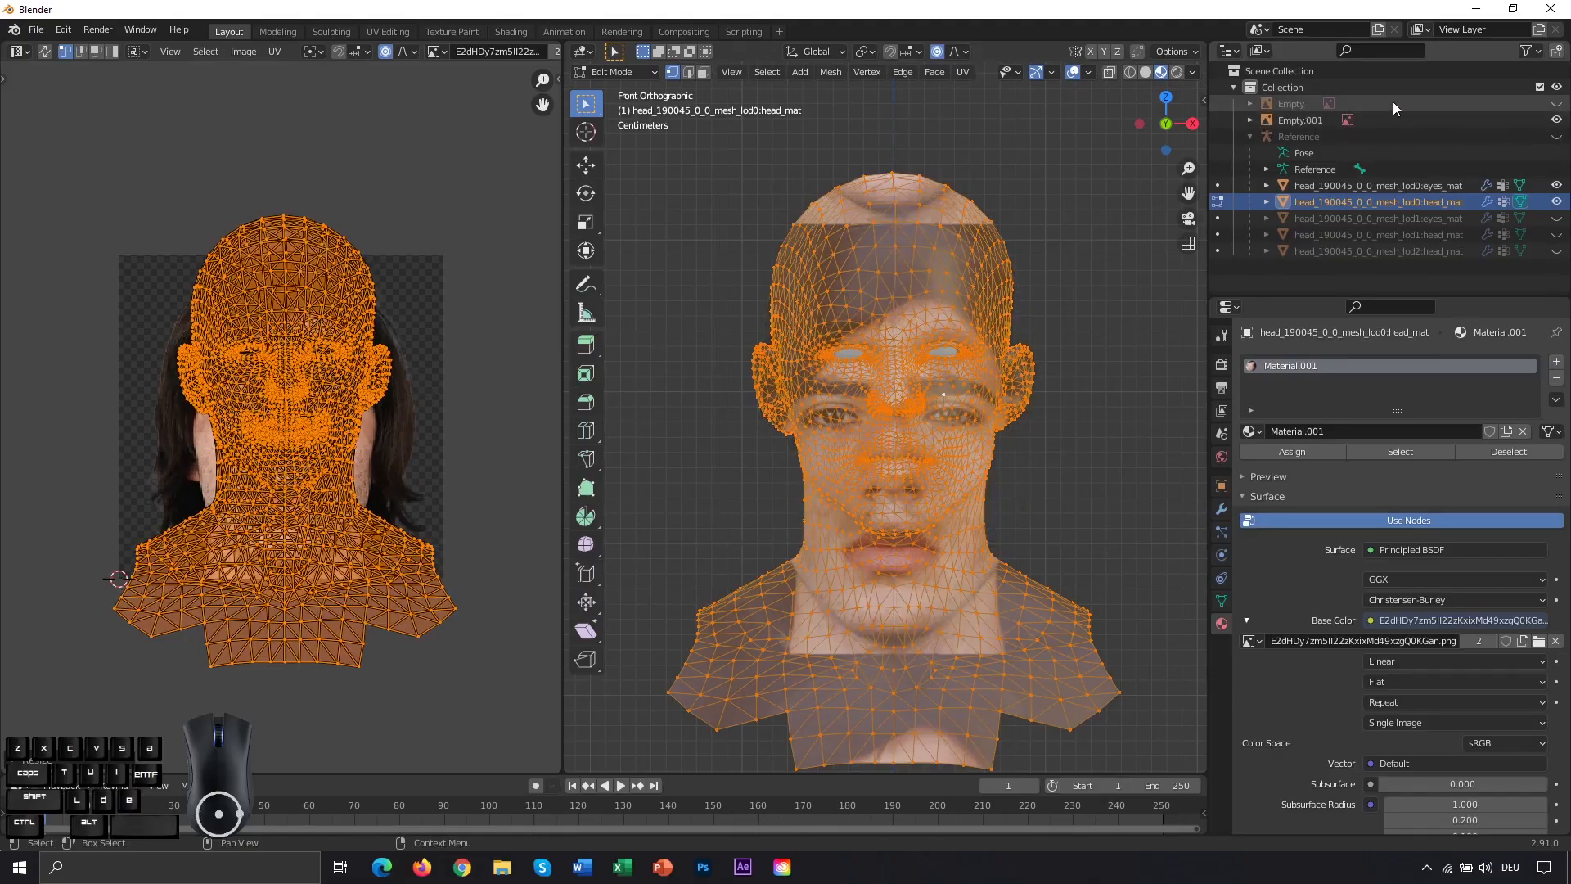
Step: Move the whole UV layout down over the photo's face and rescale it to roughly match the facial features
{"action": "scroll", "coordinate": [915, 283], "scroll_direction": "up", "scroll_amount": 3}
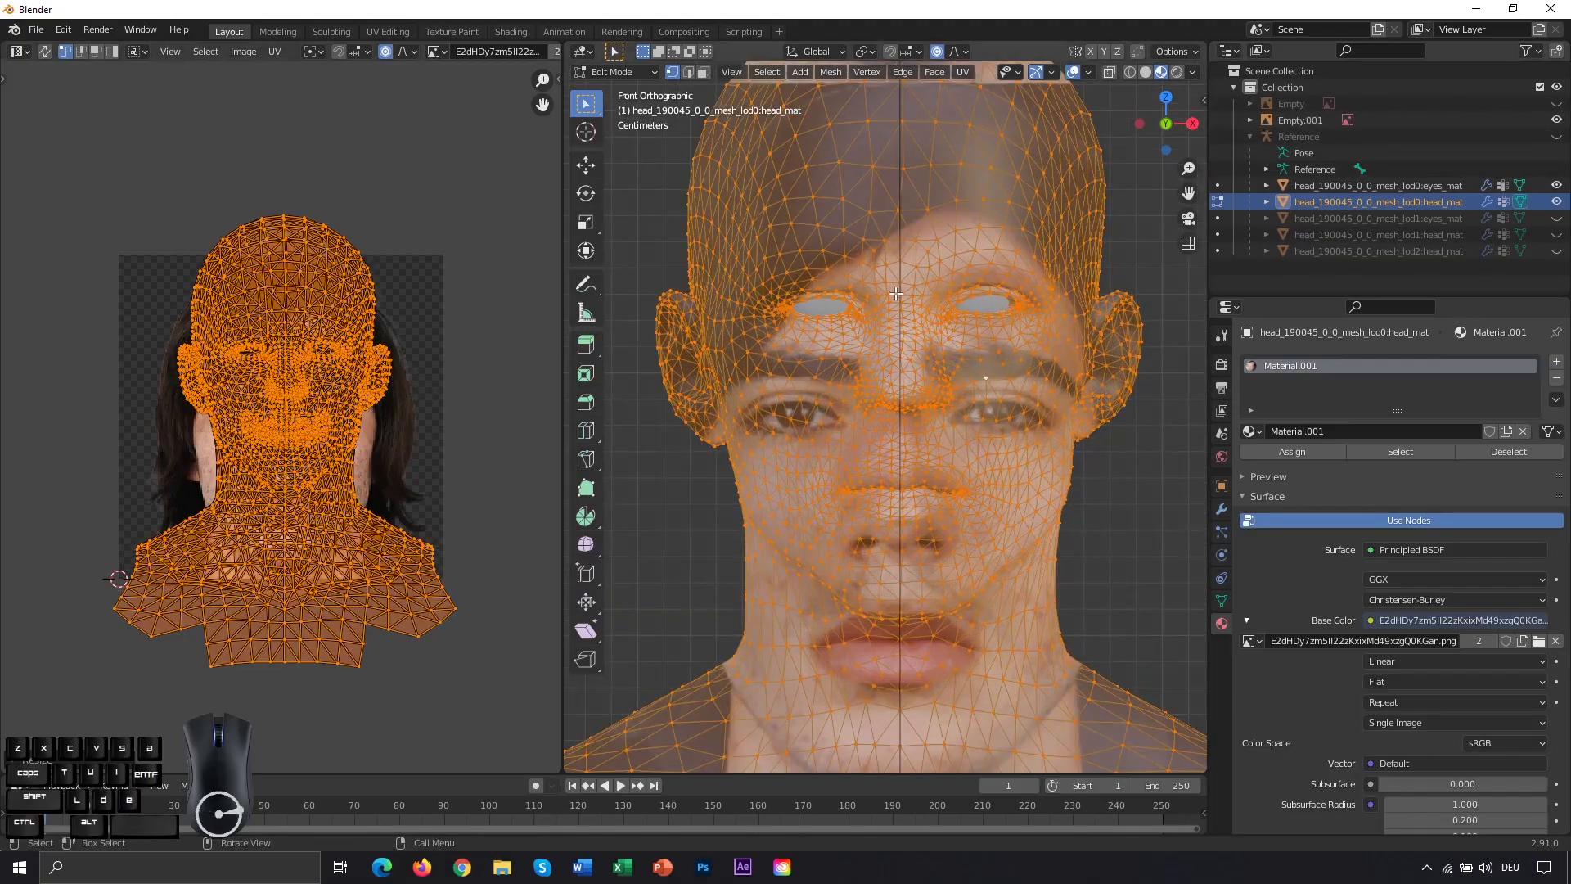
{"action": "scroll", "coordinate": [896, 295], "scroll_direction": "up", "scroll_amount": 3}
{"action": "scroll", "coordinate": [207, 327], "scroll_direction": "up", "scroll_amount": 4}
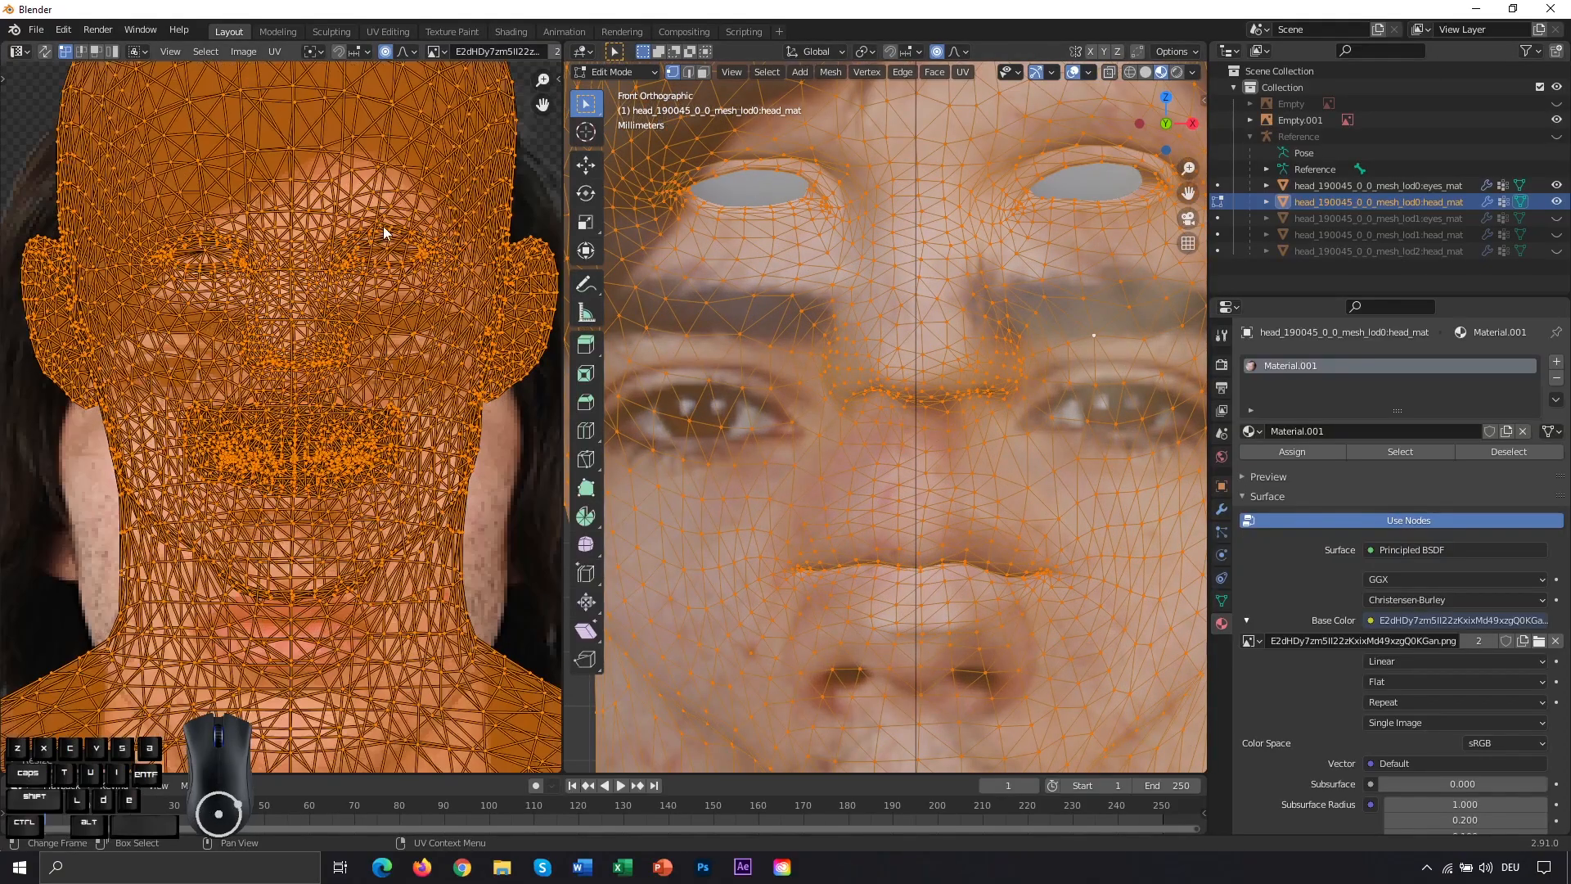
{"action": "key", "text": "g"}
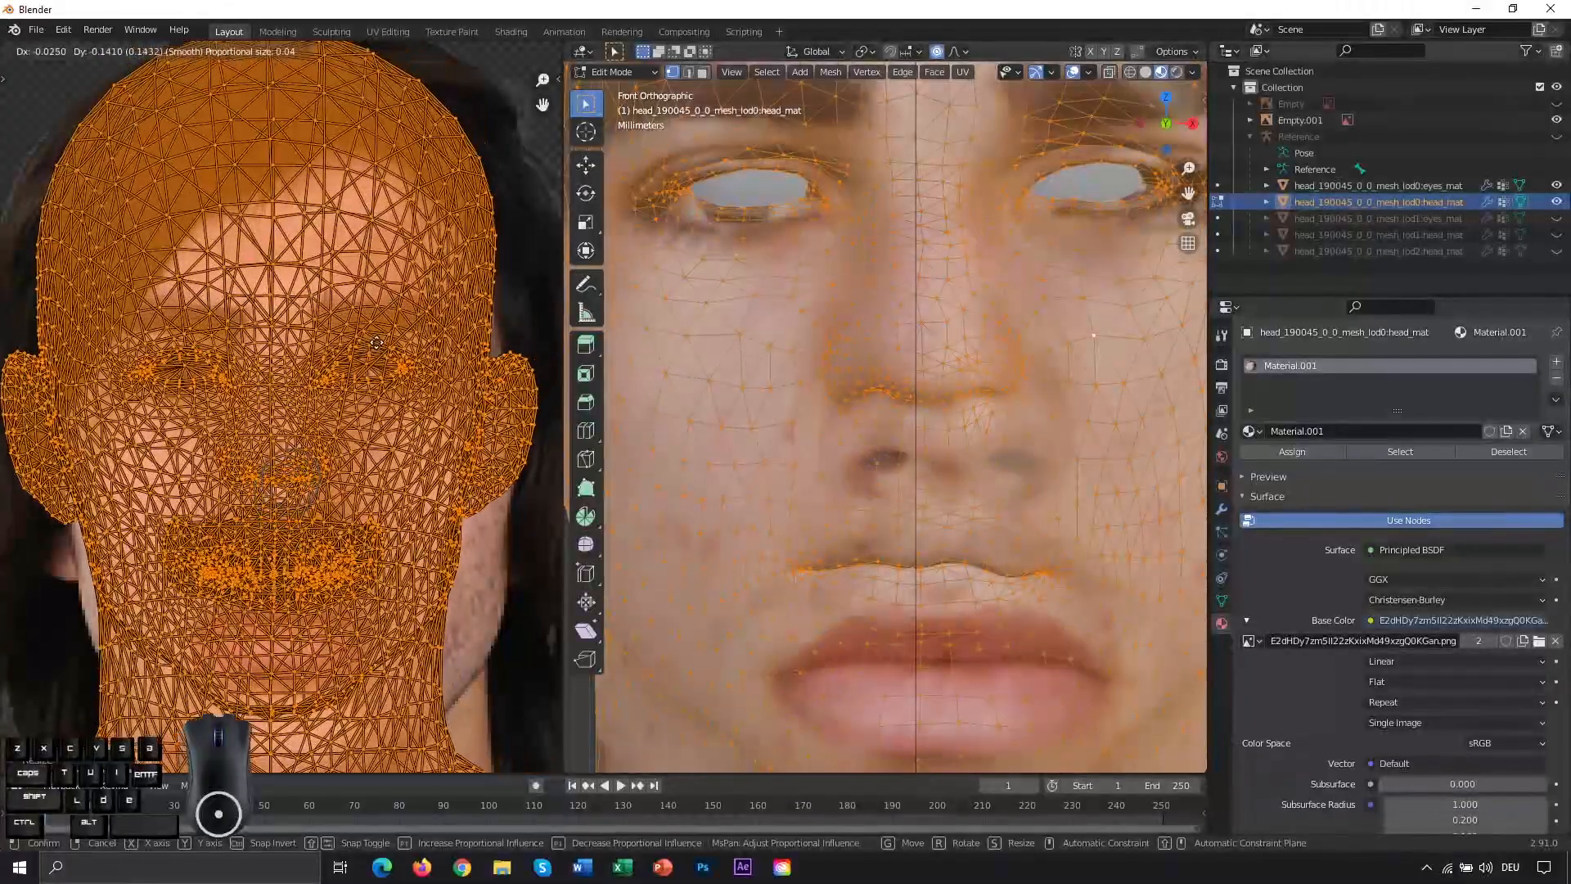
{"action": "key", "text": "s"}
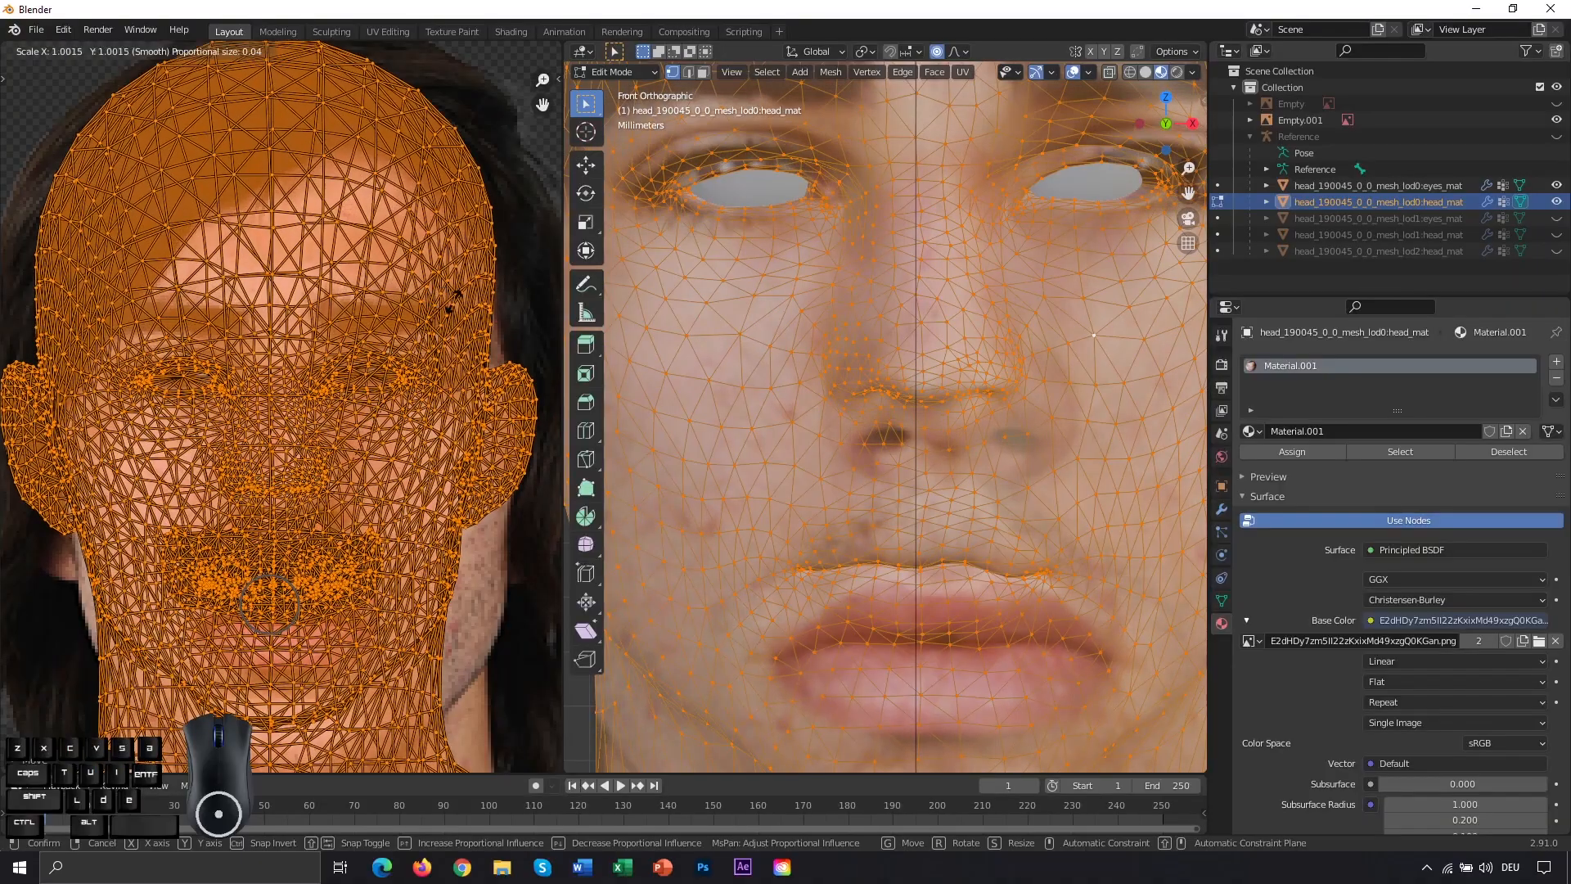
{"action": "left_click", "coordinate": [451, 315]}
Step: Shift the UV layout so the eye contours of the mesh line up with the eye in the photo
{"action": "scroll", "coordinate": [451, 315], "scroll_direction": "up", "scroll_amount": 5}
{"action": "scroll", "coordinate": [295, 336], "scroll_direction": "down", "scroll_amount": 3}
{"action": "scroll", "coordinate": [117, 301], "scroll_direction": "up", "scroll_amount": 3}
{"action": "middle_click_drag", "start_coordinate": [117, 301], "coordinate": [302, 346], "text": "shift"}
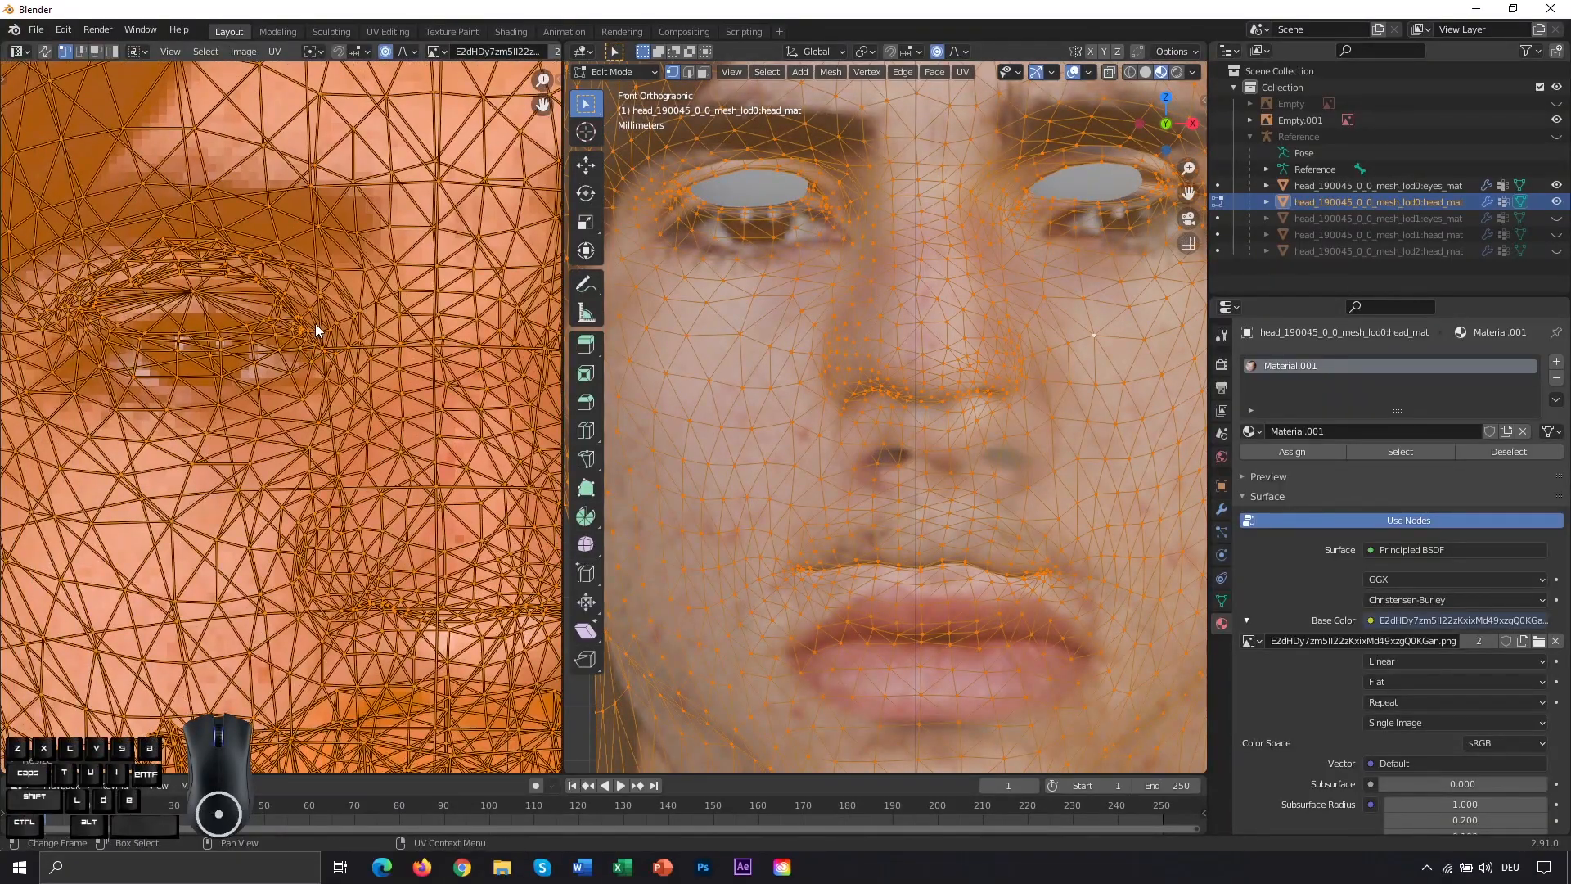
{"action": "key", "text": "g"}
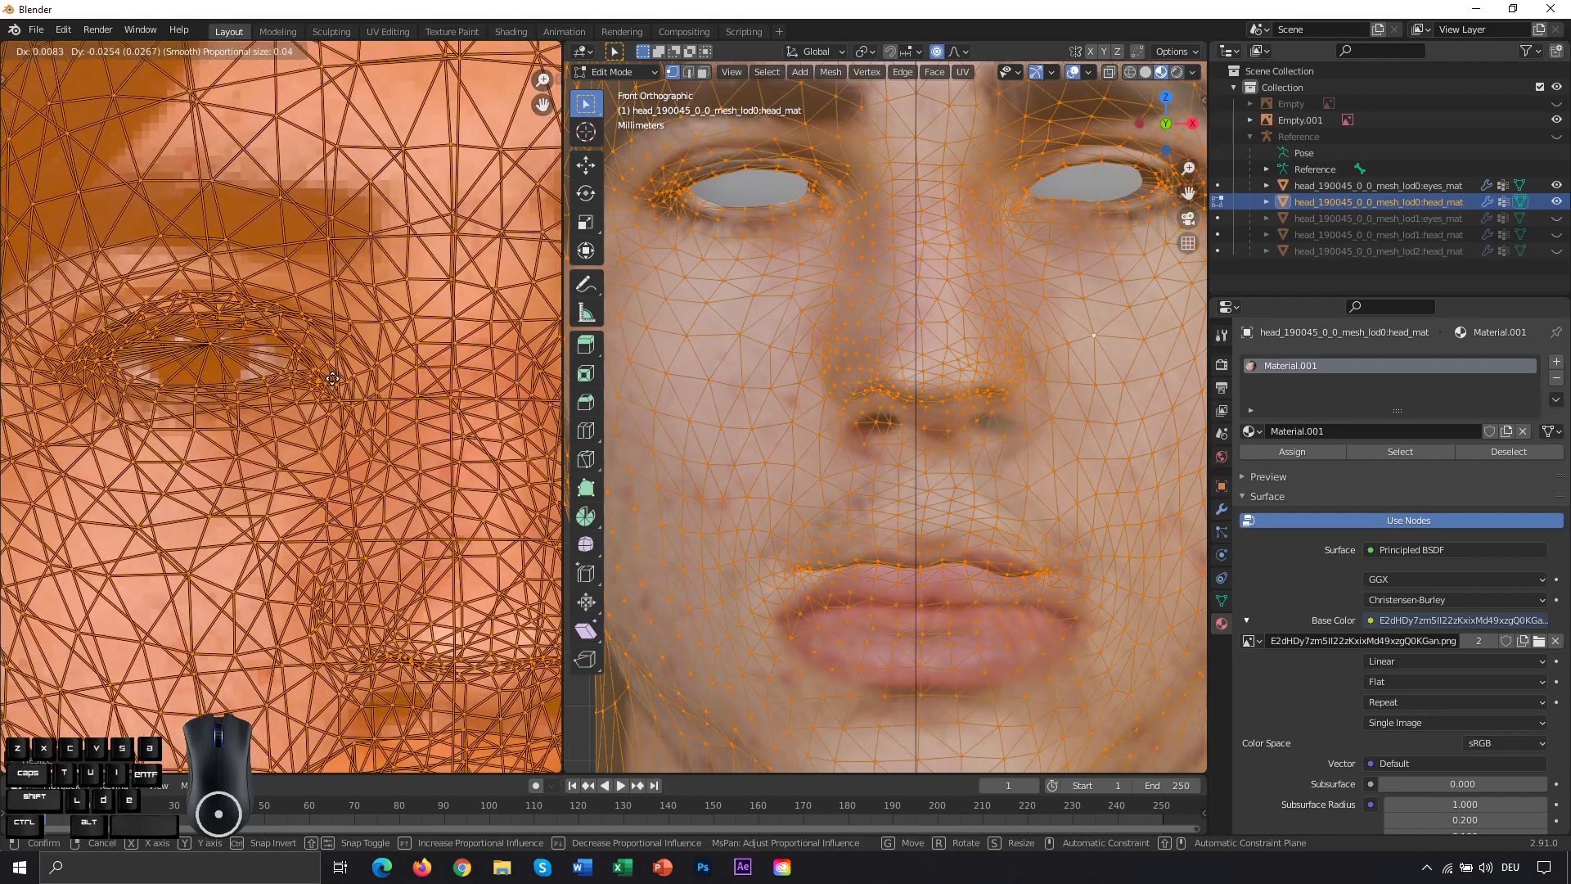
{"action": "left_click", "coordinate": [332, 378]}
Step: Fine-tune the position and scale of the UV layout around the nose, enlarging it by about 1%
{"action": "scroll", "coordinate": [914, 301], "scroll_direction": "down", "scroll_amount": 4}
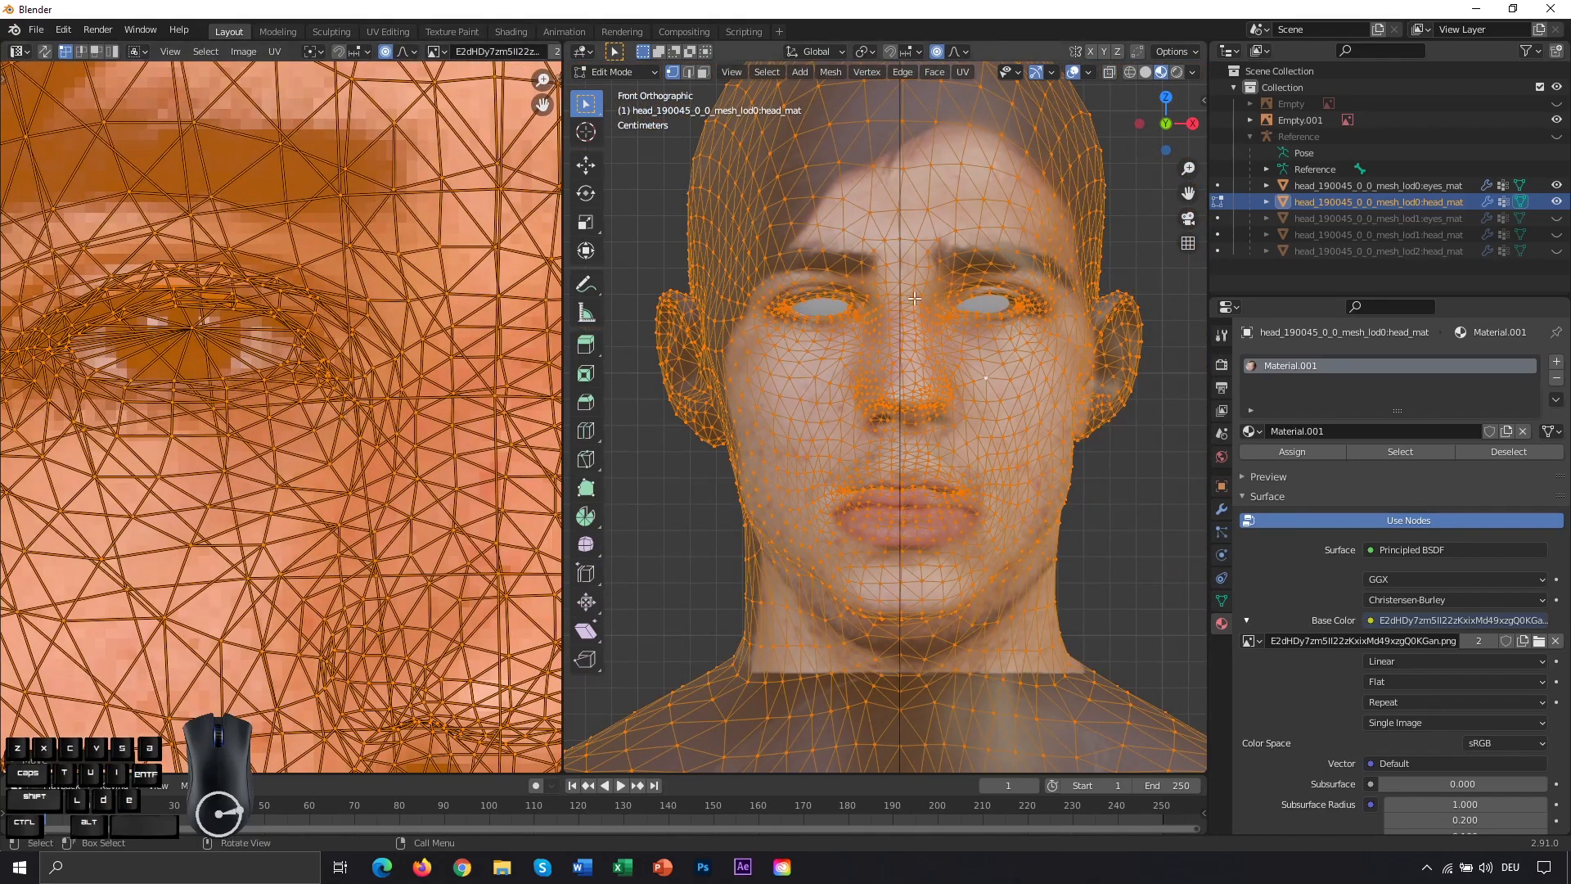
{"action": "scroll", "coordinate": [914, 301], "scroll_direction": "up", "scroll_amount": 4}
{"action": "scroll", "coordinate": [195, 414], "scroll_direction": "down", "scroll_amount": 3}
{"action": "scroll", "coordinate": [322, 429], "scroll_direction": "up", "scroll_amount": 3}
{"action": "middle_click_drag", "start_coordinate": [523, 548], "coordinate": [300, 397], "text": "shift"}
{"action": "key", "text": "s"}
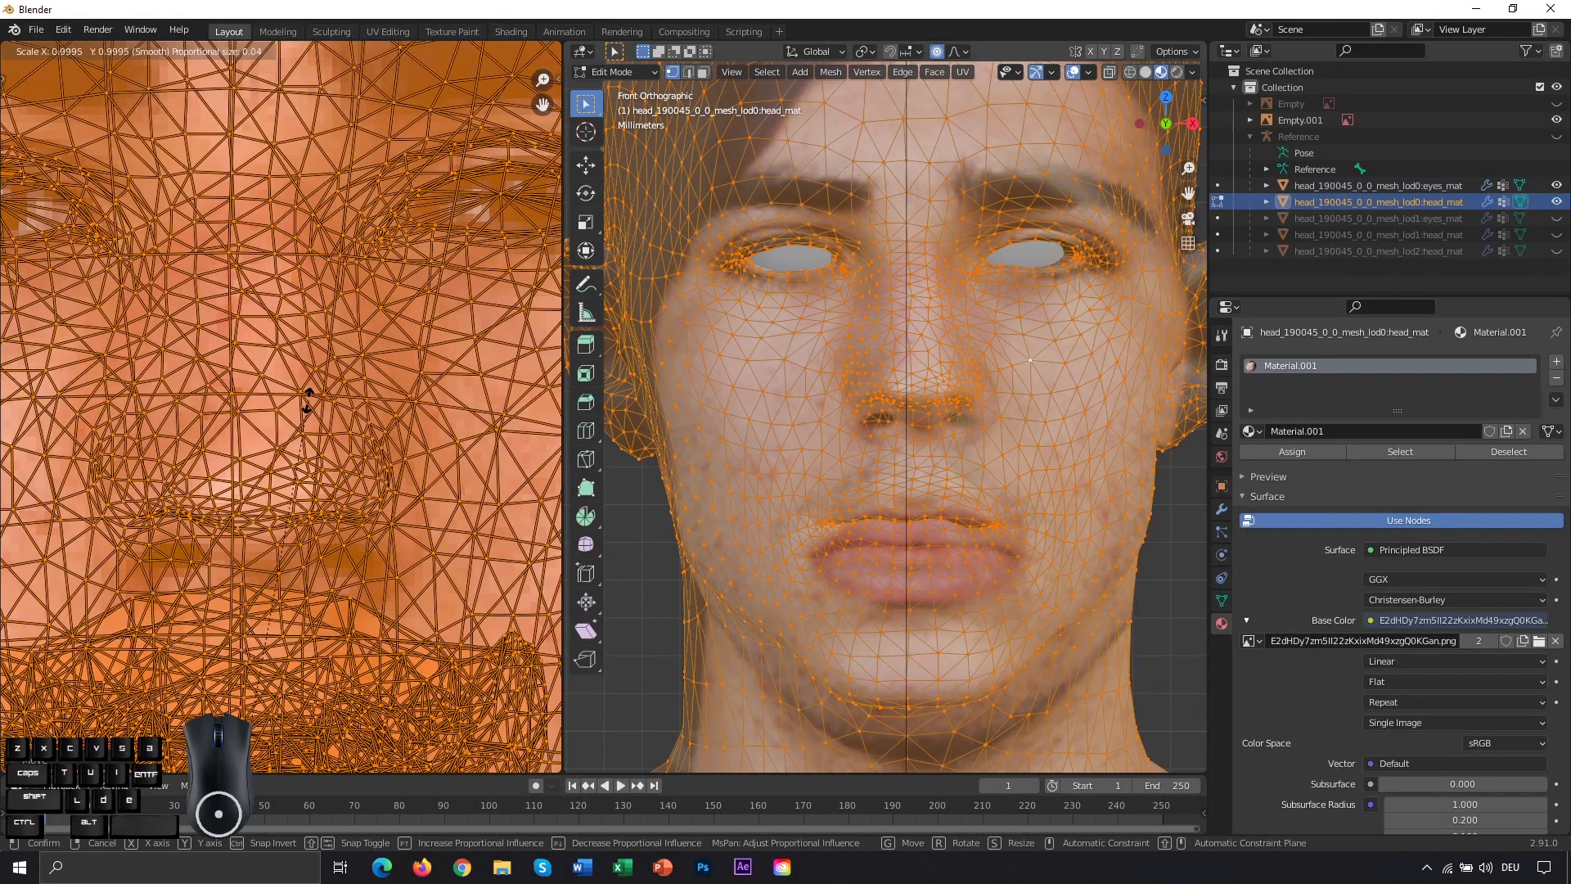
{"action": "key", "text": "g"}
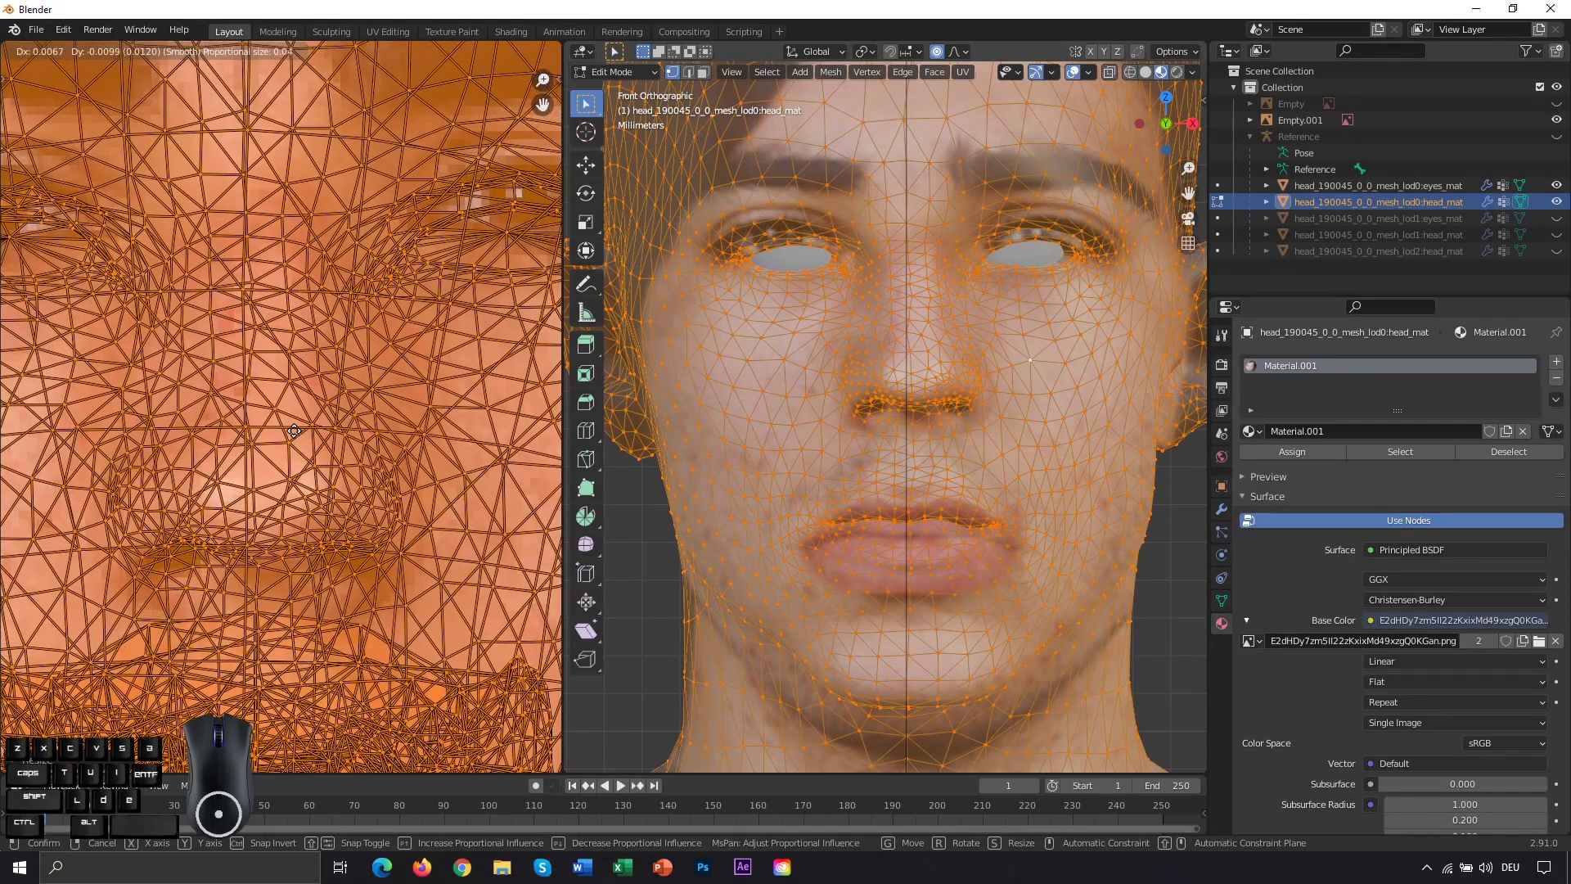
{"action": "key", "text": "s"}
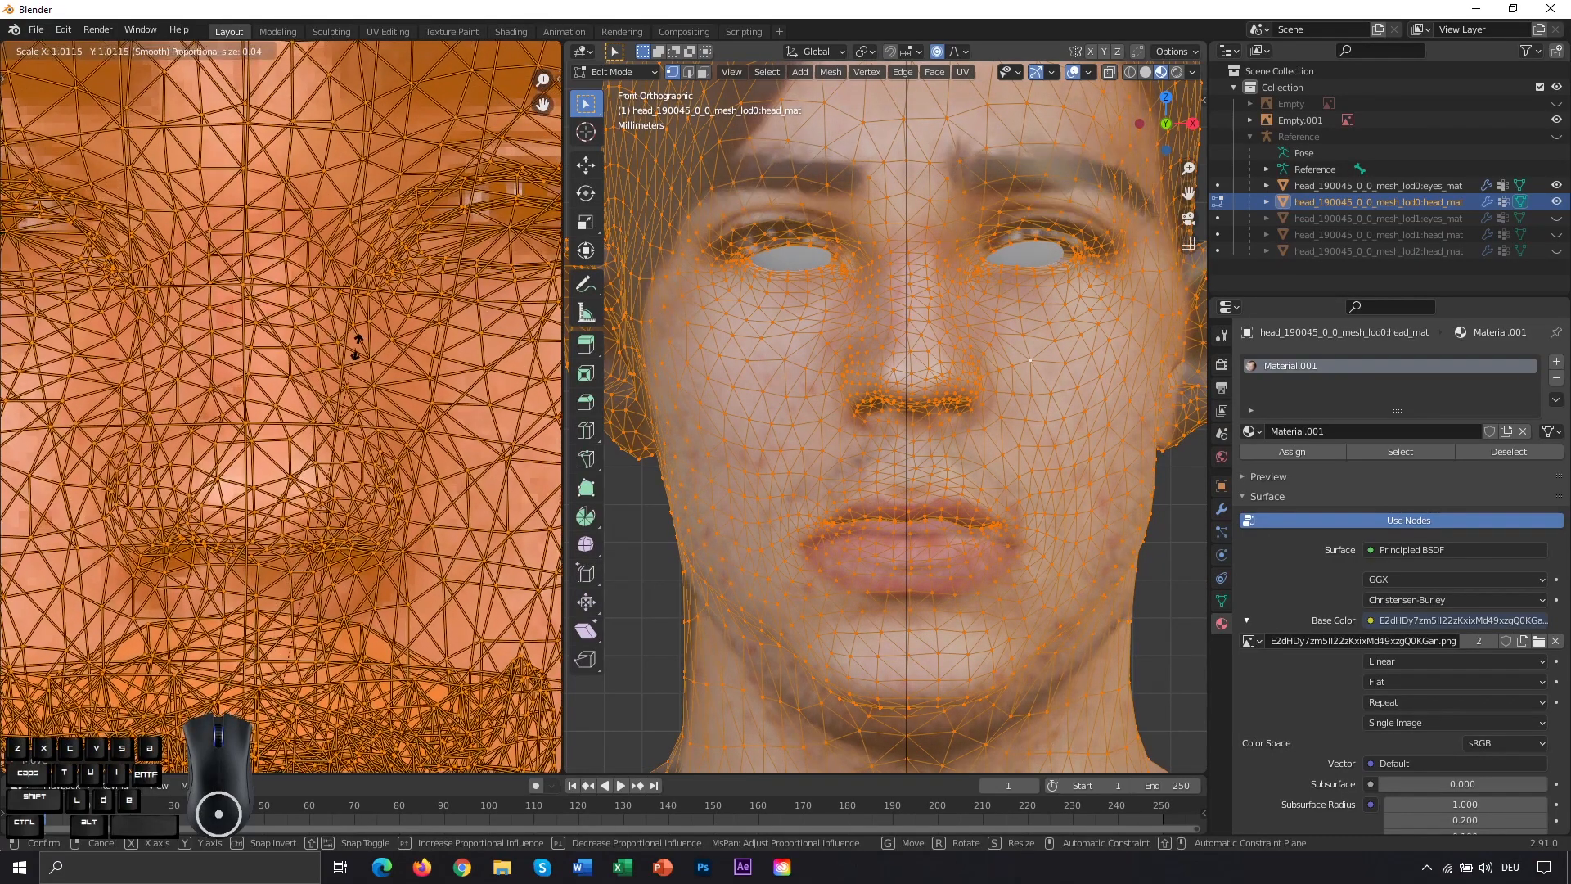
{"action": "left_click", "coordinate": [384, 348]}
Step: Nudge the whole UV layout slightly upward to align the nose, eyes and mouth with the photo
{"action": "key", "text": "g"}
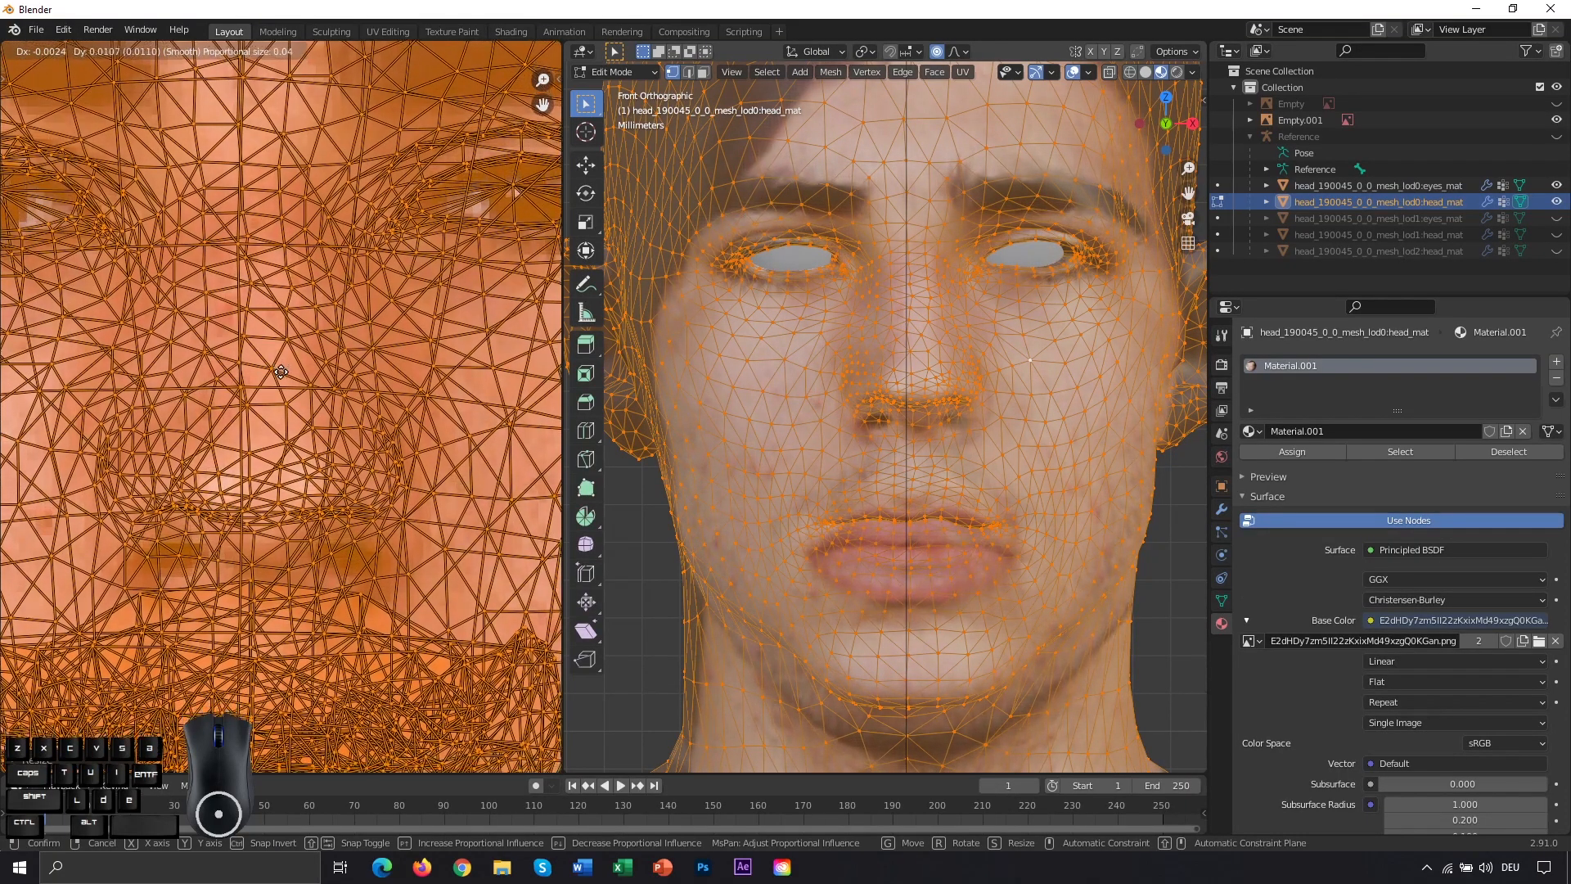
{"action": "left_click", "coordinate": [298, 306]}
{"action": "scroll", "coordinate": [224, 302], "scroll_direction": "down", "scroll_amount": 5}
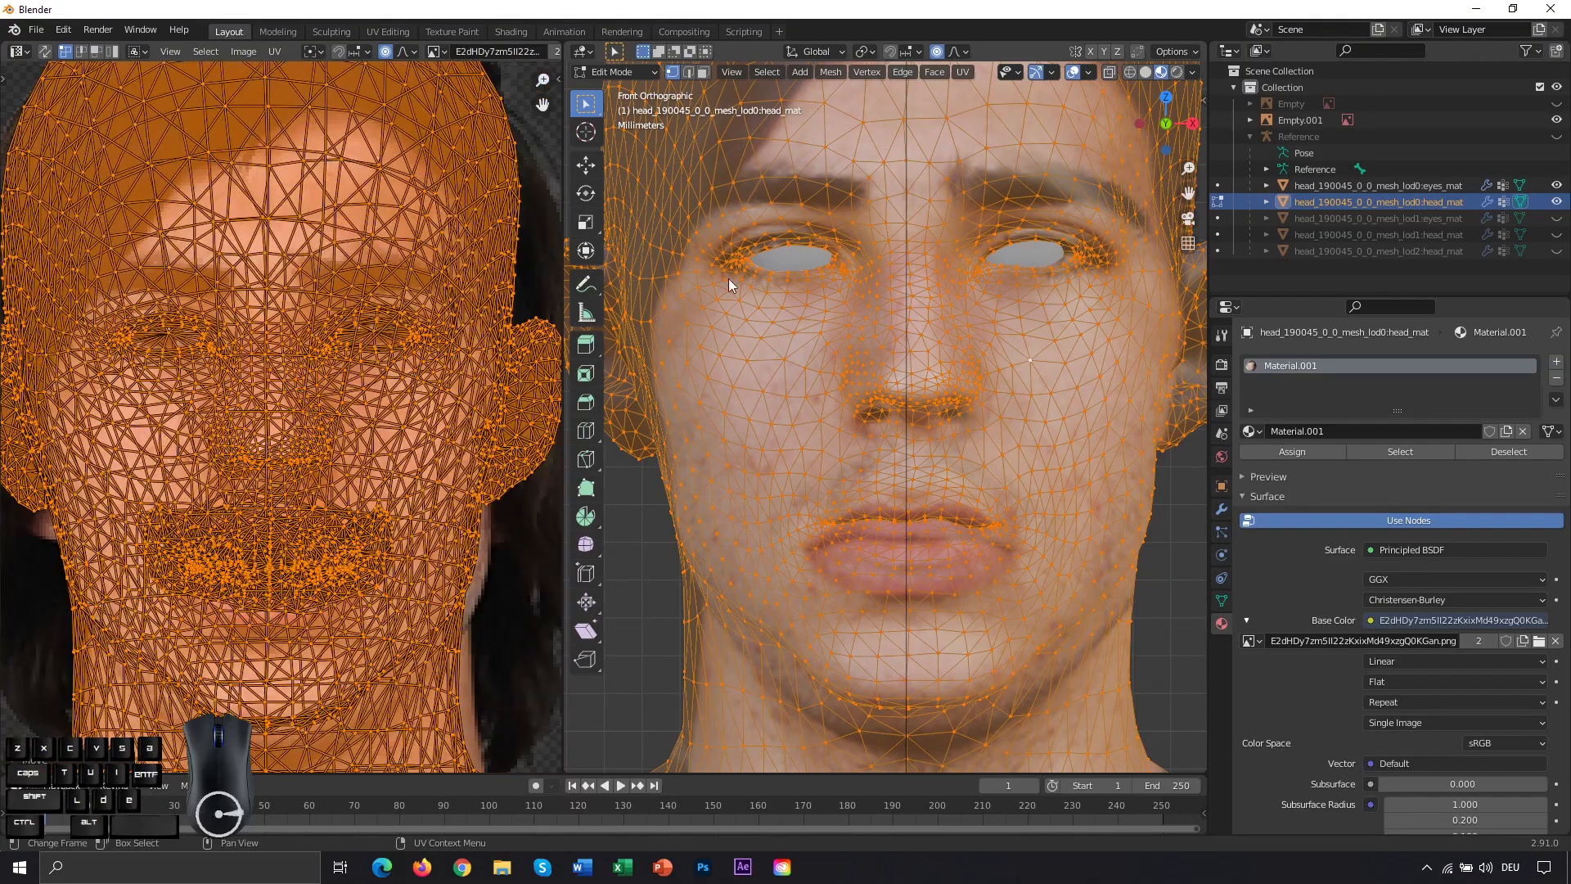
Step: Move the mouth region of the UV layout down about 0.017 so its lips line up with the photo's lips
{"action": "scroll", "coordinate": [700, 205], "scroll_direction": "up", "scroll_amount": 3}
{"action": "scroll", "coordinate": [849, 178], "scroll_direction": "down", "scroll_amount": 1}
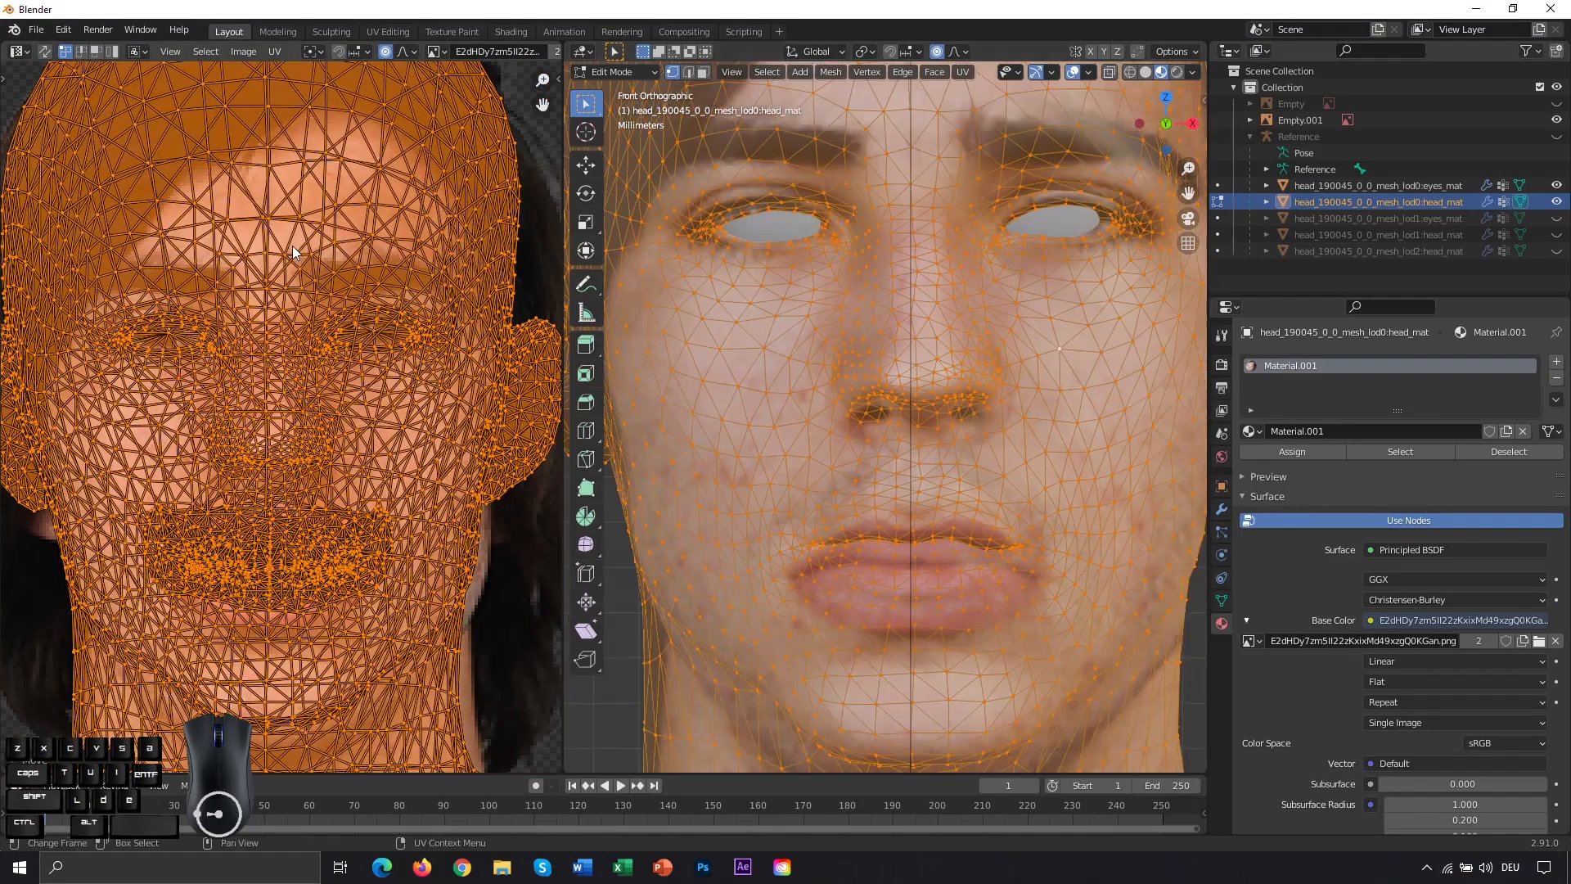
{"action": "scroll", "coordinate": [295, 256], "scroll_direction": "up", "scroll_amount": 4}
{"action": "scroll", "coordinate": [696, 328], "scroll_direction": "down", "scroll_amount": 2}
{"action": "scroll", "coordinate": [696, 331], "scroll_direction": "up", "scroll_amount": 3}
{"action": "scroll", "coordinate": [311, 475], "scroll_direction": "down", "scroll_amount": 3}
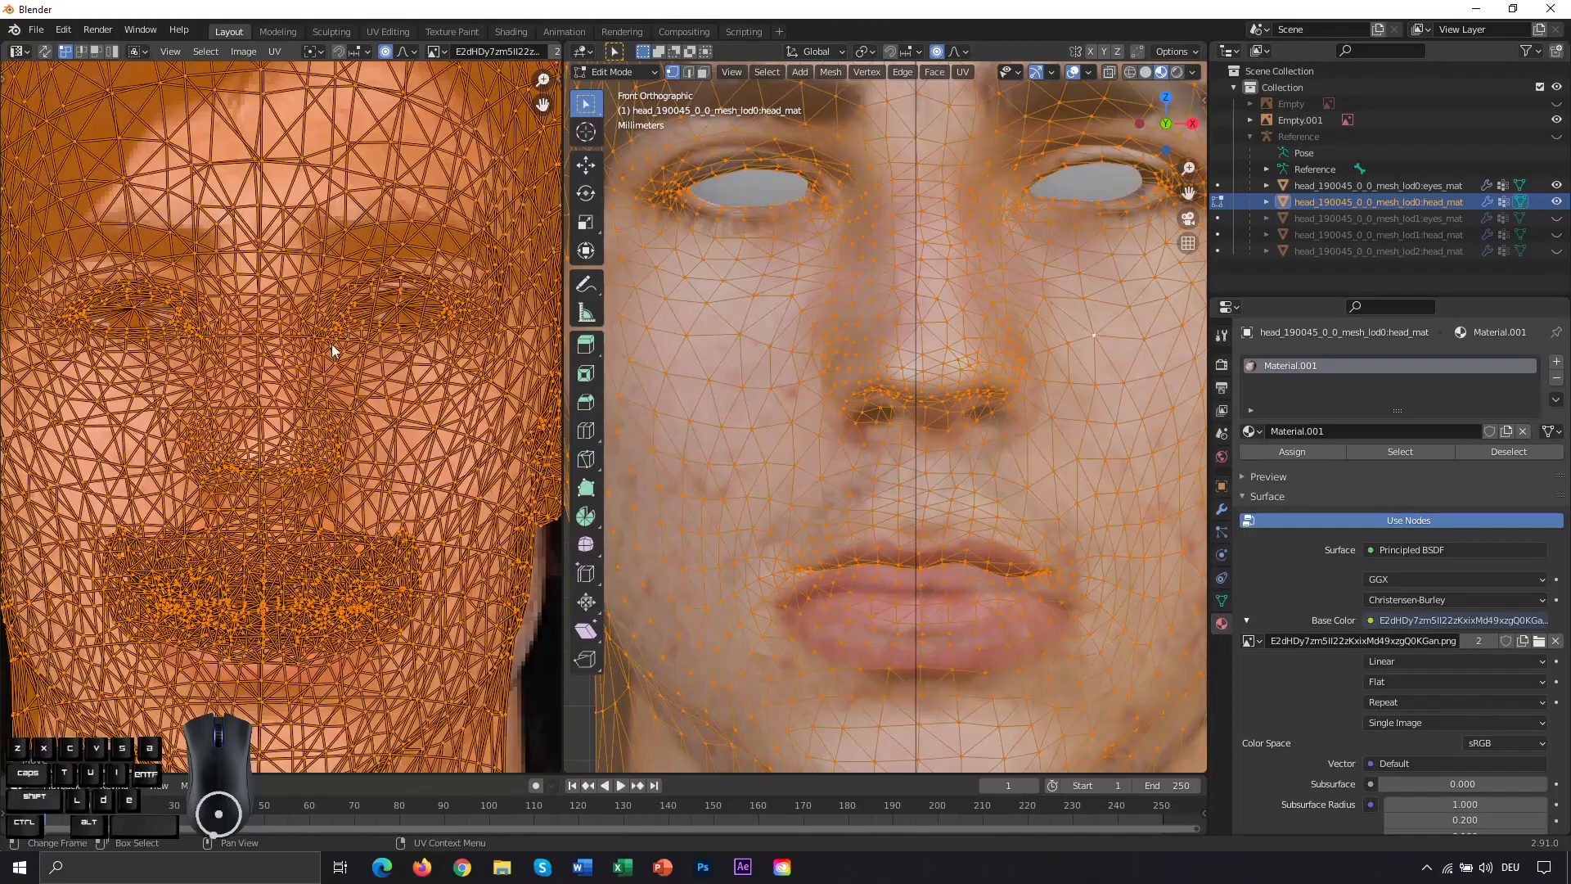
{"action": "scroll", "coordinate": [316, 476], "scroll_direction": "up", "scroll_amount": 4}
{"action": "scroll", "coordinate": [317, 476], "scroll_direction": "down", "scroll_amount": 1}
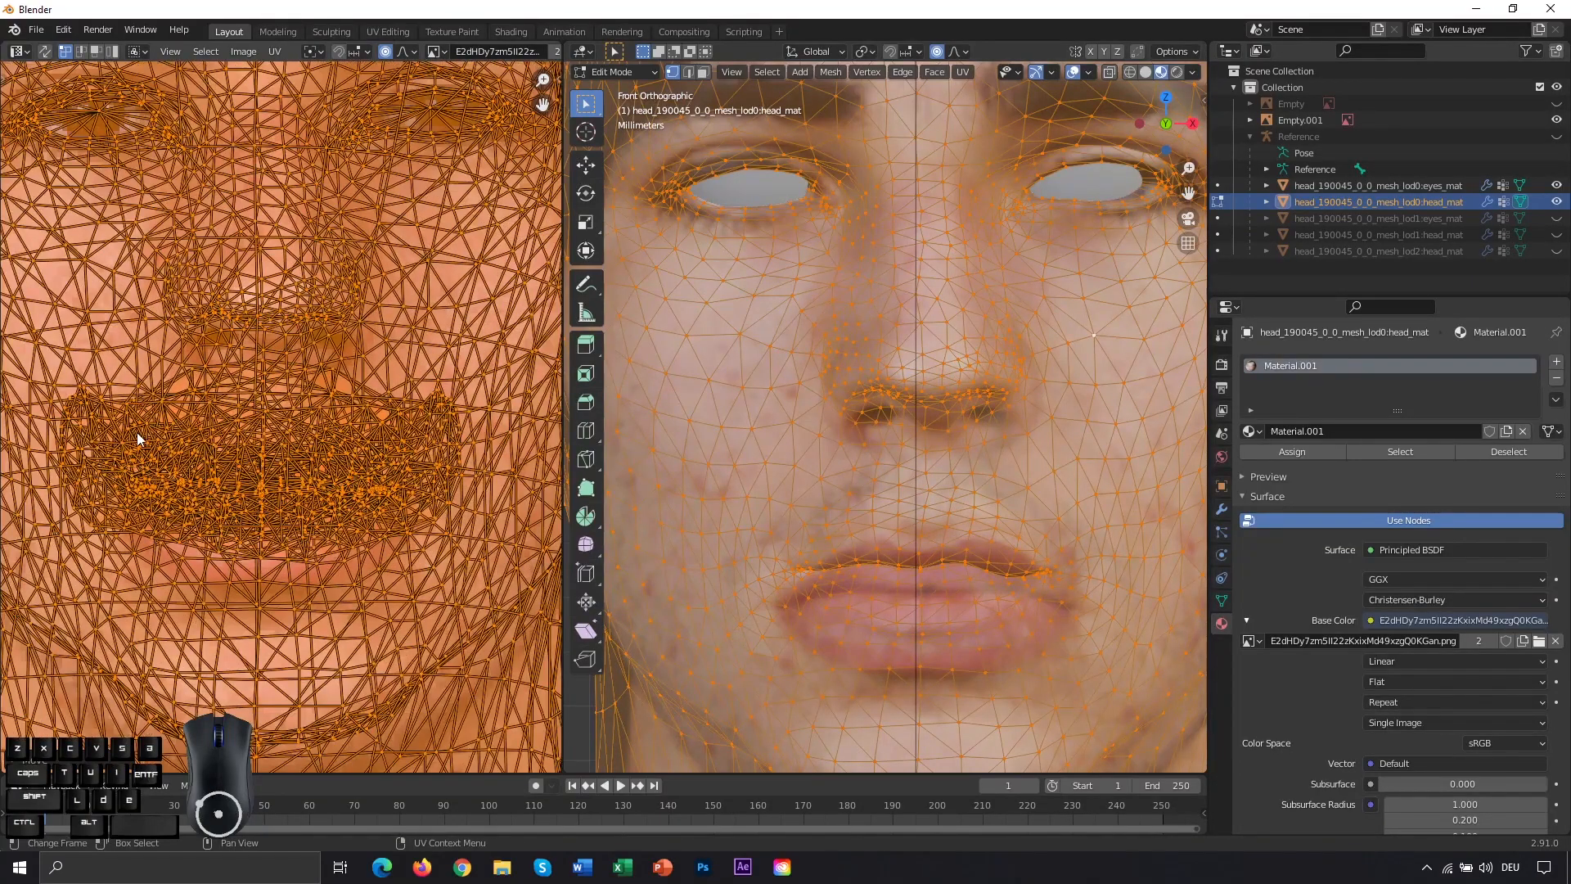
{"action": "left_click_drag", "start_coordinate": [486, 571], "coordinate": [486, 566]}
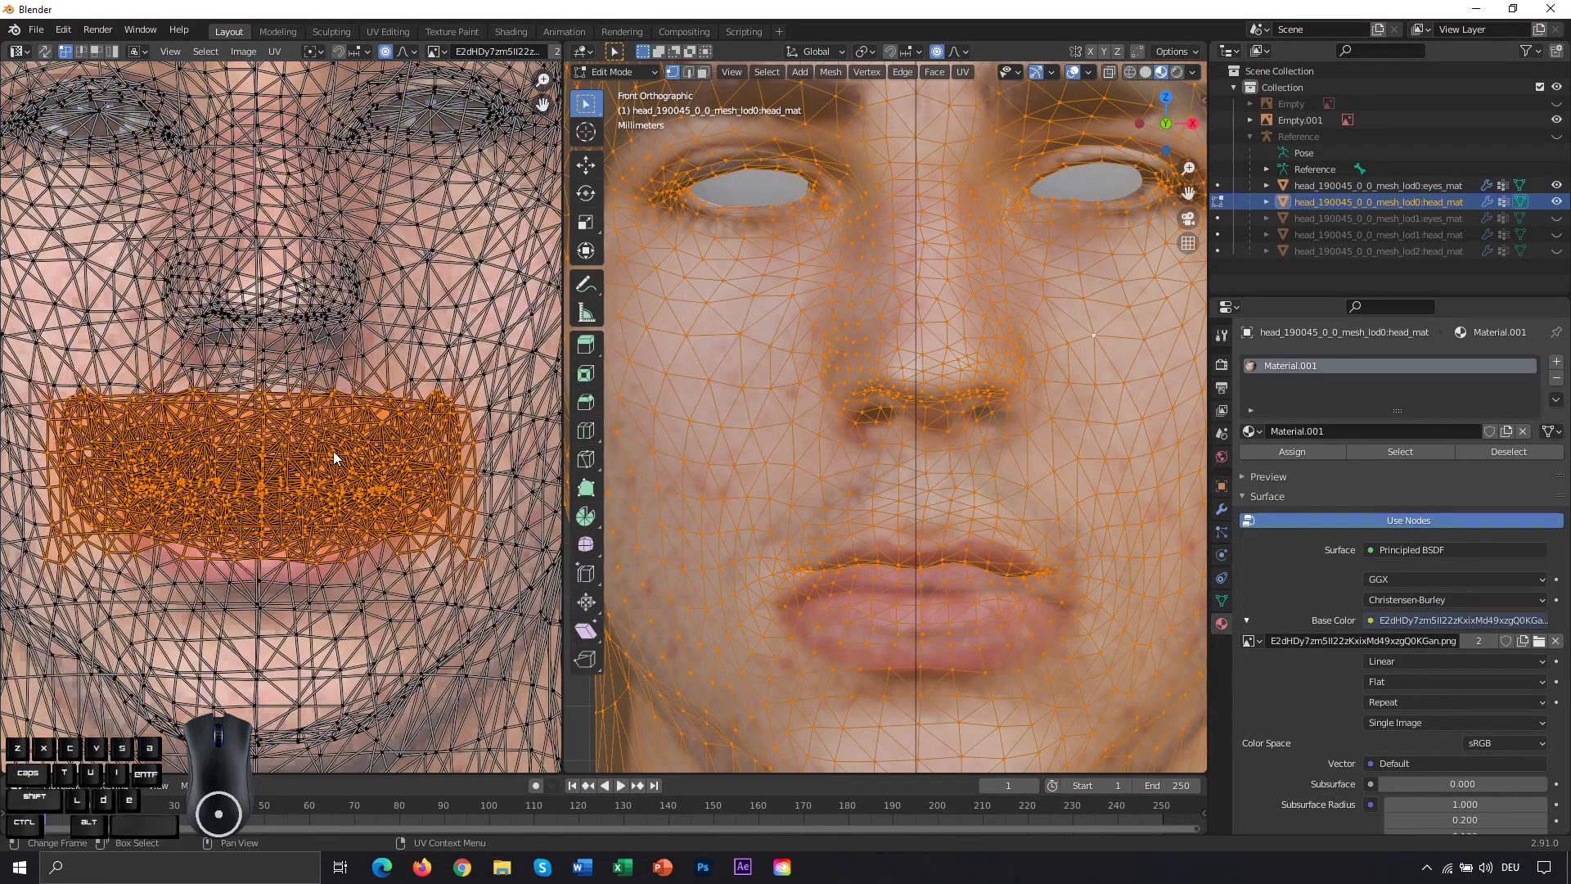
{"action": "key", "text": "g"}
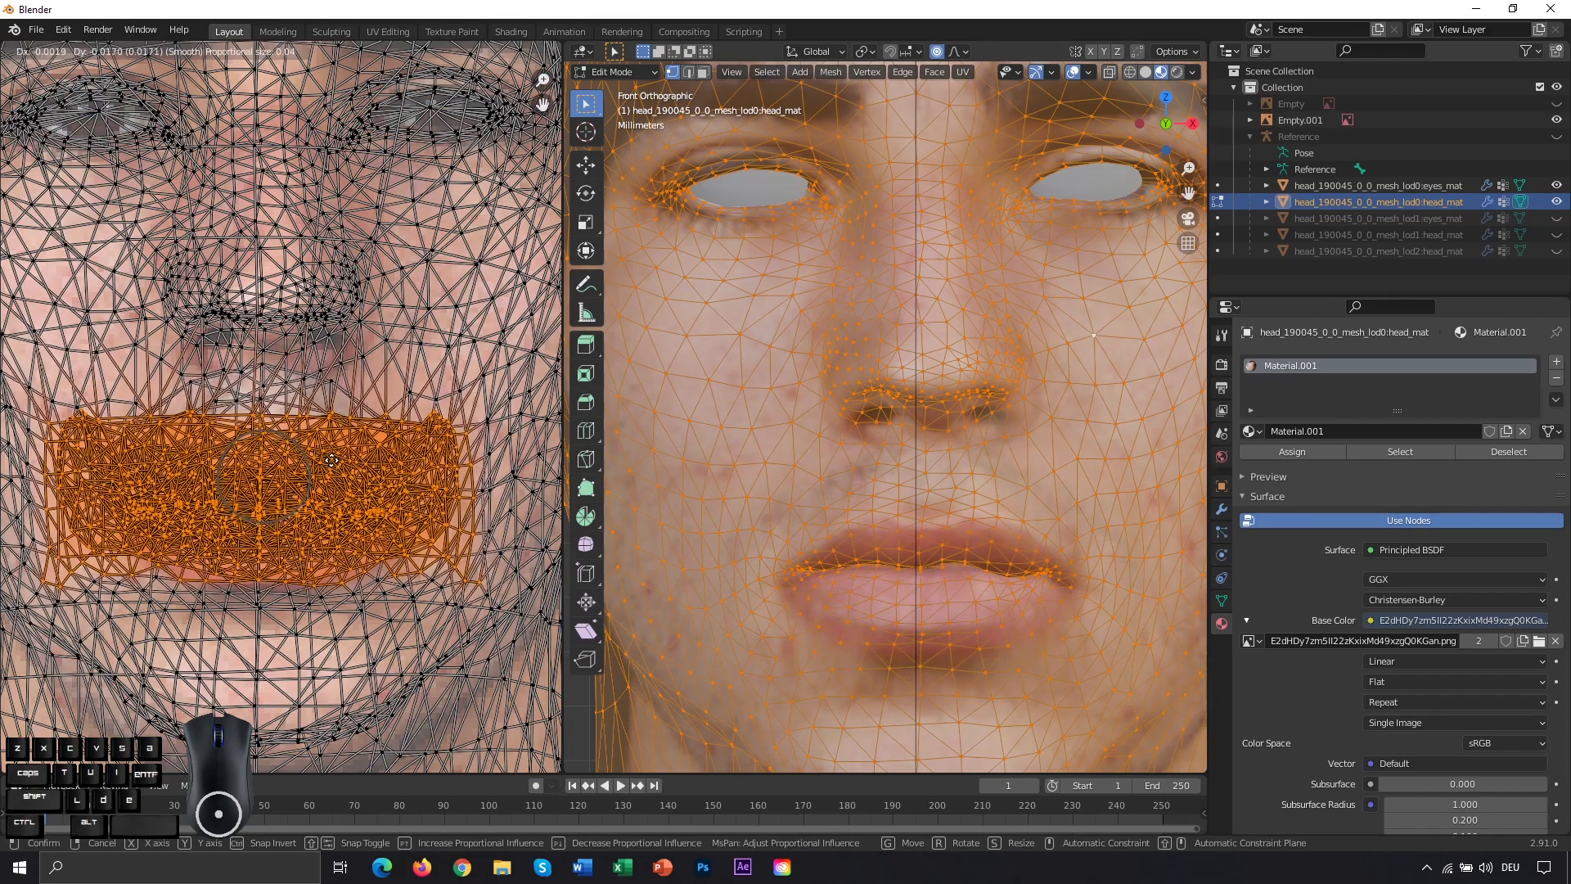
{"action": "left_click", "coordinate": [334, 461]}
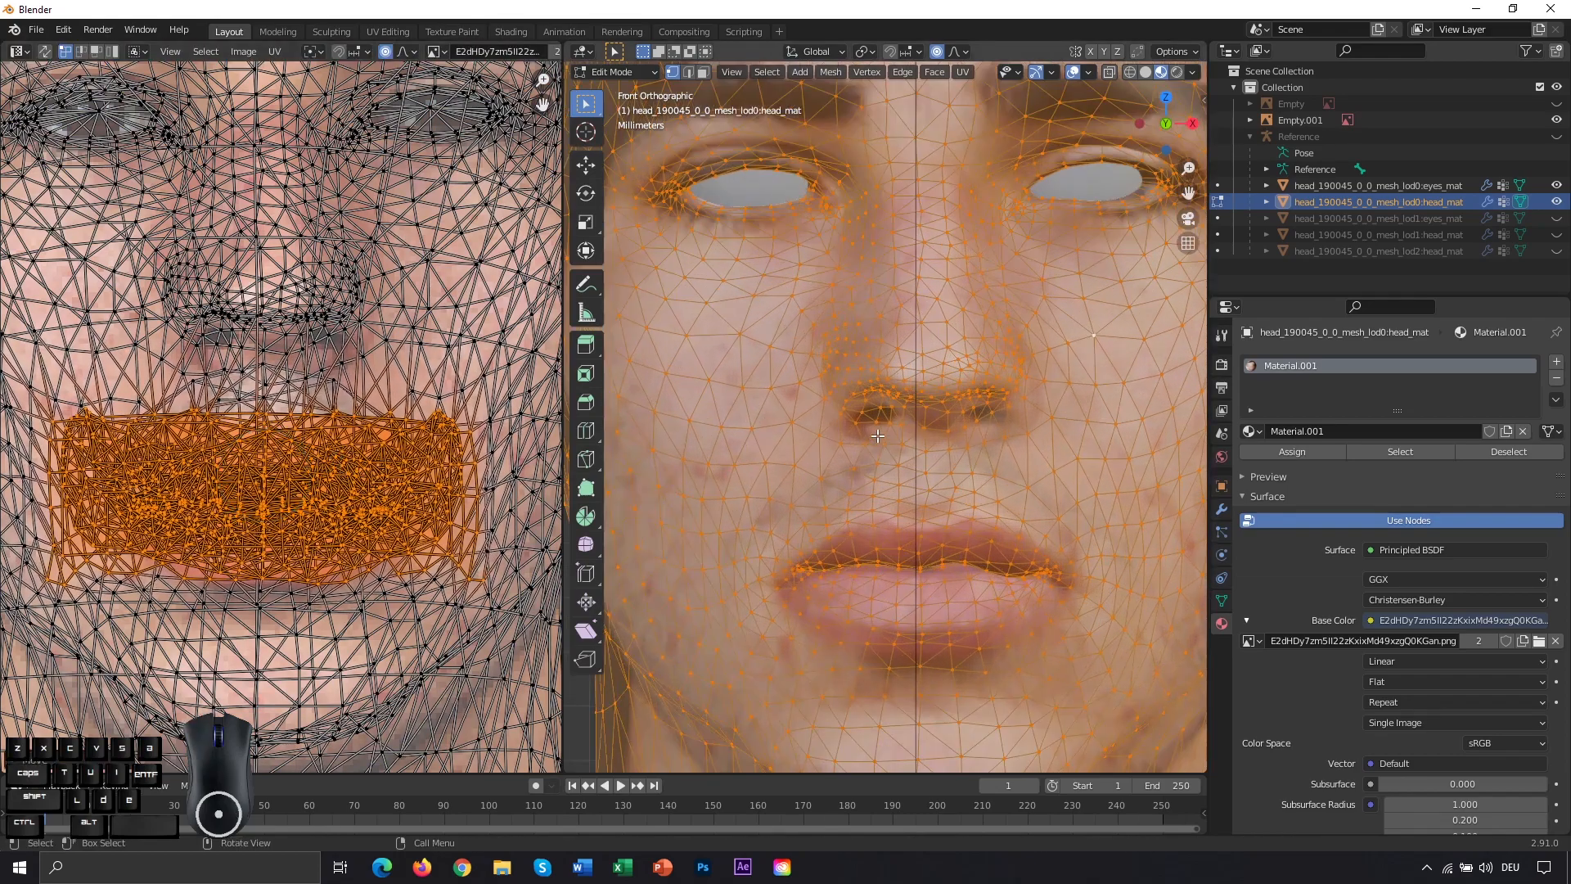
Step: Shift the nostril UVs down about 0.013 and the nose ridge and tip UVs slightly down to match the photo's nose
{"action": "left_click_drag", "start_coordinate": [153, 288], "coordinate": [374, 389]}
{"action": "key", "text": "g"}
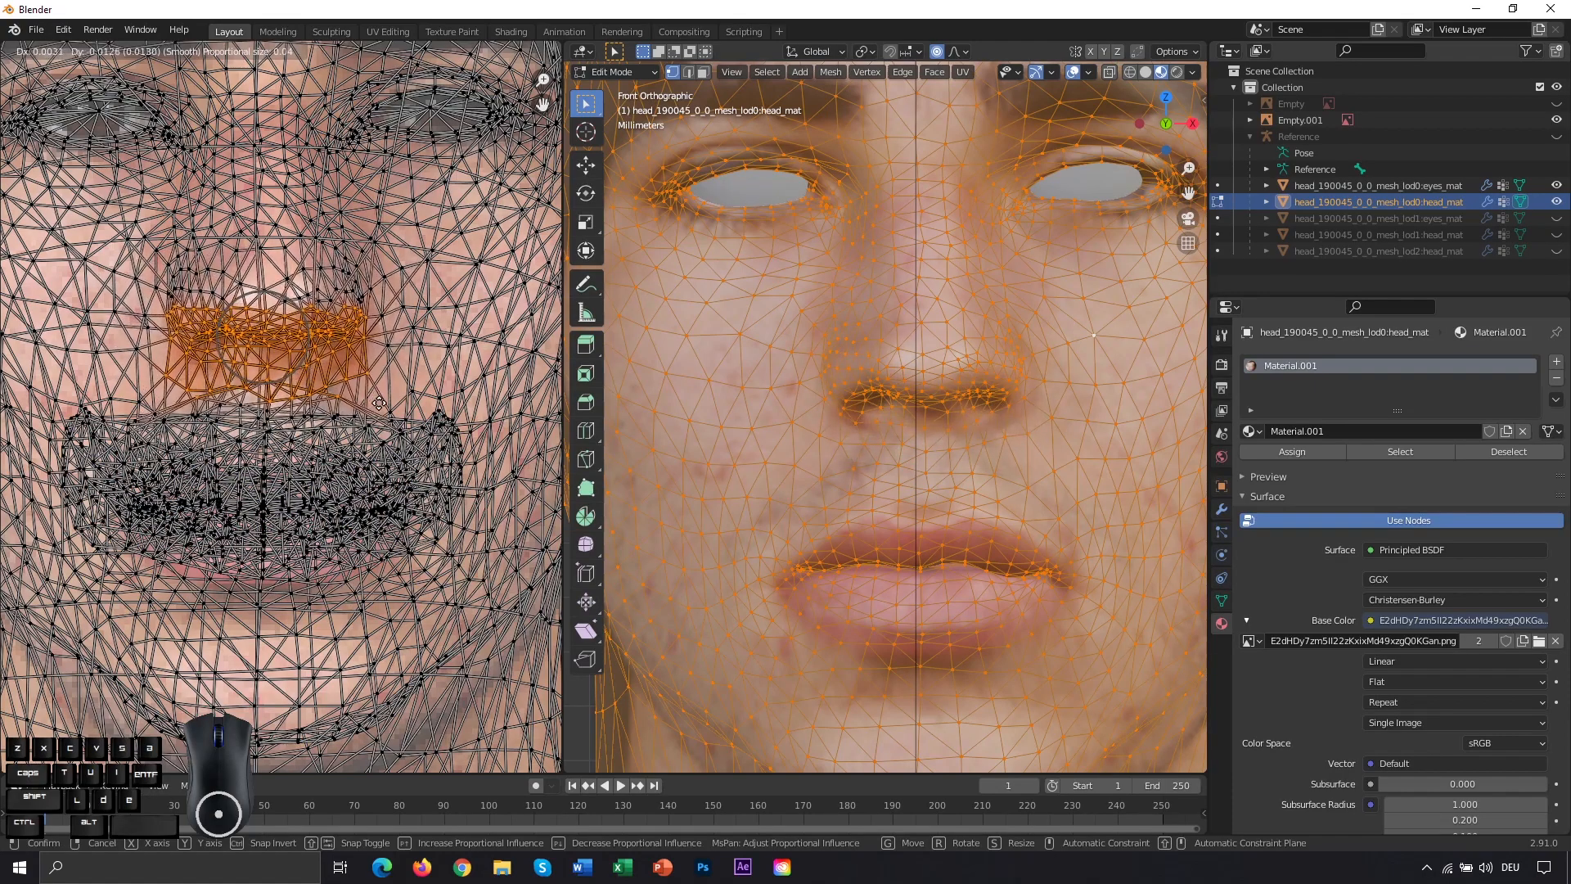
{"action": "left_click", "coordinate": [379, 402]}
{"action": "left_click_drag", "start_coordinate": [199, 190], "coordinate": [361, 327]}
{"action": "key", "text": "g"}
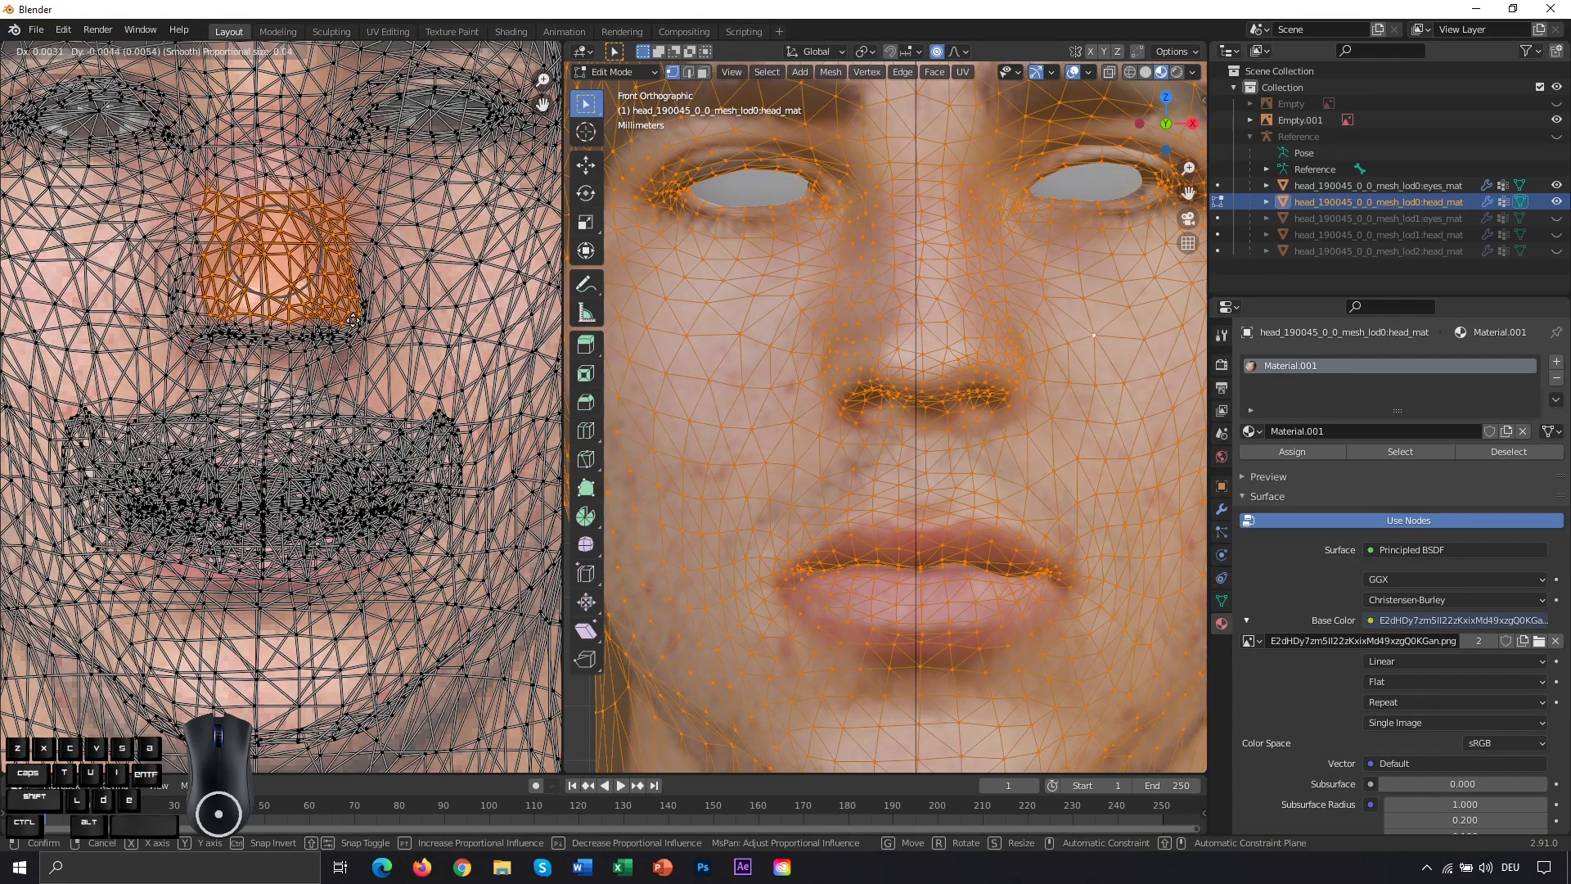
{"action": "left_click", "coordinate": [353, 320]}
{"action": "scroll", "coordinate": [960, 356], "scroll_direction": "down", "scroll_amount": 3}
{"action": "scroll", "coordinate": [960, 354], "scroll_direction": "up", "scroll_amount": 2}
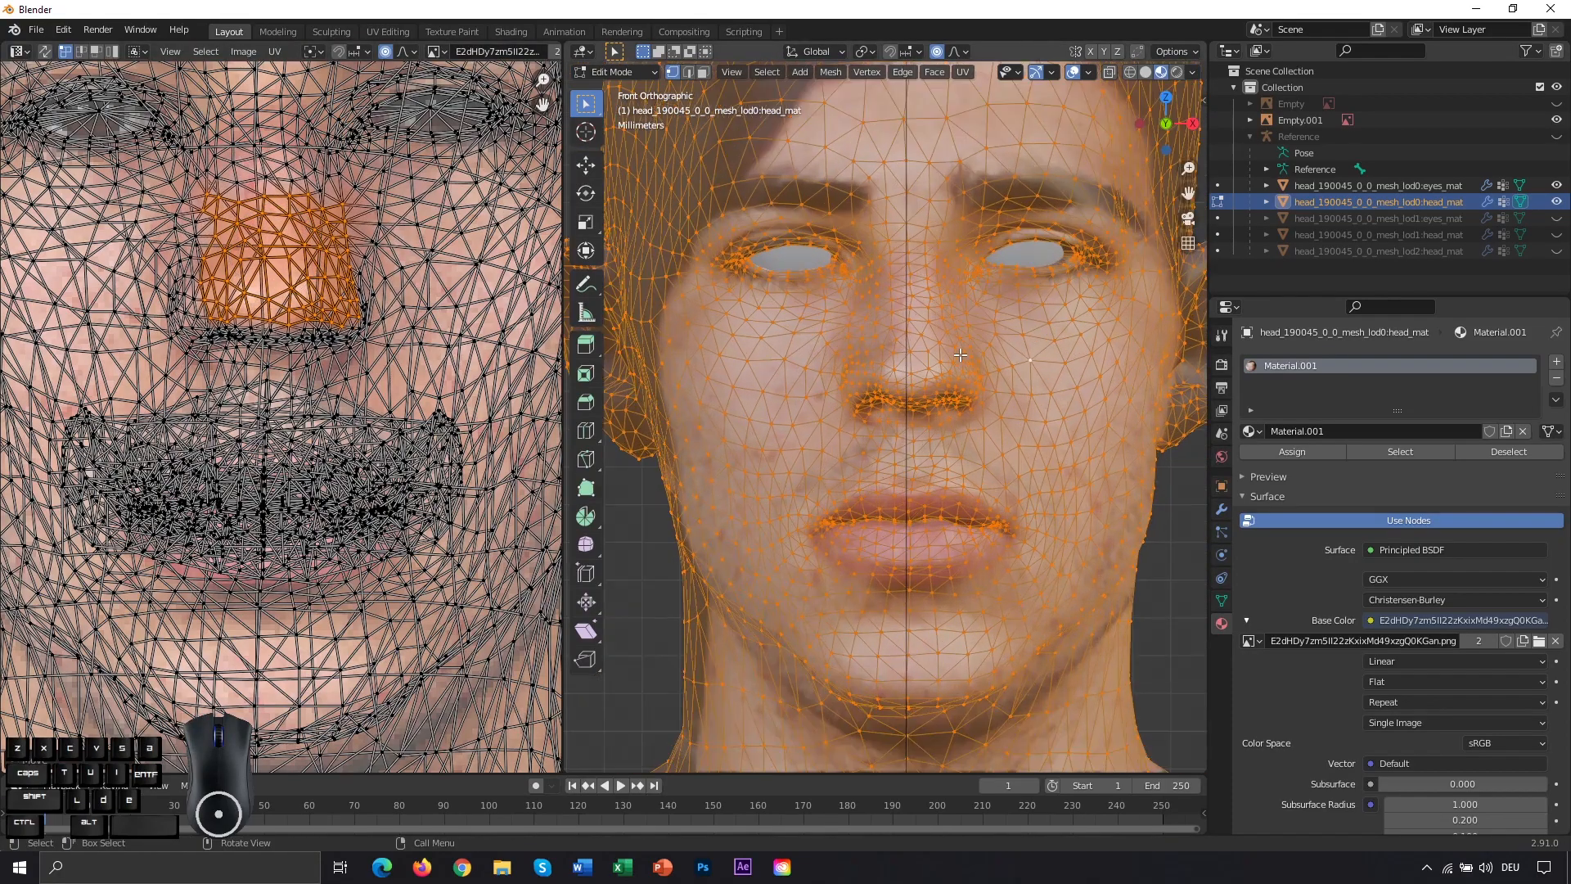
Step: Adjust the UVs of the inner corner, outer corner and upper lid to fit the eye on the photo's right side
{"action": "scroll", "coordinate": [411, 153], "scroll_direction": "up", "scroll_amount": 4}
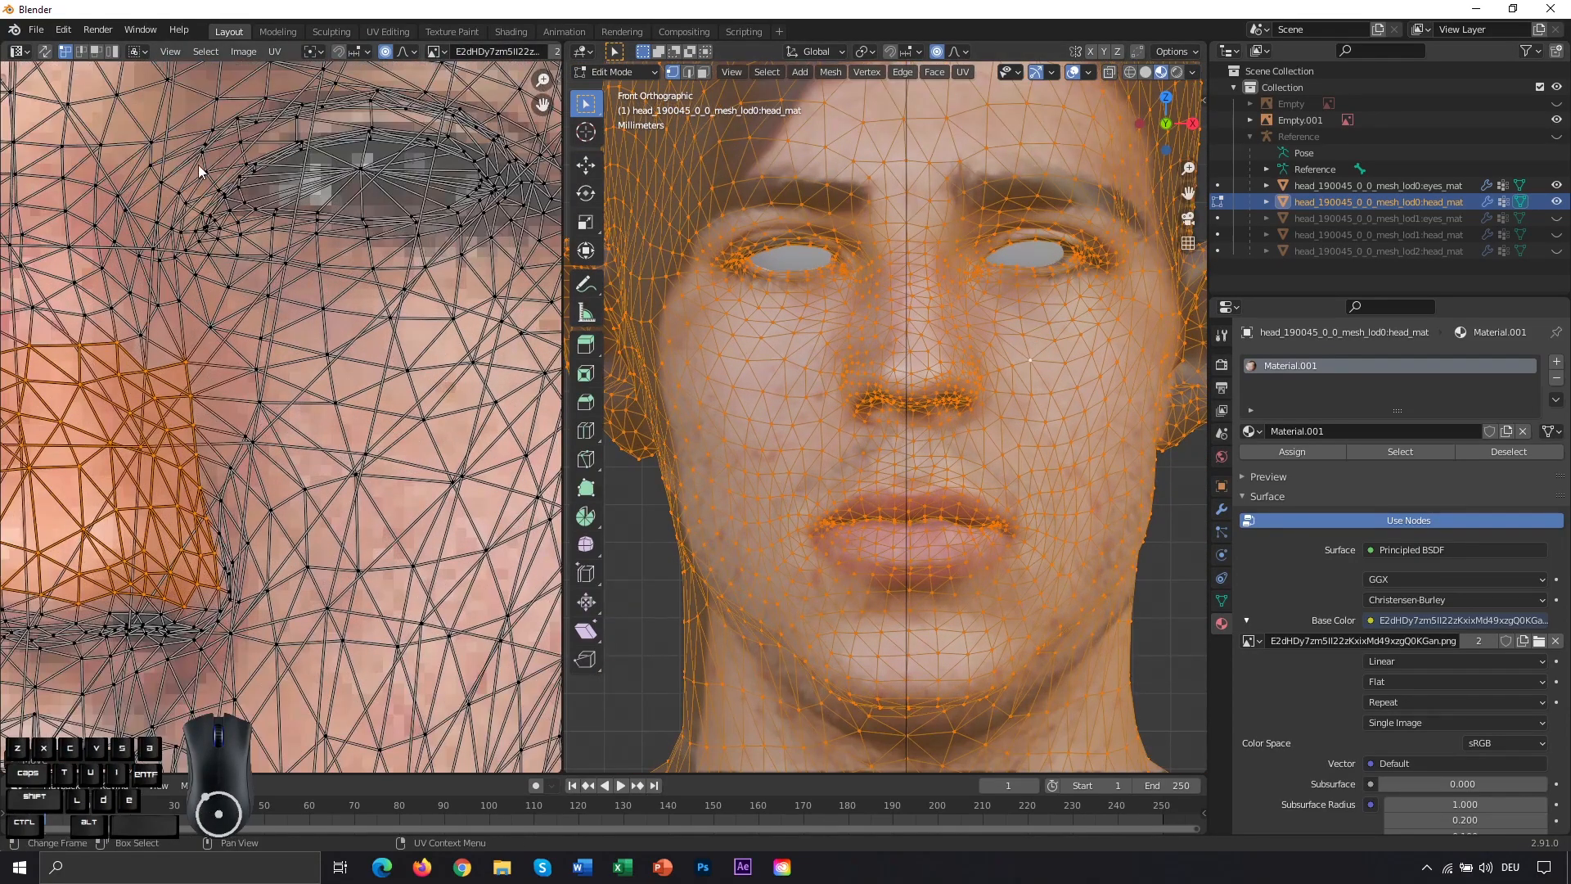
{"action": "left_click_drag", "start_coordinate": [171, 139], "coordinate": [325, 263]}
{"action": "key", "text": "g"}
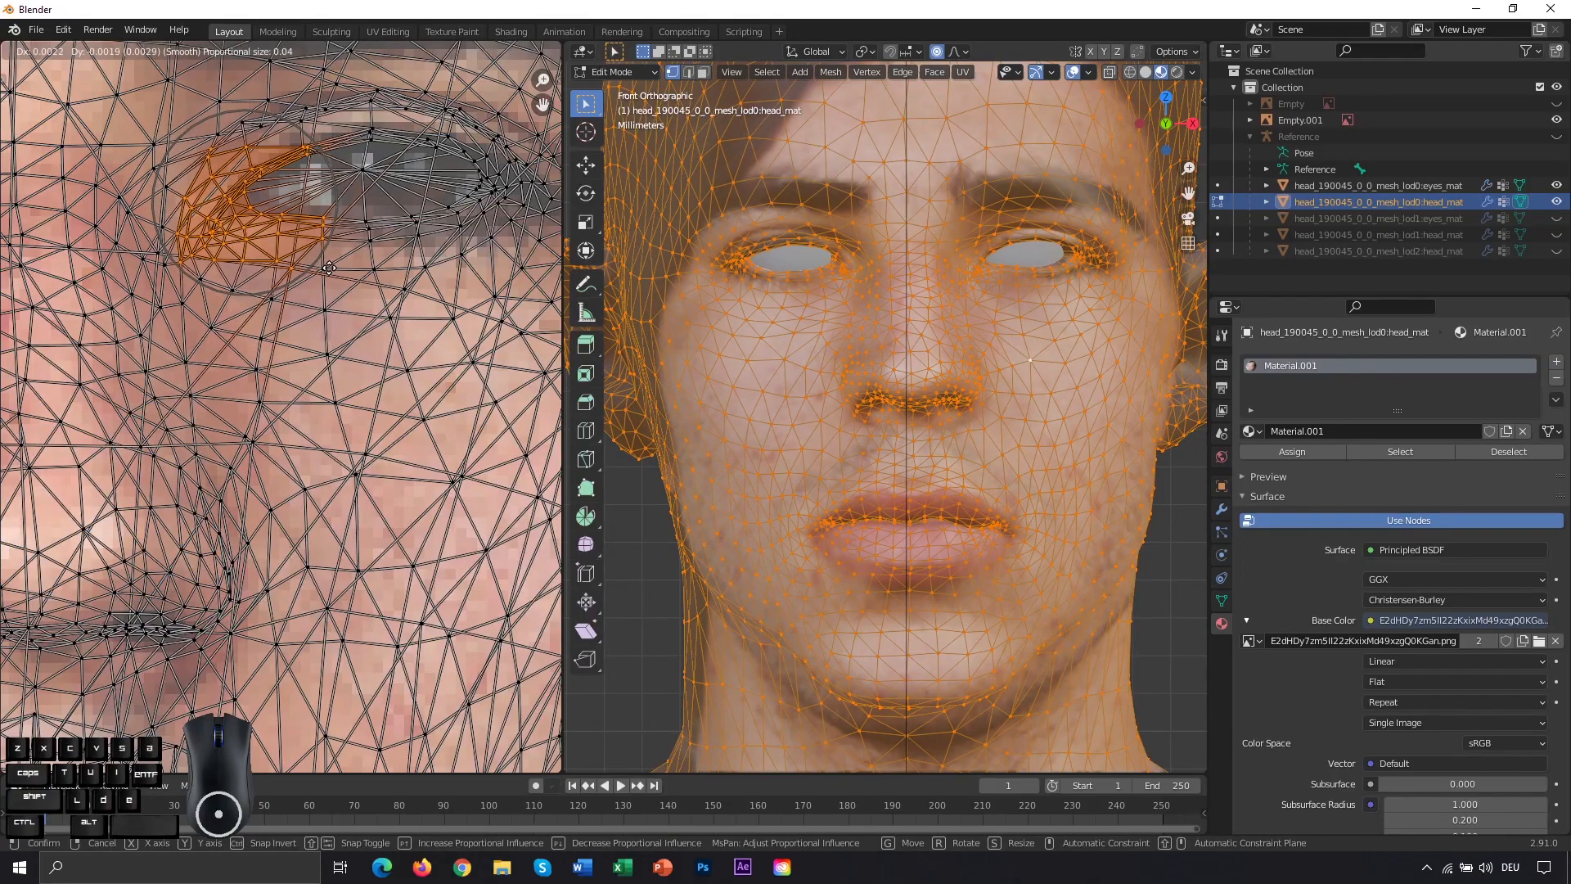
{"action": "left_click", "coordinate": [328, 268]}
{"action": "left_click_drag", "start_coordinate": [499, 253], "coordinate": [501, 254]}
{"action": "key", "text": "g"}
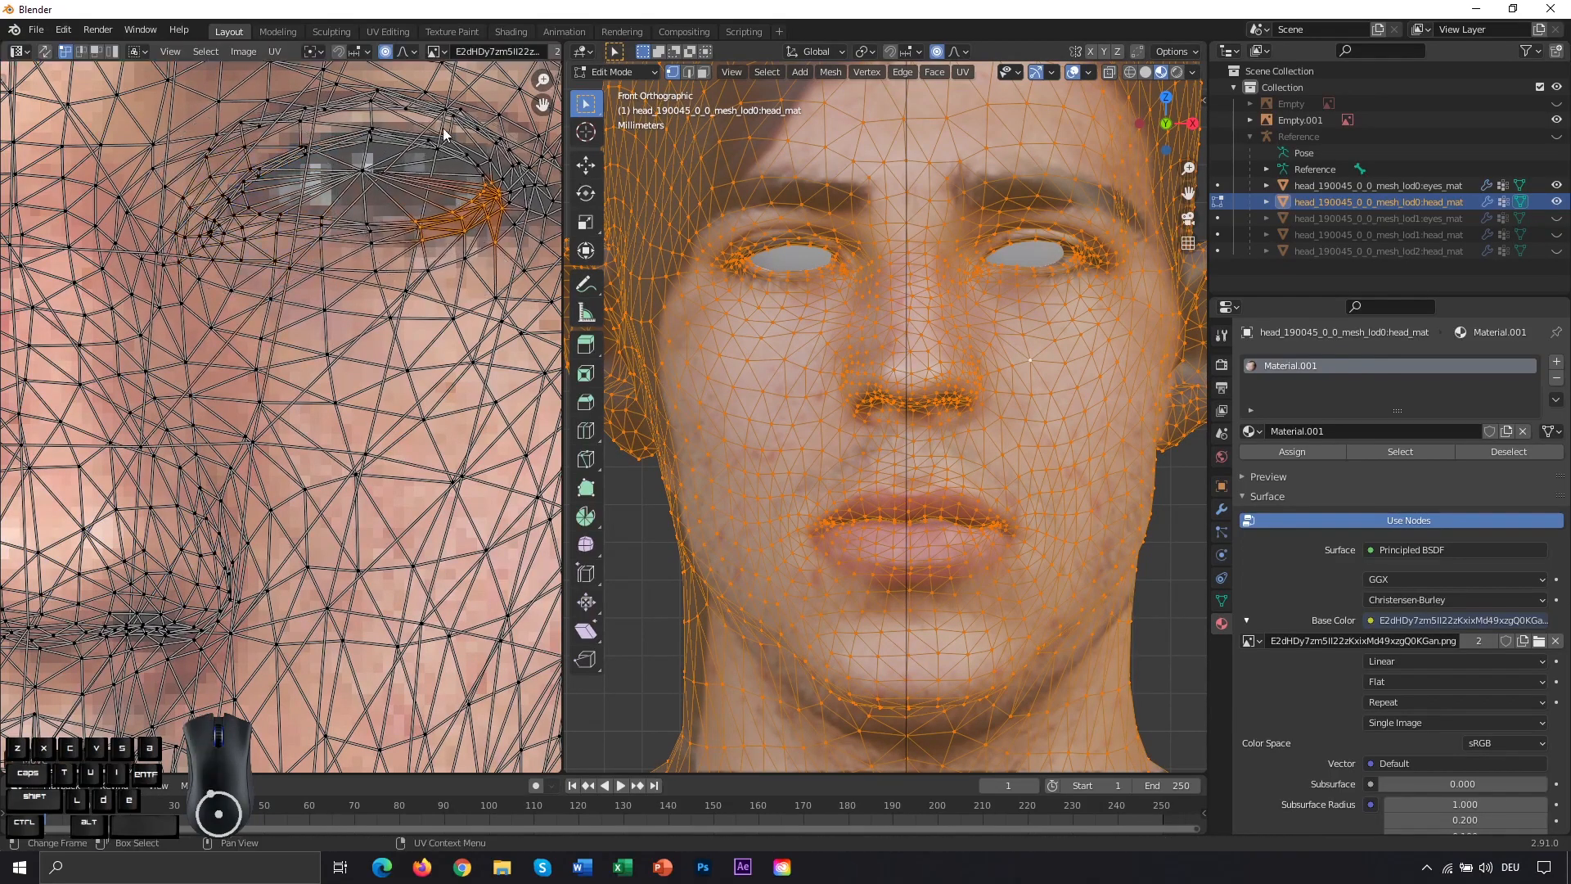
{"action": "left_click", "coordinate": [546, 181]}
{"action": "left_click_drag", "start_coordinate": [300, 125], "coordinate": [416, 158]}
{"action": "key", "text": "g"}
{"action": "left_click", "coordinate": [414, 161]}
Step: Adjust the eyelid UVs of the opposite eye so their contours follow the eye on the photo's left side
{"action": "middle_click_drag", "start_coordinate": [389, 244], "coordinate": [557, 262], "text": "shift"}
{"action": "middle_click_drag", "start_coordinate": [321, 274], "coordinate": [184, 283], "text": "shift"}
{"action": "scroll", "coordinate": [440, 228], "scroll_direction": "up", "scroll_amount": 1}
{"action": "left_click_drag", "start_coordinate": [279, 114], "coordinate": [437, 205]}
{"action": "key", "text": "g"}
{"action": "left_click", "coordinate": [430, 214]}
{"action": "middle_click_drag", "start_coordinate": [455, 196], "coordinate": [249, 287], "text": "shift"}
{"action": "left_click_drag", "start_coordinate": [257, 139], "coordinate": [465, 382]}
{"action": "key", "text": "g"}
{"action": "left_click", "coordinate": [442, 316]}
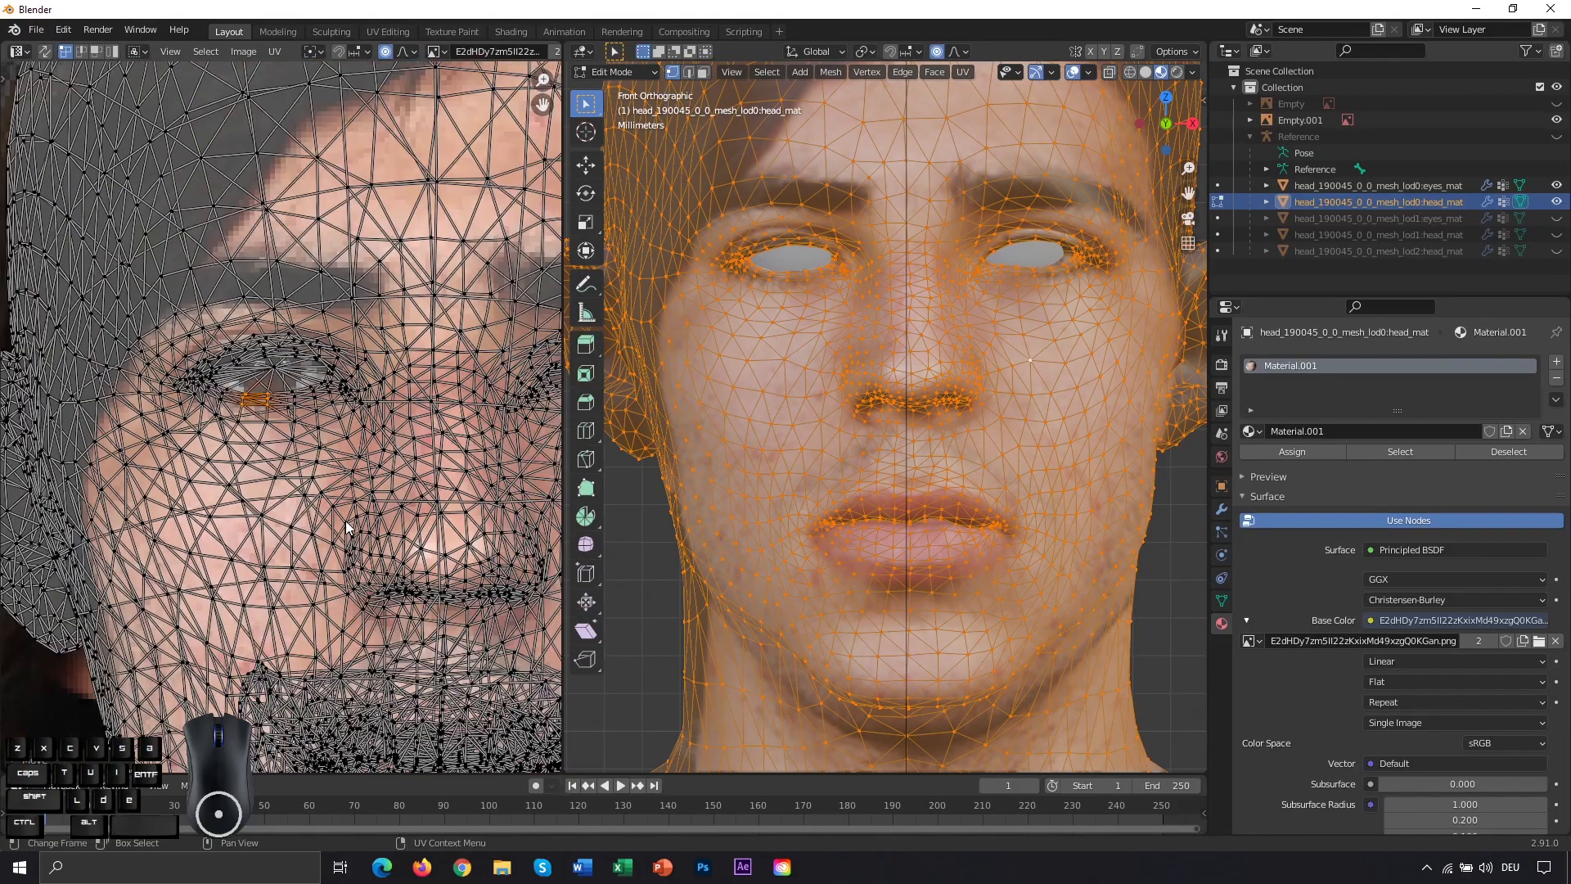
Step: Move the chin UVs down about 0.02 and lower the adjoining left jaw UVs to follow the photo's chin line
{"action": "scroll", "coordinate": [346, 526], "scroll_direction": "down", "scroll_amount": 1}
{"action": "middle_click_drag", "start_coordinate": [359, 729], "coordinate": [299, 462], "text": "shift"}
{"action": "scroll", "coordinate": [380, 684], "scroll_direction": "up", "scroll_amount": 1}
{"action": "left_click_drag", "start_coordinate": [243, 625], "coordinate": [506, 763]}
{"action": "key", "text": "g"}
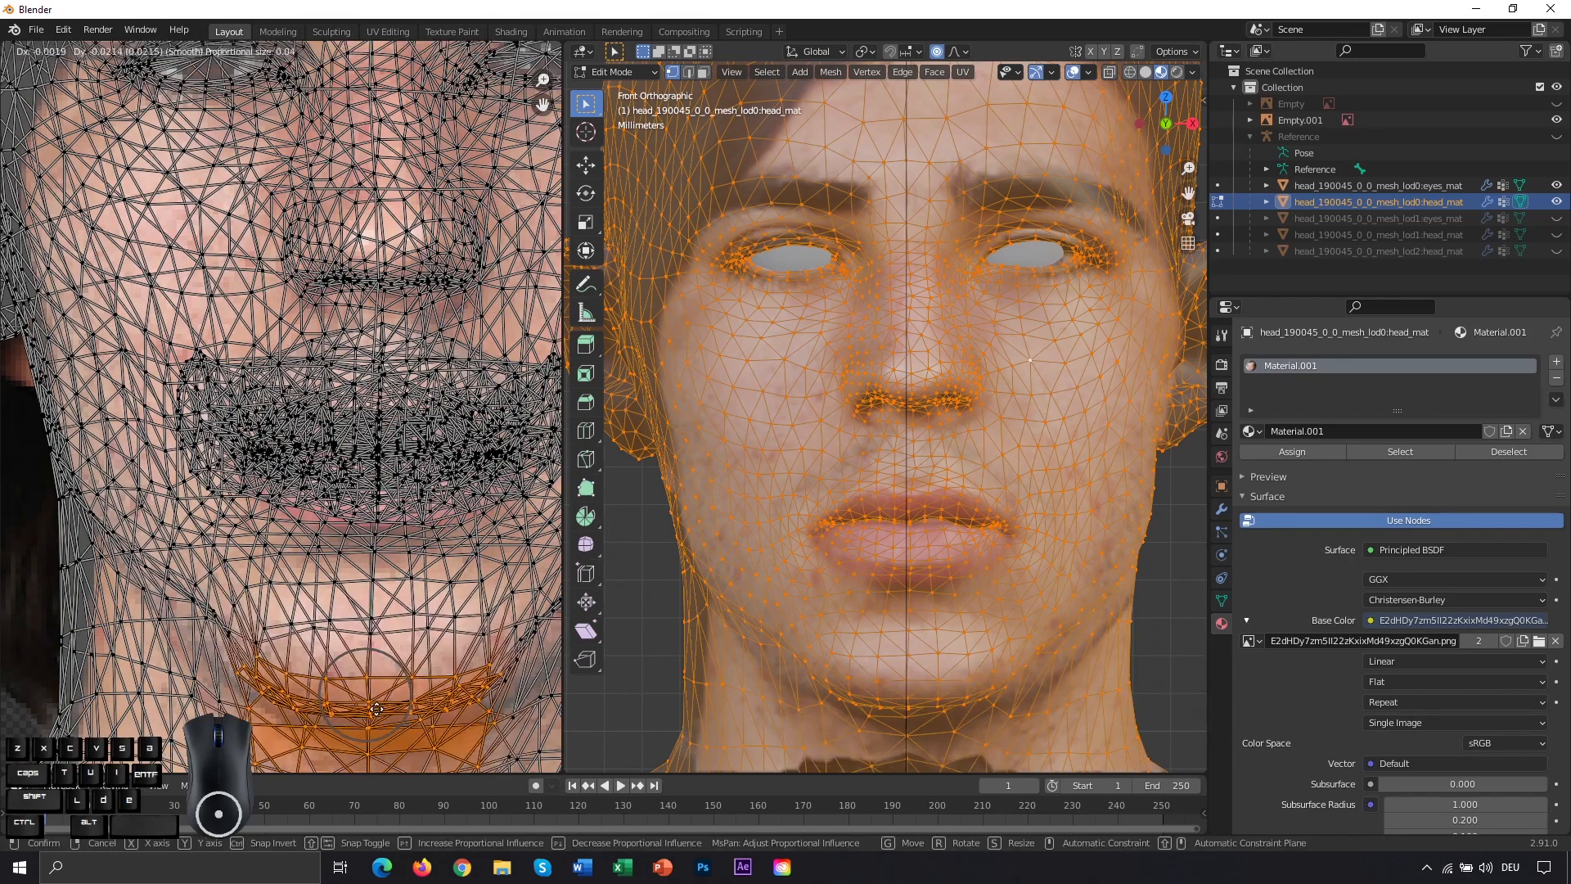
{"action": "left_click", "coordinate": [380, 704]}
{"action": "left_click_drag", "start_coordinate": [135, 550], "coordinate": [216, 623]}
{"action": "key", "text": "g"}
{"action": "left_click", "coordinate": [217, 647]}
Step: Pull the UVs at the left jaw edge inward about 0.02 and the neck edge about 0.01, onto the photo's skin
{"action": "left_click_drag", "start_coordinate": [3, 458], "coordinate": [166, 609]}
{"action": "key", "text": "g"}
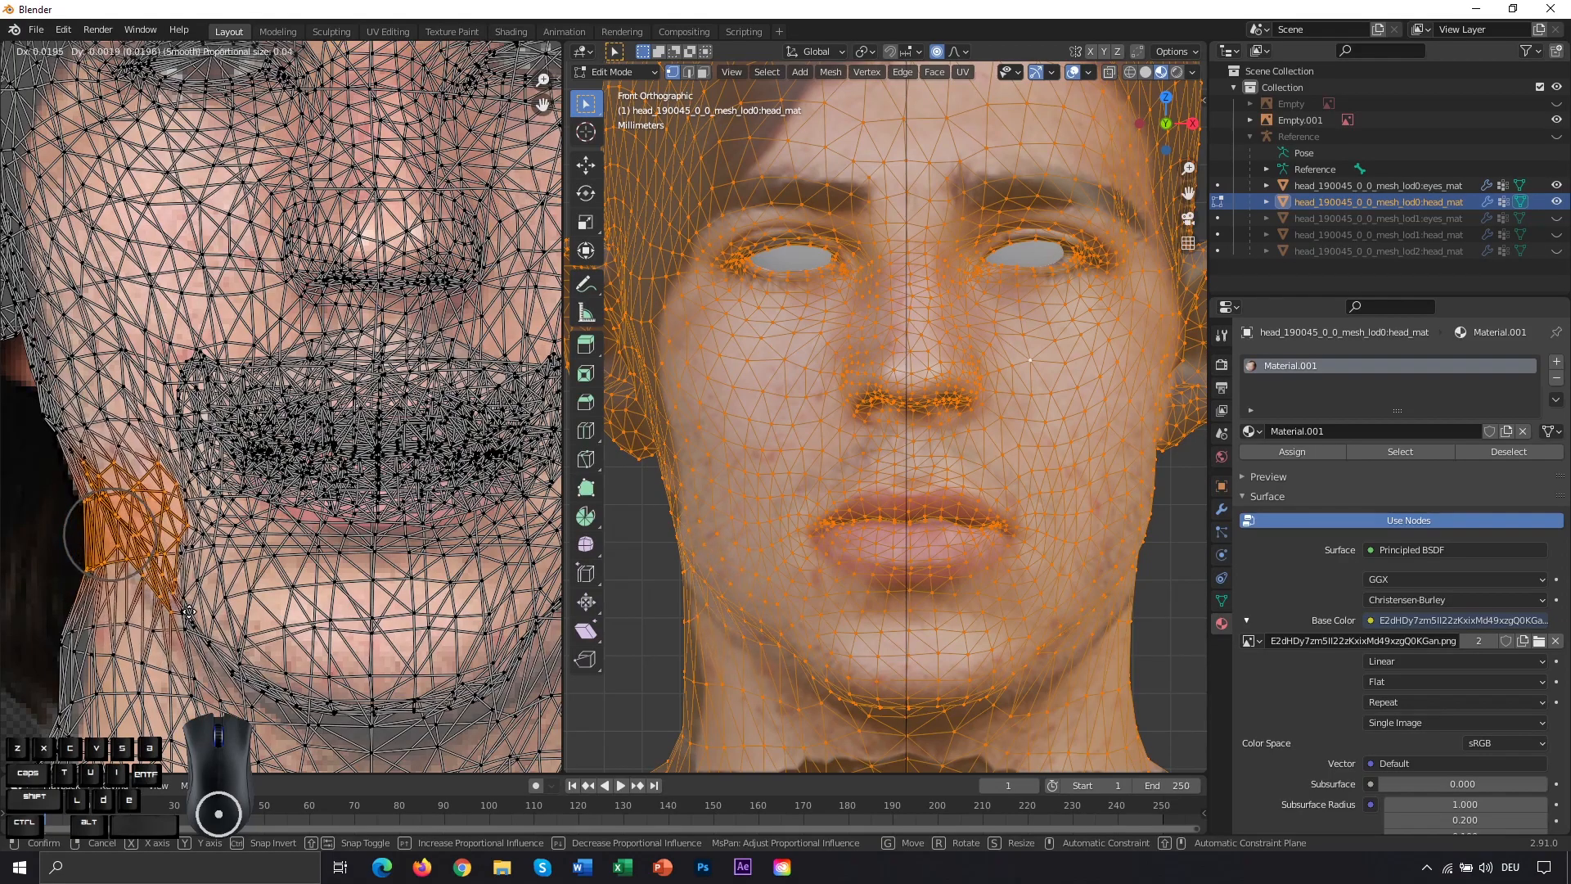
{"action": "left_click", "coordinate": [190, 615]}
{"action": "scroll", "coordinate": [164, 604], "scroll_direction": "down", "scroll_amount": 1}
{"action": "left_click_drag", "start_coordinate": [63, 546], "coordinate": [190, 646]}
{"action": "key", "text": "g"}
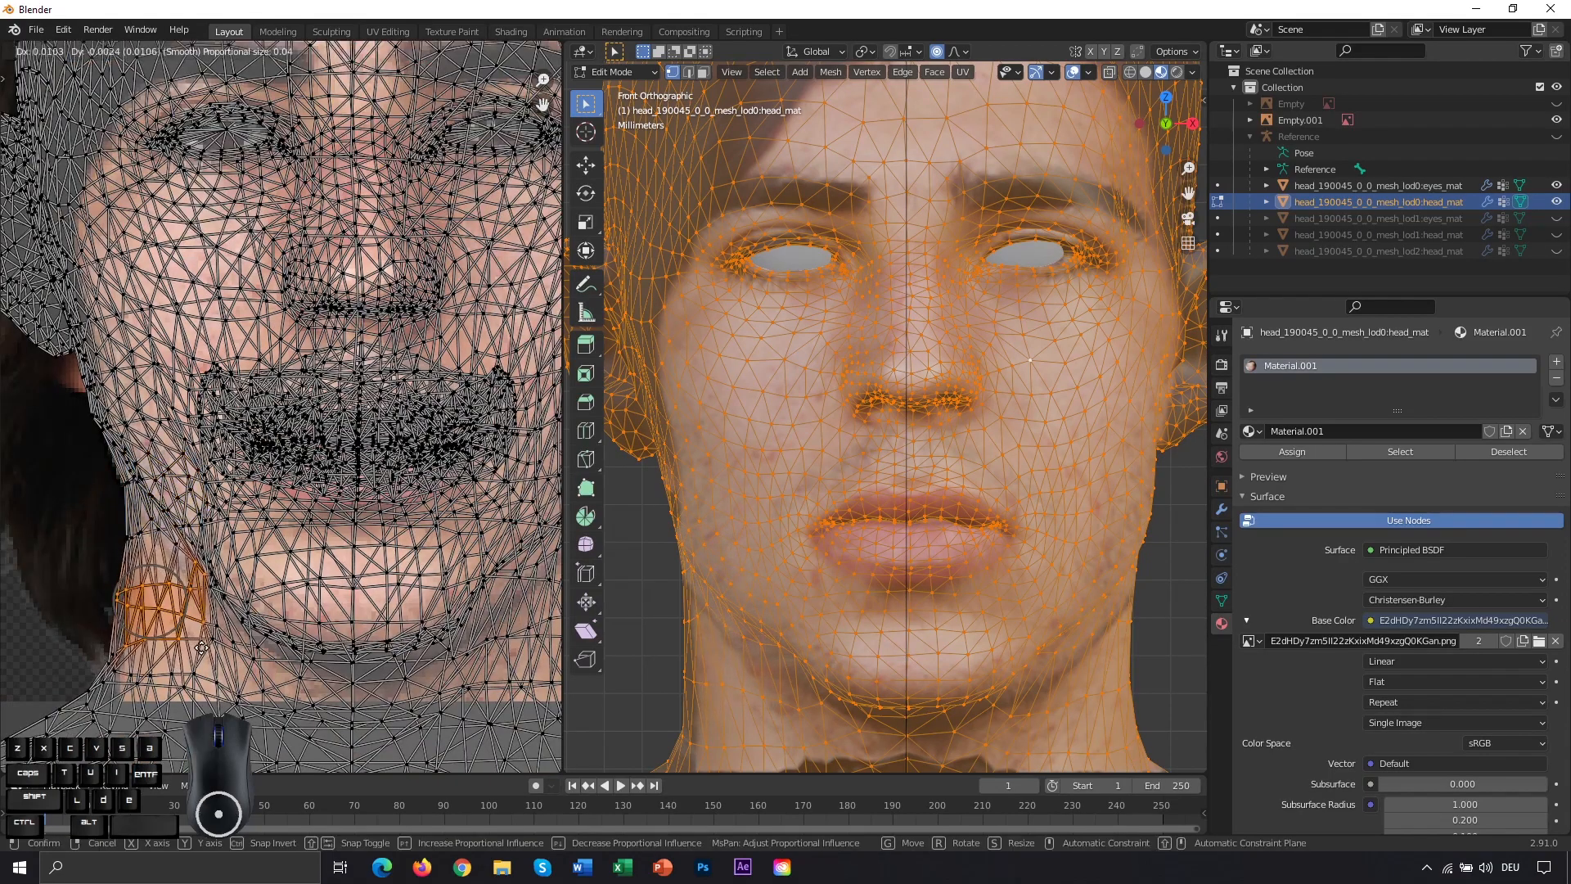
{"action": "left_click", "coordinate": [203, 655]}
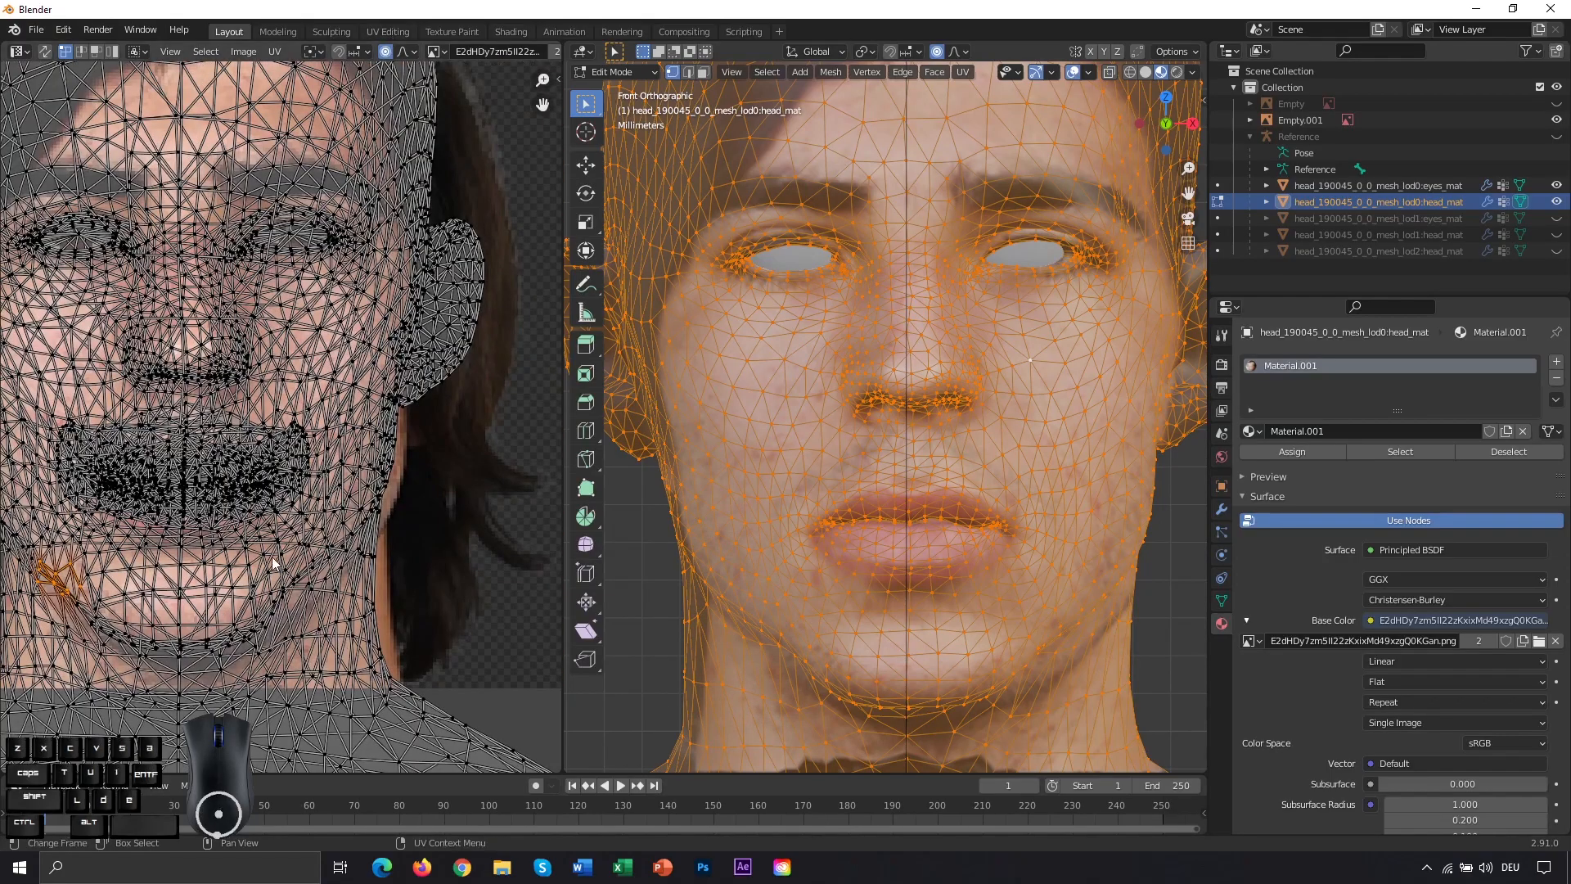
Step: Adjust the UVs along the right side of the chin to fit the photo's jawline
{"action": "left_click_drag", "start_coordinate": [261, 561], "coordinate": [345, 611]}
{"action": "key", "text": "g"}
{"action": "scroll", "coordinate": [296, 585], "scroll_direction": "down", "scroll_amount": 5}
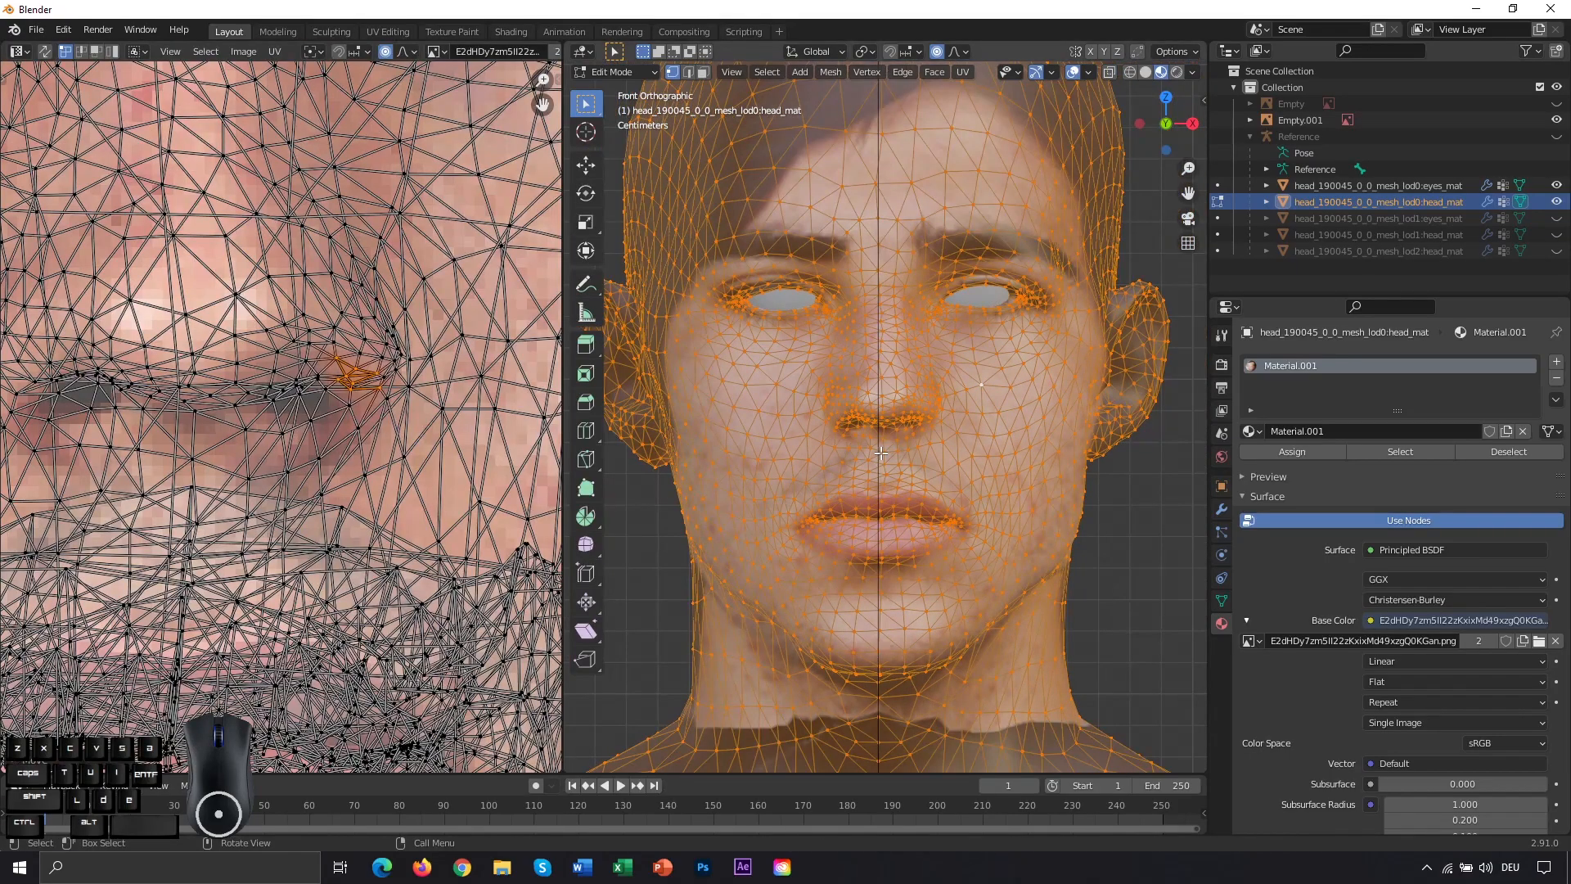
{"action": "scroll", "coordinate": [385, 458], "scroll_direction": "down", "scroll_amount": 5}
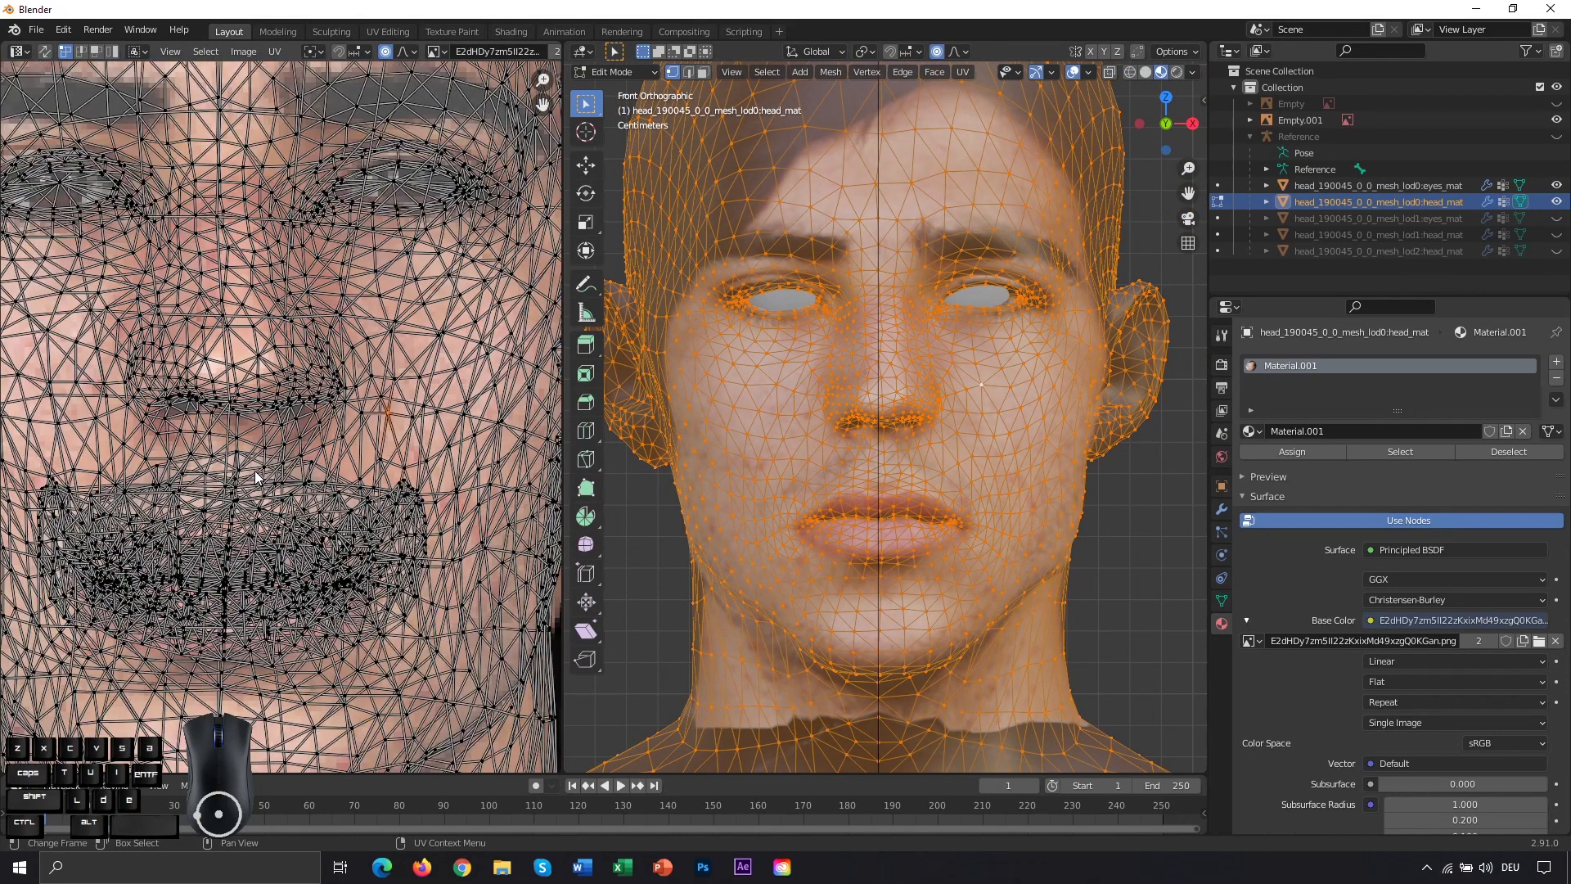
{"action": "scroll", "coordinate": [864, 406], "scroll_direction": "down", "scroll_amount": 2}
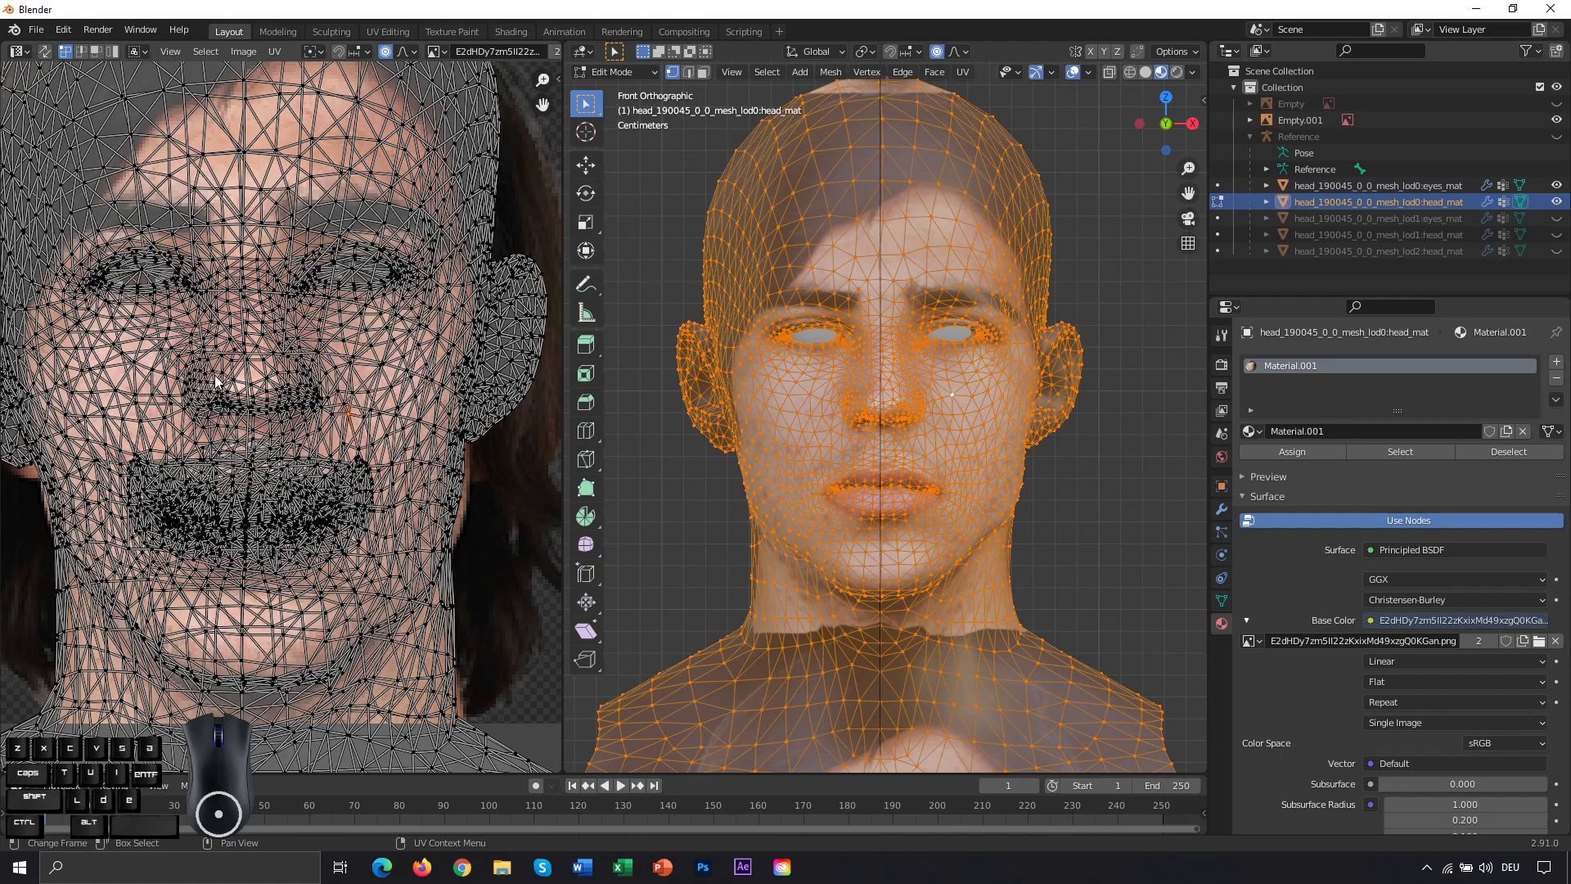
Step: Return the head to Object Mode and display face_190045_0_0_color.png in the image editor
{"action": "left_click", "coordinate": [650, 71]}
{"action": "left_click", "coordinate": [620, 92]}
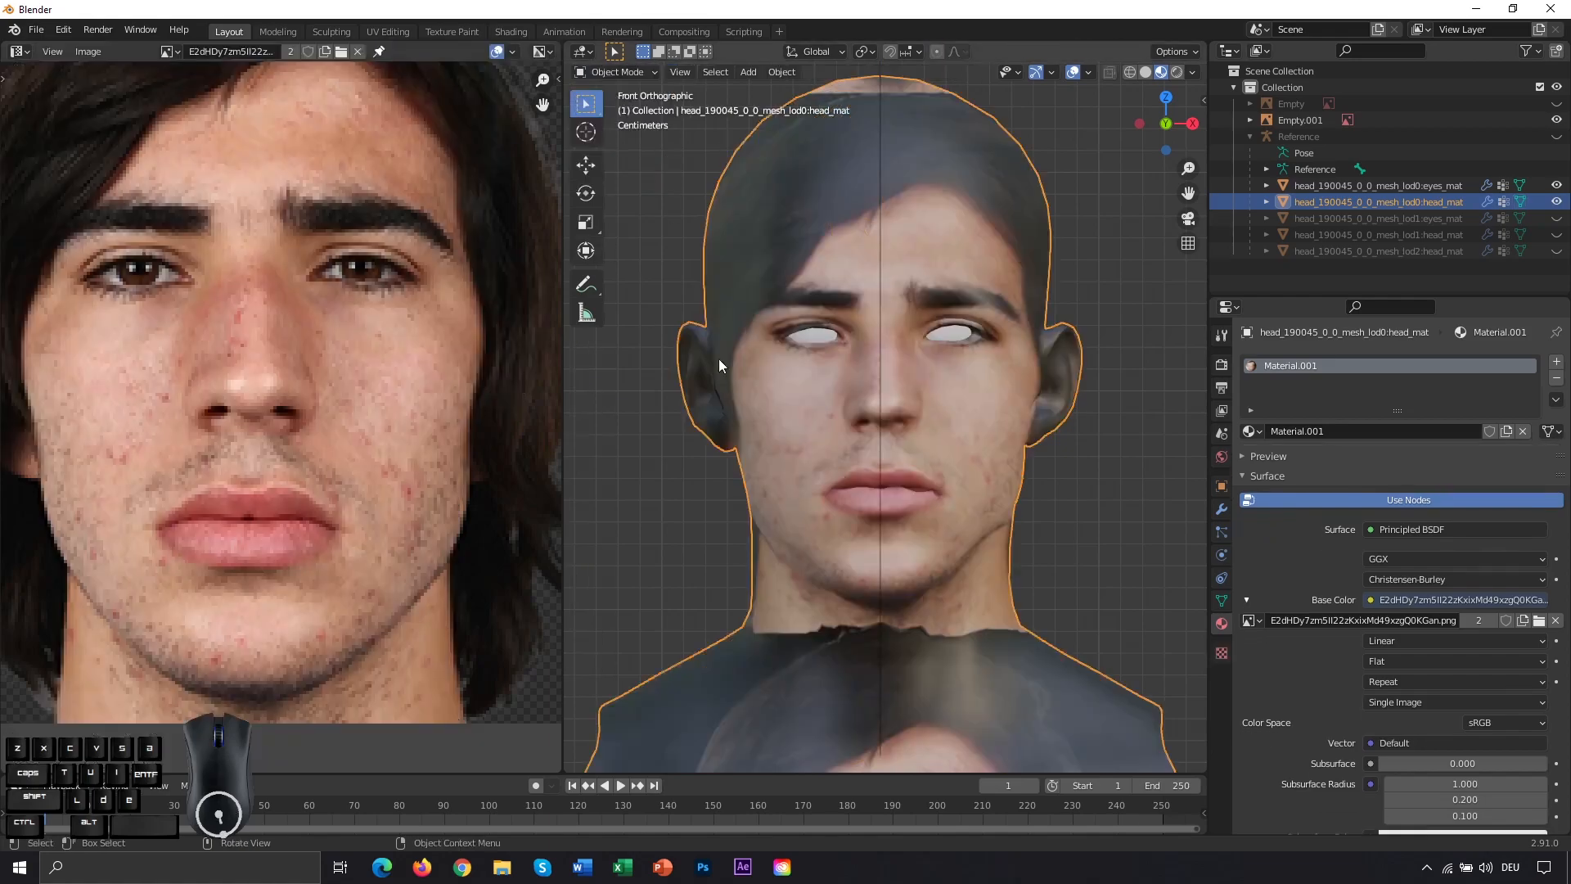
{"action": "scroll", "coordinate": [458, 344], "scroll_direction": "down", "scroll_amount": 3}
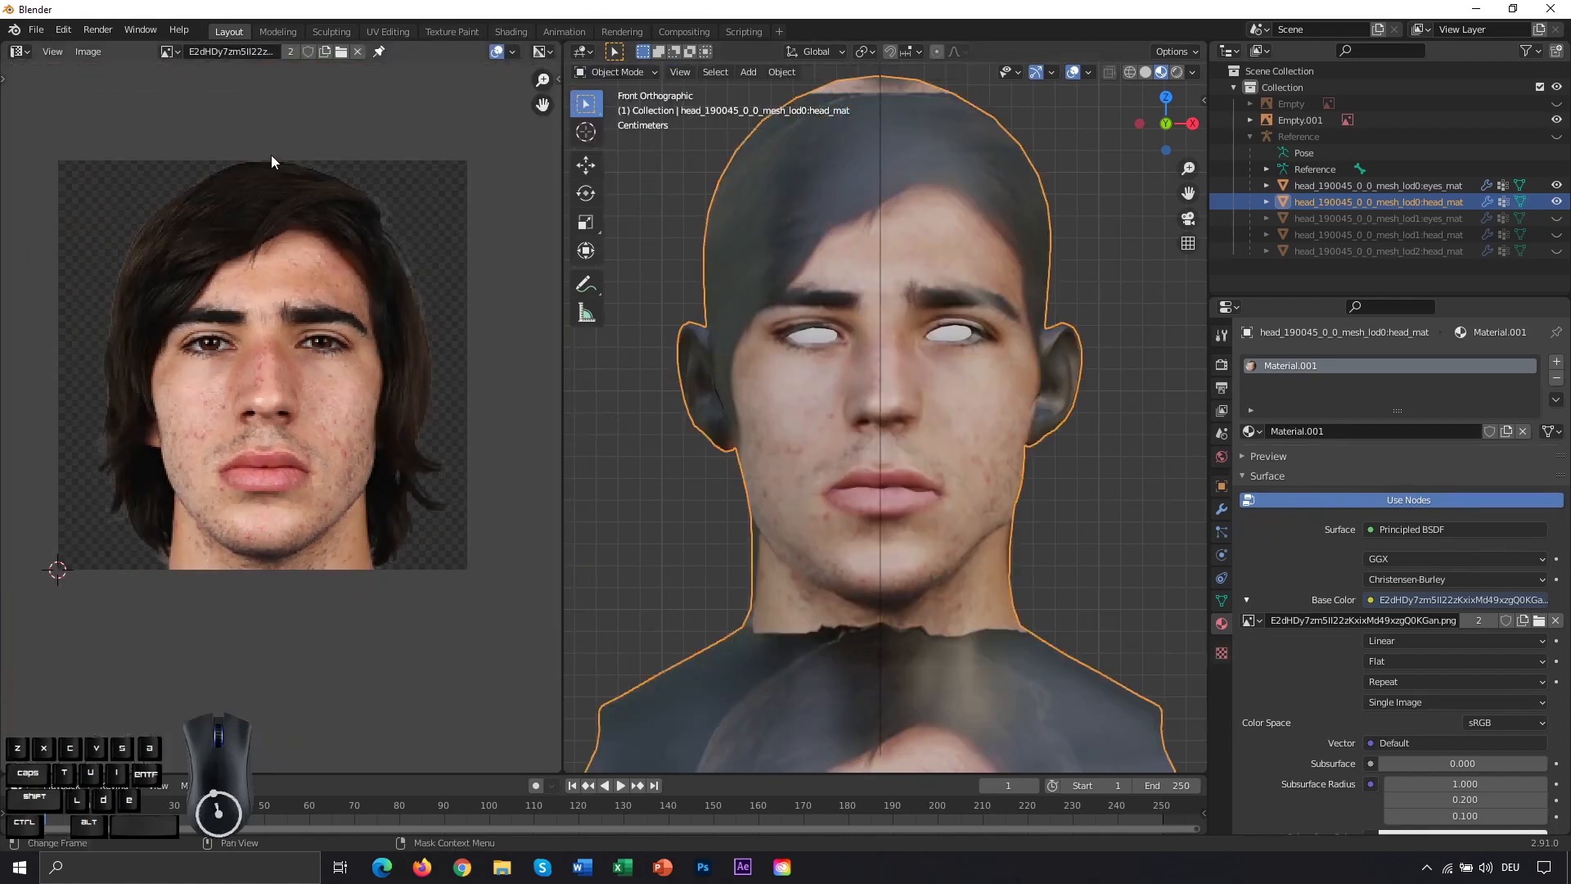
{"action": "left_click", "coordinate": [170, 52]}
{"action": "left_click", "coordinate": [237, 92]}
{"action": "scroll", "coordinate": [249, 371], "scroll_direction": "down", "scroll_amount": 6}
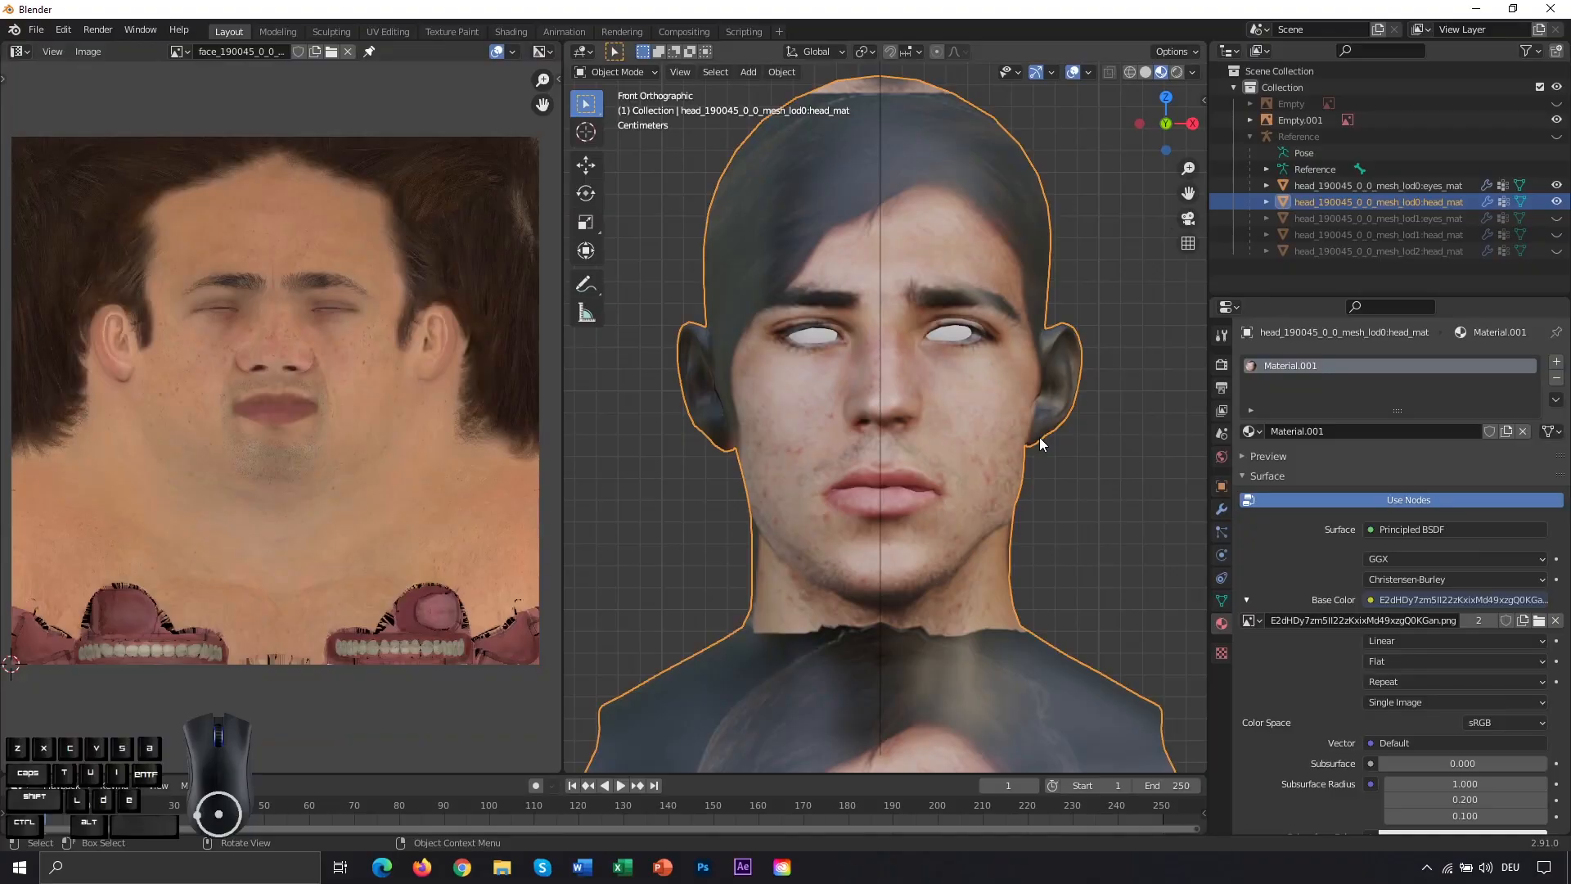
Step: Switch the head to Texture Paint mode and activate the Clone brush
{"action": "left_click", "coordinate": [650, 71]}
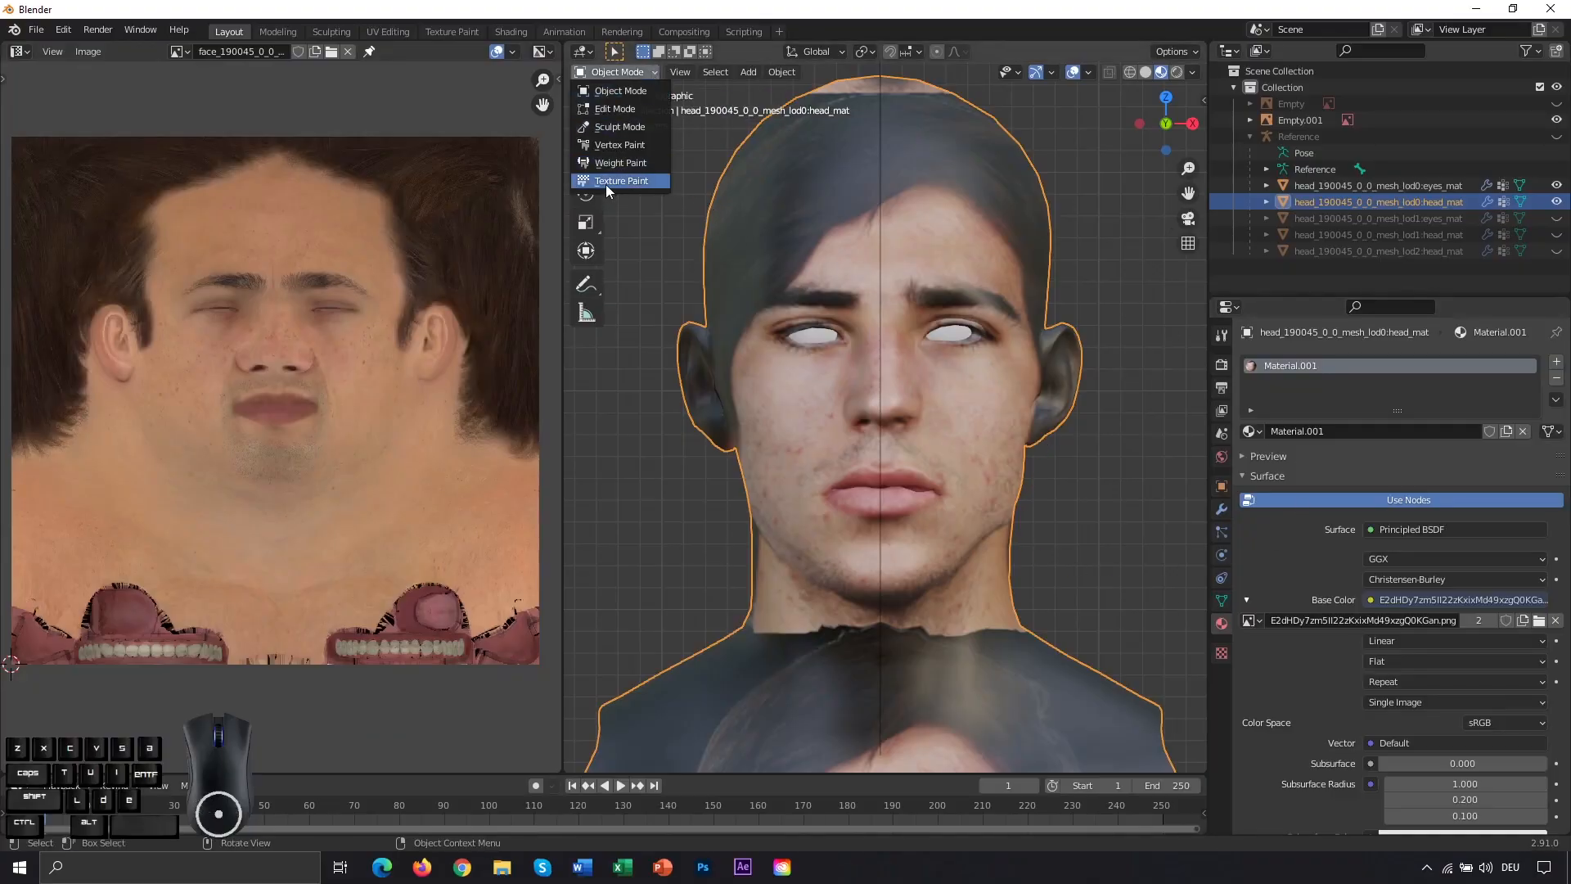
{"action": "left_click", "coordinate": [606, 183]}
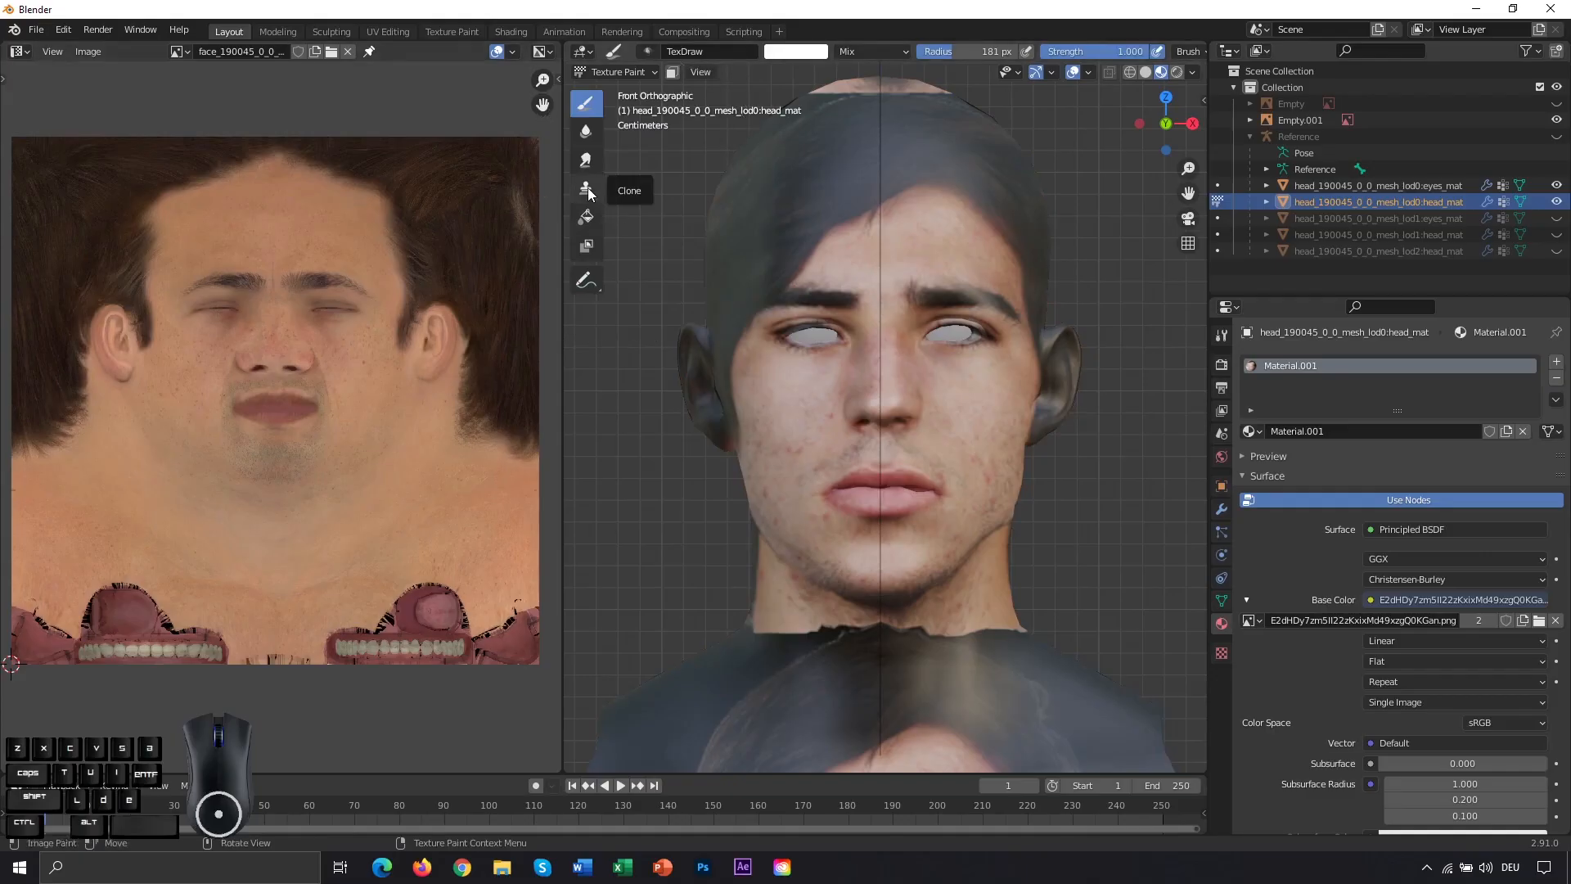
{"action": "left_click", "coordinate": [587, 195]}
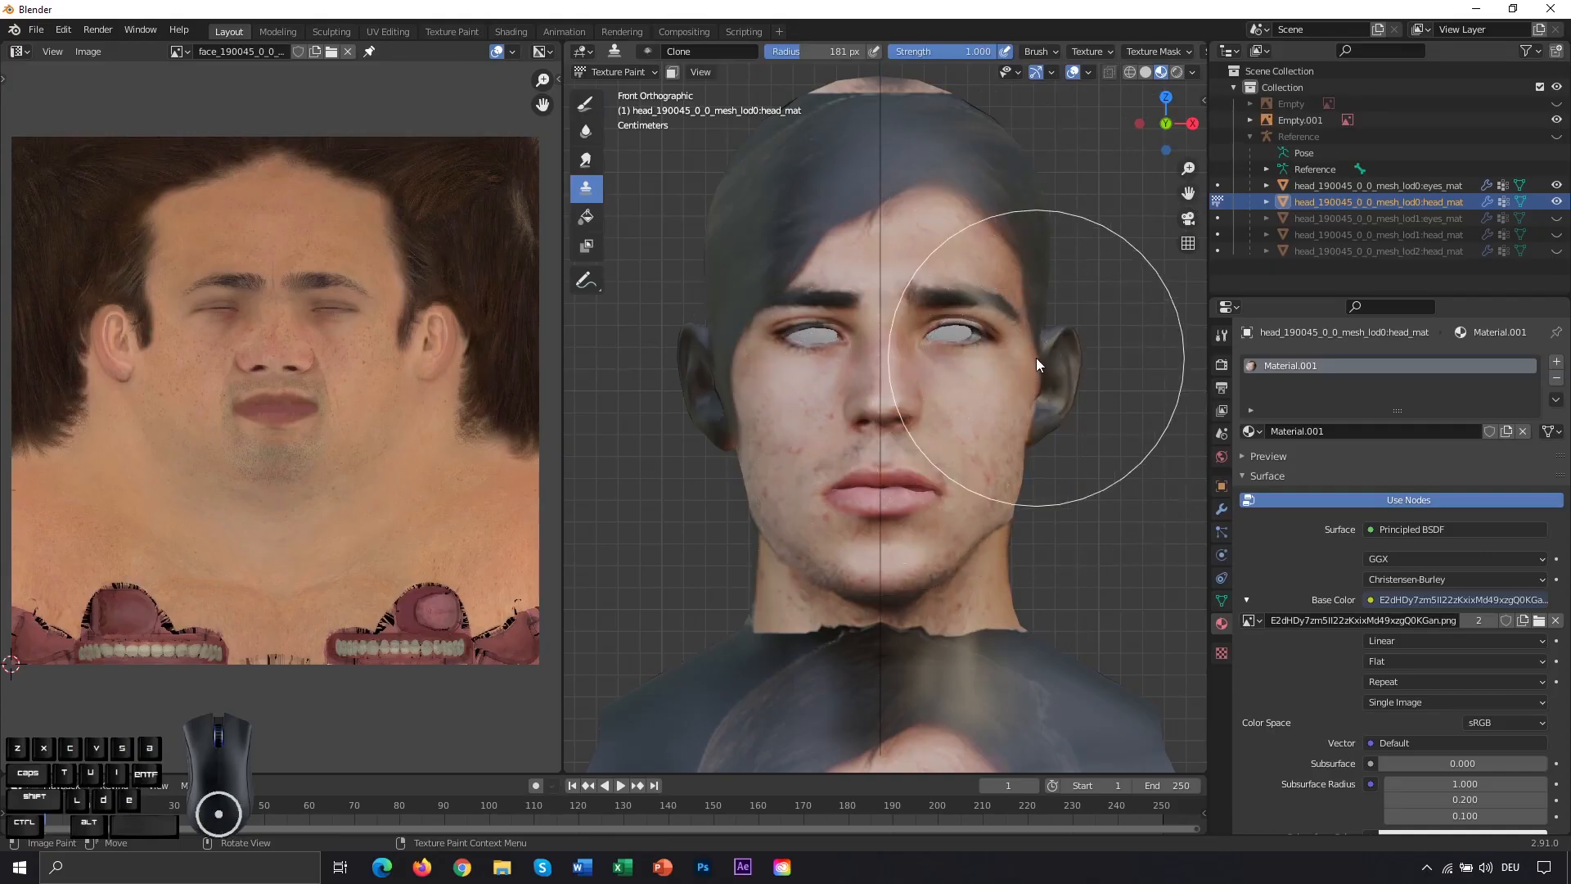
Step: Set the texture slots to Single Image with face_190045_0_0_color.png as the paint target on the UVChannel0 UV map
{"action": "key", "text": "n"}
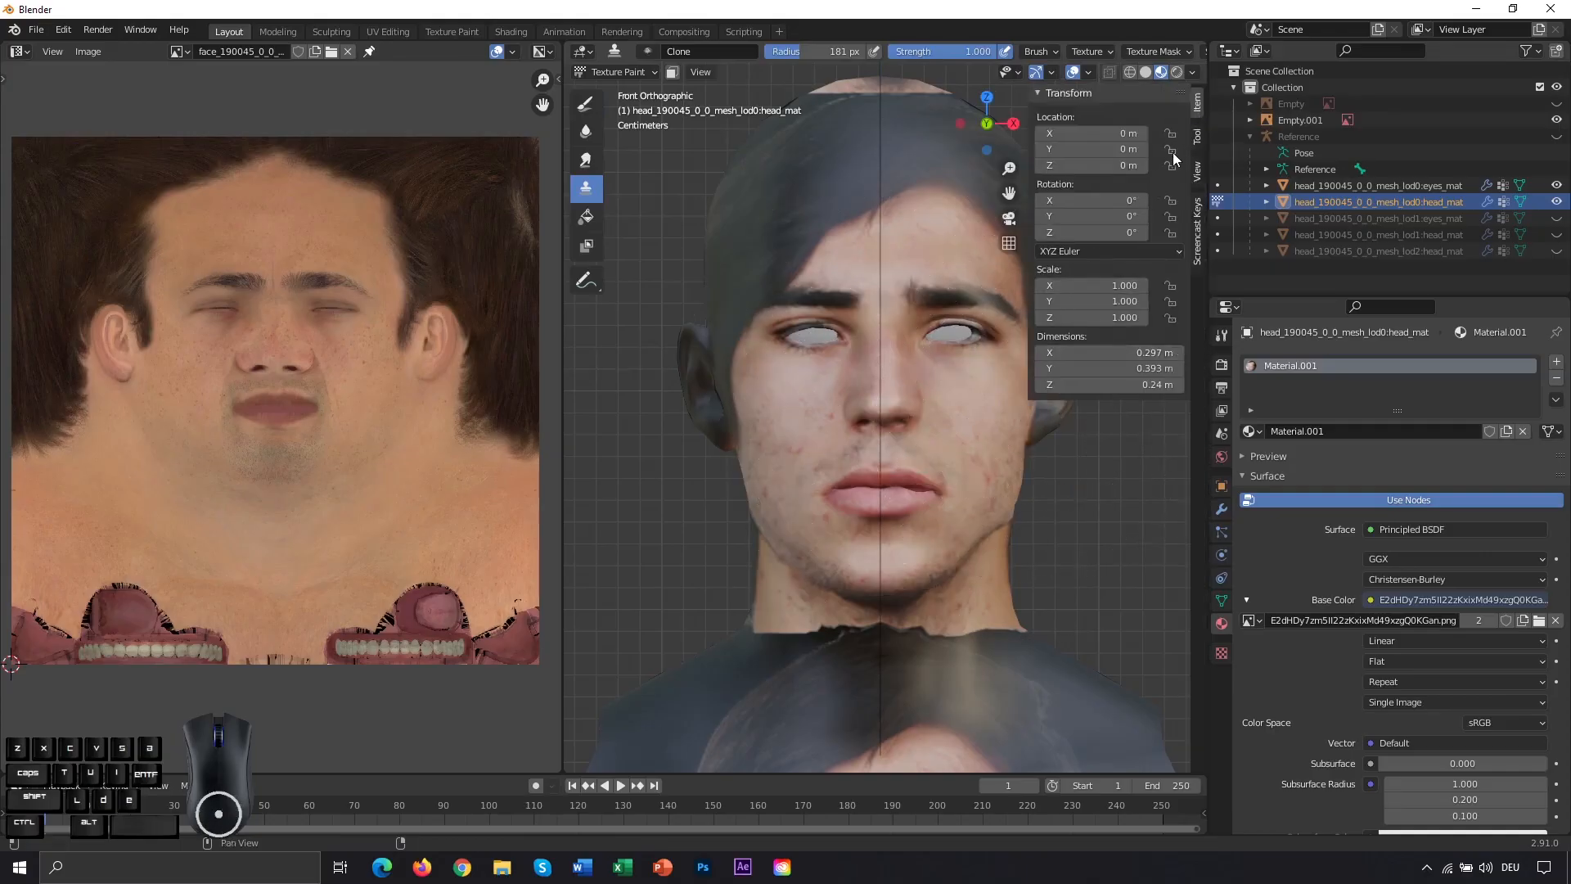
{"action": "key", "text": "n"}
{"action": "left_click", "coordinate": [1207, 100]}
{"action": "left_click", "coordinate": [1198, 137]}
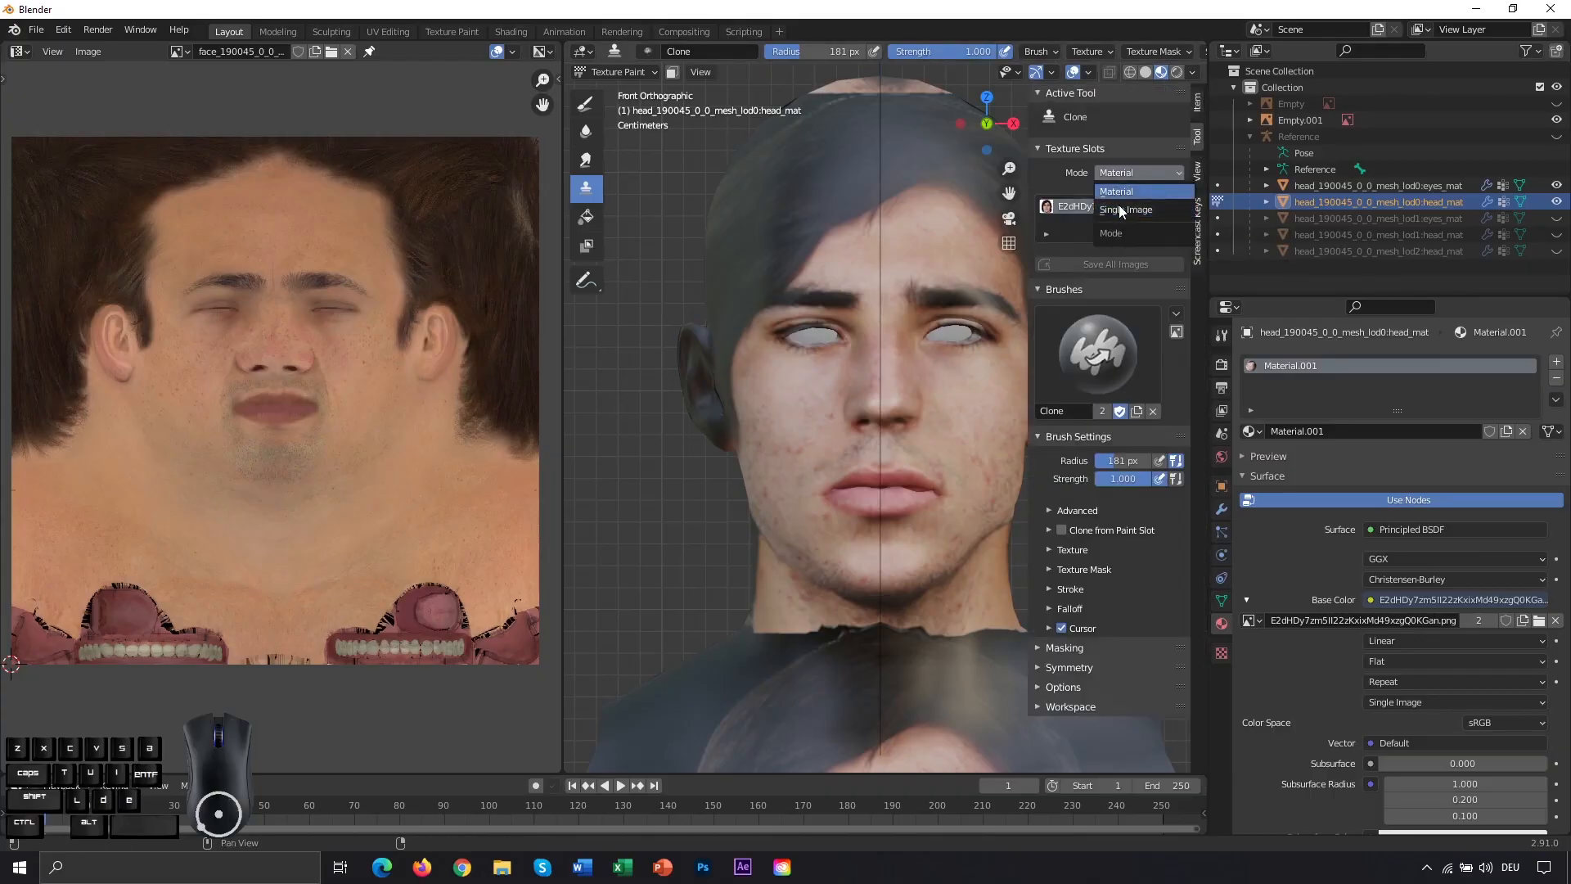
{"action": "left_click", "coordinate": [1132, 204]}
{"action": "left_click", "coordinate": [1048, 202]}
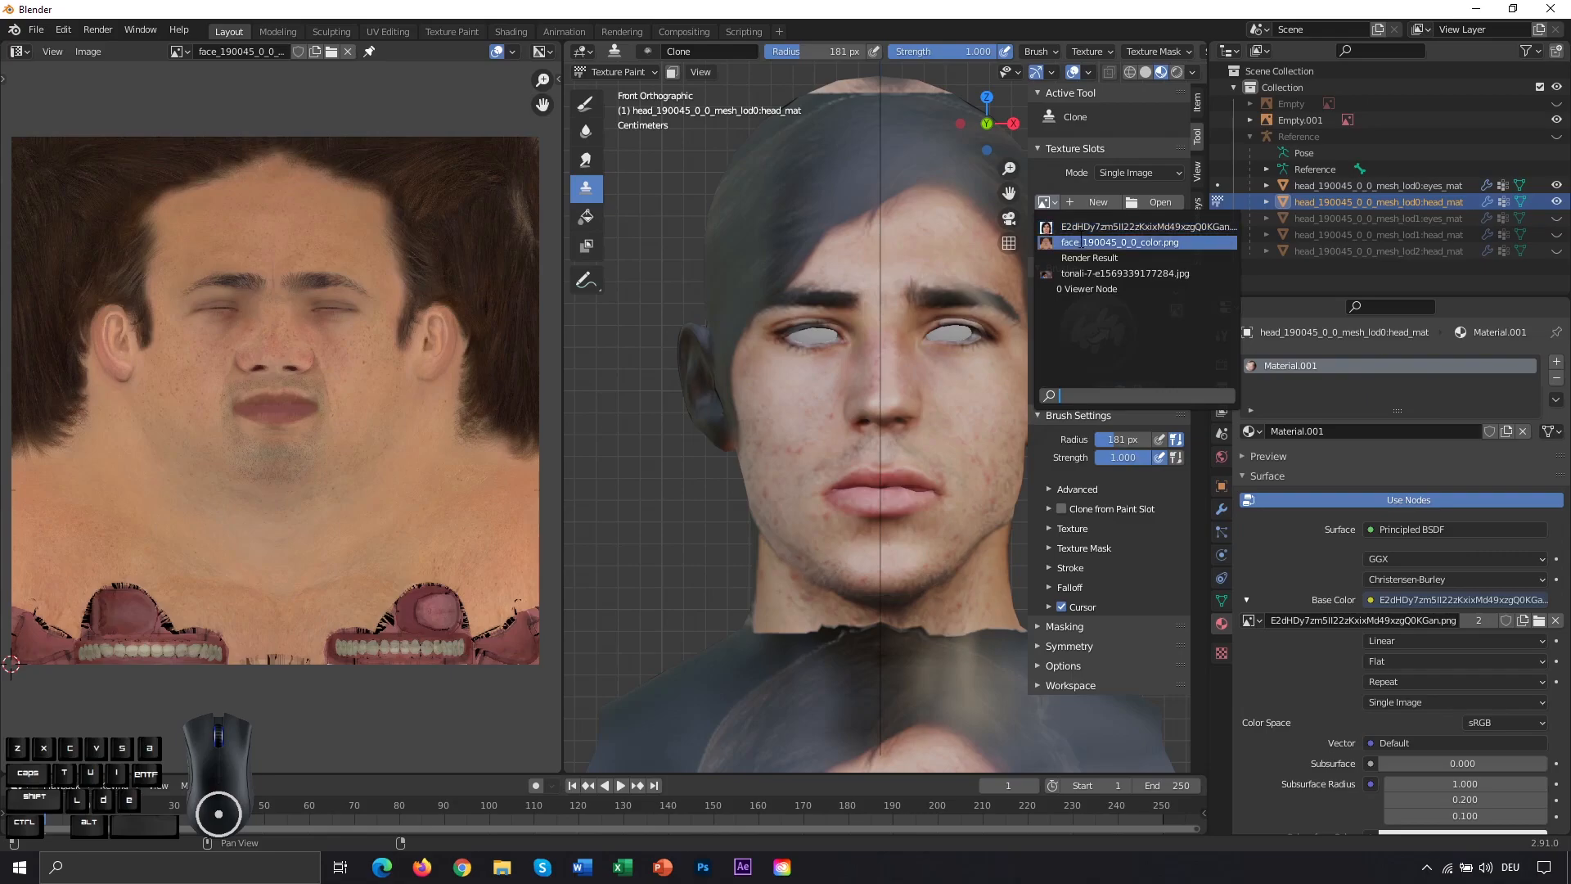
{"action": "left_click", "coordinate": [1083, 242]}
{"action": "left_click", "coordinate": [1101, 222]}
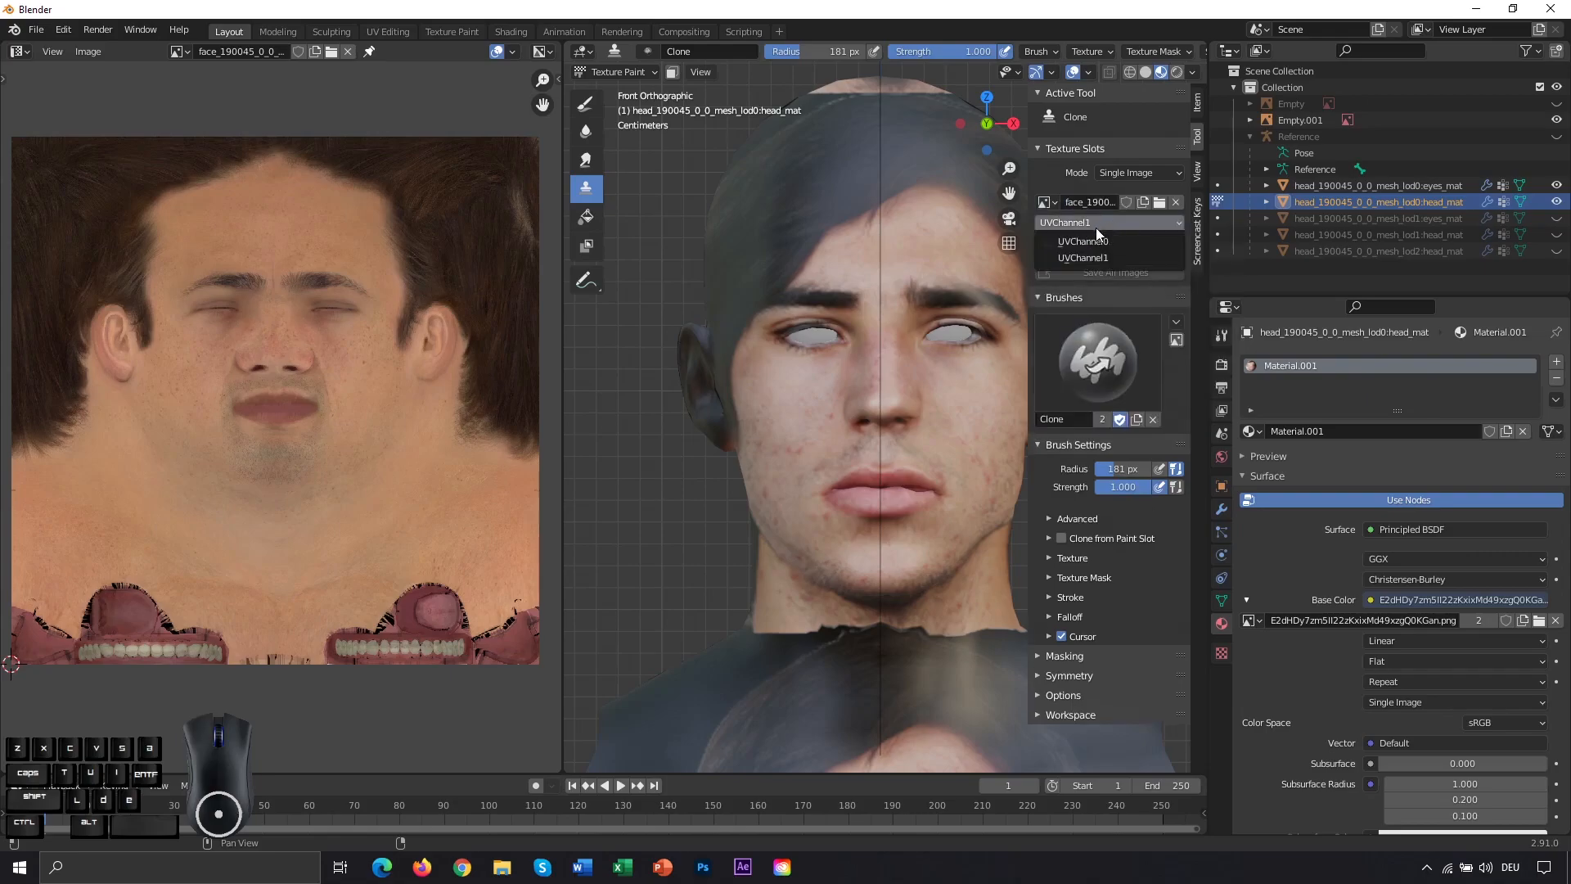
{"action": "left_click", "coordinate": [1072, 241]}
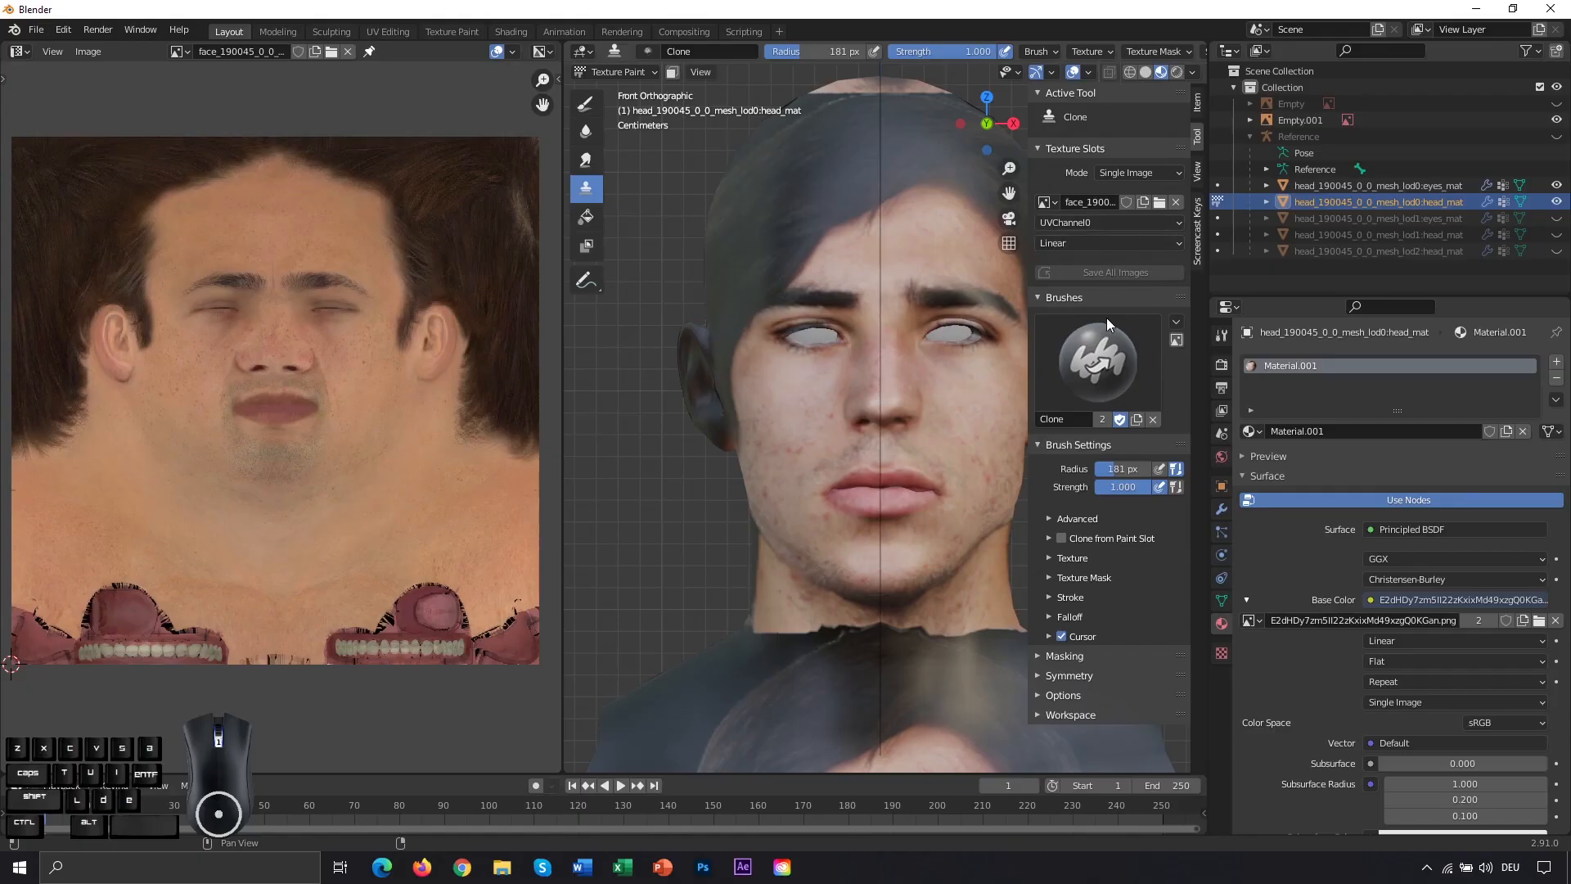
Step: Enable Clone from Paint Slot with the front face photo as source image and UVChannel1 as source UV map
{"action": "left_click", "coordinate": [1050, 538]}
{"action": "scroll", "coordinate": [1093, 543], "scroll_direction": "down", "scroll_amount": 1}
{"action": "left_click", "coordinate": [1049, 548]}
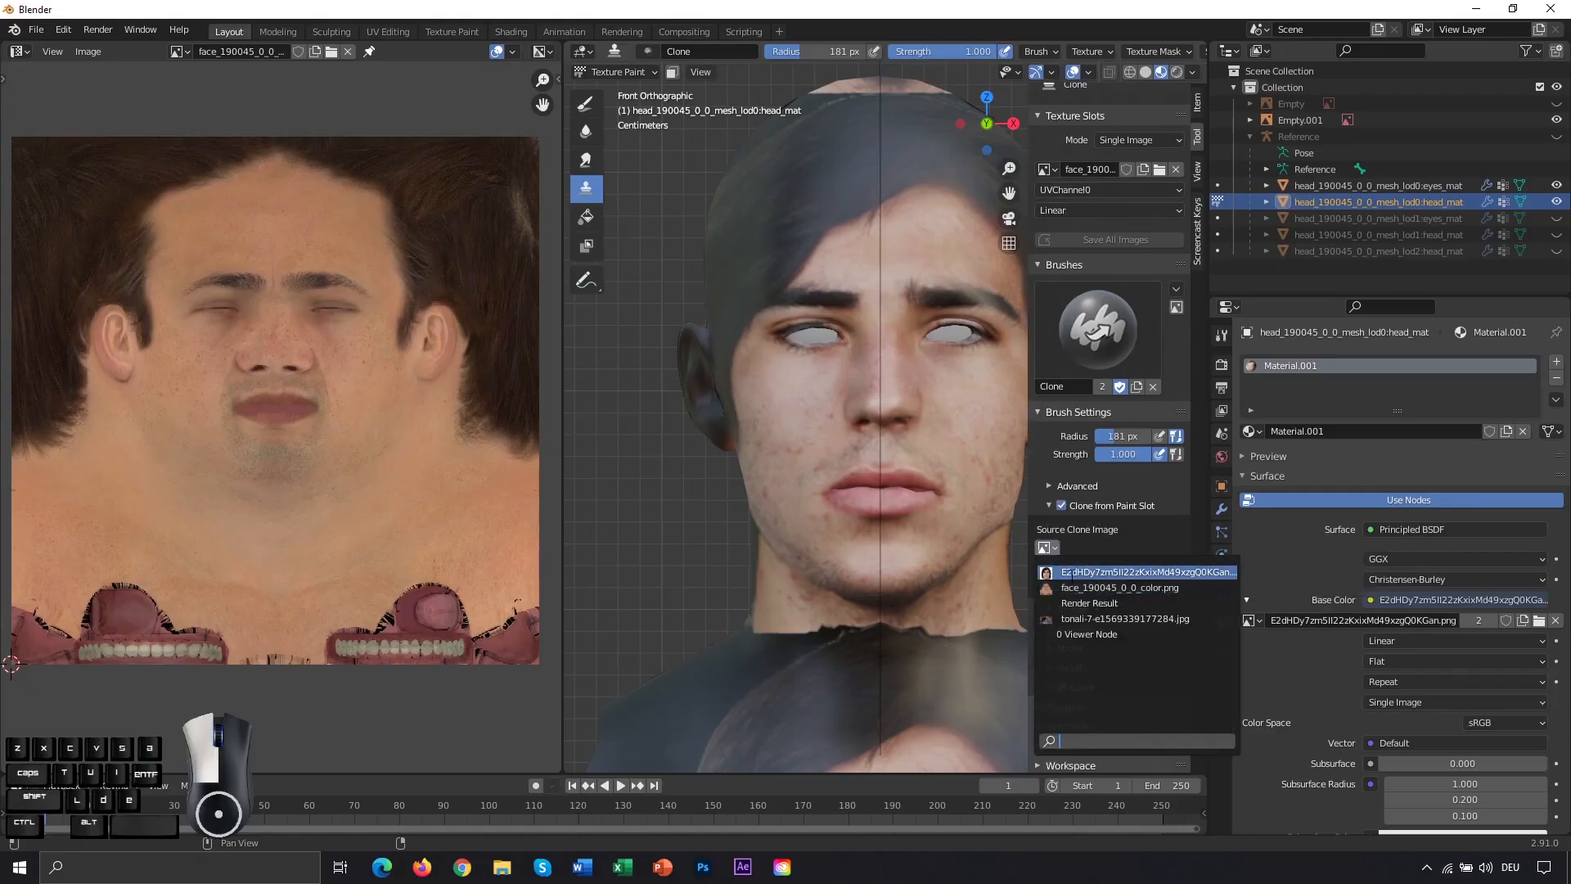
{"action": "left_click", "coordinate": [1072, 572]}
{"action": "left_click", "coordinate": [1127, 579]}
{"action": "left_click", "coordinate": [1078, 615]}
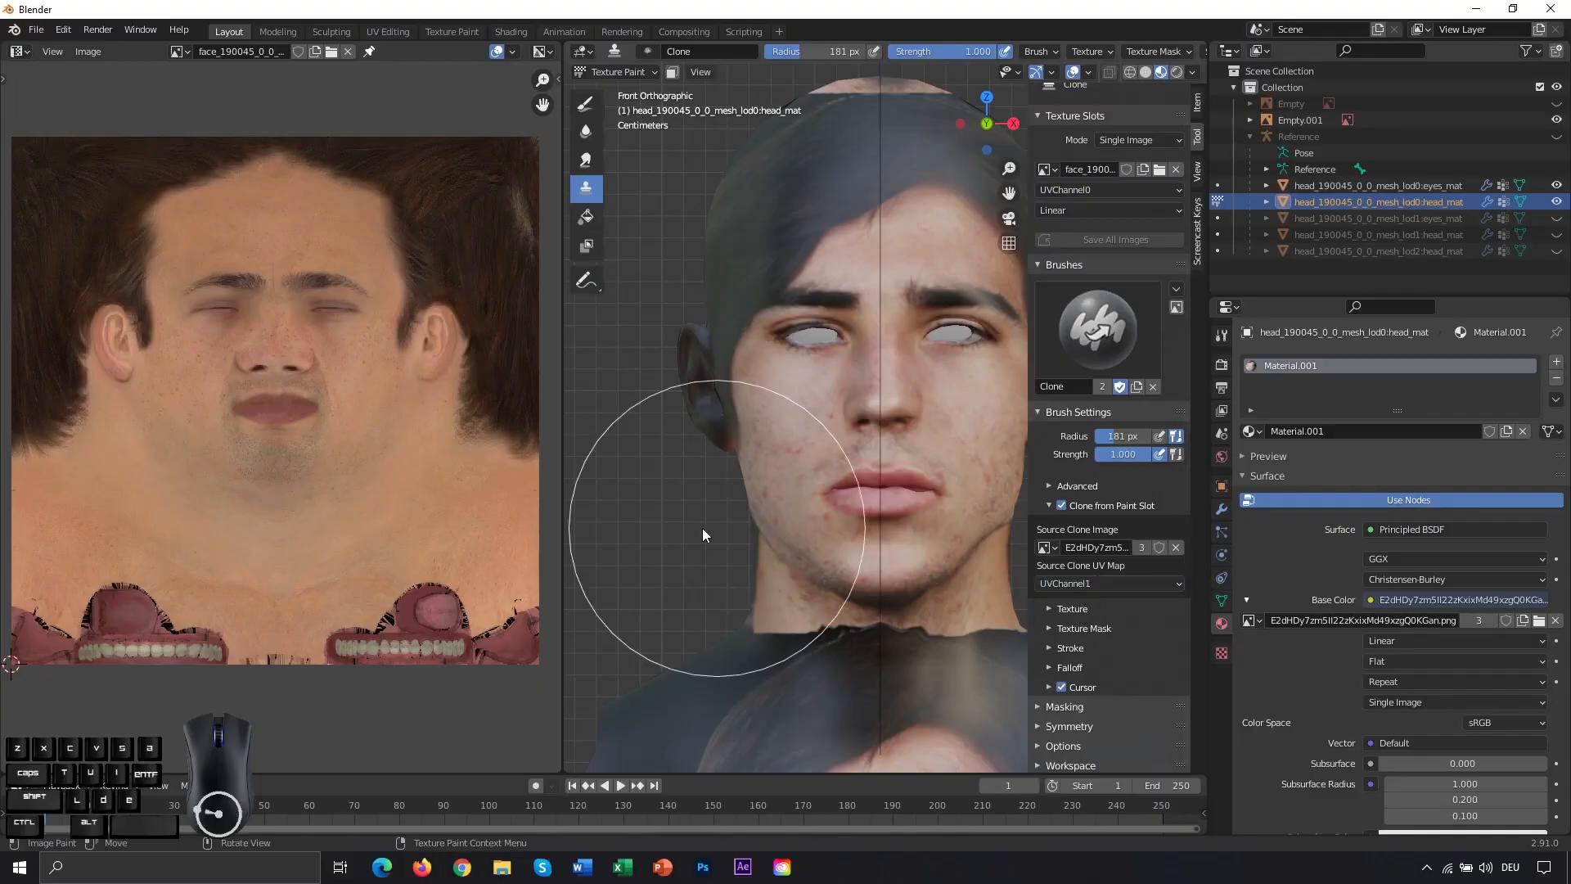
{"action": "scroll", "coordinate": [694, 531], "scroll_direction": "down", "scroll_amount": 3}
{"action": "scroll", "coordinate": [905, 416], "scroll_direction": "up", "scroll_amount": 2}
{"action": "middle_click_drag", "start_coordinate": [897, 404], "coordinate": [842, 419], "text": "shift"}
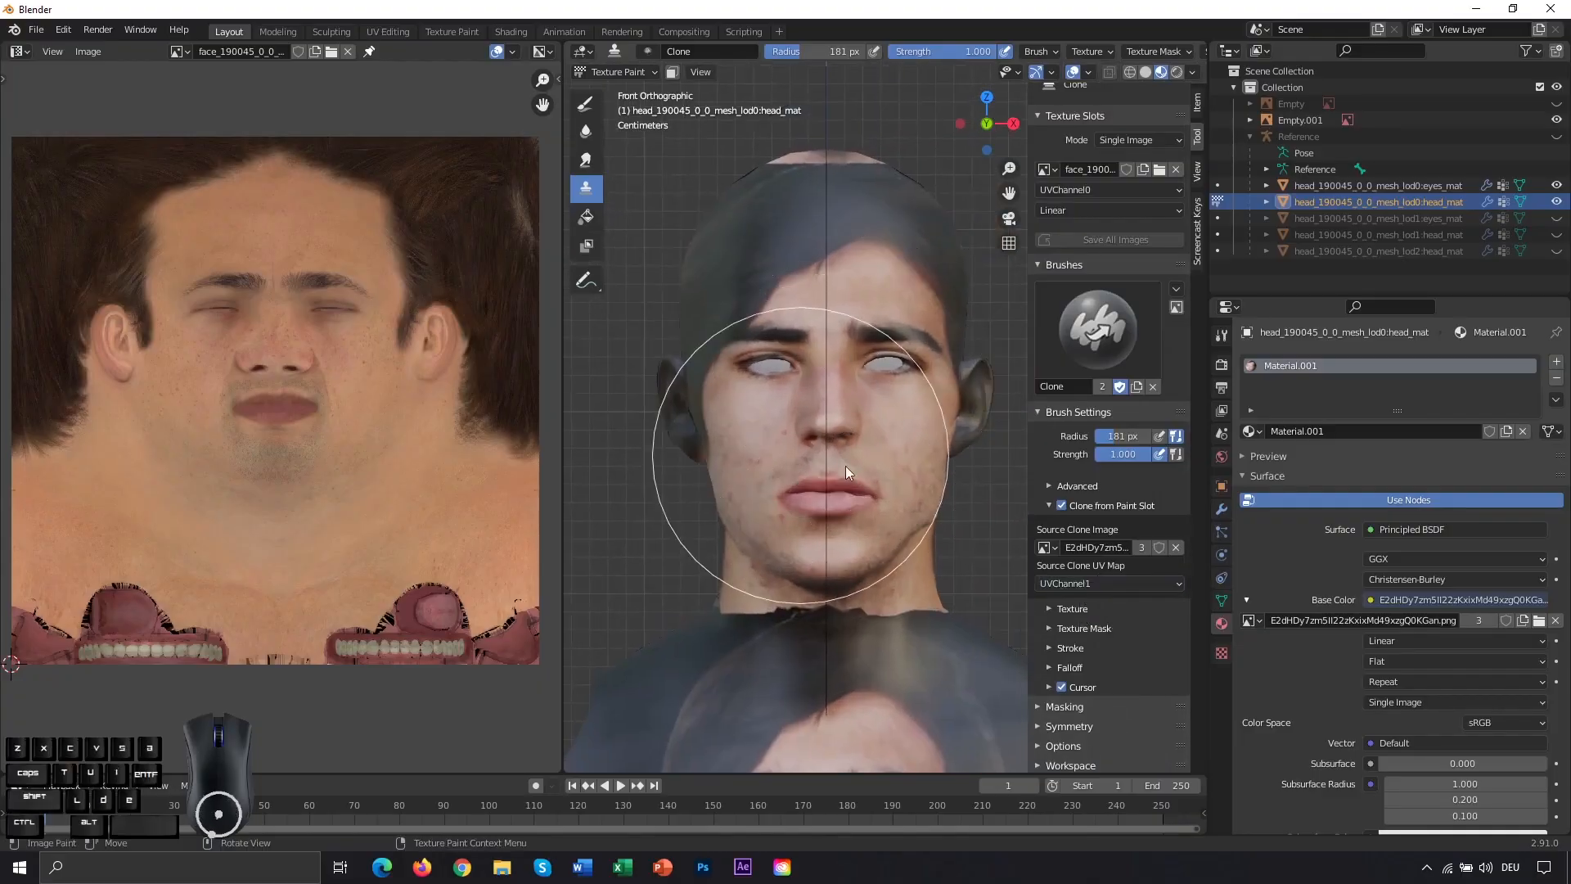
{"action": "scroll", "coordinate": [851, 442], "scroll_direction": "up", "scroll_amount": 3}
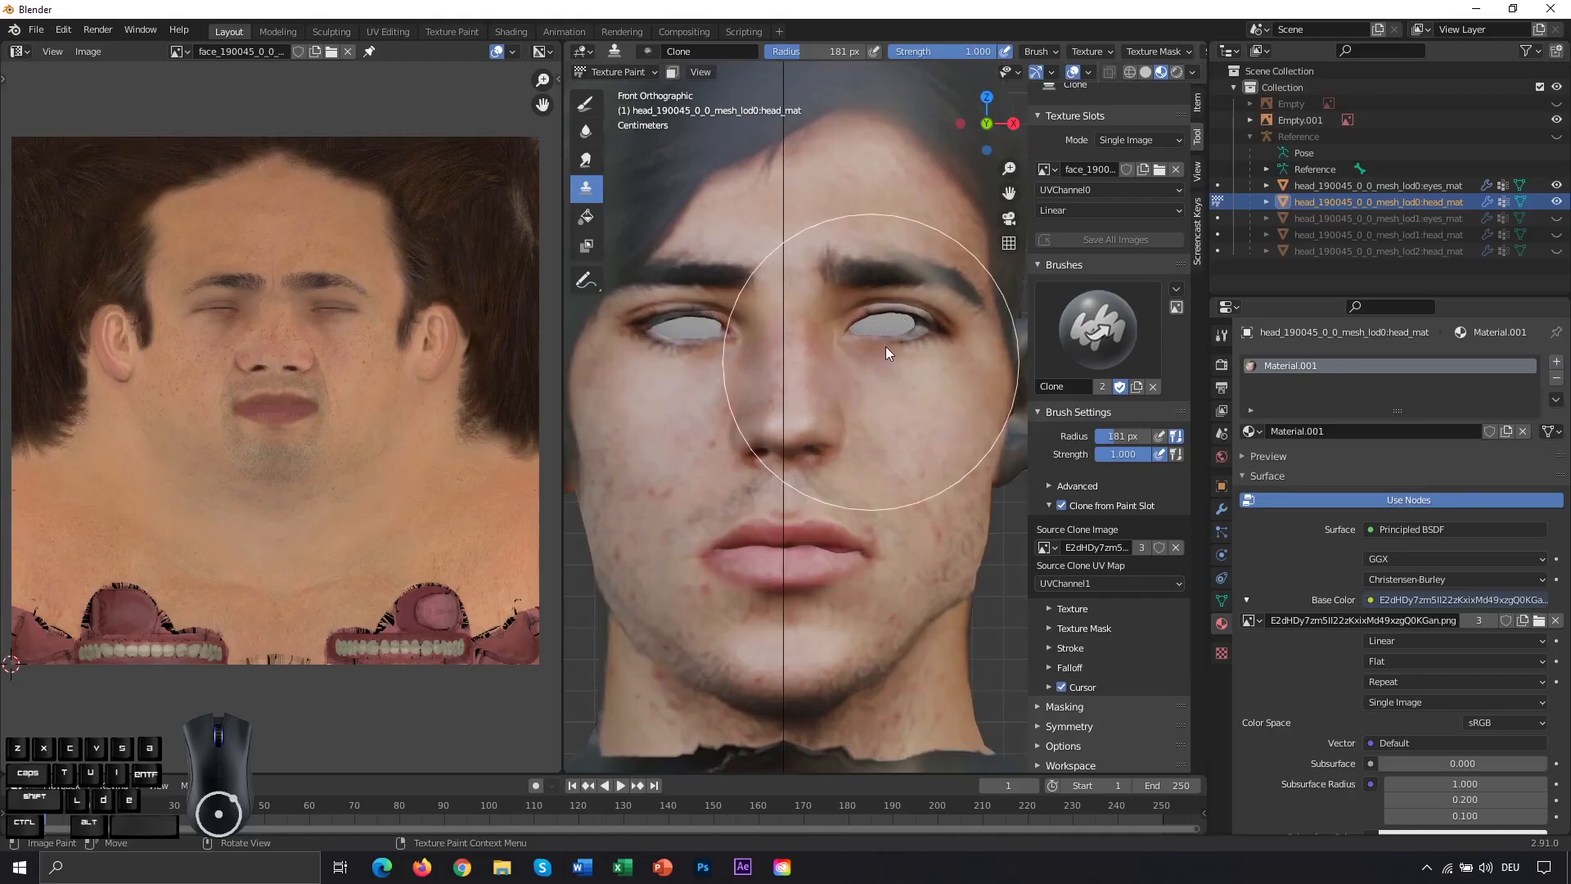
Step: Clone-paint the front photo onto the head's eyes, eyebrows, nose, cheeks and mouth from the front view
{"action": "left_click", "coordinate": [896, 329]}
{"action": "left_click", "coordinate": [817, 377]}
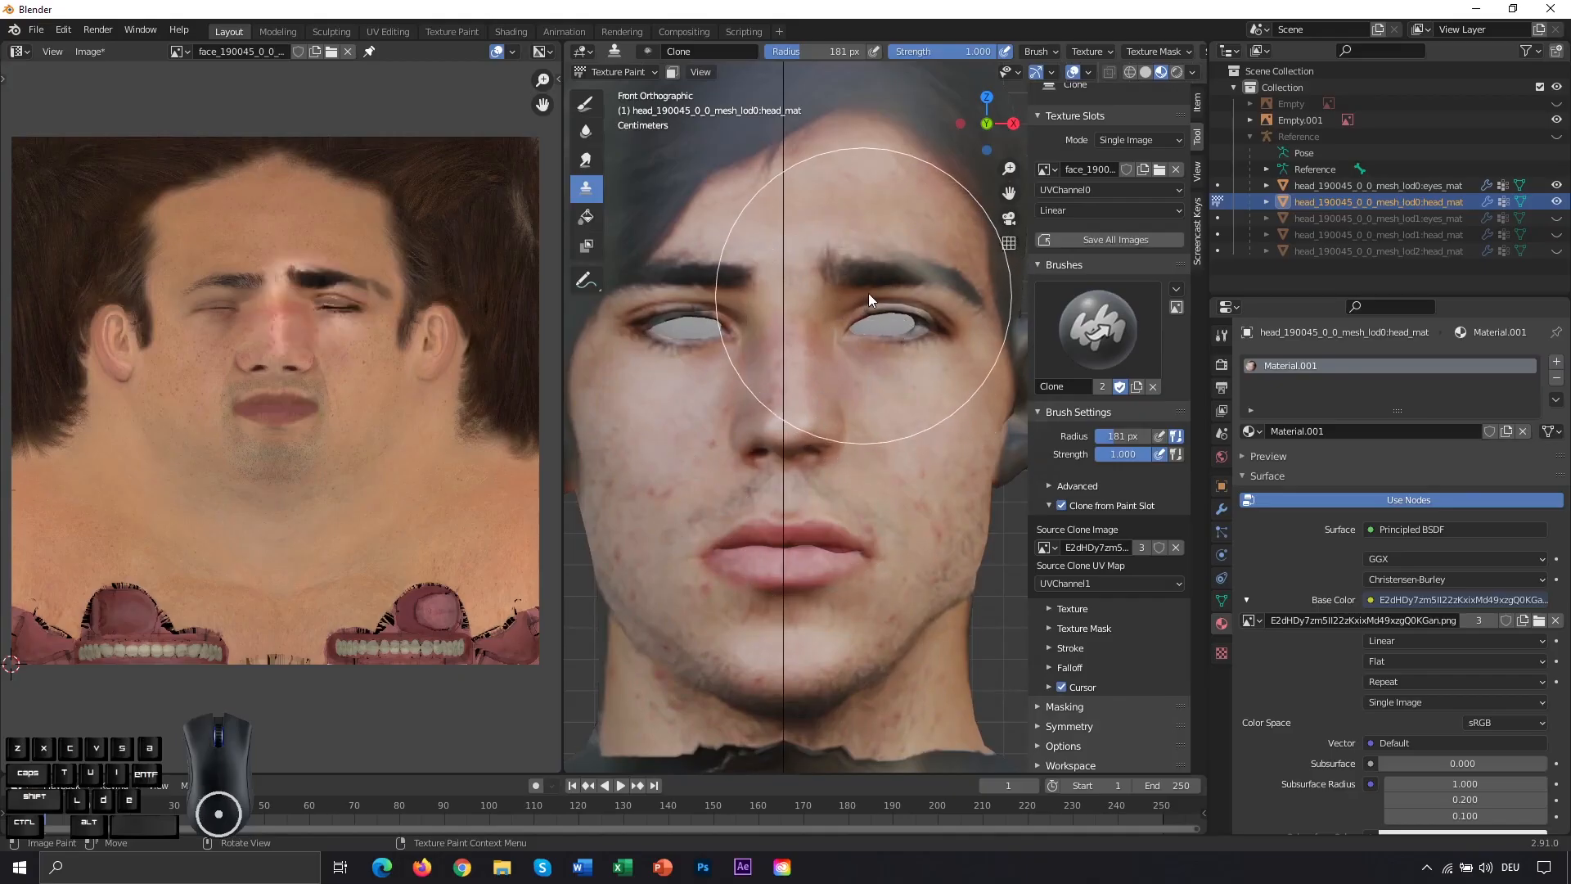
{"action": "left_click", "coordinate": [897, 281]}
{"action": "left_click", "coordinate": [683, 309]}
{"action": "mouse_move", "coordinate": [676, 314]}
{"action": "left_mouse_down"}
{"action": "mouse_move", "coordinate": [653, 357]}
{"action": "mouse_move", "coordinate": [680, 366]}
{"action": "mouse_move", "coordinate": [685, 530]}
{"action": "left_mouse_up"}
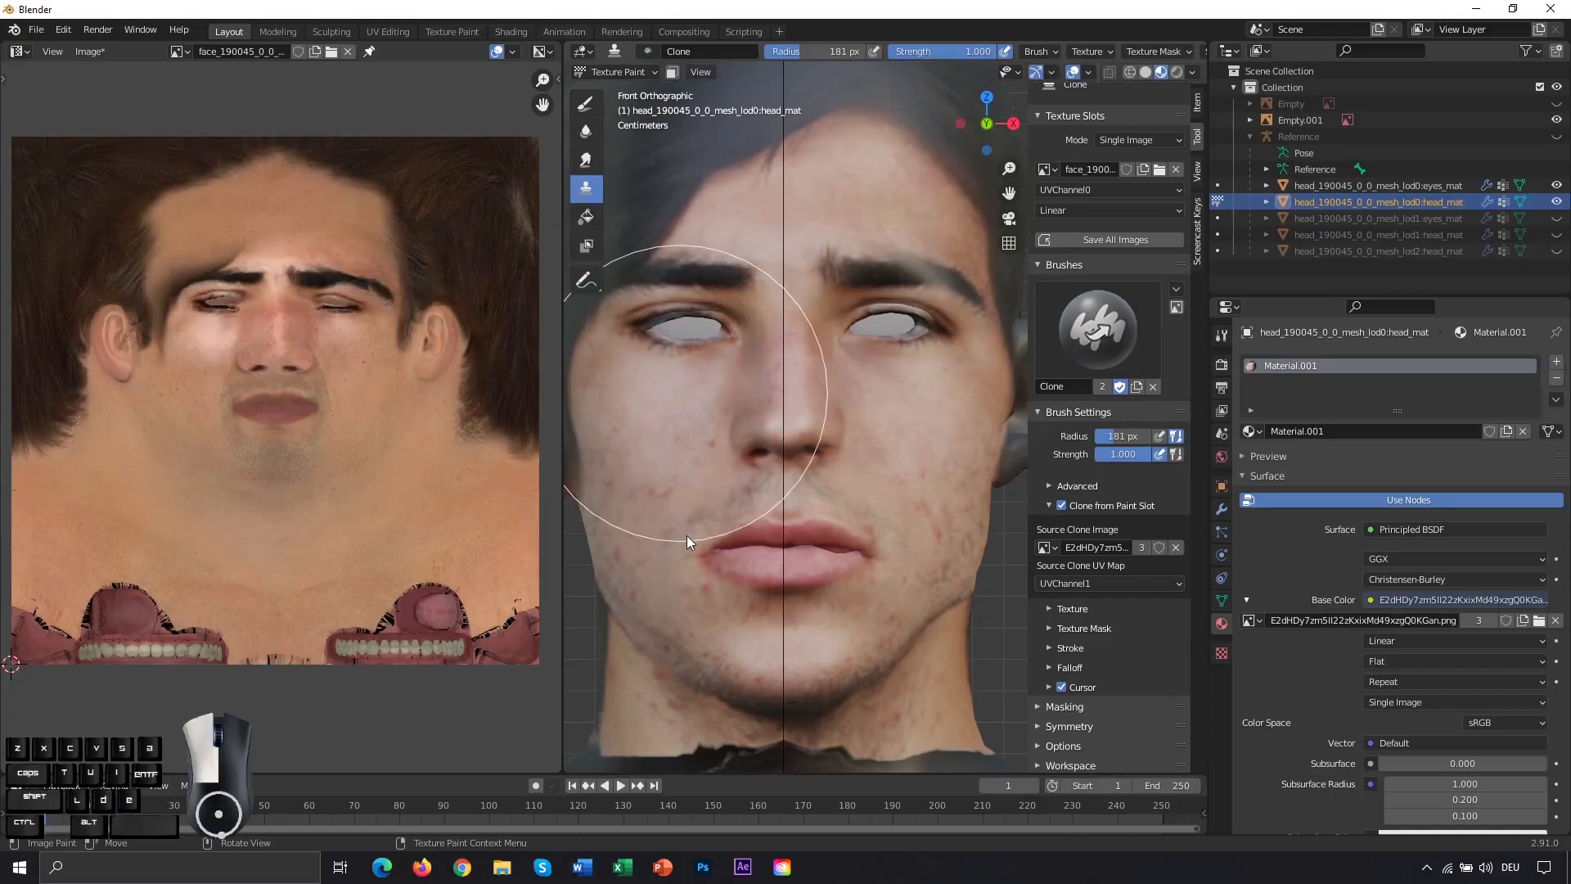
{"action": "left_click", "coordinate": [685, 530]}
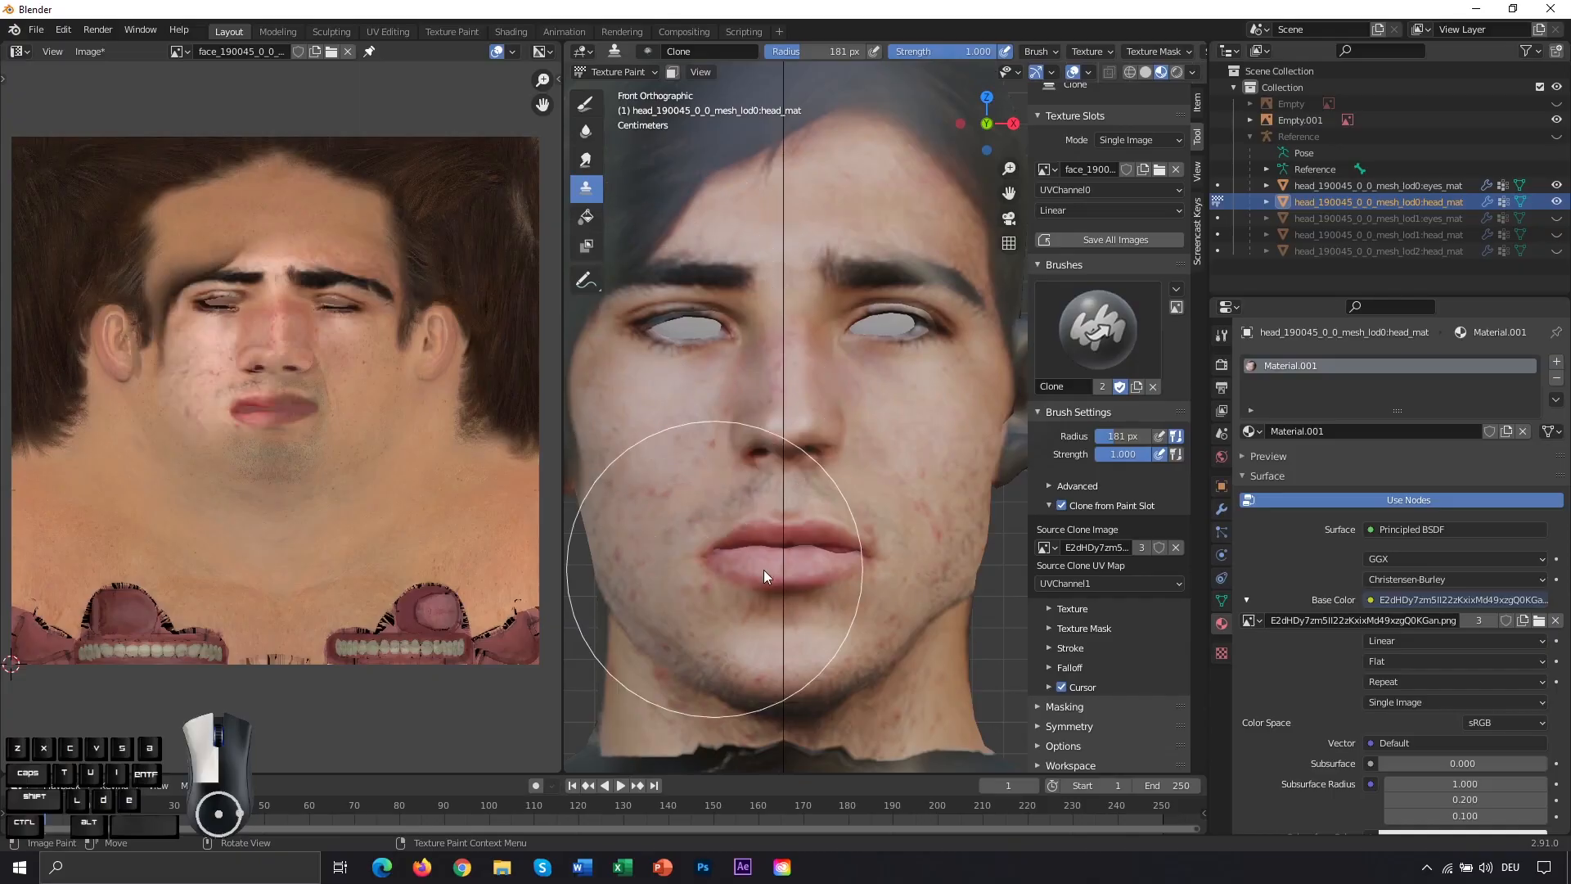
{"action": "left_click", "coordinate": [697, 443]}
Step: Clone-paint the photo over the remaining front areas of the head, including the forehead, hair, ears, jaw and neck
{"action": "scroll", "coordinate": [835, 492], "scroll_direction": "down", "scroll_amount": 6}
{"action": "left_click_drag", "start_coordinate": [882, 443], "coordinate": [803, 390]}
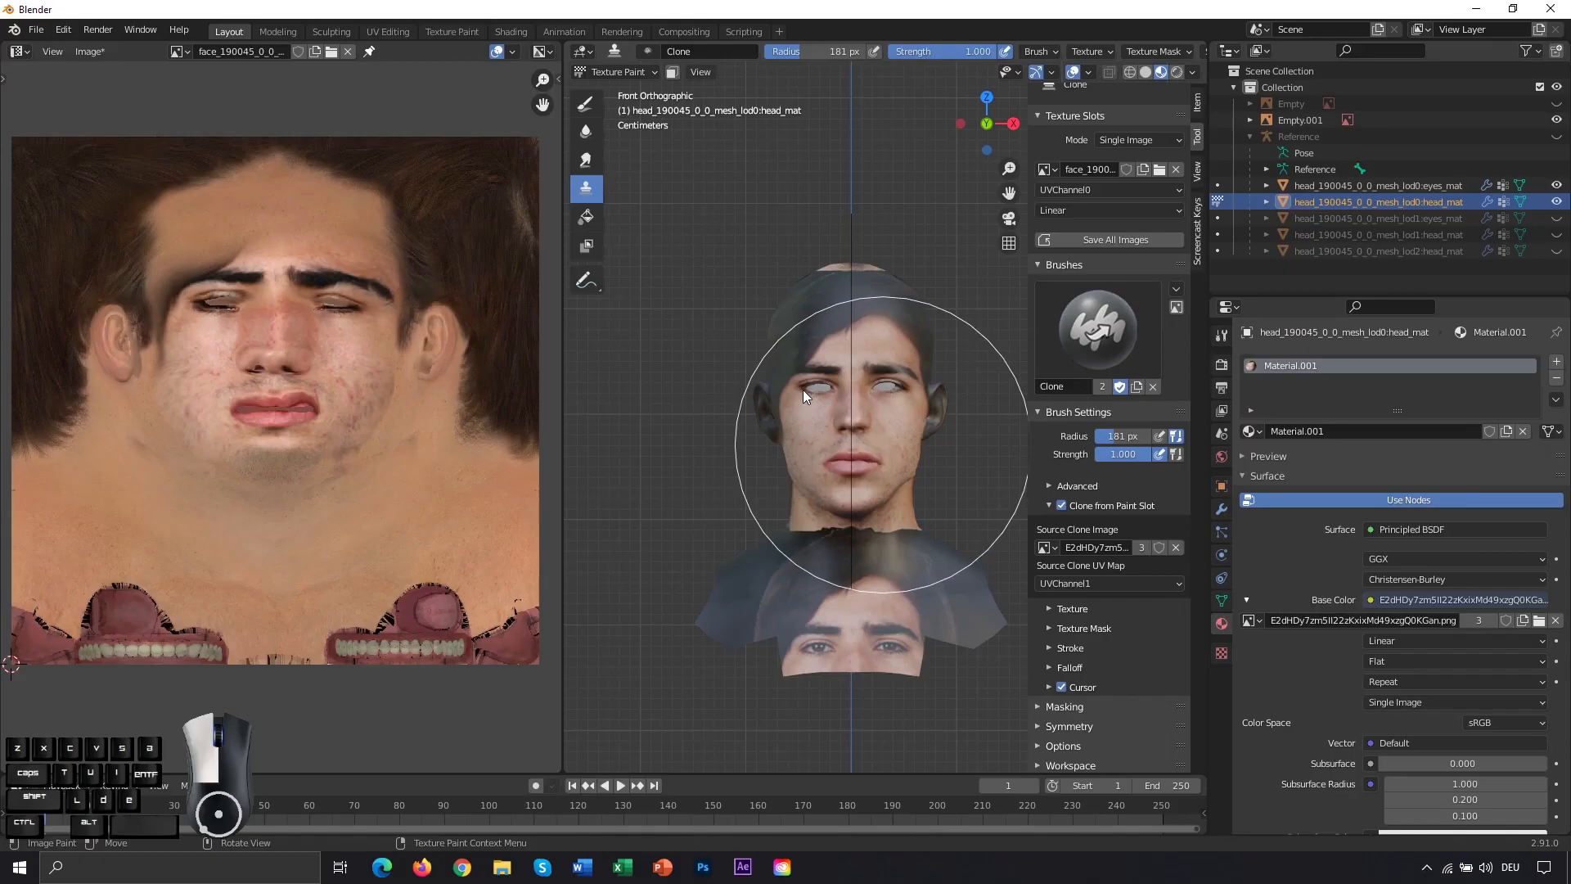
{"action": "left_click_drag", "start_coordinate": [926, 382], "coordinate": [854, 329]}
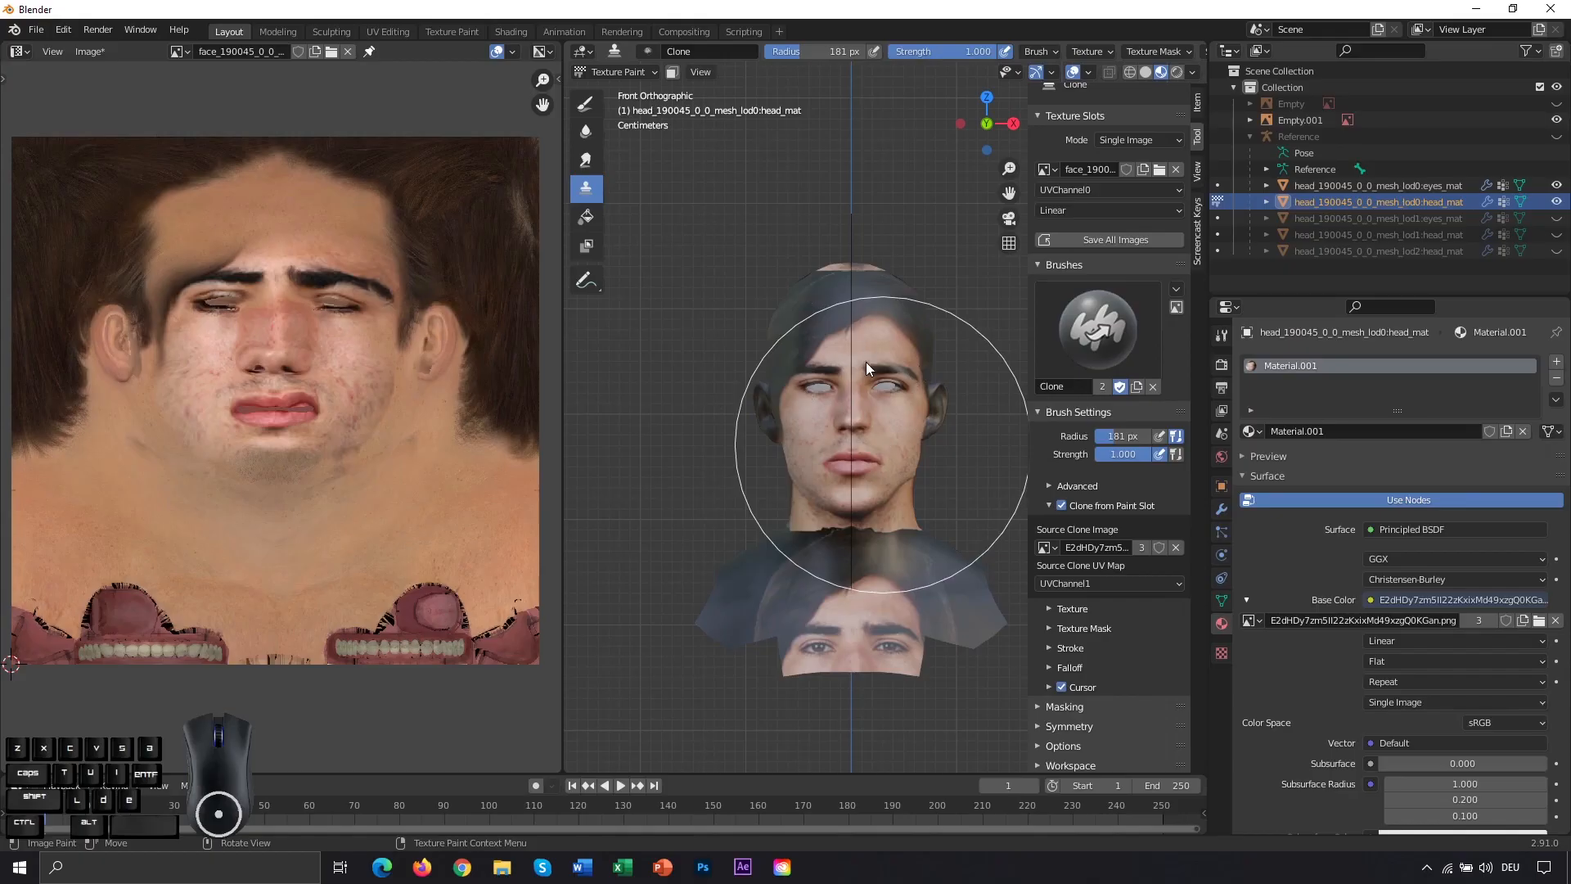
{"action": "left_click", "coordinate": [854, 363]}
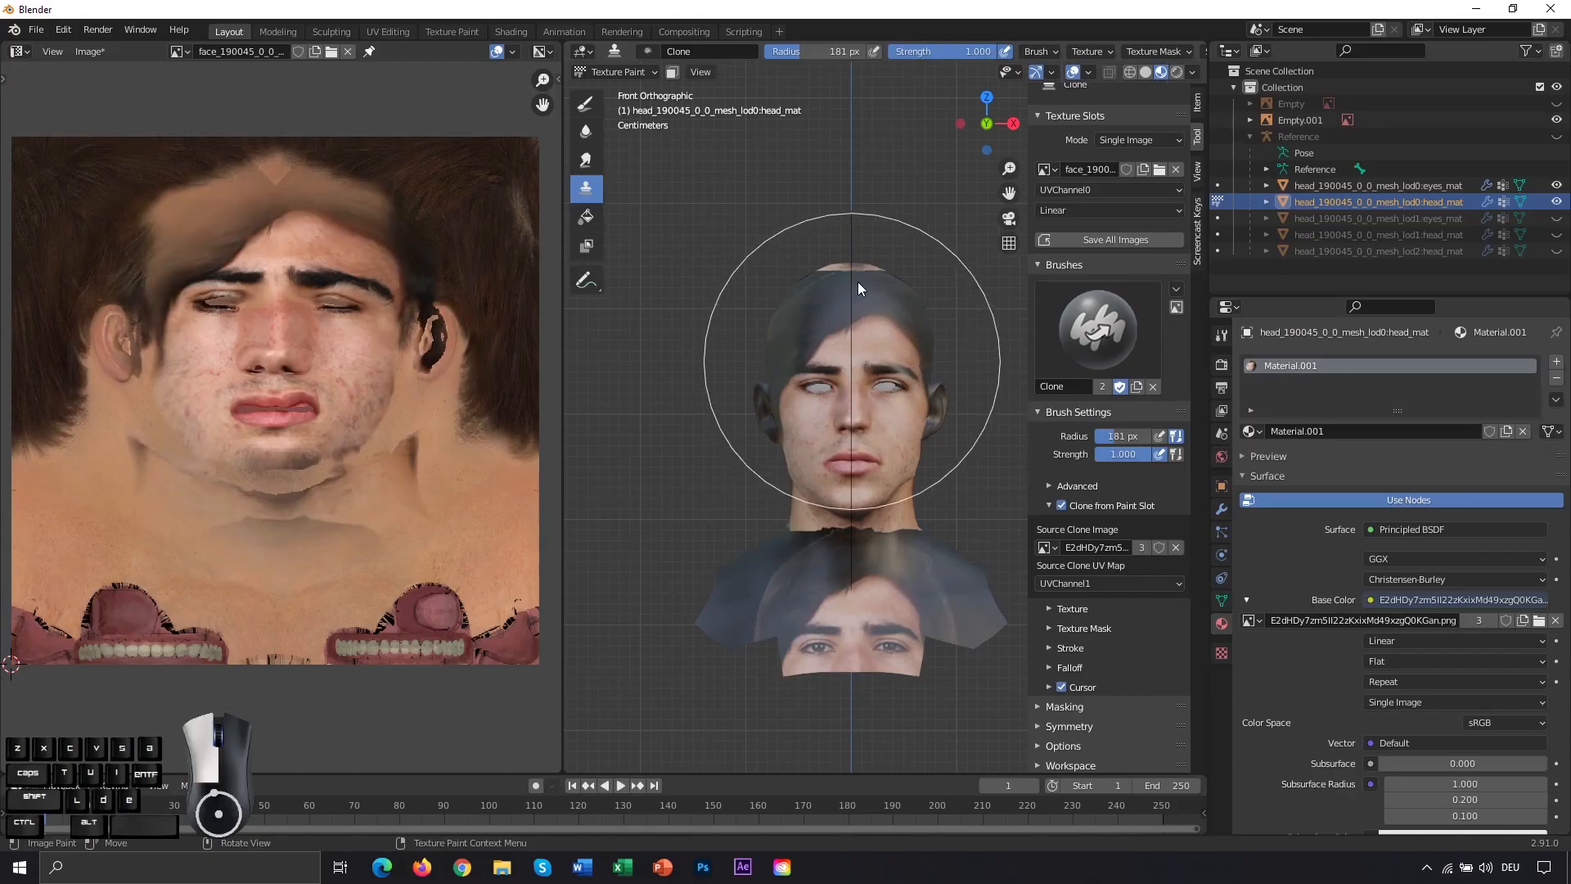
{"action": "left_click_drag", "start_coordinate": [869, 381], "coordinate": [848, 409]}
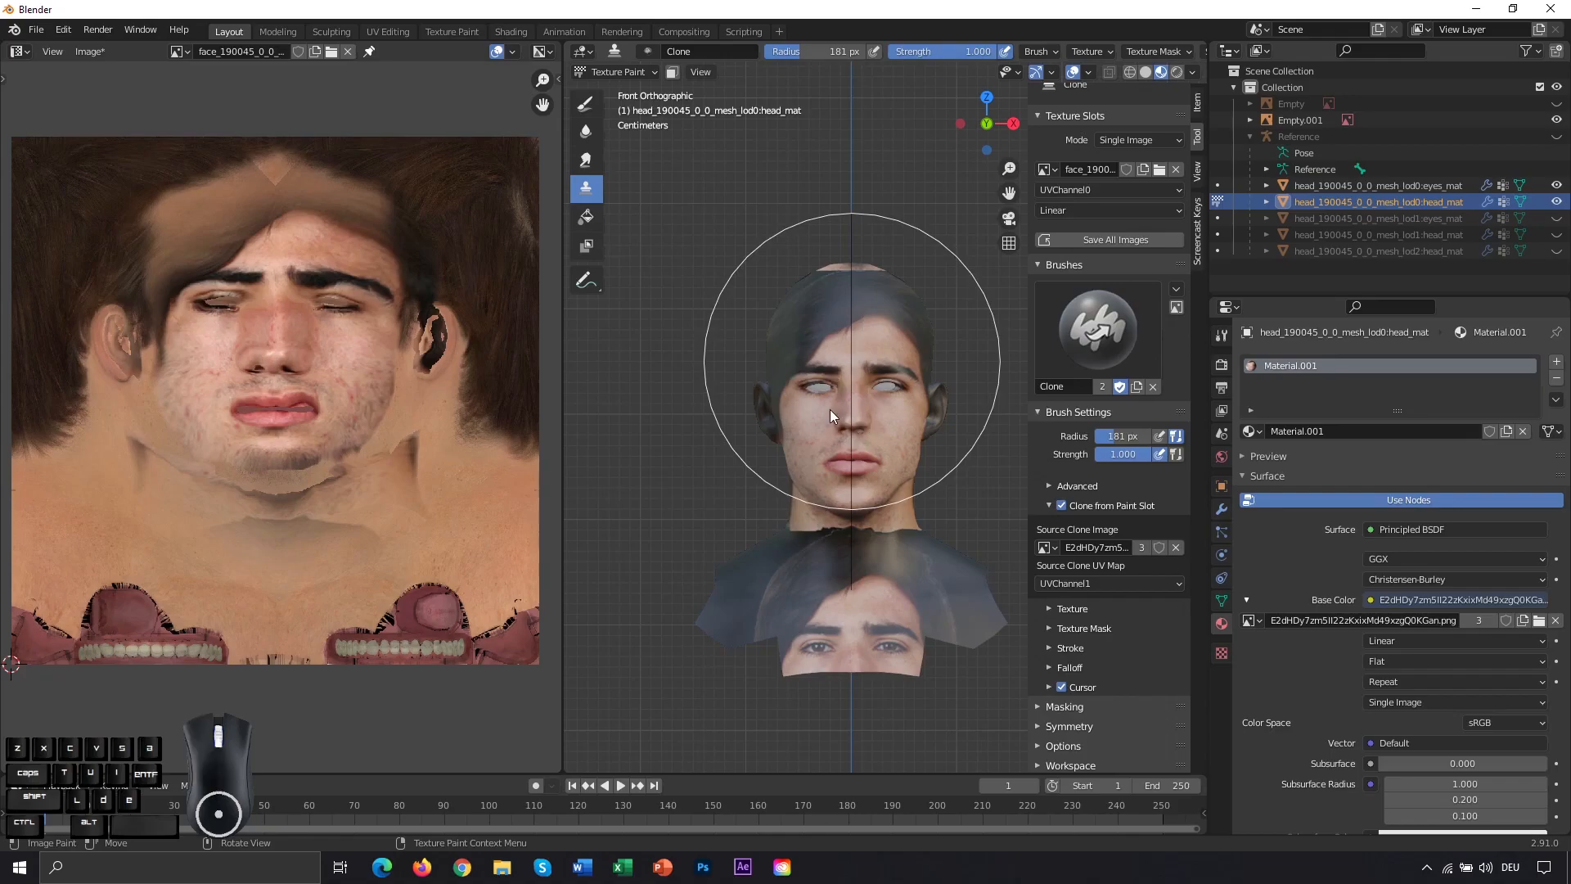
Step: Extend the cloned photo to the chin and the underside of the jaw from angled views of the head
{"action": "mouse_move", "coordinate": [828, 409]}
{"action": "middle_mouse_down"}
{"action": "mouse_move", "coordinate": [885, 444]}
{"action": "mouse_move", "coordinate": [862, 360]}
{"action": "middle_mouse_up"}
{"action": "left_click_drag", "start_coordinate": [830, 415], "coordinate": [846, 438]}
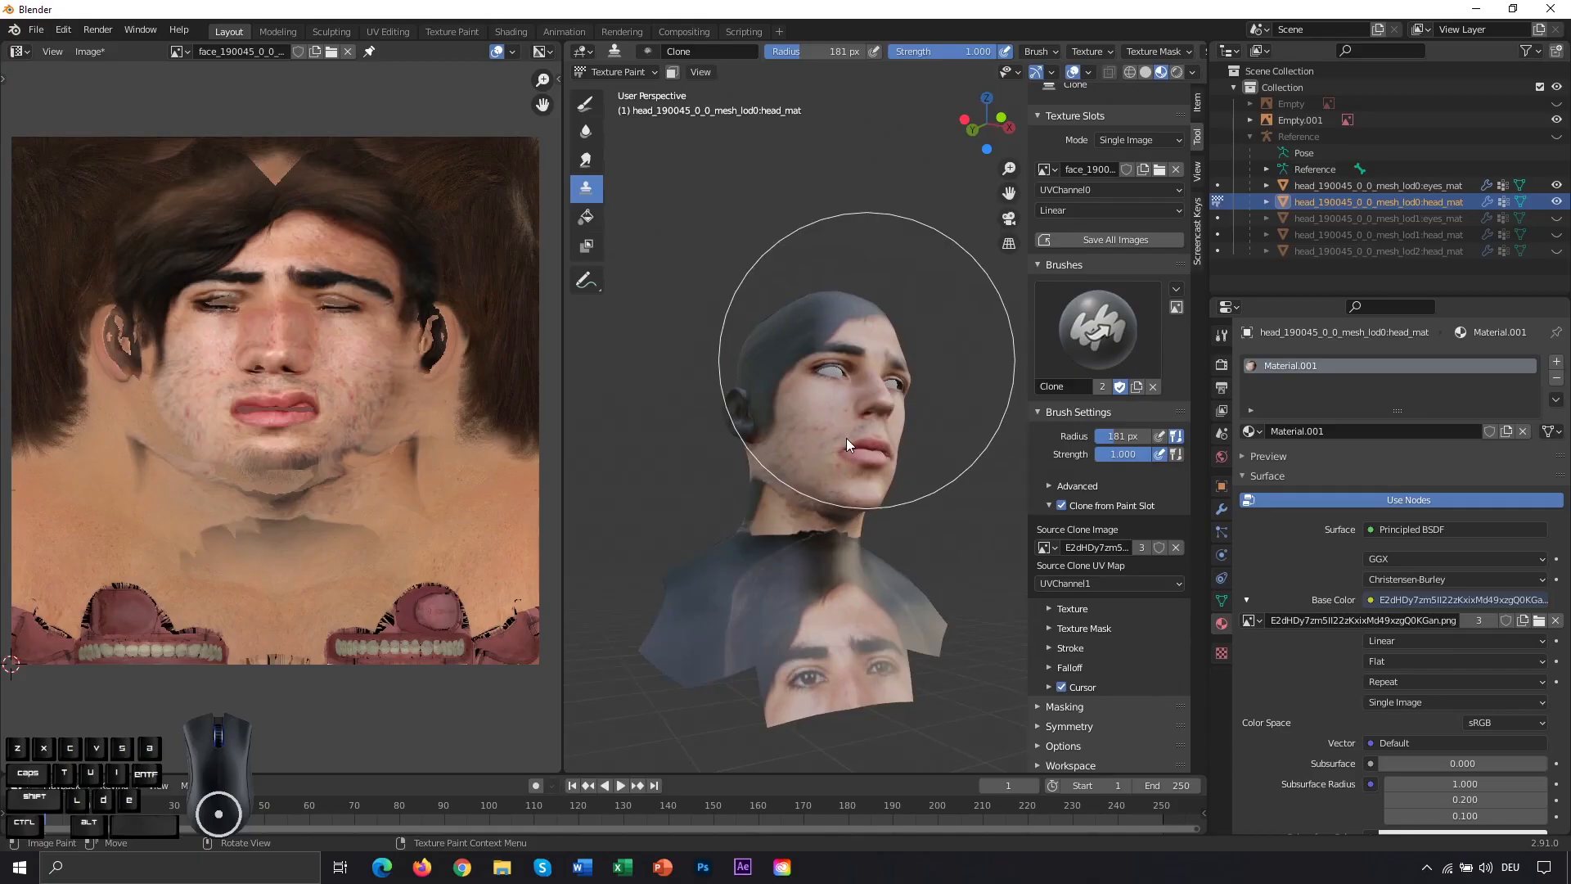
{"action": "middle_click_drag", "start_coordinate": [843, 432], "coordinate": [895, 291]}
{"action": "middle_click_drag", "start_coordinate": [835, 244], "coordinate": [1005, 393]}
{"action": "middle_click_drag", "start_coordinate": [868, 303], "coordinate": [838, 331]}
{"action": "scroll", "coordinate": [838, 332], "scroll_direction": "up", "scroll_amount": 2}
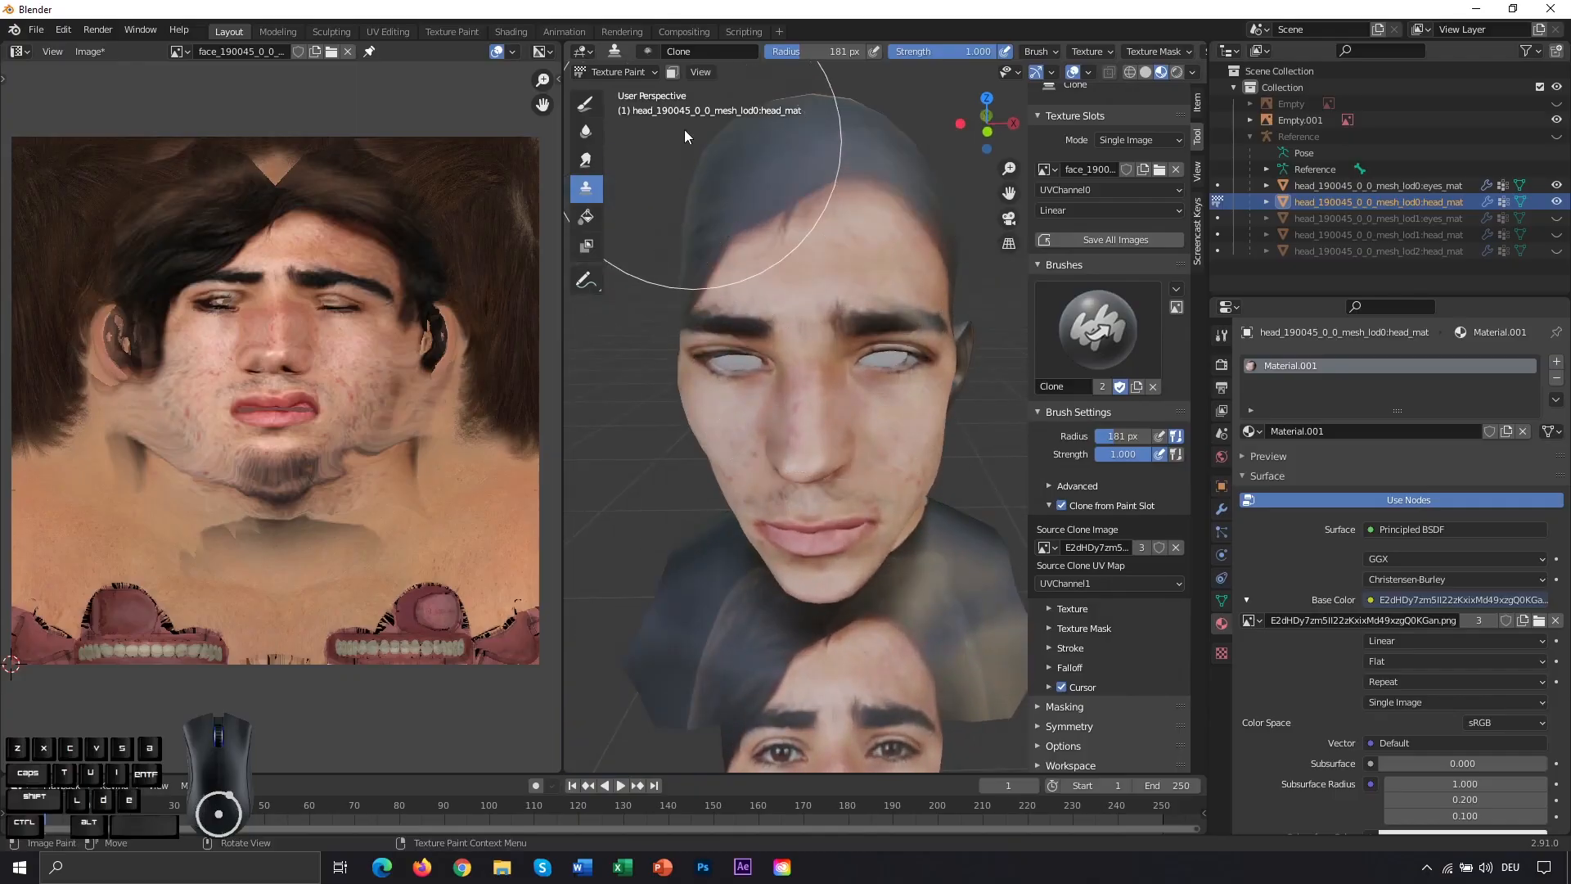
Step: Return the head to Object Mode and inspect the projected face from both sides
{"action": "left_click", "coordinate": [647, 74]}
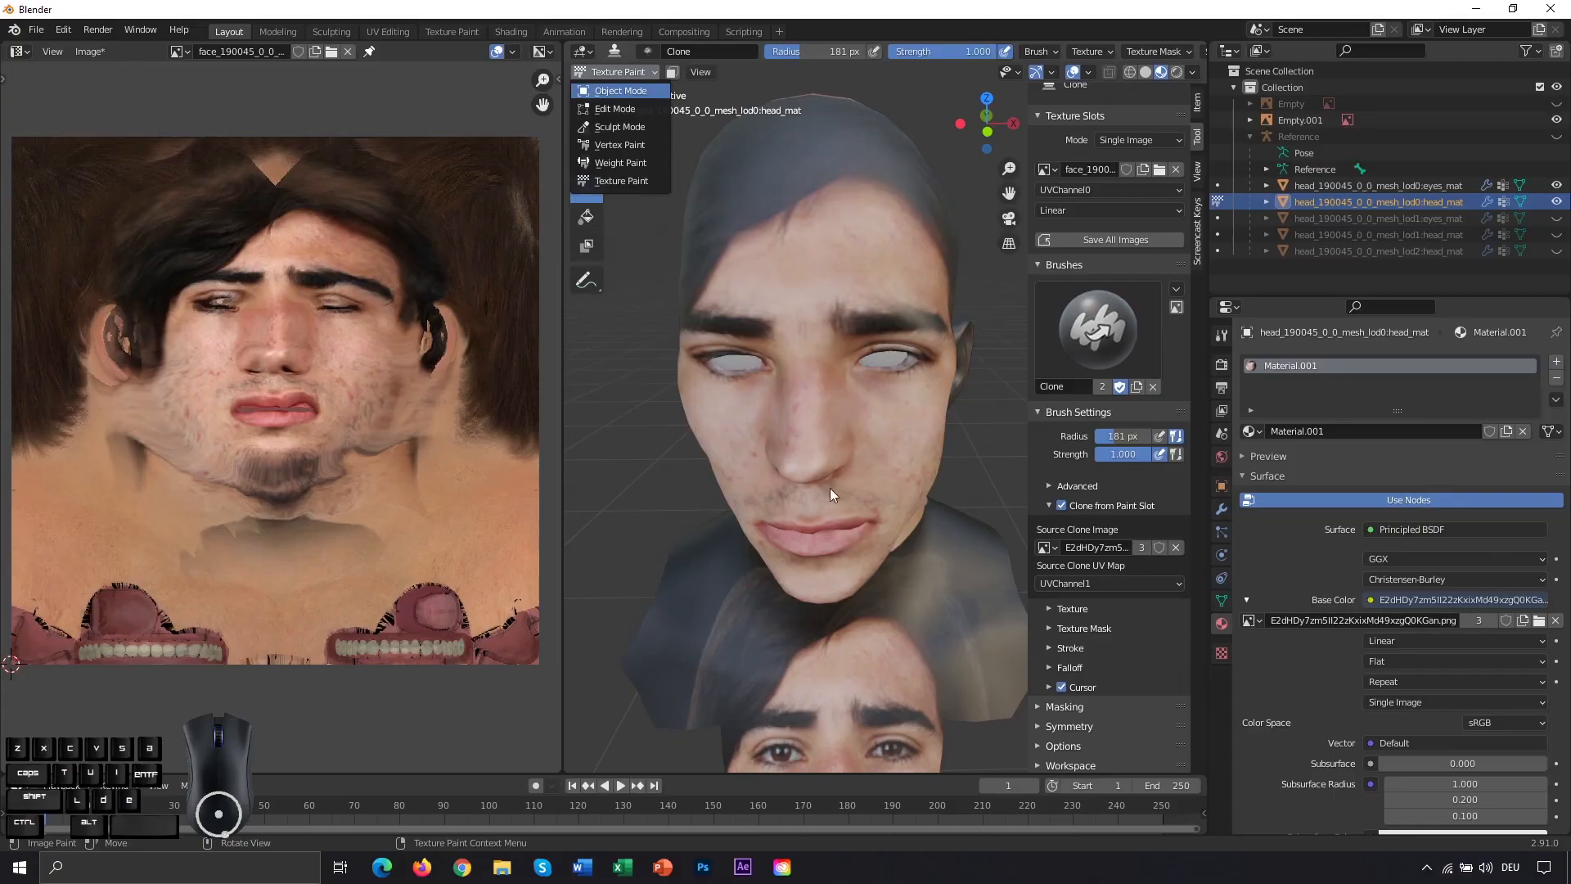
{"action": "scroll", "coordinate": [876, 430], "scroll_direction": "down", "scroll_amount": 1}
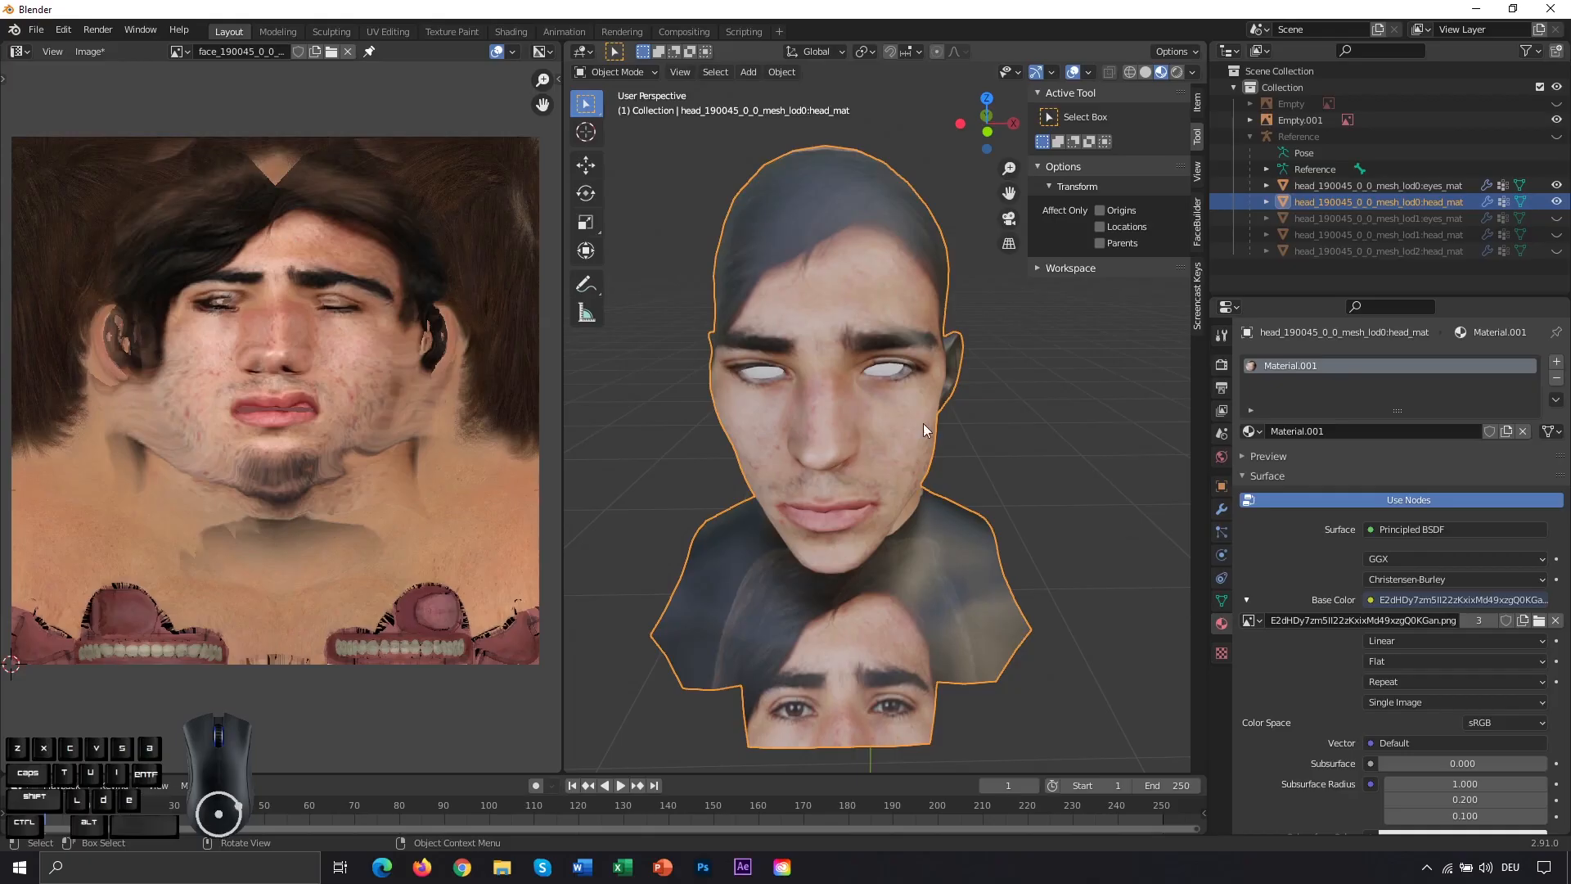
{"action": "middle_click_drag", "start_coordinate": [852, 442], "coordinate": [804, 375]}
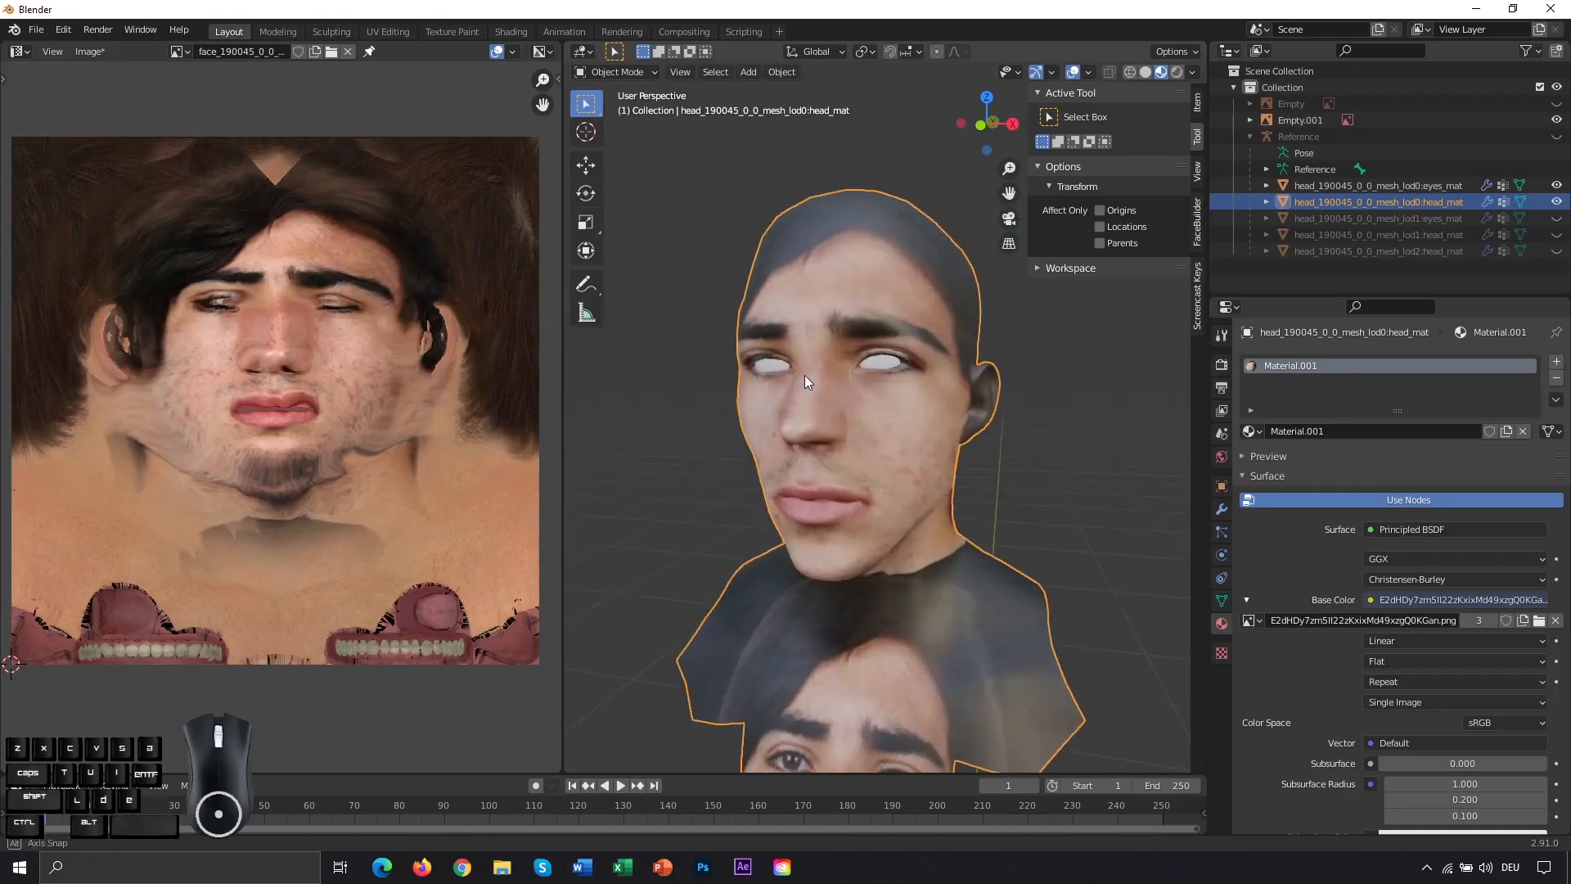
{"action": "middle_click_drag", "start_coordinate": [837, 455], "coordinate": [882, 420]}
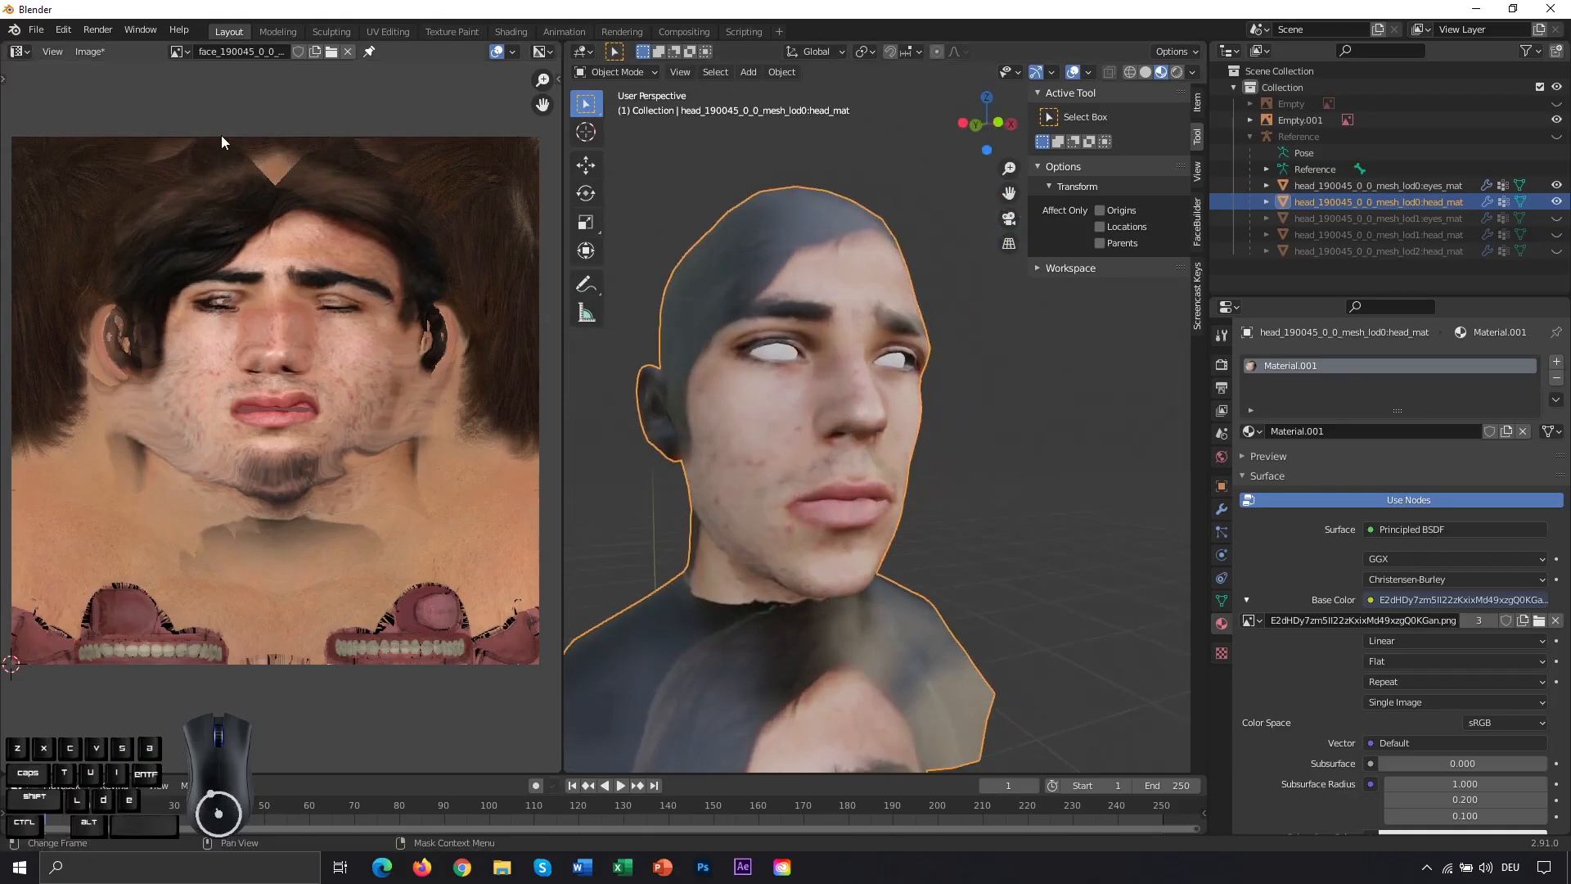
Step: Save the painted color texture as a new PNG named taonalitexture.png in the Facetutorial folder
{"action": "left_click", "coordinate": [92, 52]}
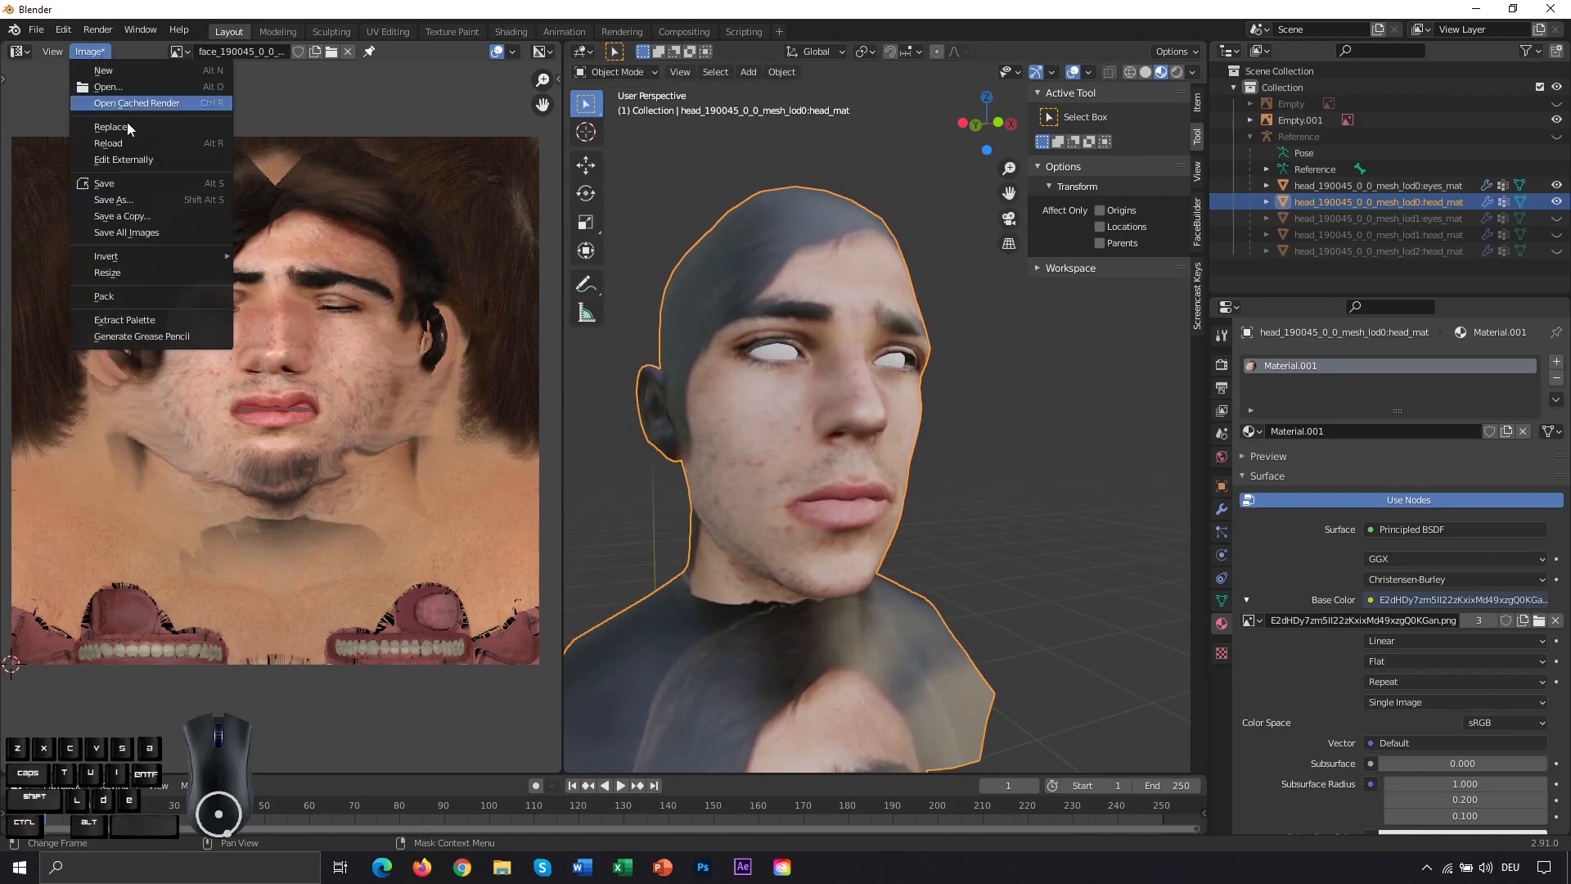
{"action": "left_click", "coordinate": [129, 201]}
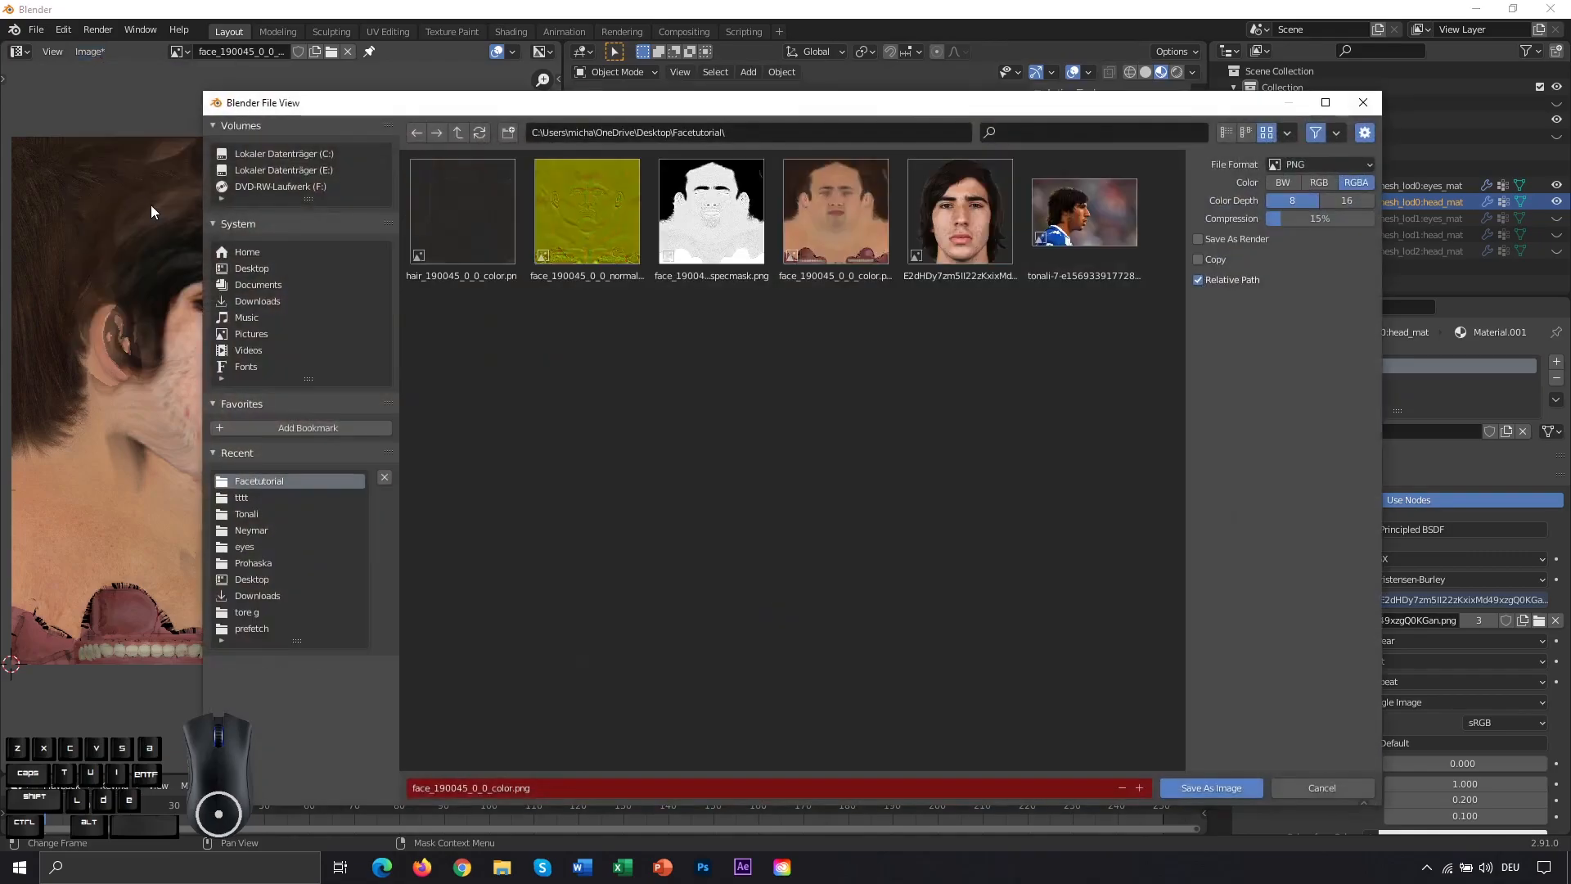
{"action": "left_click_drag", "start_coordinate": [759, 109], "coordinate": [679, 93]}
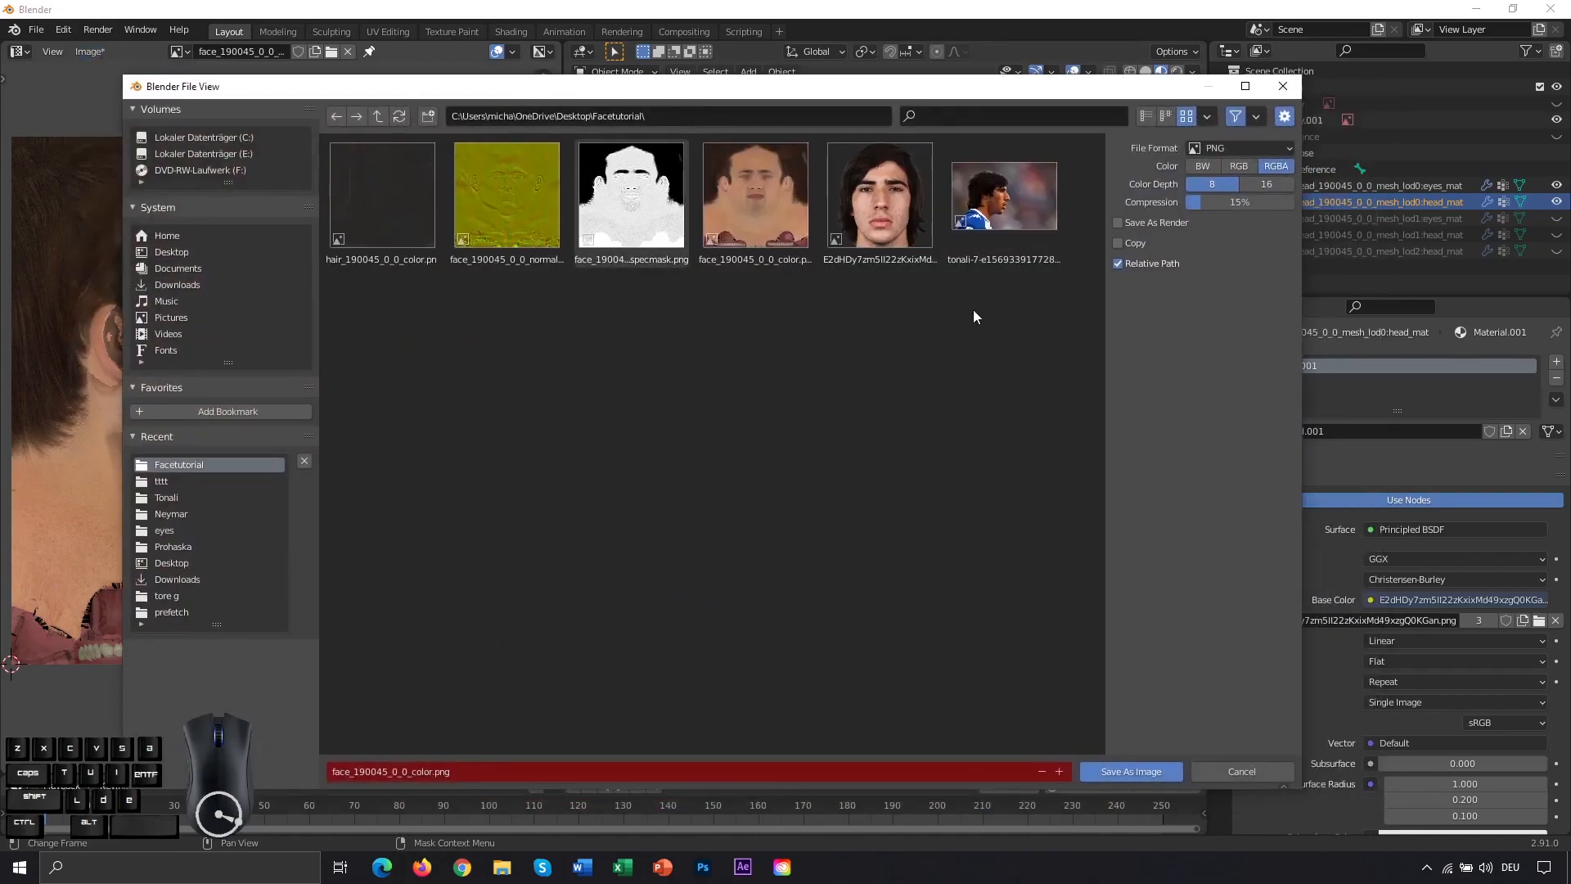
{"action": "left_click", "coordinate": [504, 770]}
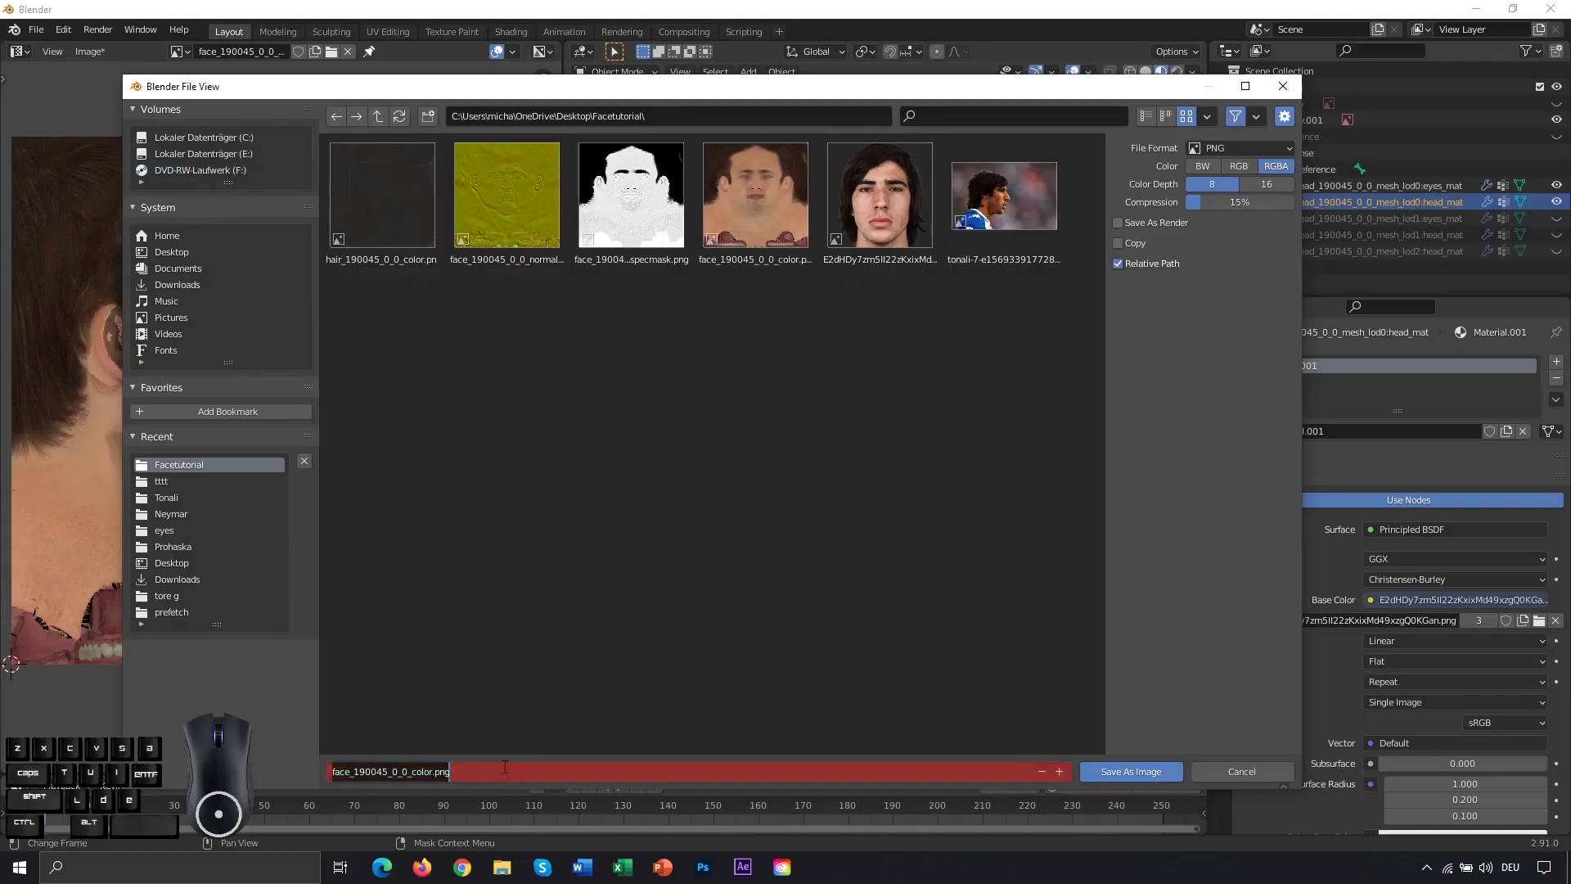
{"action": "type", "text": "taonalitextu"}
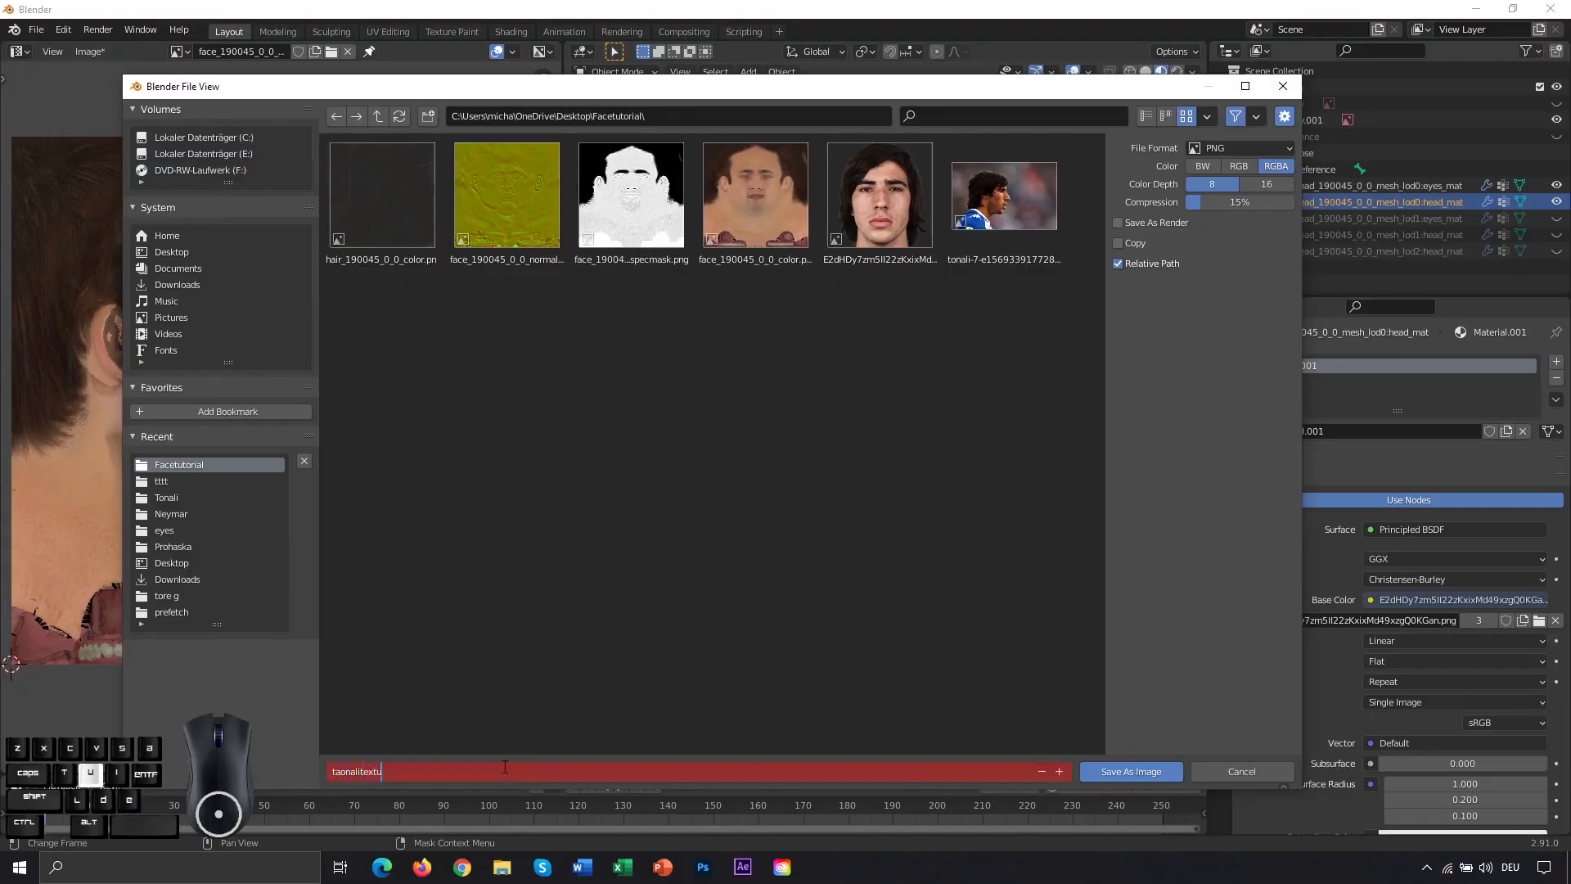
{"action": "type", "text": "re"}
{"action": "key", "text": "Return"}
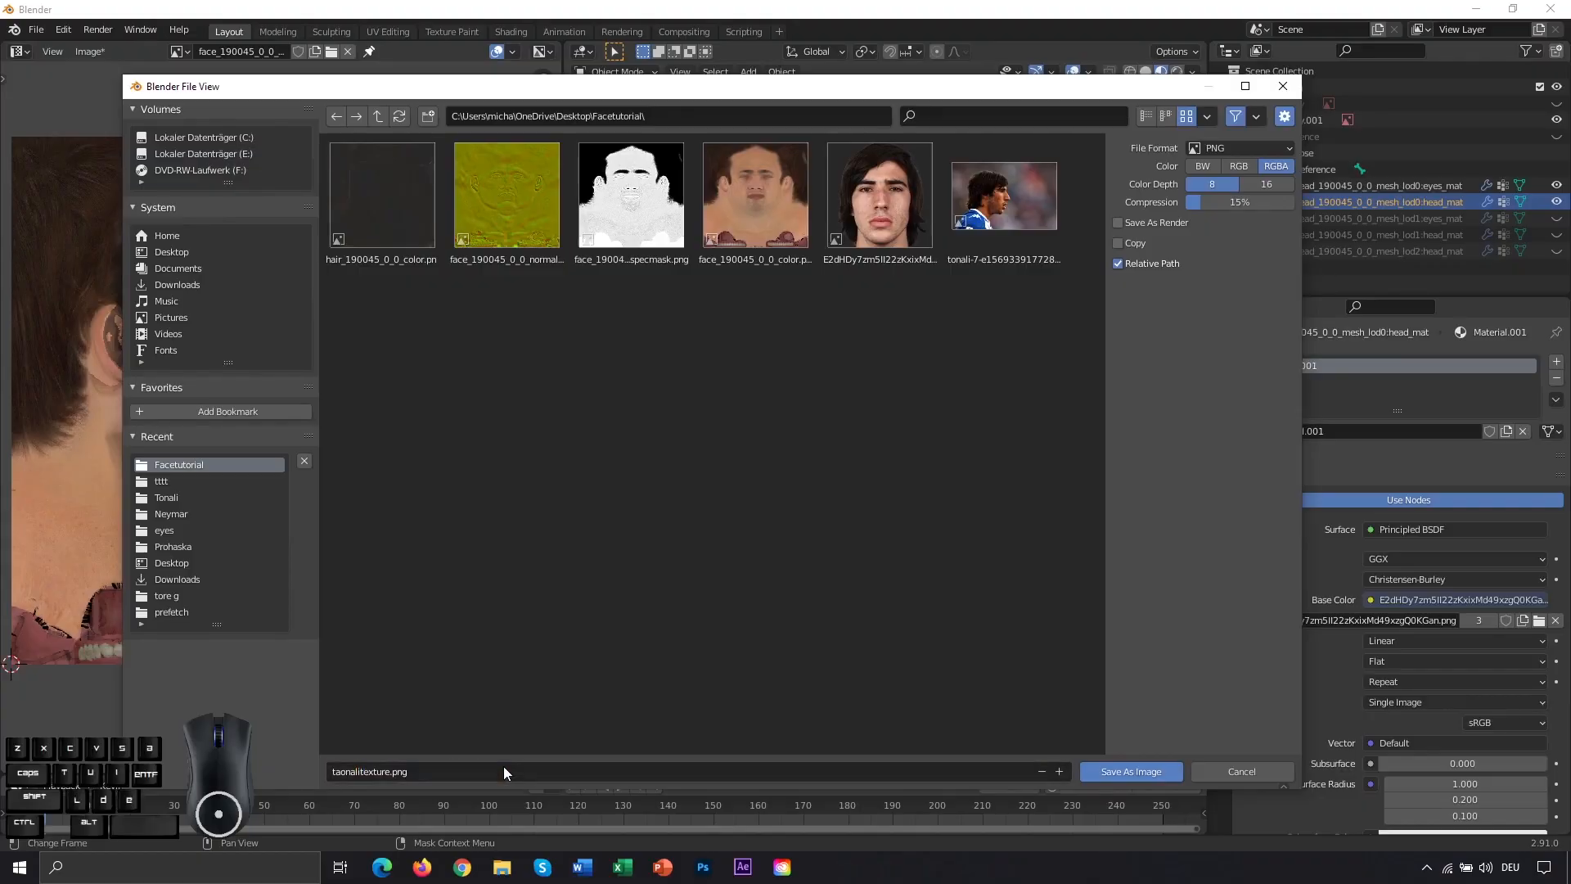
{"action": "left_click", "coordinate": [1131, 770]}
Step: Switch the head_190045_0_0_mesh_lod0:eyes_mat mesh to Edit Mode and select all of its geometry
{"action": "middle_click_drag", "start_coordinate": [906, 409], "coordinate": [989, 366]}
{"action": "left_click", "coordinate": [976, 411]}
{"action": "scroll", "coordinate": [789, 291], "scroll_direction": "up", "scroll_amount": 4}
{"action": "middle_click_drag", "start_coordinate": [769, 303], "coordinate": [905, 375], "text": "shift"}
{"action": "scroll", "coordinate": [814, 361], "scroll_direction": "up", "scroll_amount": 2}
{"action": "middle_click_drag", "start_coordinate": [814, 361], "coordinate": [828, 356]}
{"action": "left_click", "coordinate": [1432, 190]}
{"action": "left_click", "coordinate": [640, 70]}
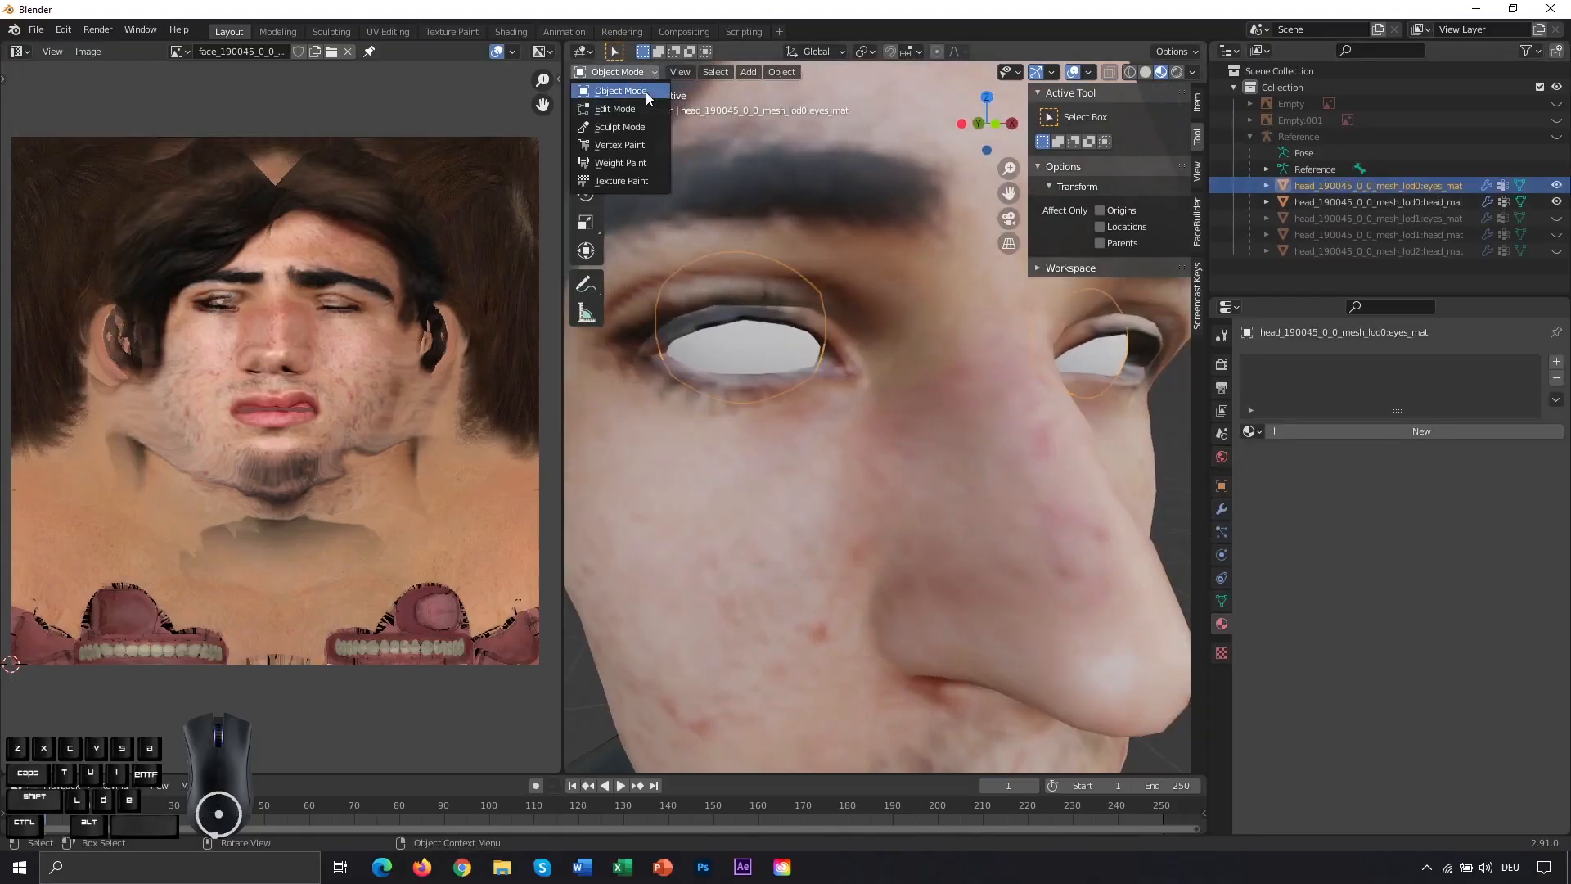
{"action": "left_click", "coordinate": [641, 105]}
{"action": "left_click_drag", "start_coordinate": [628, 248], "coordinate": [767, 352]}
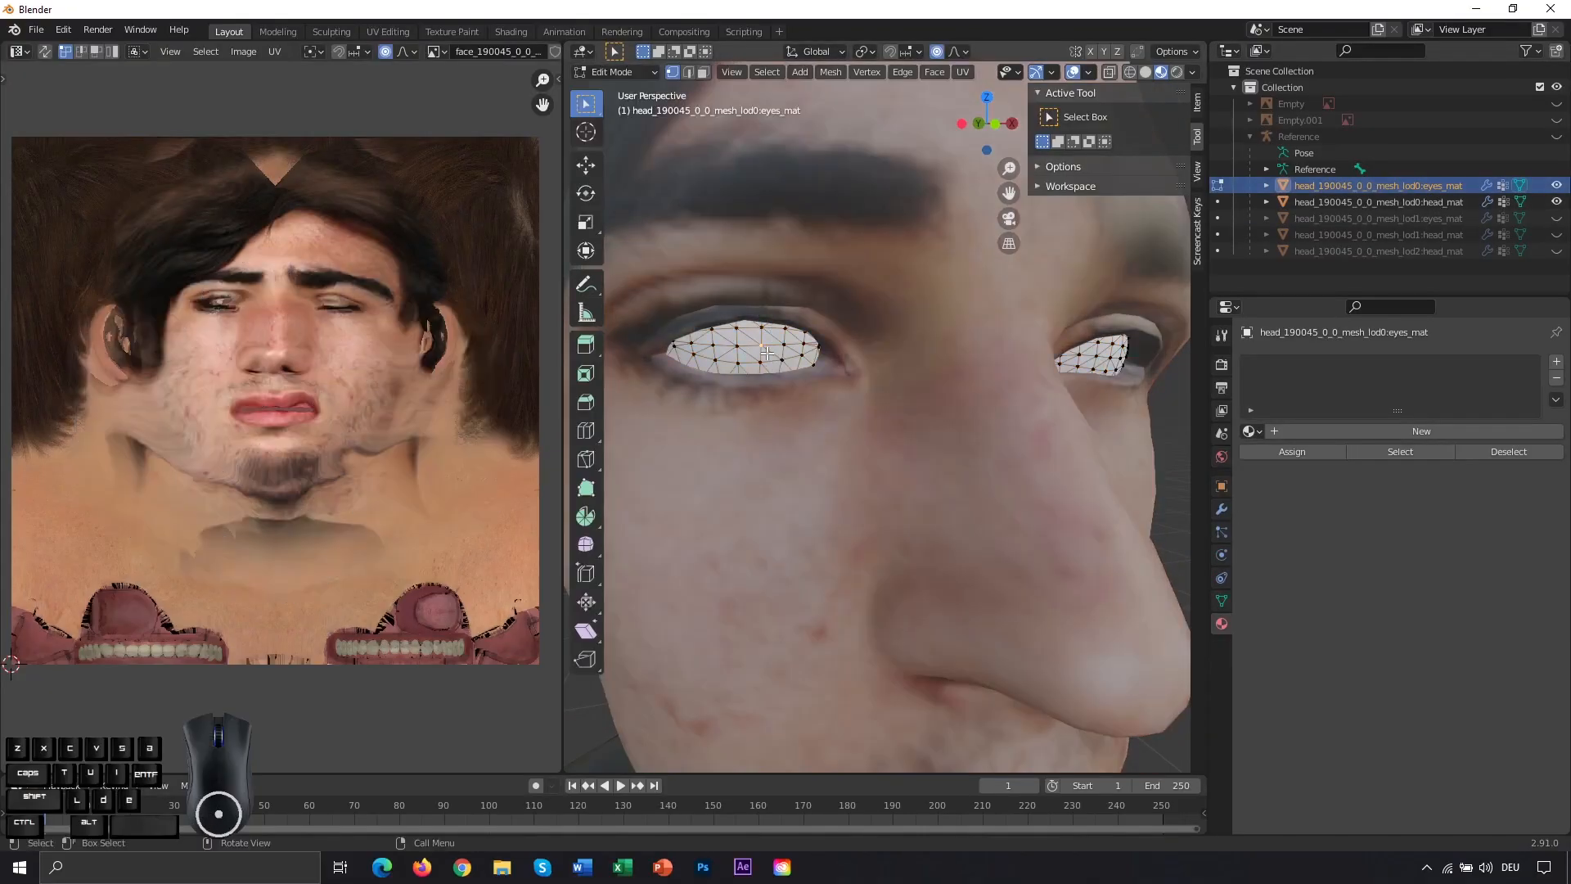
{"action": "key", "text": "a"}
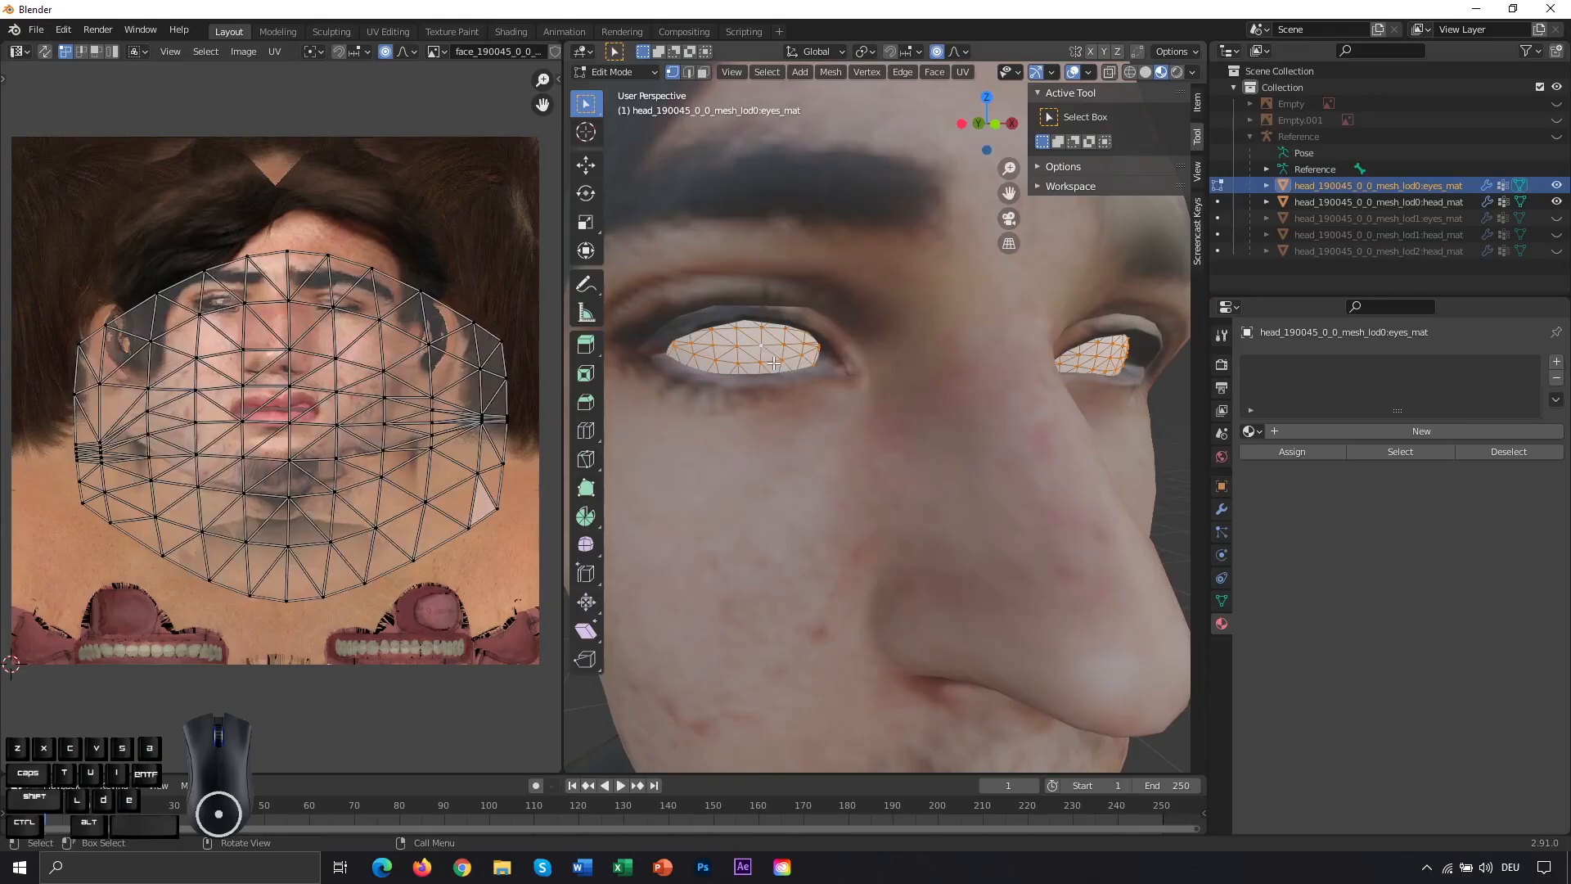
Step: Select only the character's right eyeball and nudge it within its socket using proportional editing
{"action": "scroll", "coordinate": [773, 362], "scroll_direction": "up", "scroll_amount": 1}
{"action": "middle_click_drag", "start_coordinate": [815, 318], "coordinate": [794, 317]}
{"action": "scroll", "coordinate": [794, 317], "scroll_direction": "down", "scroll_amount": 3}
{"action": "left_click_drag", "start_coordinate": [662, 251], "coordinate": [889, 538]}
{"action": "scroll", "coordinate": [784, 347], "scroll_direction": "up", "scroll_amount": 1}
{"action": "key", "text": "g"}
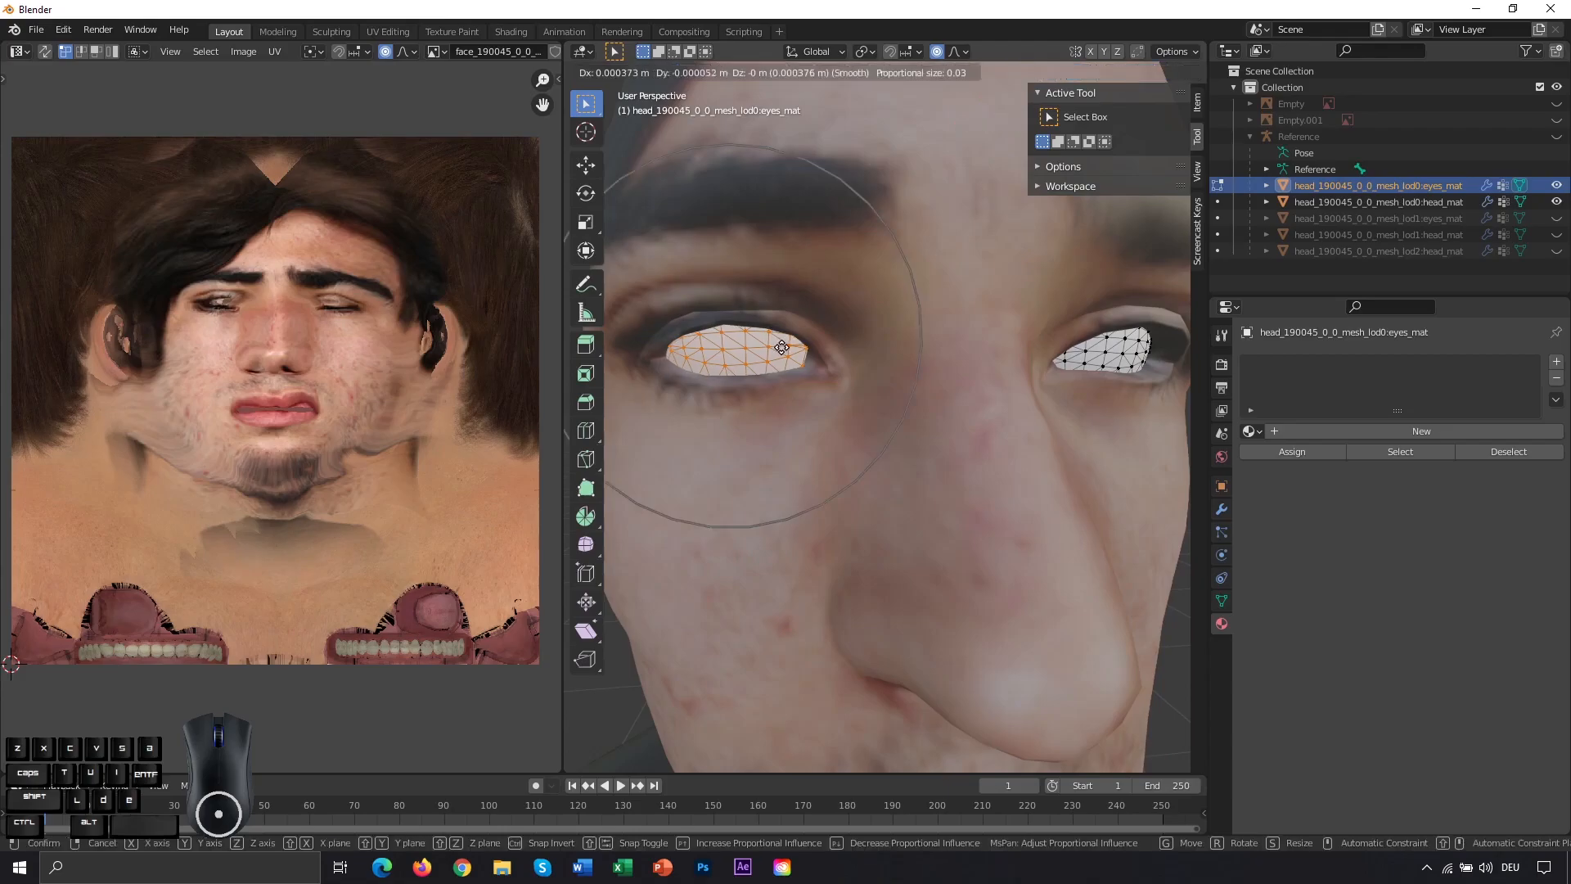
{"action": "left_click", "coordinate": [781, 344]}
{"action": "middle_click_drag", "start_coordinate": [782, 344], "coordinate": [798, 389]}
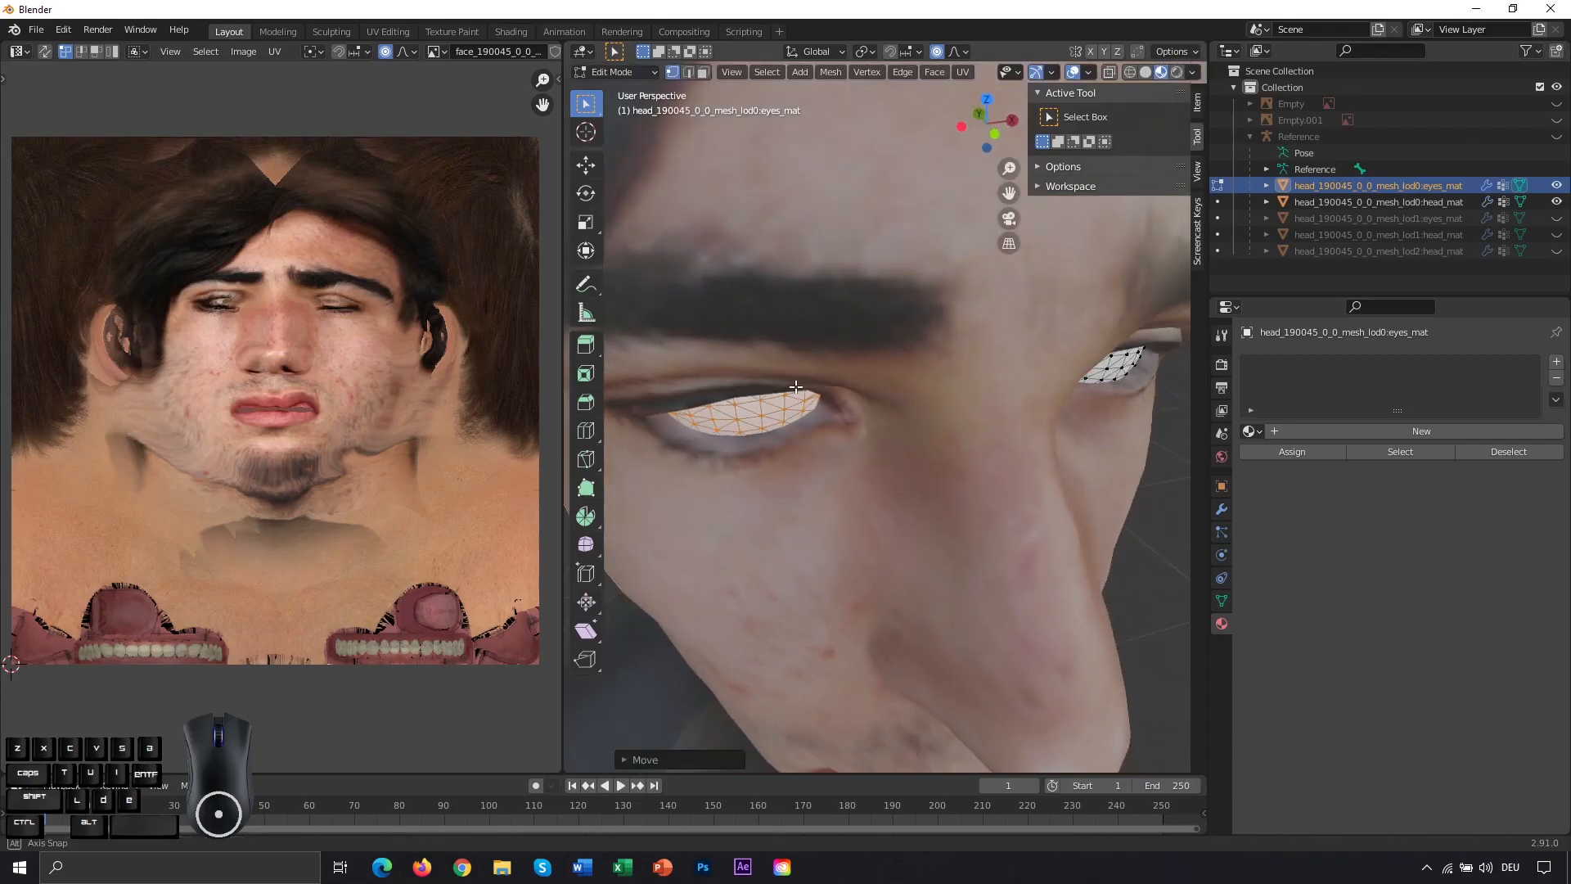
{"action": "key", "text": "g"}
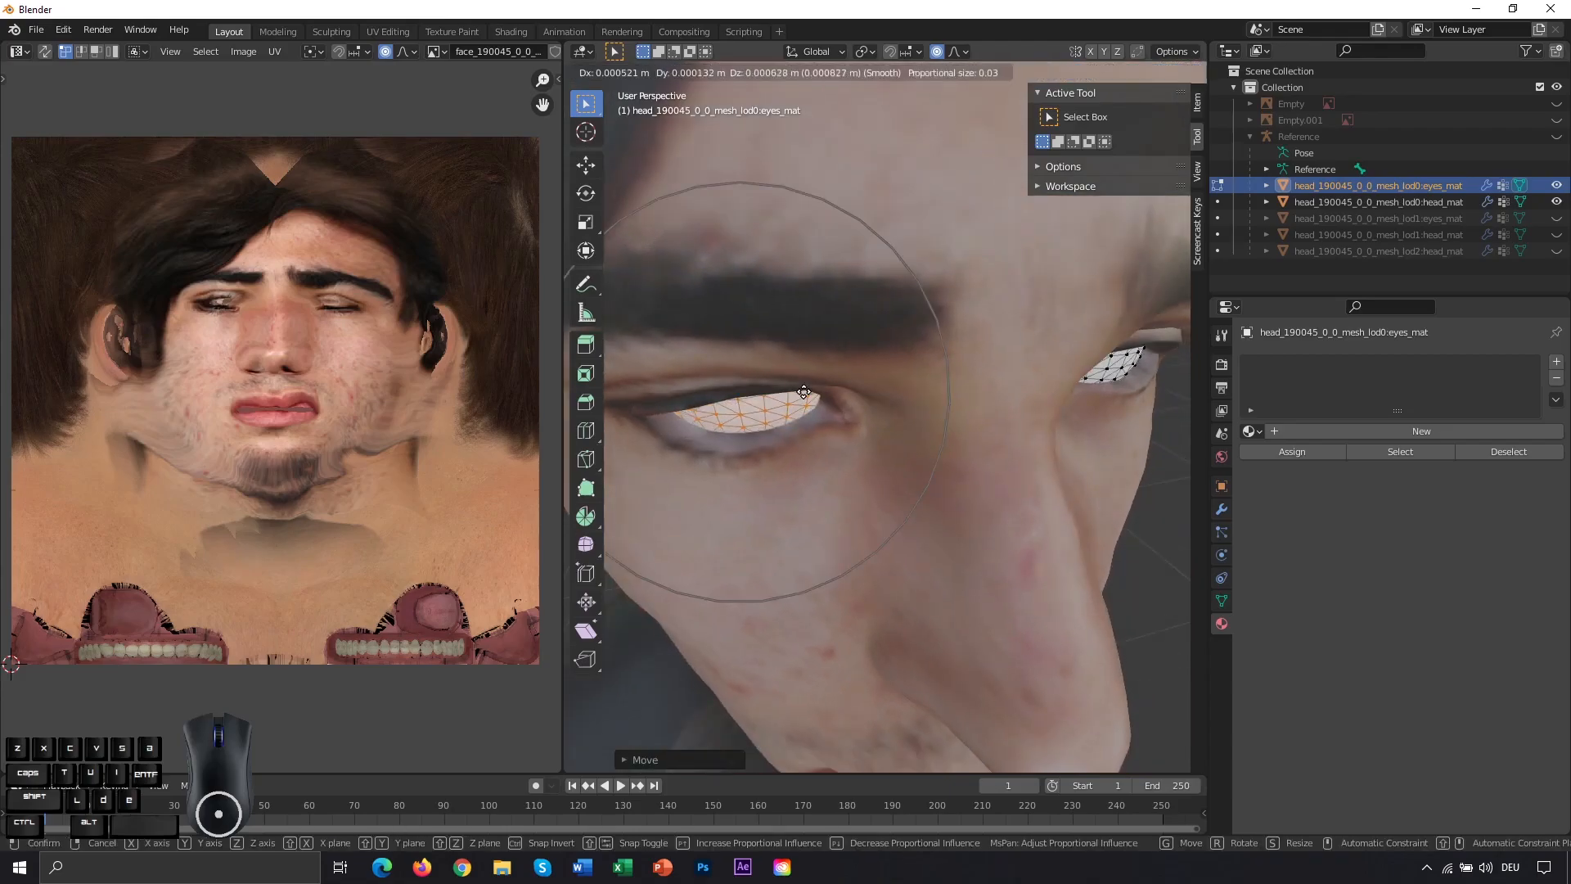
{"action": "left_click", "coordinate": [805, 393]}
Step: Fine-tune the character's right eyeball position along the global X axis, judging the fit from the side and front
{"action": "middle_click_drag", "start_coordinate": [804, 393], "coordinate": [1001, 370]}
{"action": "key", "text": "z"}
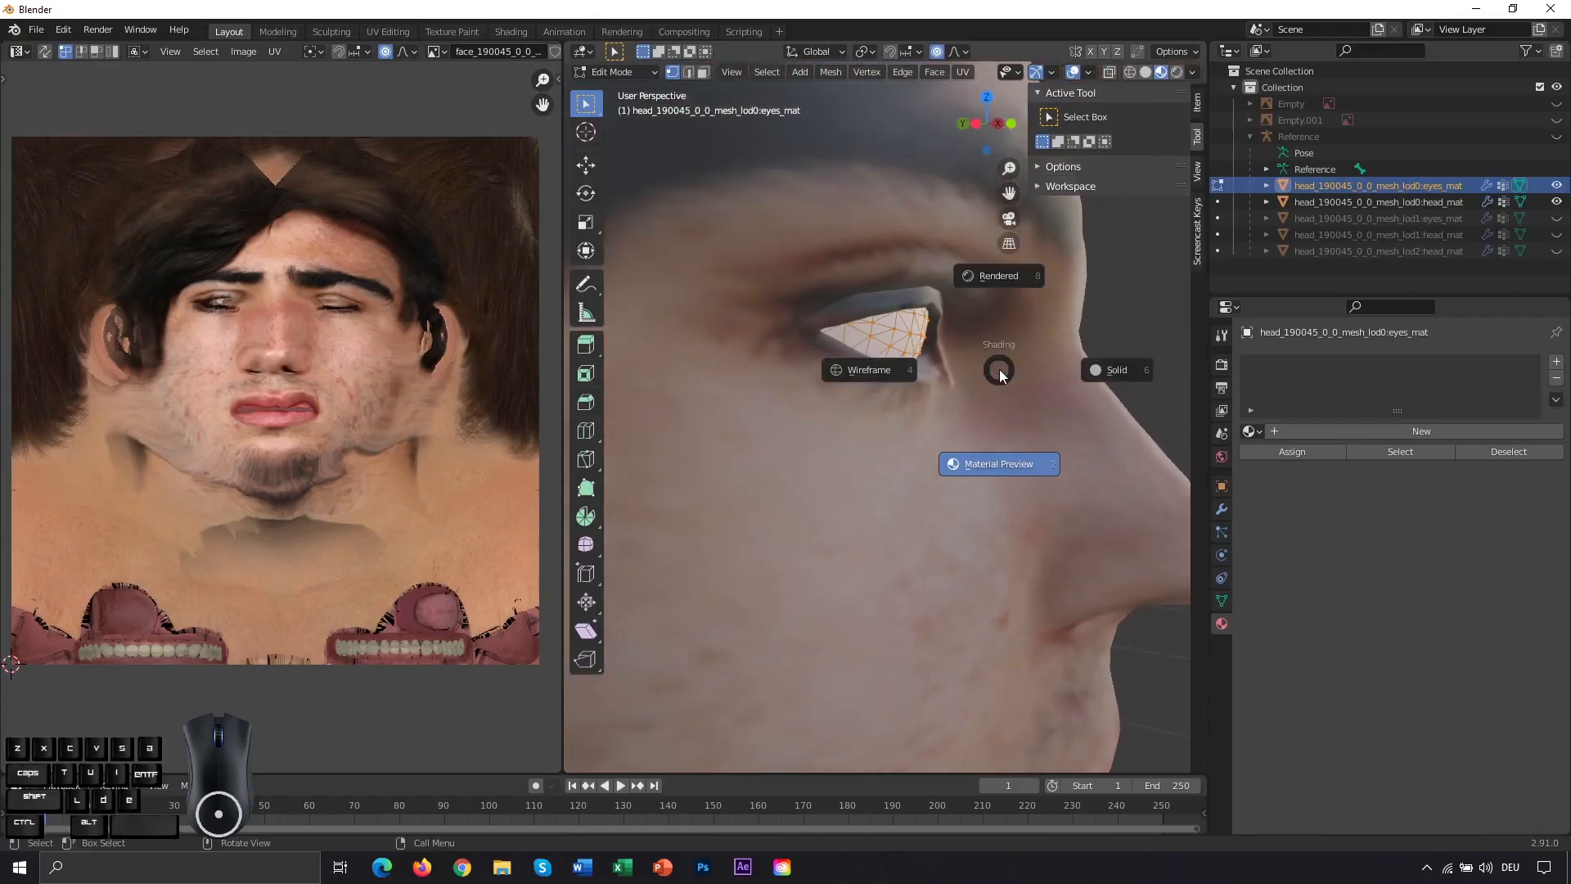
{"action": "key", "text": "Escape"}
{"action": "key", "text": "g"}
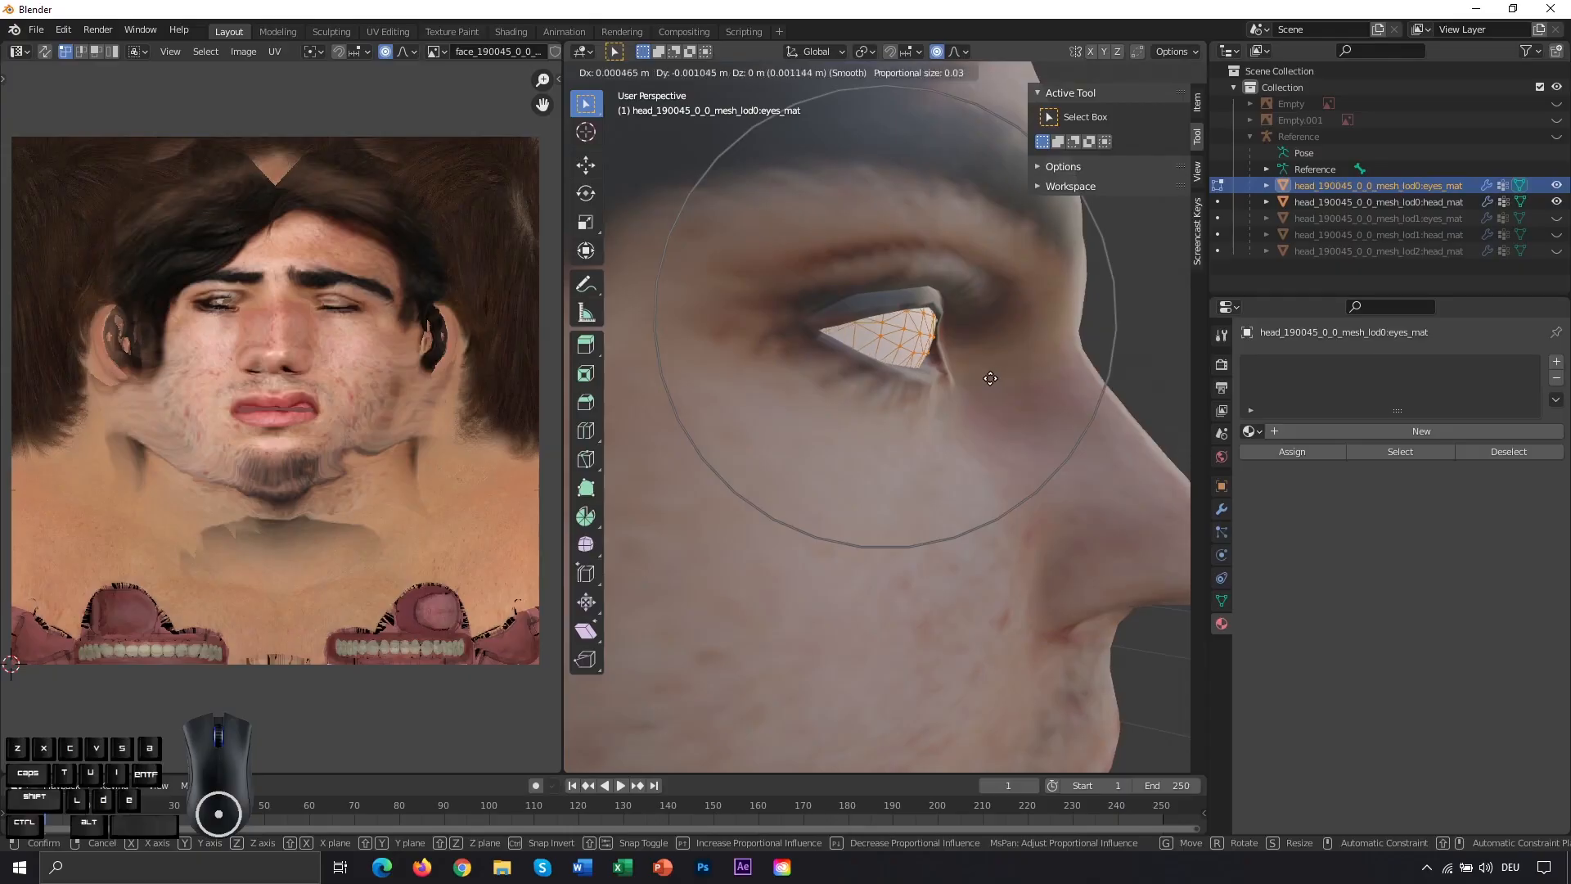
{"action": "key", "text": "x"}
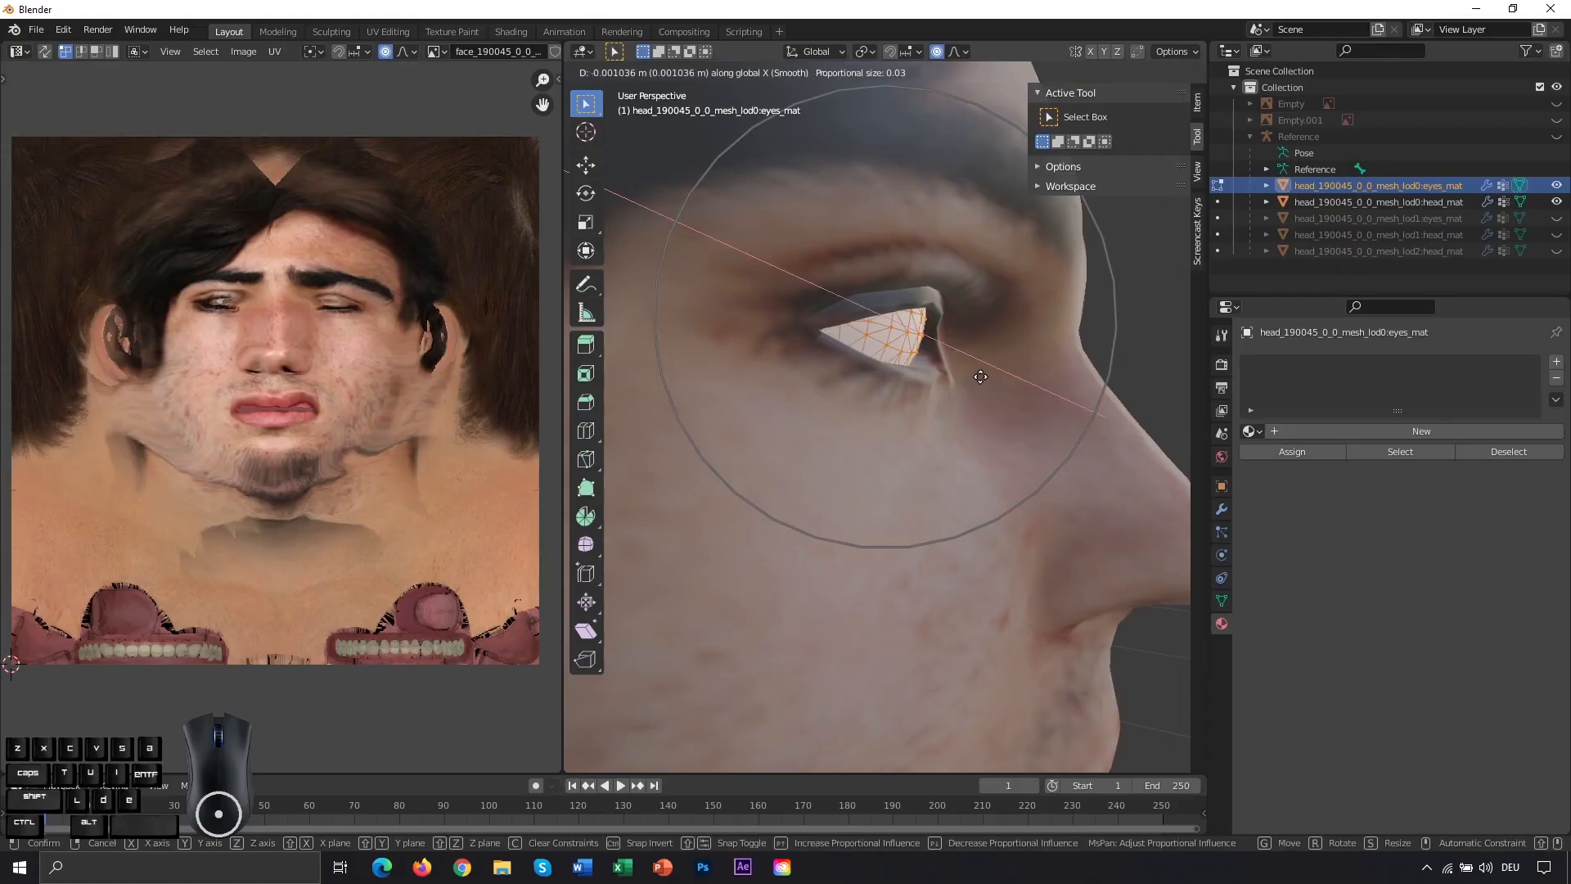
{"action": "left_click", "coordinate": [986, 366]}
{"action": "middle_click_drag", "start_coordinate": [986, 366], "coordinate": [862, 380]}
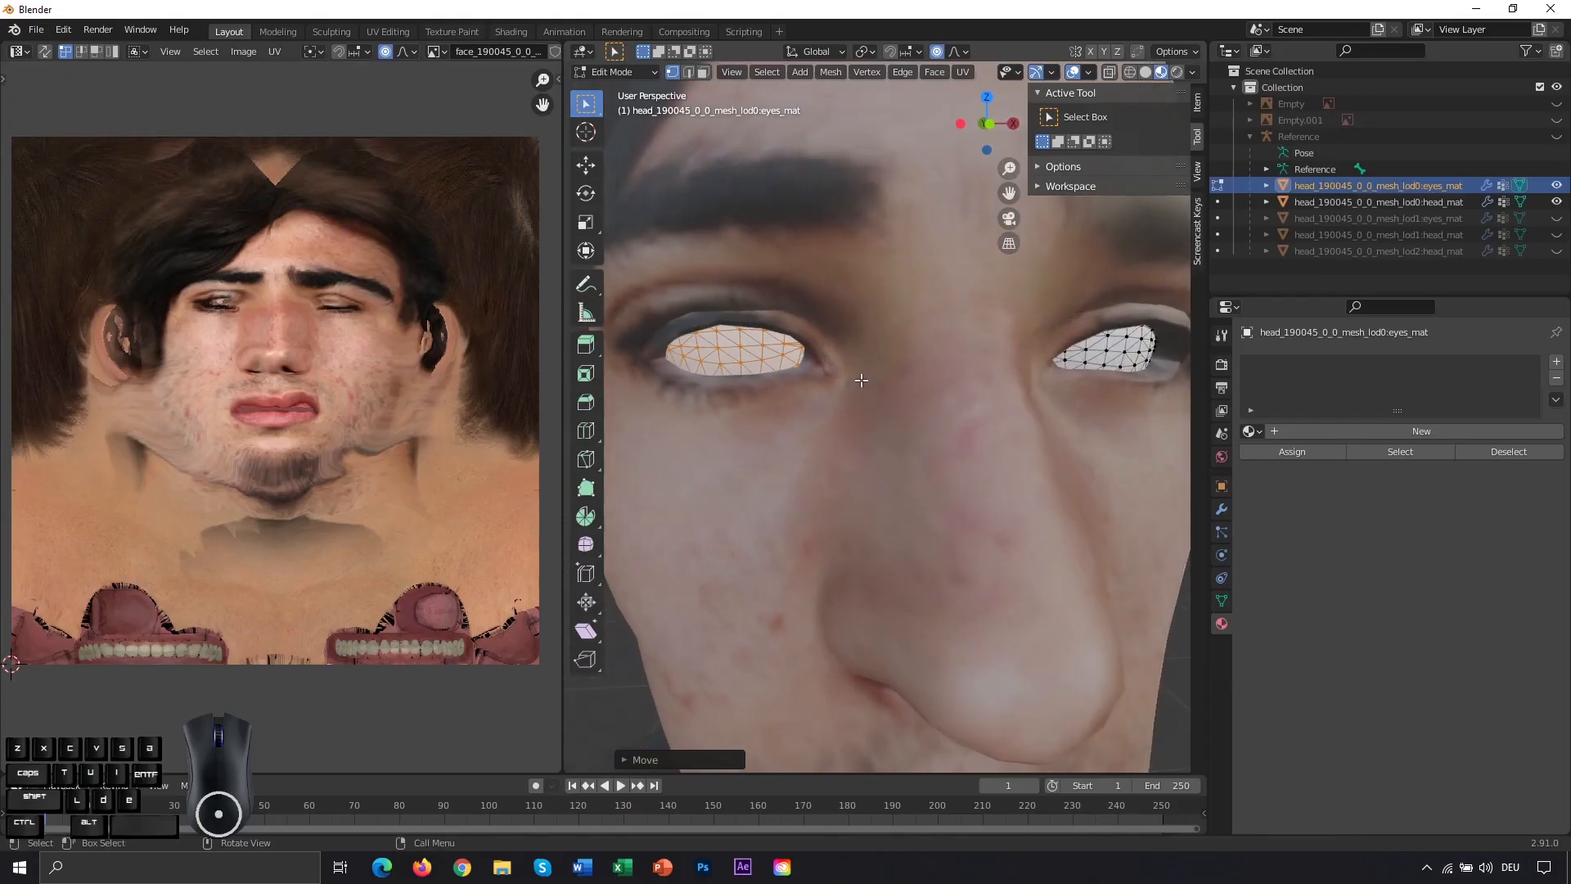
{"action": "right_click", "coordinate": [861, 380]}
{"action": "left_click", "coordinate": [860, 380]}
{"action": "key", "text": "g"}
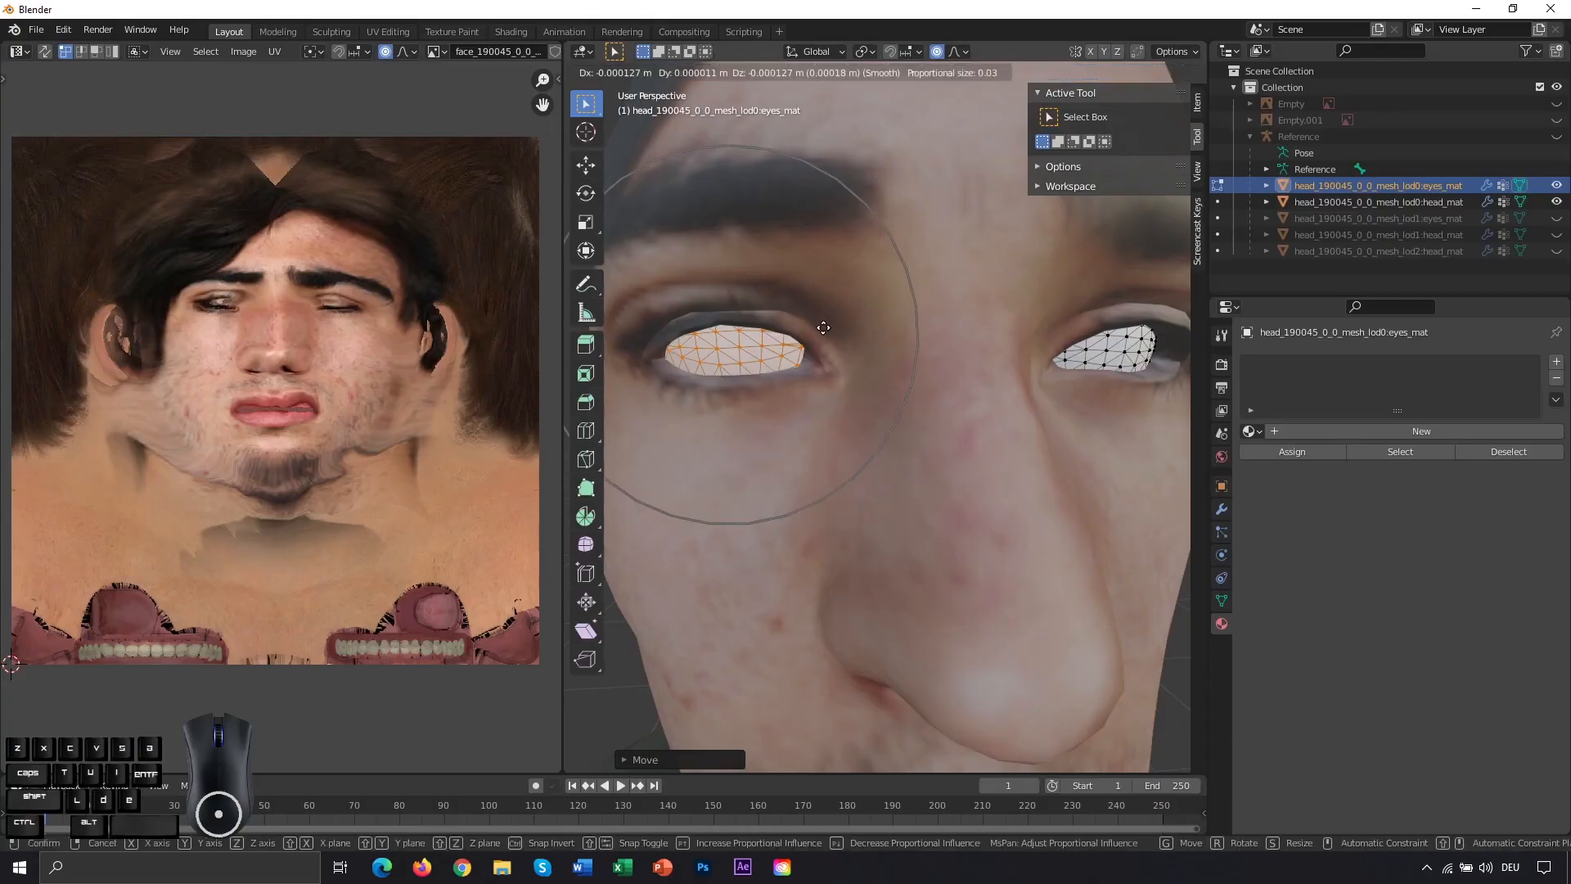
{"action": "key", "text": "x"}
{"action": "left_click", "coordinate": [840, 342]}
Step: Select the character's left eyeball, move it to fit its socket, and return the eyes mesh to Object Mode
{"action": "middle_click_drag", "start_coordinate": [959, 367], "coordinate": [926, 350]}
{"action": "scroll", "coordinate": [927, 349], "scroll_direction": "down", "scroll_amount": 2}
{"action": "left_click_drag", "start_coordinate": [956, 298], "coordinate": [1110, 459]}
{"action": "scroll", "coordinate": [1071, 395], "scroll_direction": "up", "scroll_amount": 2}
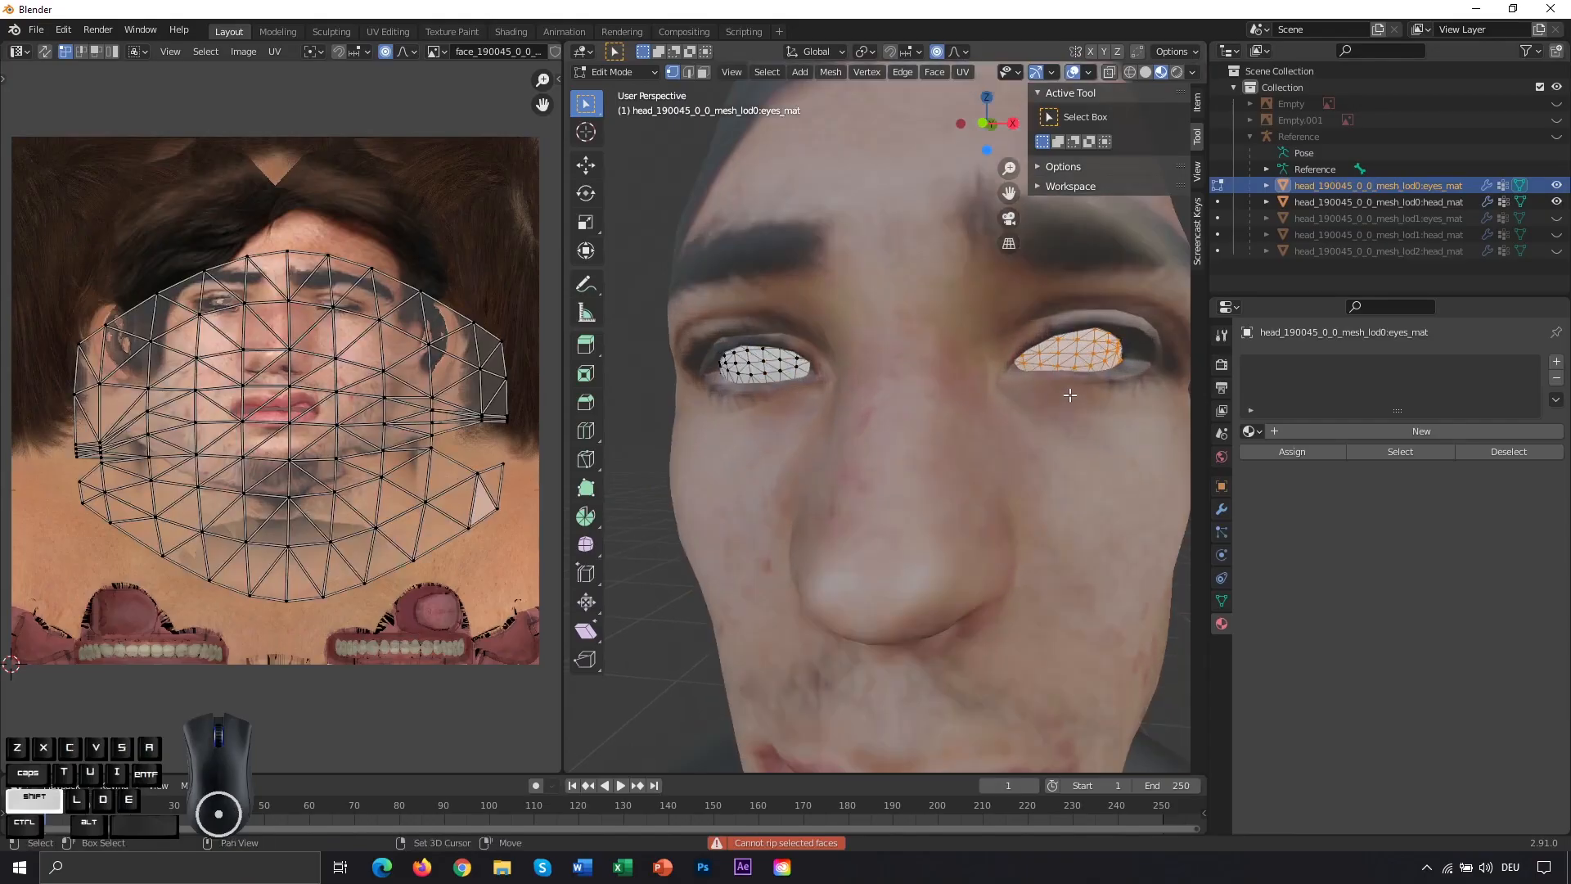
{"action": "middle_click_drag", "start_coordinate": [1069, 393], "coordinate": [934, 429], "text": "shift"}
{"action": "scroll", "coordinate": [937, 404], "scroll_direction": "down", "scroll_amount": 1}
{"action": "left_click_drag", "start_coordinate": [783, 325], "coordinate": [985, 443]}
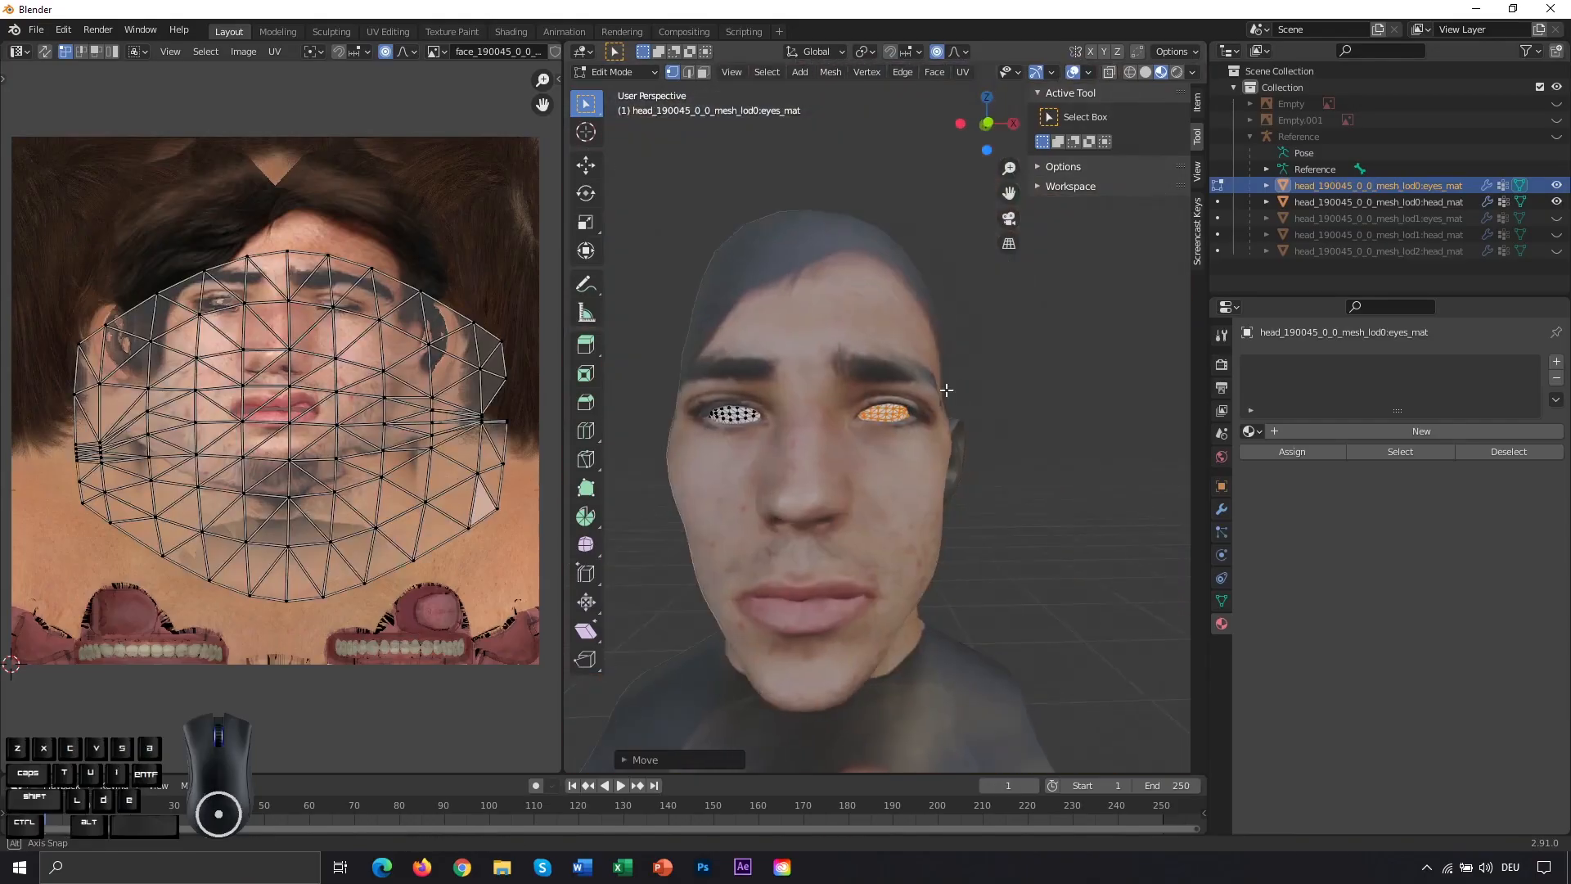
{"action": "left_click", "coordinate": [885, 405]}
{"action": "middle_click_drag", "start_coordinate": [884, 402], "coordinate": [914, 392]}
{"action": "left_click", "coordinate": [626, 71]}
{"action": "left_click", "coordinate": [620, 91]}
Step: Unhide the lod1 eyes, lod1 head and lod2 head meshes and the Reference armature, and select the armature
{"action": "left_click", "coordinate": [1556, 218]}
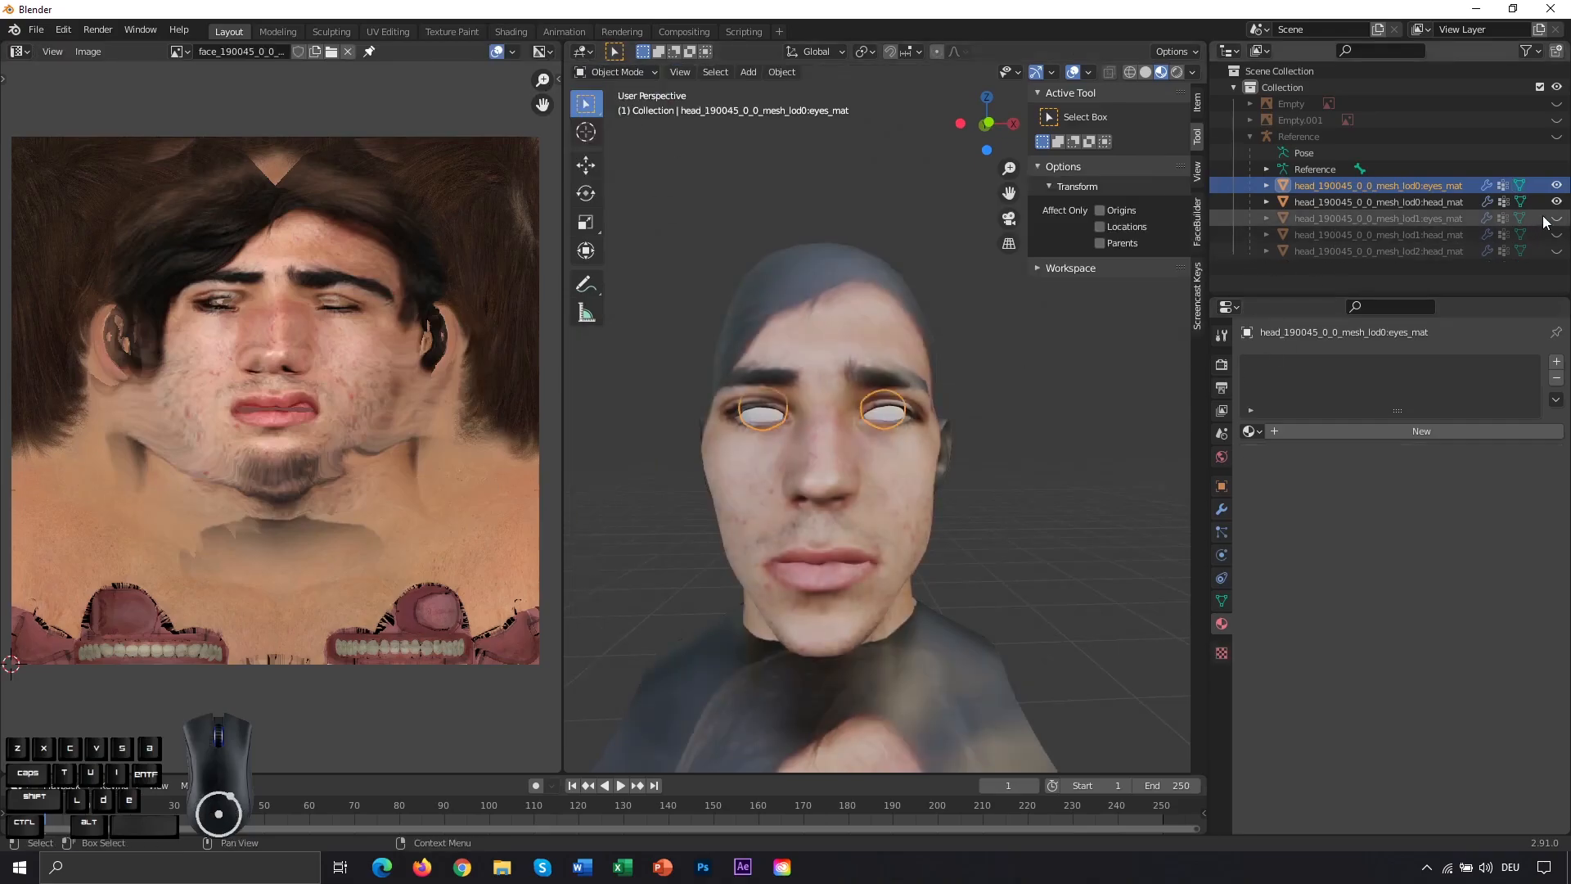
{"action": "left_click_drag", "start_coordinate": [1557, 235], "coordinate": [1556, 251]}
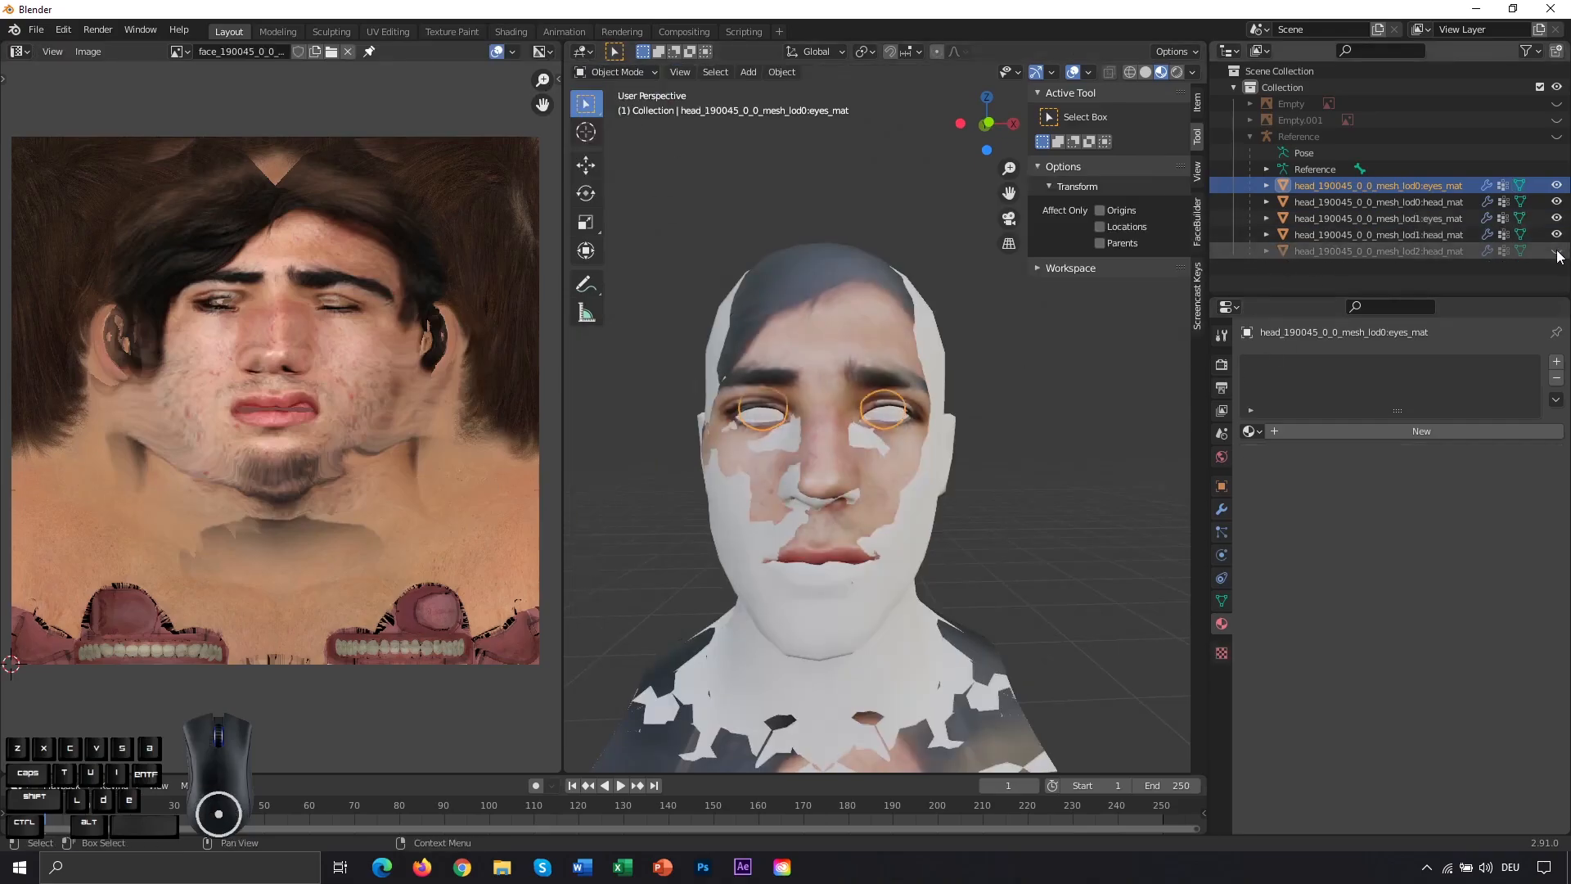
{"action": "left_click", "coordinate": [1557, 135]}
{"action": "left_click", "coordinate": [1303, 136]}
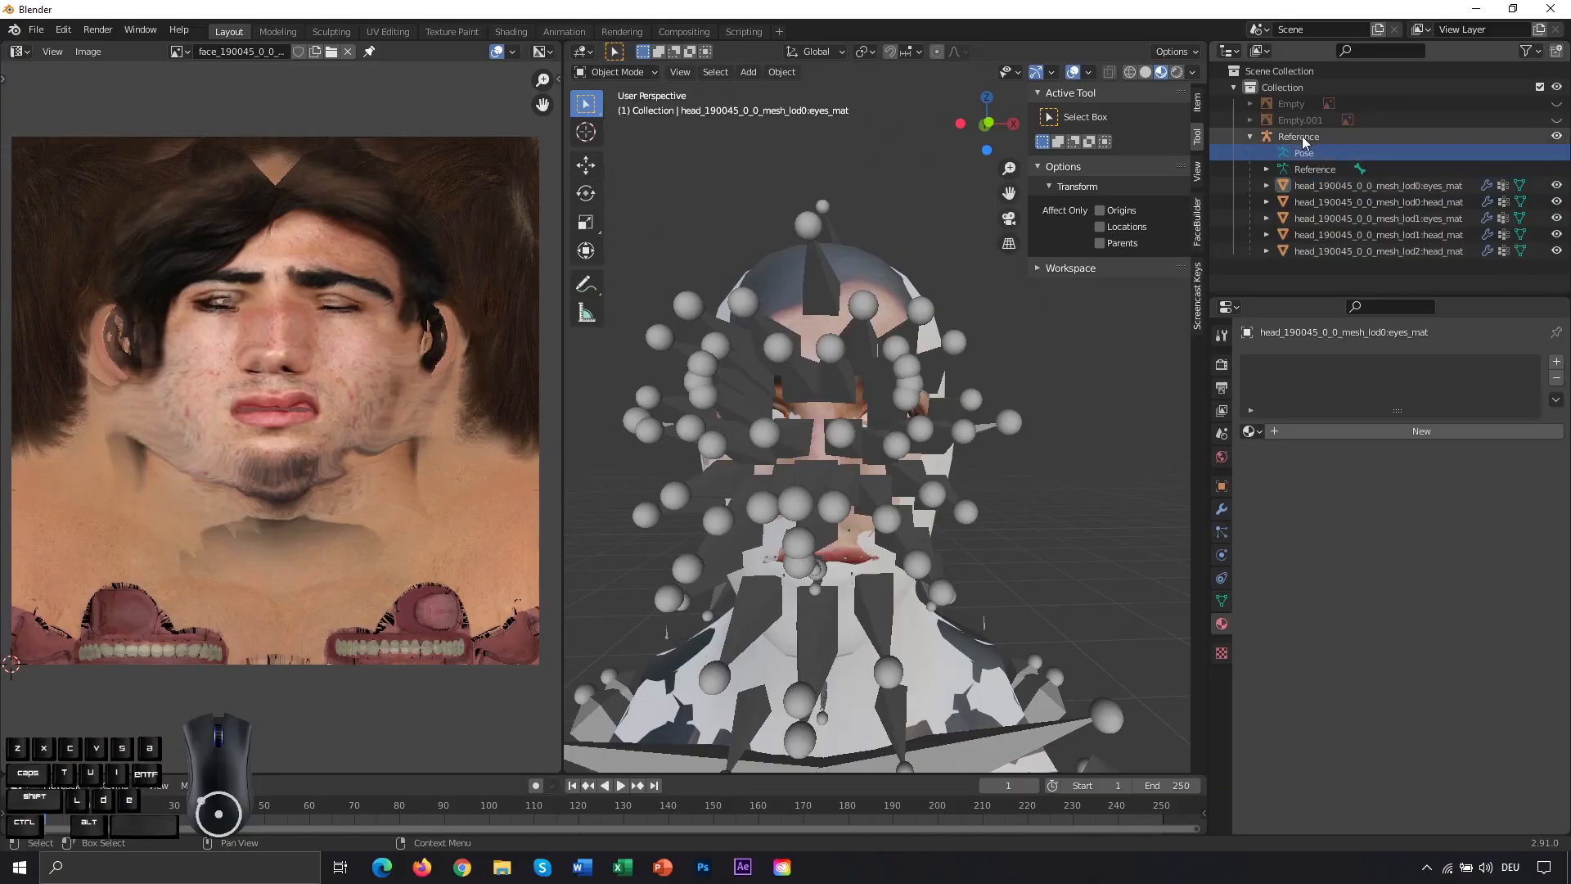
Step: Select the Reference armature together with all head and eye meshes and open the FBX export
{"action": "left_click", "coordinate": [1339, 249], "text": "shift"}
{"action": "scroll", "coordinate": [818, 275], "scroll_direction": "down", "scroll_amount": 3}
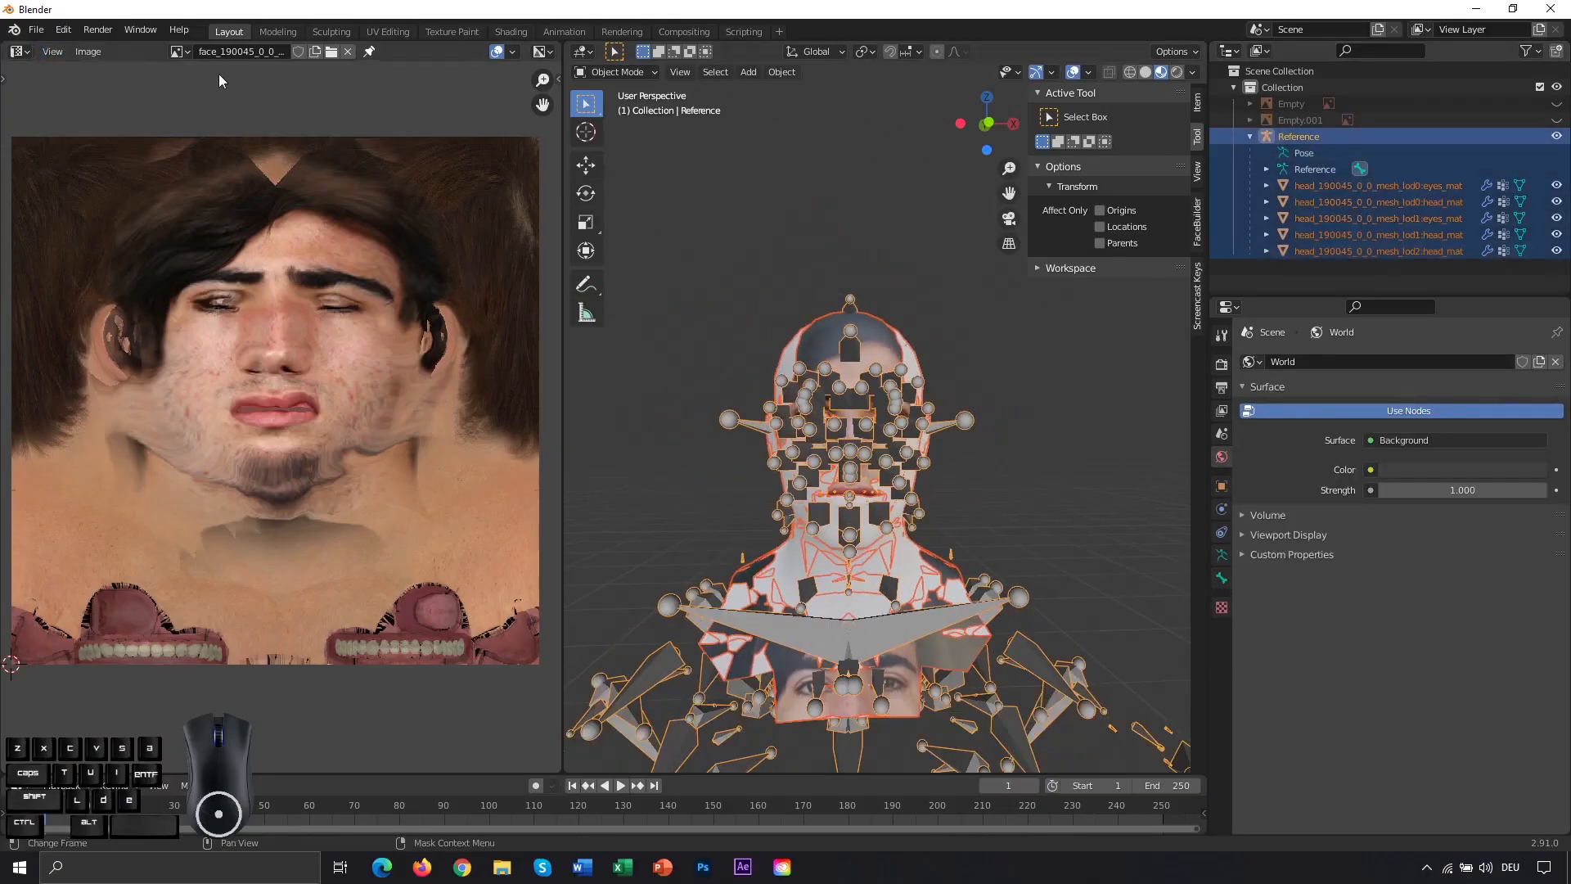
{"action": "left_click", "coordinate": [36, 29]}
{"action": "mouse_move", "coordinate": [87, 266]}
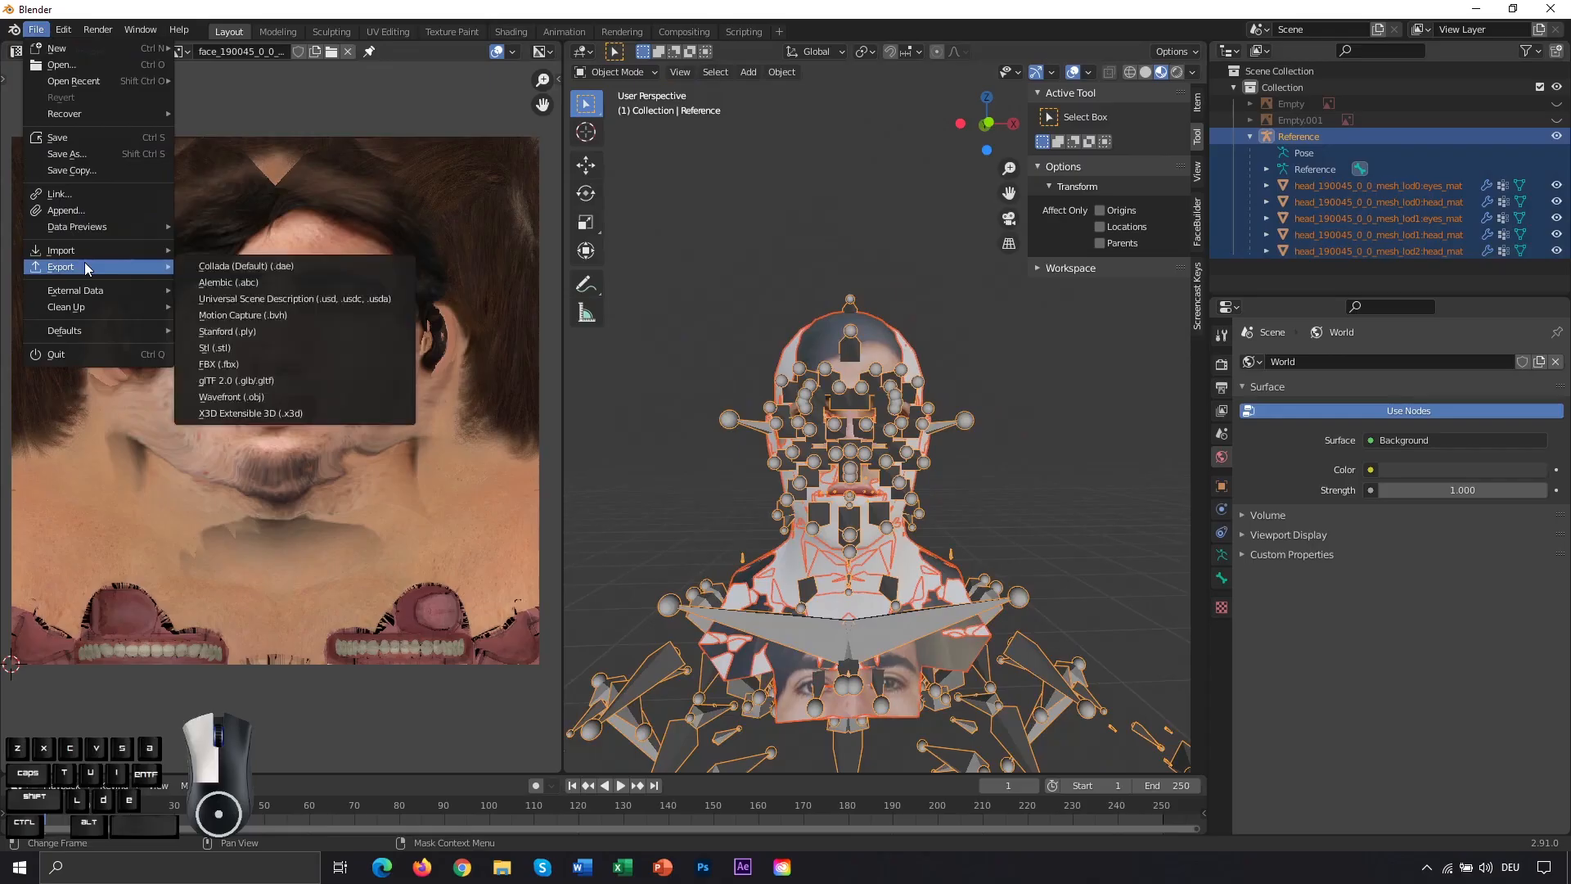
{"action": "left_click", "coordinate": [218, 364]}
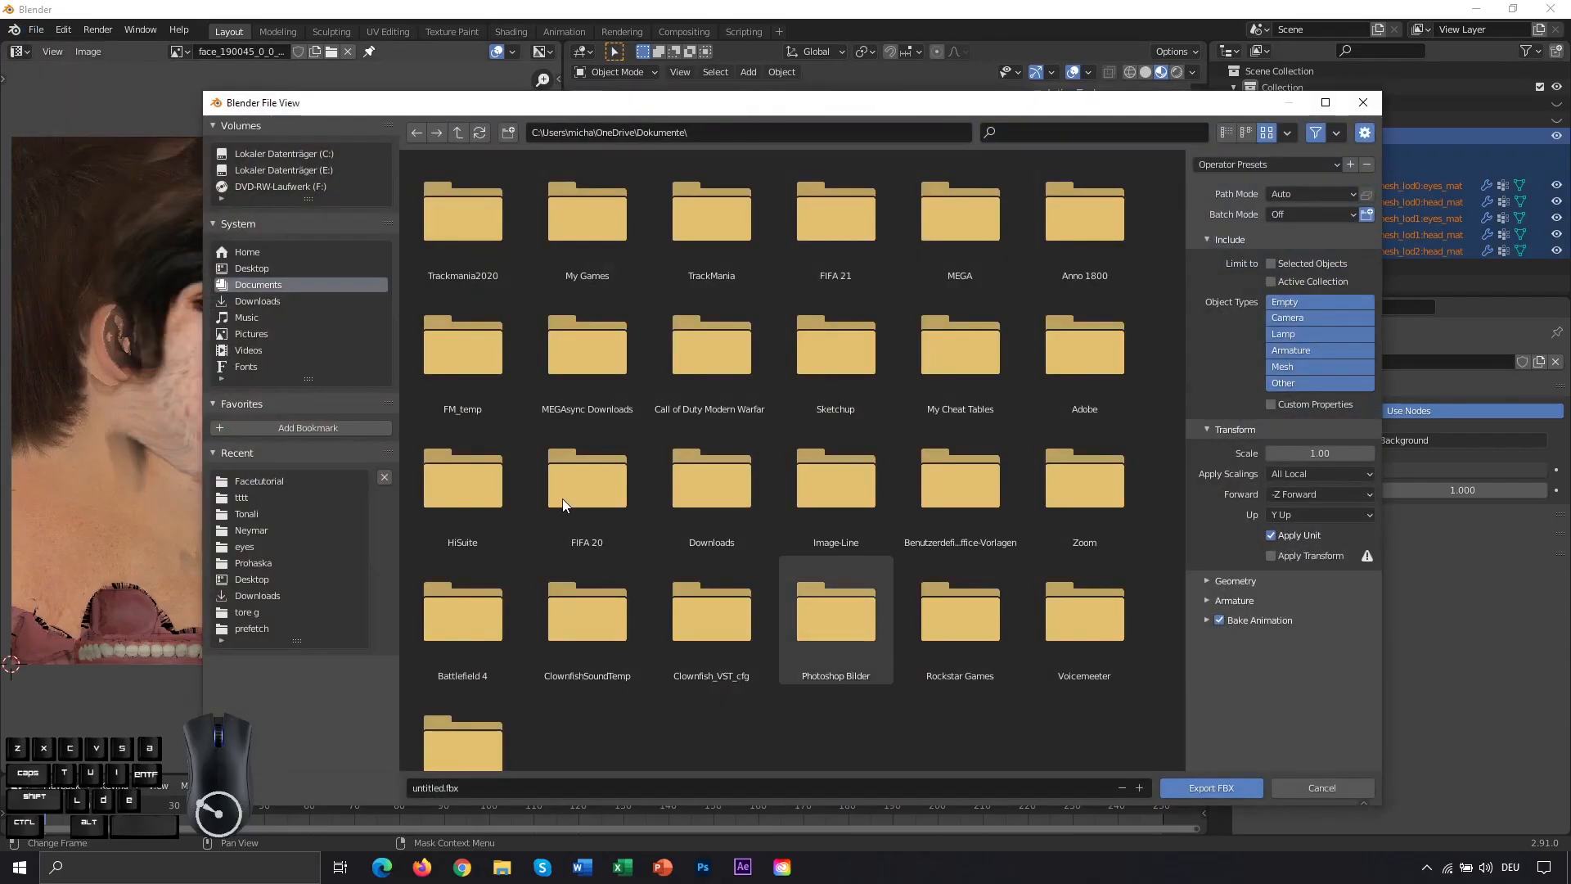
Step: Set the export to the Facetutorial folder under the name Tonali.fbx and apply the Fifa 21 001 preset
{"action": "left_click", "coordinate": [280, 483]}
{"action": "left_click", "coordinate": [477, 783]}
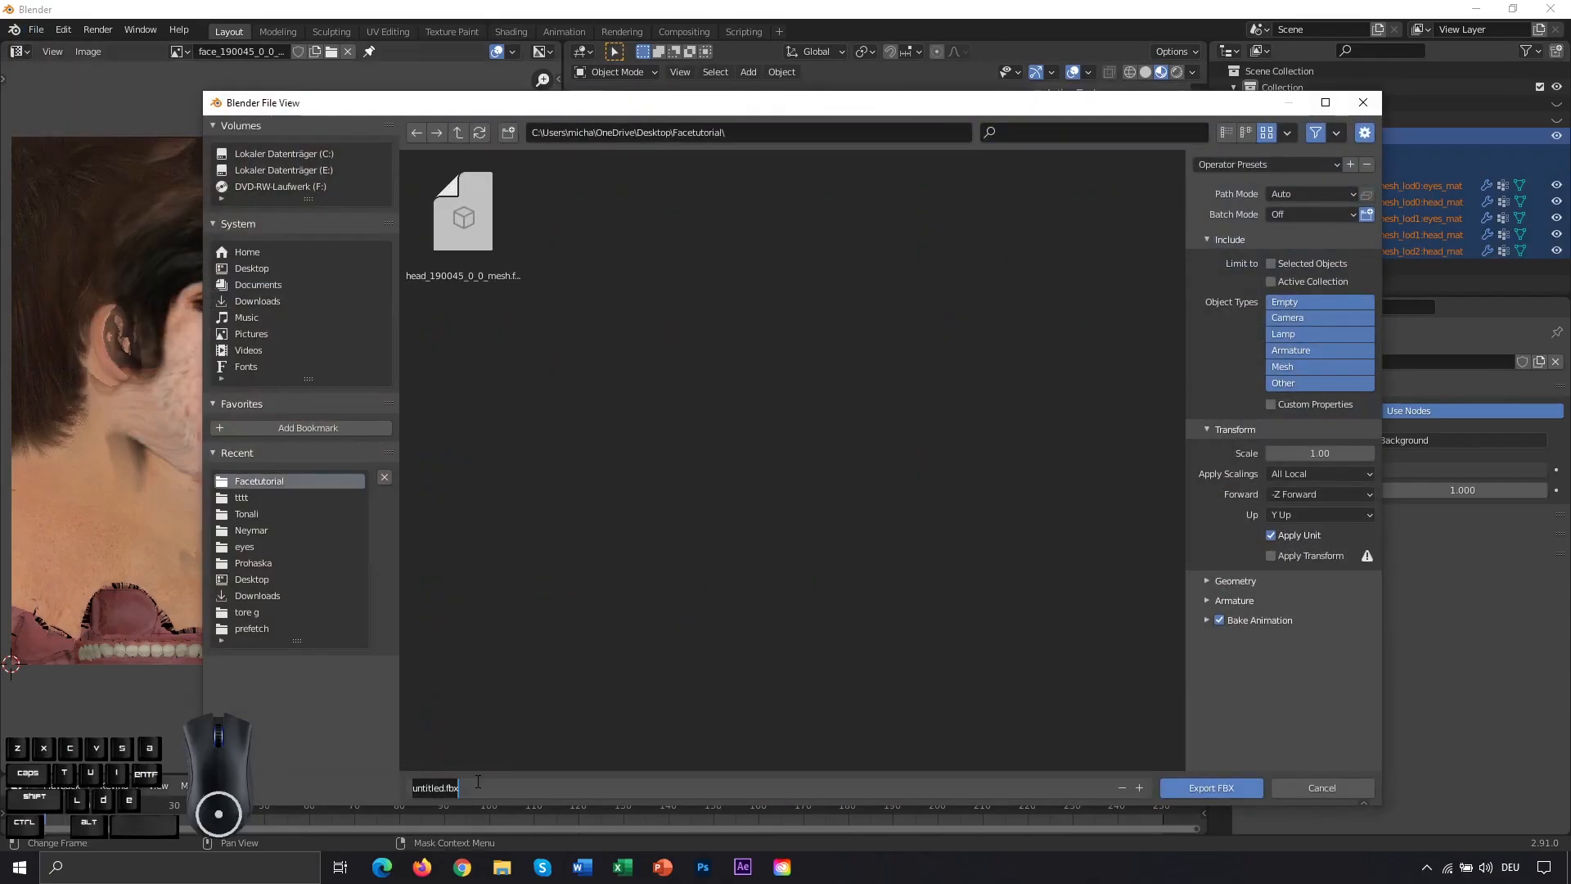
{"action": "type", "text": "Tonla"}
{"action": "left_click", "coordinate": [1337, 163]}
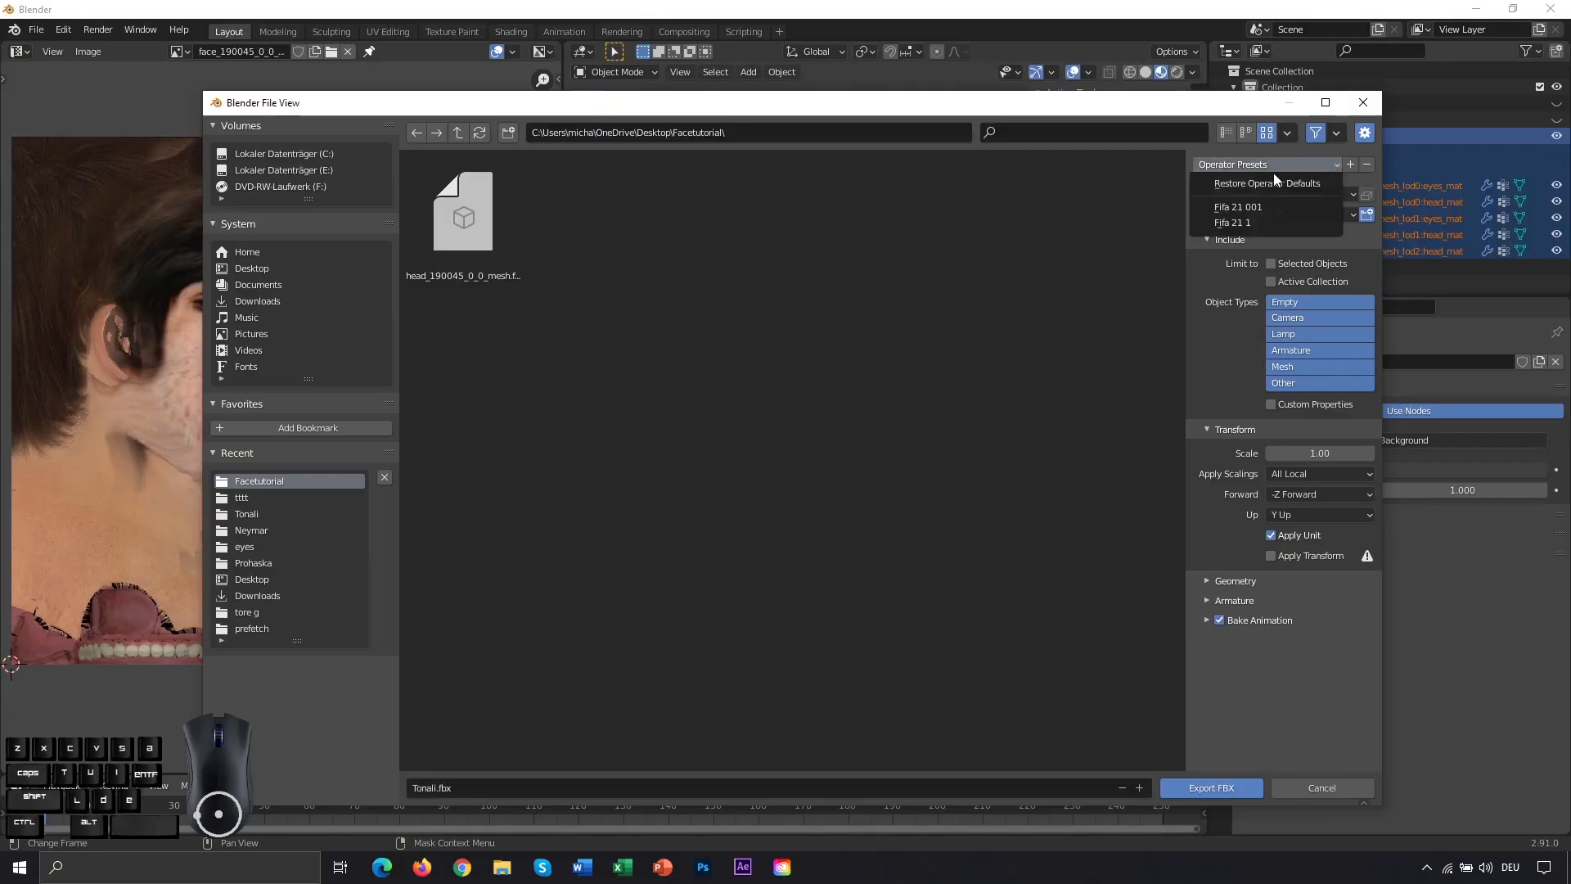
{"action": "left_click", "coordinate": [1262, 207]}
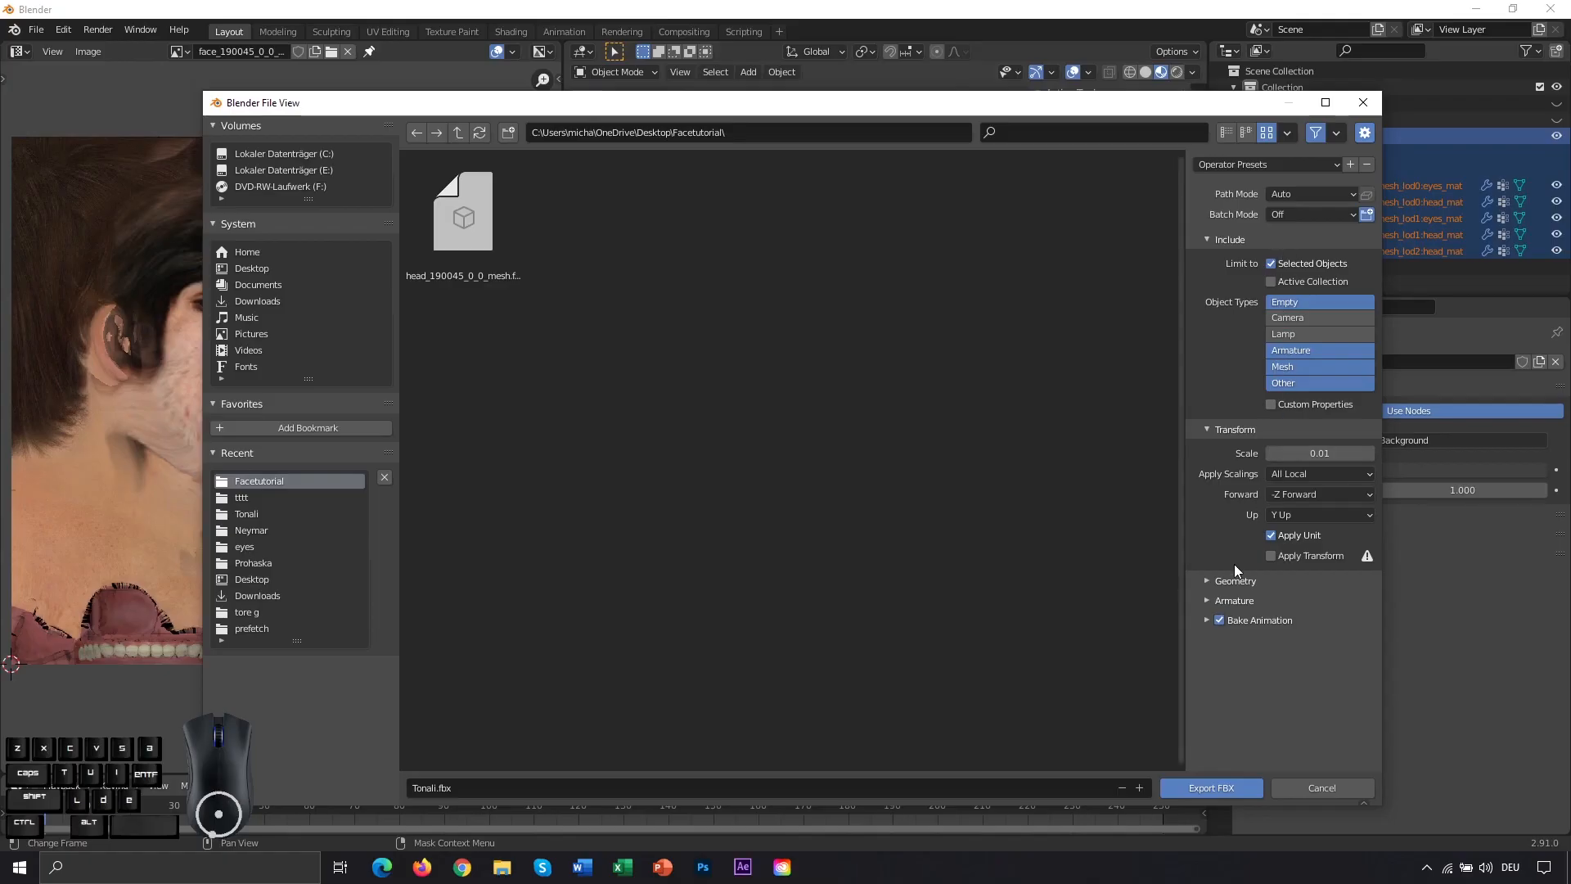
Step: Check the geometry, armature and bake animation export settings and export the FBX
{"action": "left_click", "coordinate": [1216, 580]}
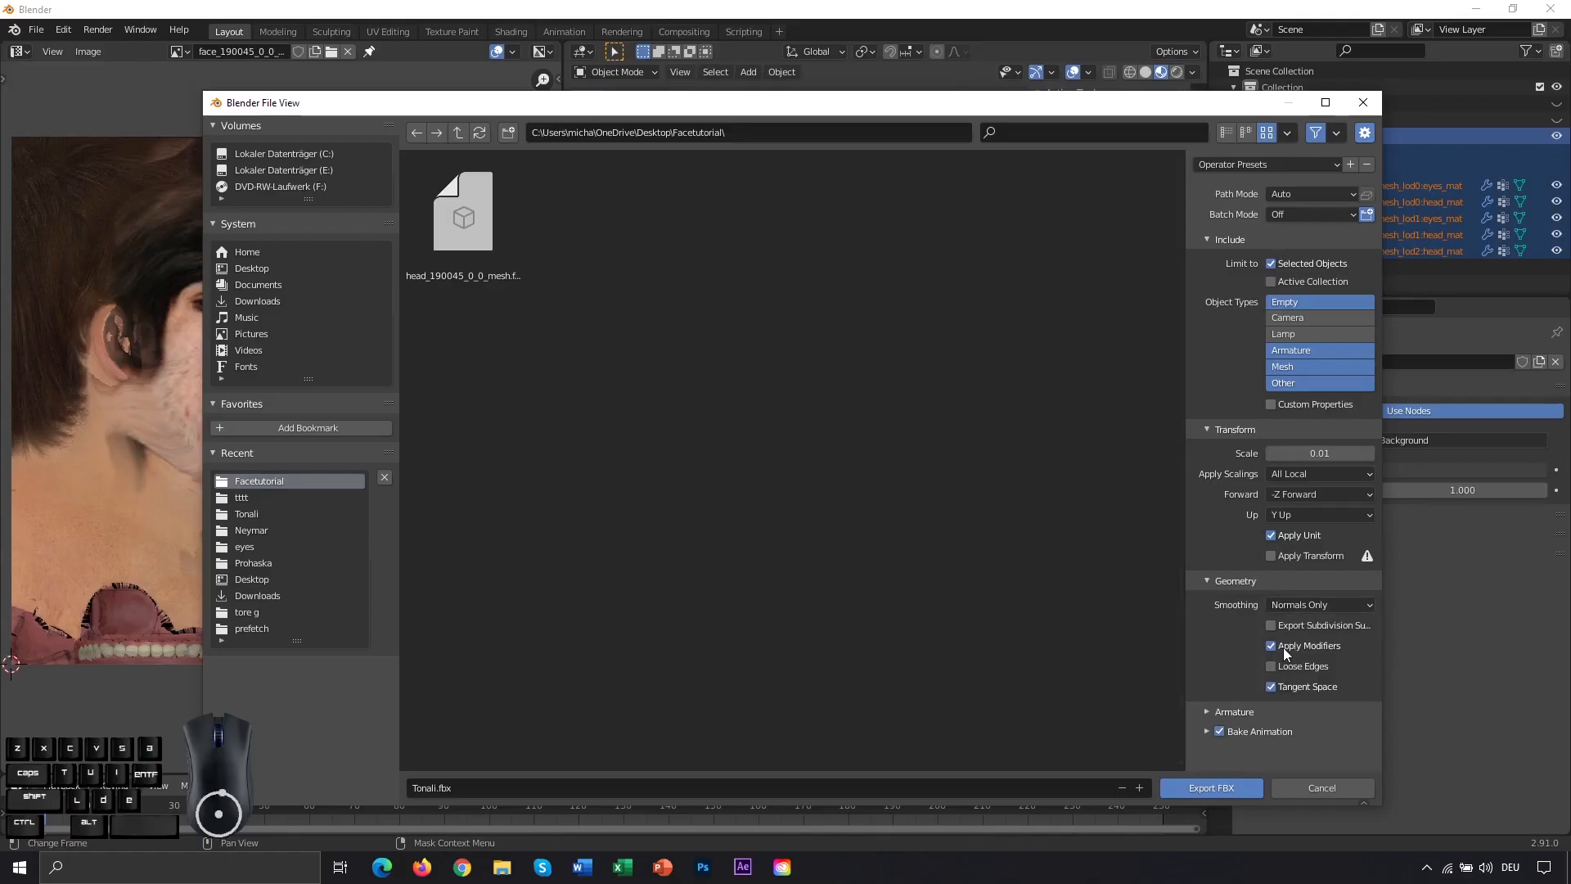
{"action": "left_click", "coordinate": [1211, 709]}
{"action": "scroll", "coordinate": [1268, 610], "scroll_direction": "down", "scroll_amount": 3}
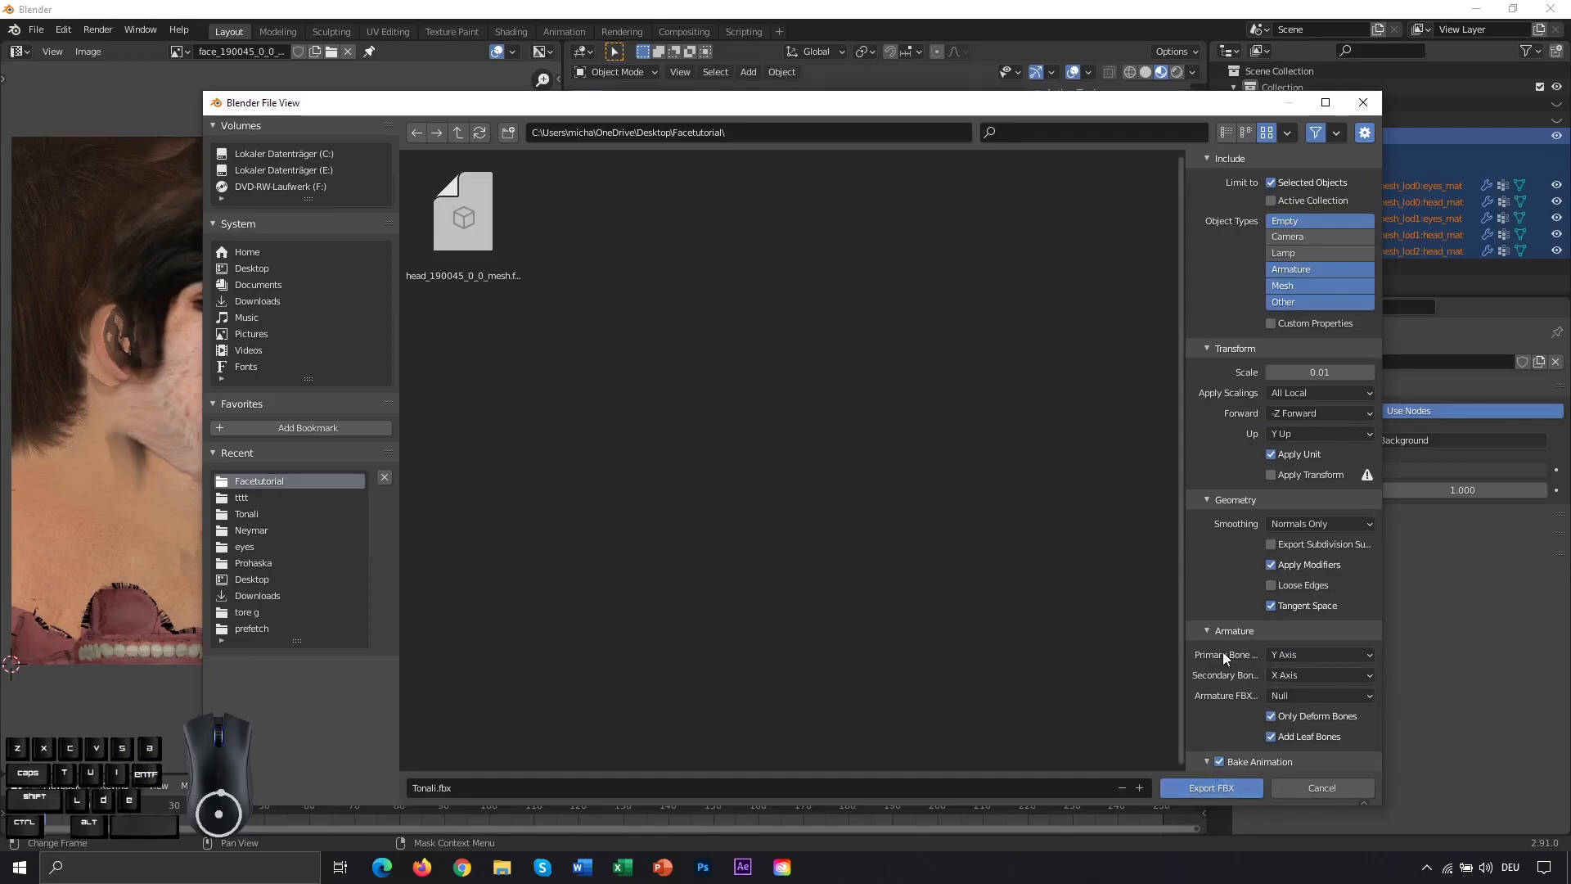
{"action": "scroll", "coordinate": [1239, 644], "scroll_direction": "down", "scroll_amount": 4}
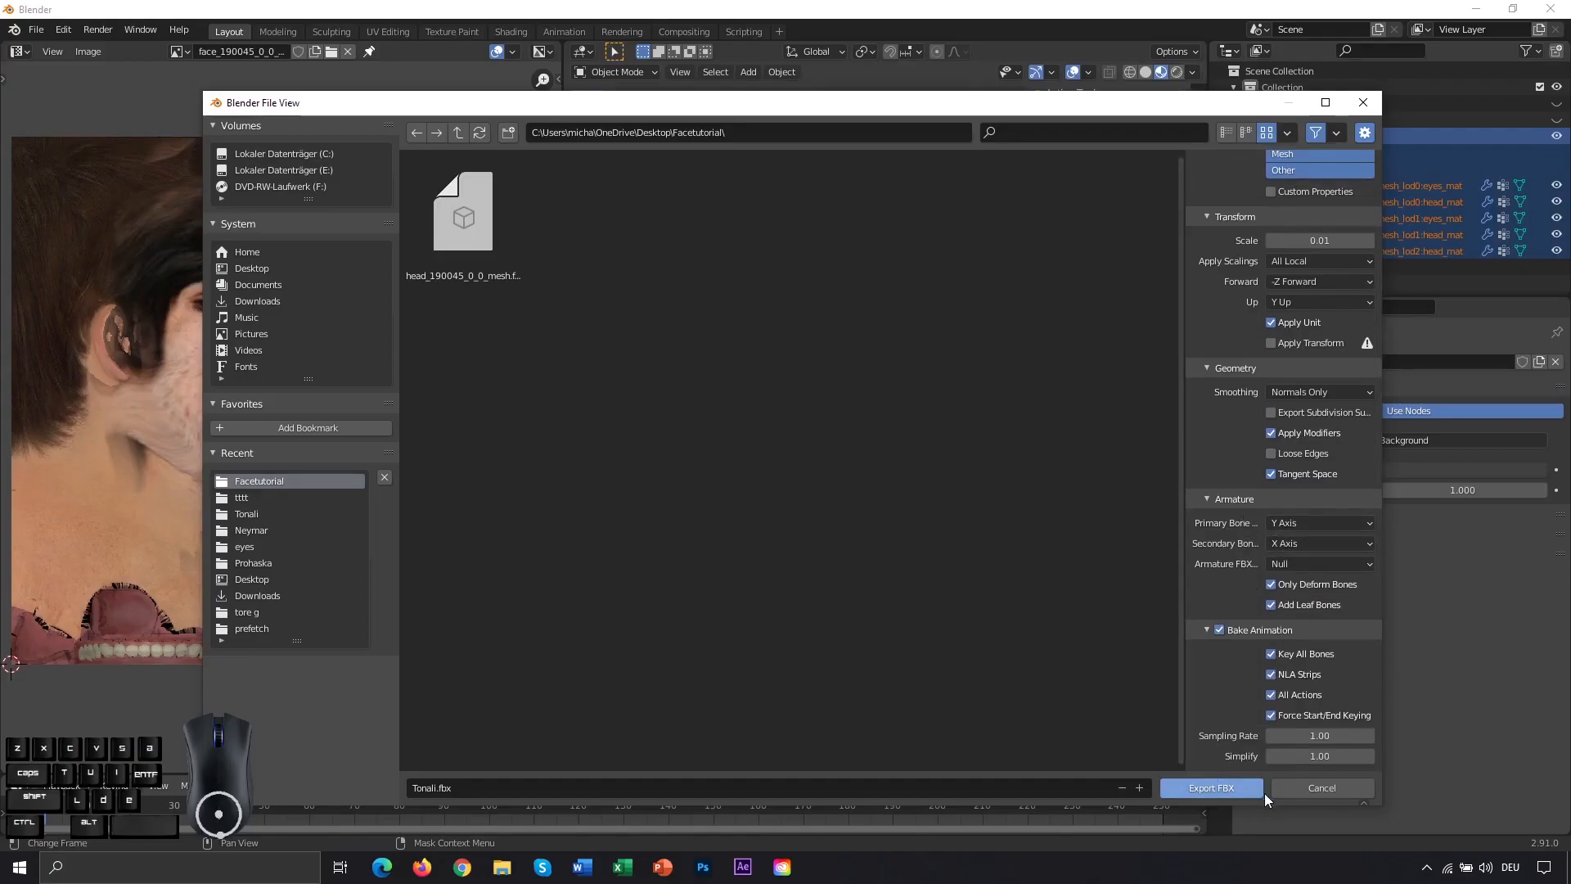
{"action": "scroll", "coordinate": [1254, 651], "scroll_direction": "up", "scroll_amount": 5}
{"action": "left_click", "coordinate": [1225, 787]}
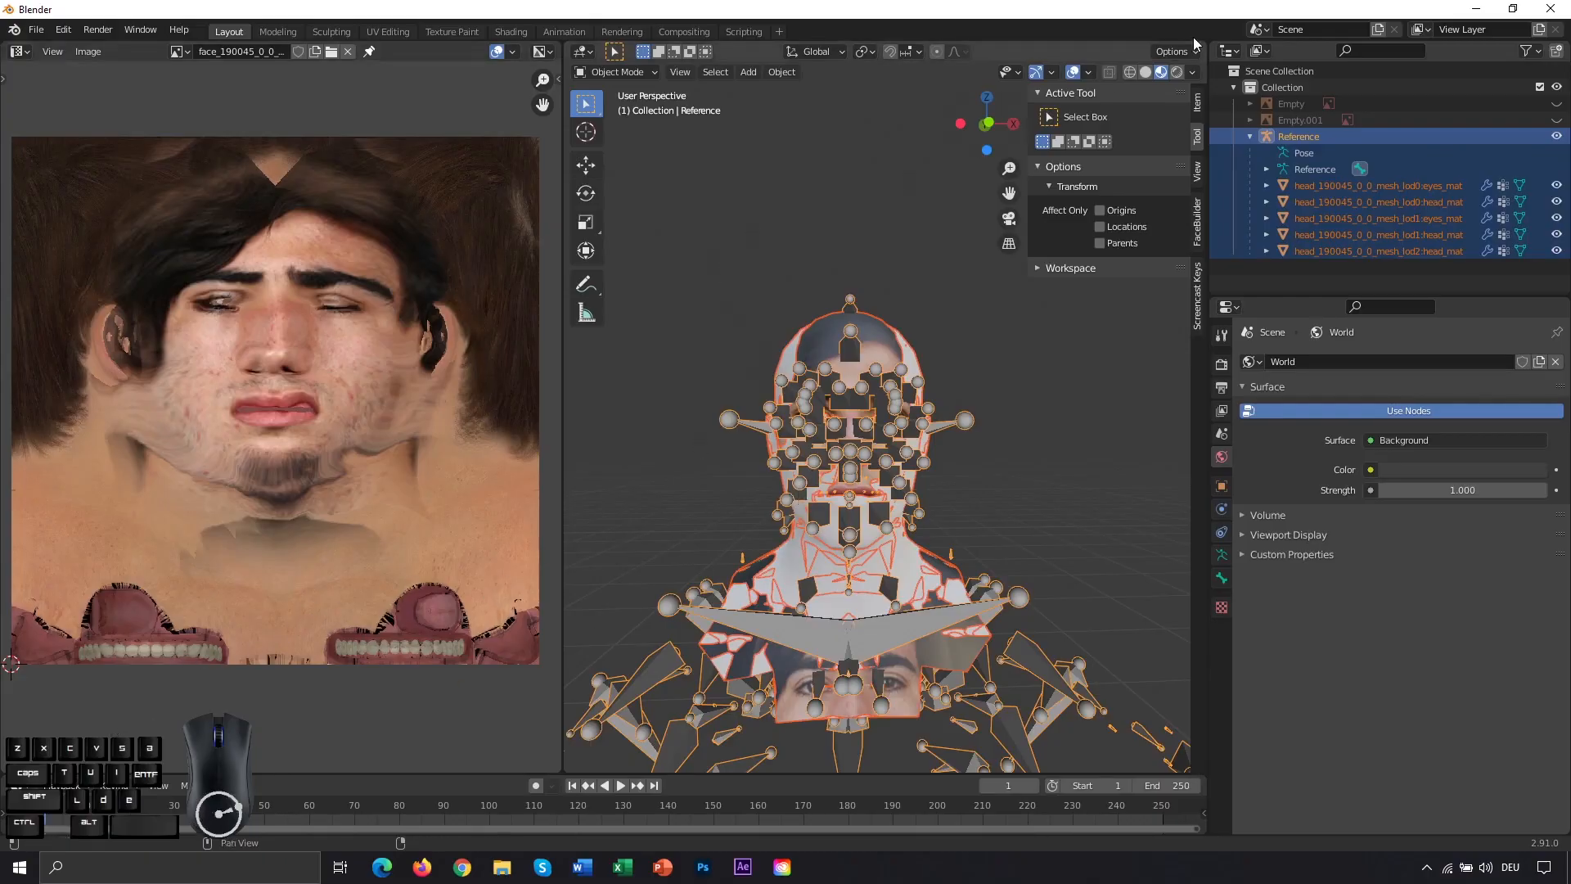
Step: Switch to Photoshop, place the original face_190045_0_0_color texture in taonalitexture.png and move it beneath the painted layer Ebene 1
{"action": "key", "text": "alt+Tab"}
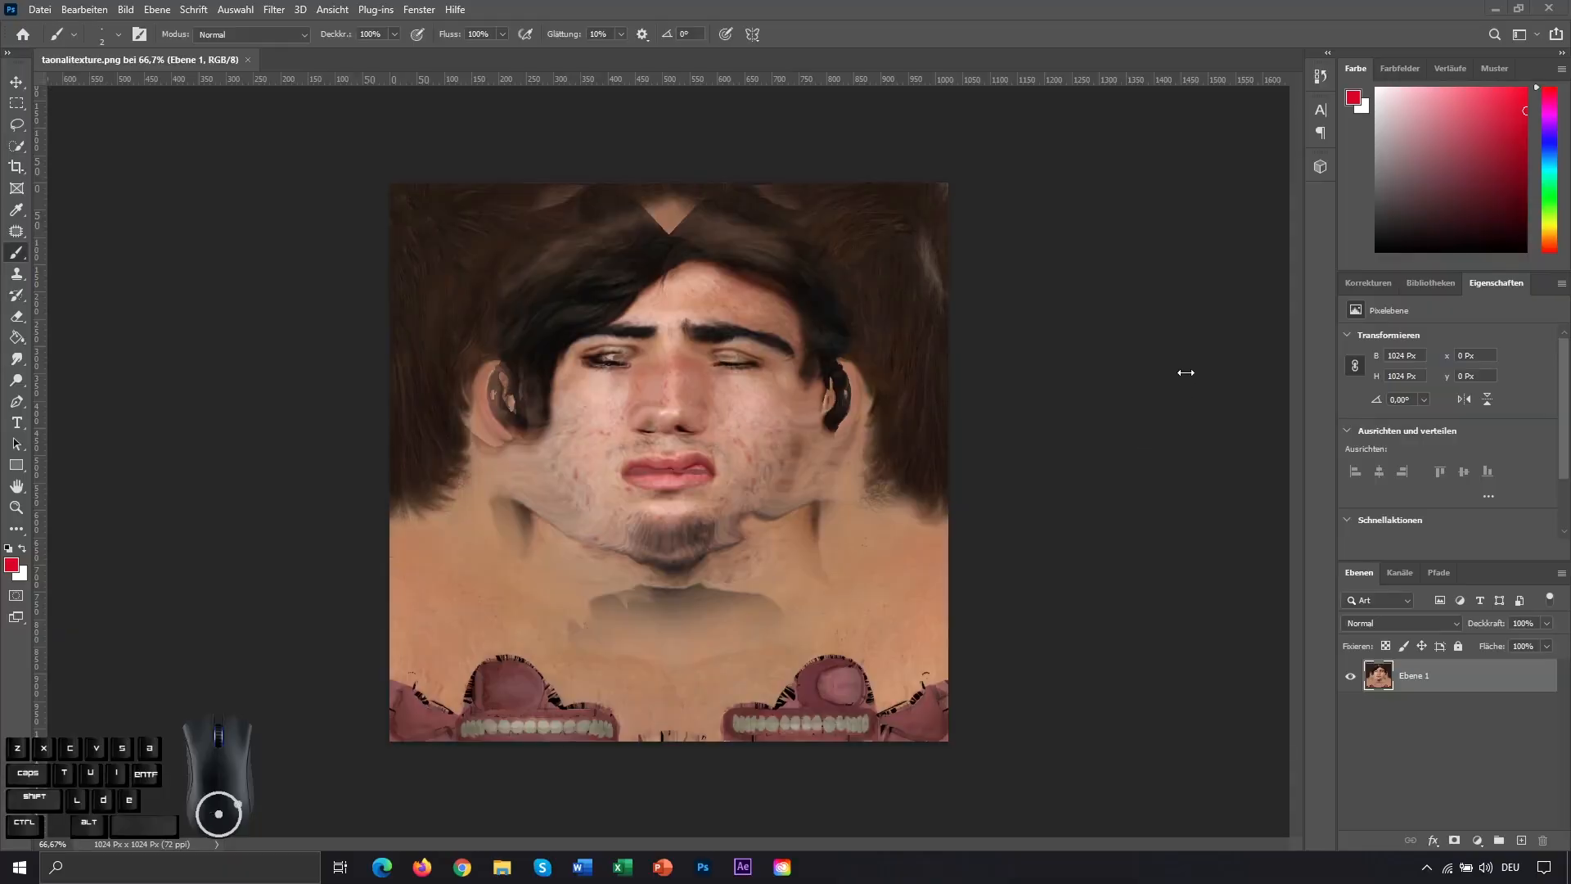
{"action": "left_click", "coordinate": [913, 6]}
{"action": "left_click_drag", "start_coordinate": [82, 432], "coordinate": [859, 451]}
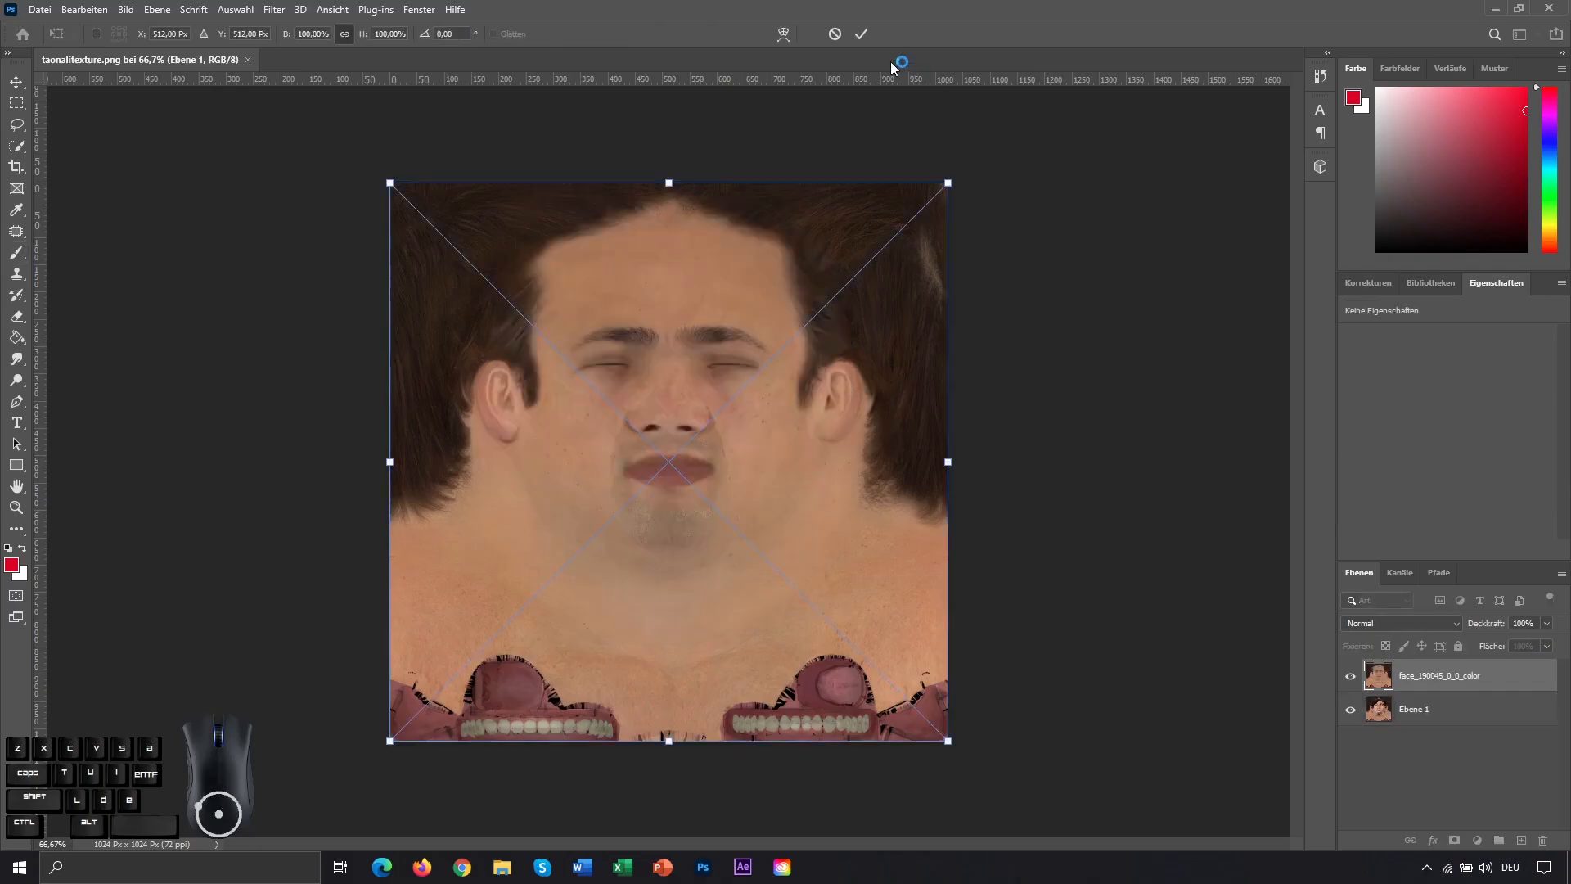
{"action": "left_click", "coordinate": [861, 34]}
{"action": "left_click_drag", "start_coordinate": [1440, 676], "coordinate": [1440, 721]}
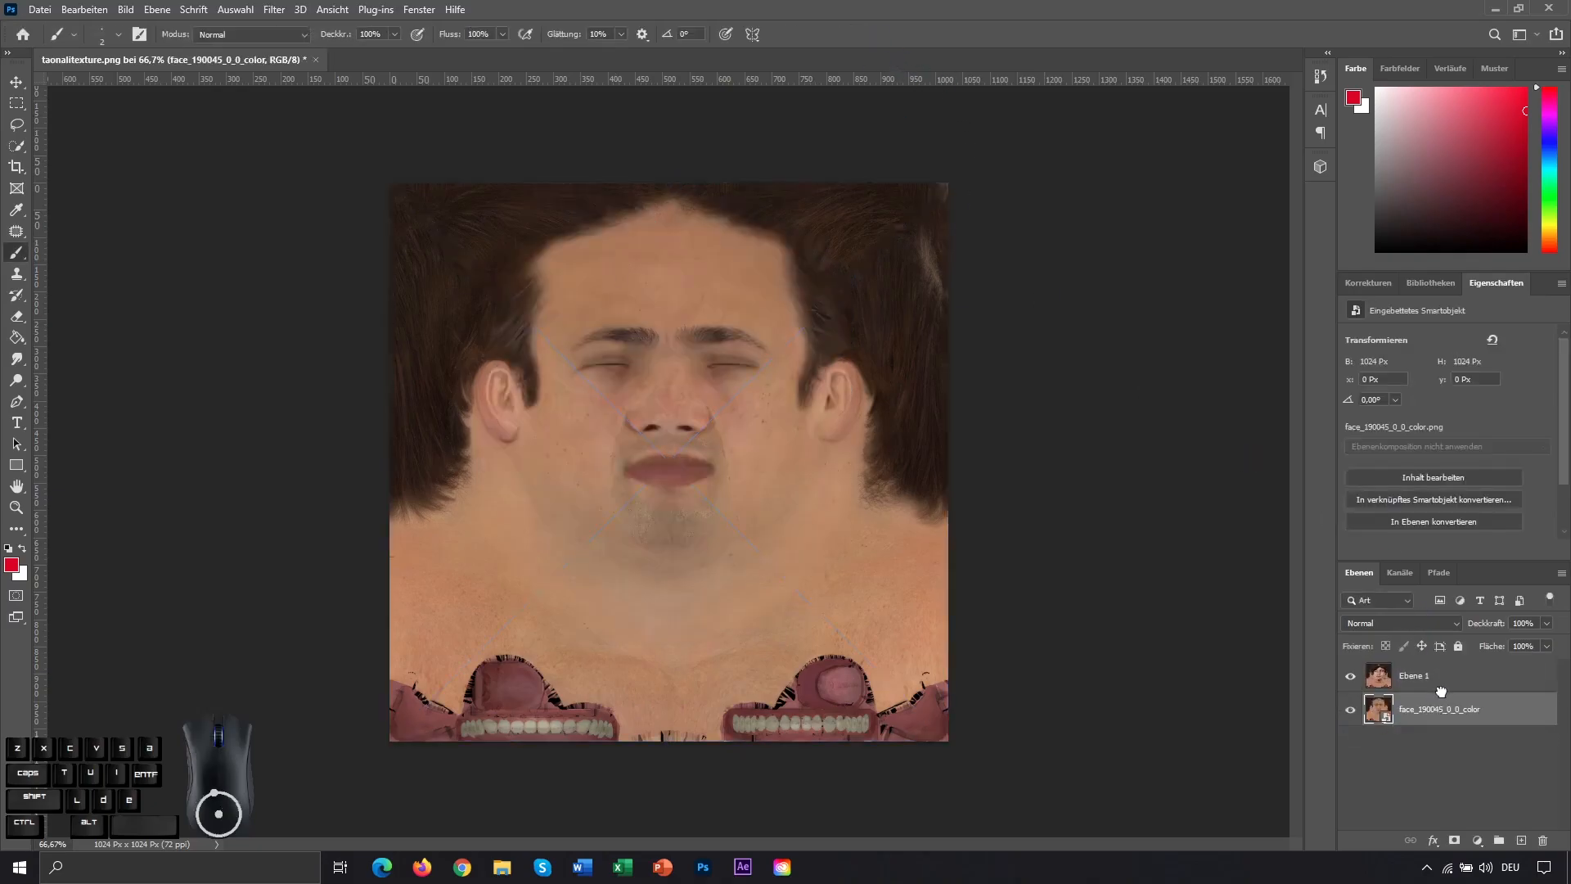
{"action": "left_click", "coordinate": [1440, 678]}
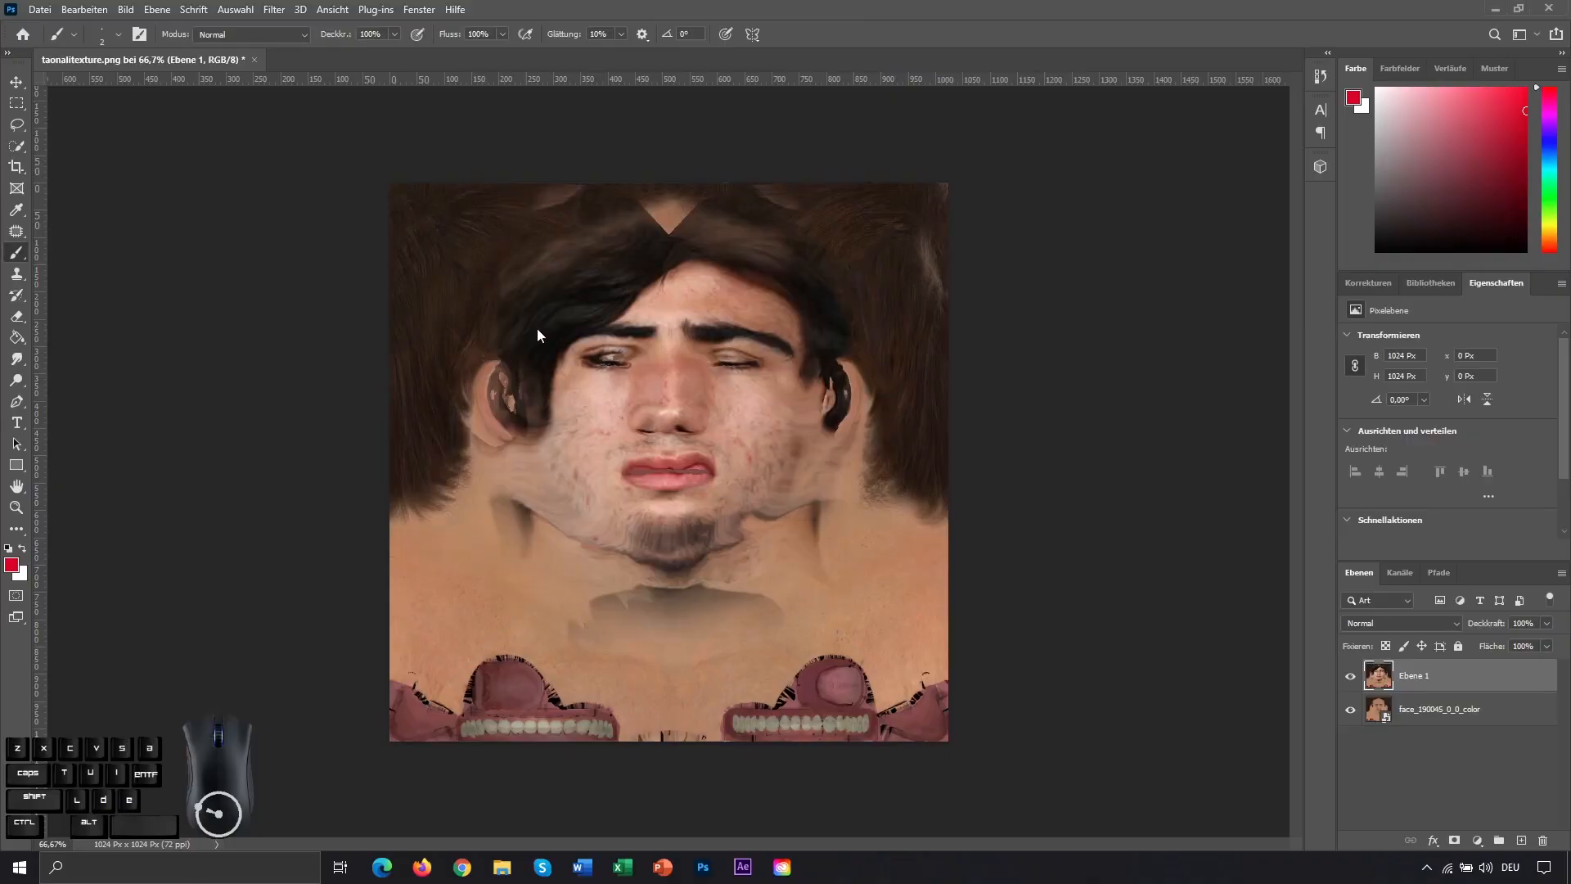
Step: Place the front face photo over the texture and scale it to about 1029 px
{"action": "key", "text": "ctrl+t"}
{"action": "left_click_drag", "start_coordinate": [684, 446], "coordinate": [970, 199], "text": "alt"}
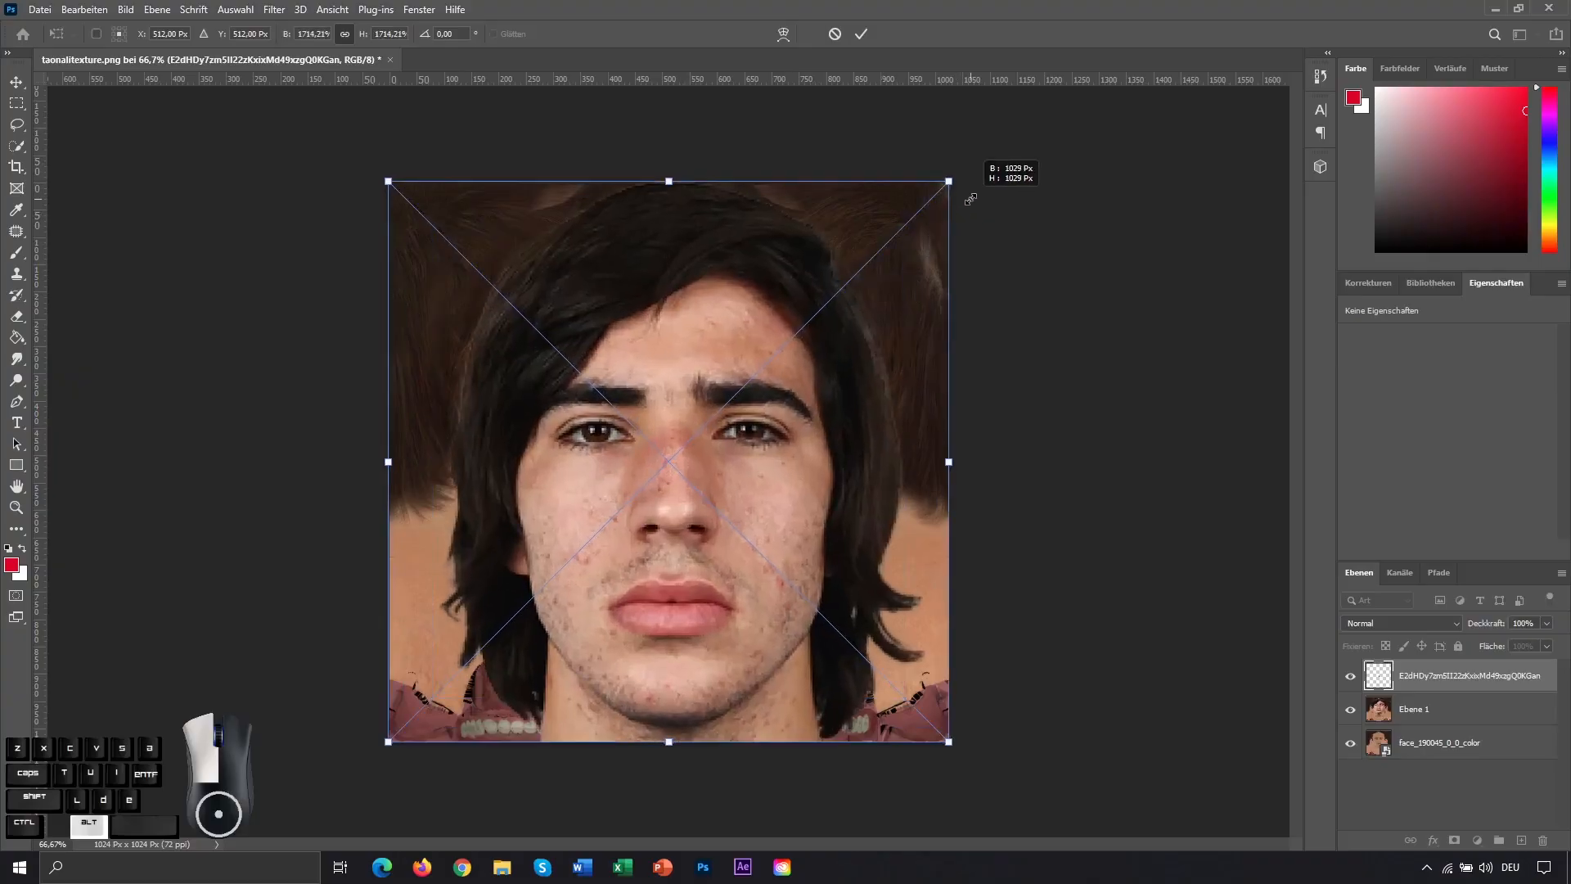
{"action": "left_click", "coordinate": [862, 34], "text": "alt"}
{"action": "scroll", "coordinate": [551, 463], "scroll_direction": "up", "scroll_amount": 2}
Step: Copy a rectangular area around the photo's mouth to a new layer and hide the photo layer
{"action": "left_click", "coordinate": [16, 103]}
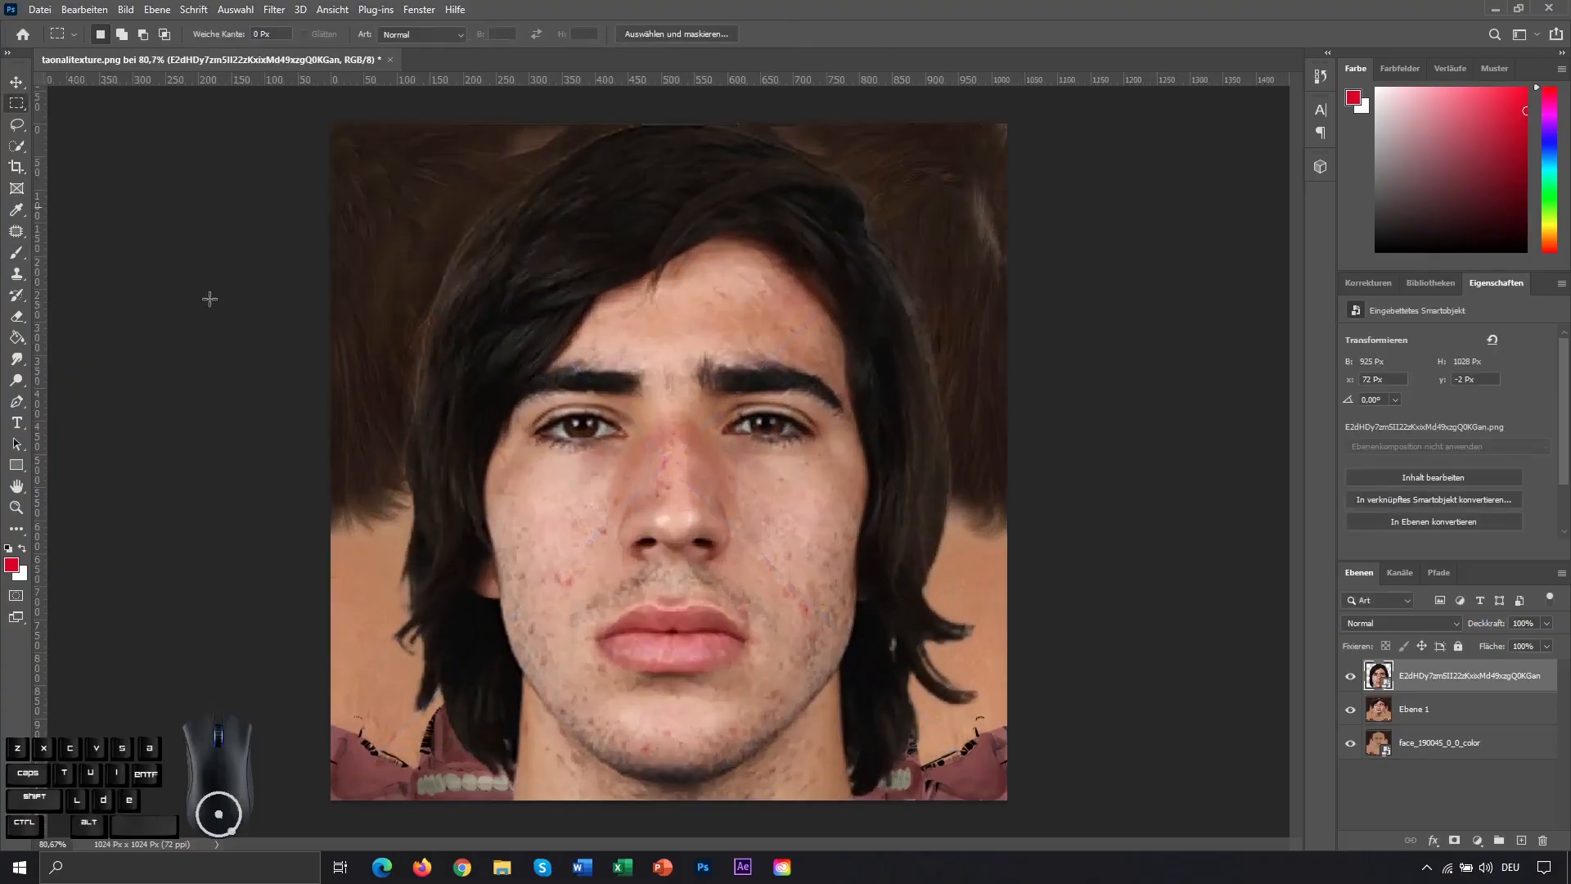
{"action": "scroll", "coordinate": [549, 565], "scroll_direction": "up", "scroll_amount": 3}
{"action": "key", "text": "ctrl+c"}
{"action": "key", "text": "ctrl+v"}
{"action": "left_click", "coordinate": [1351, 709]}
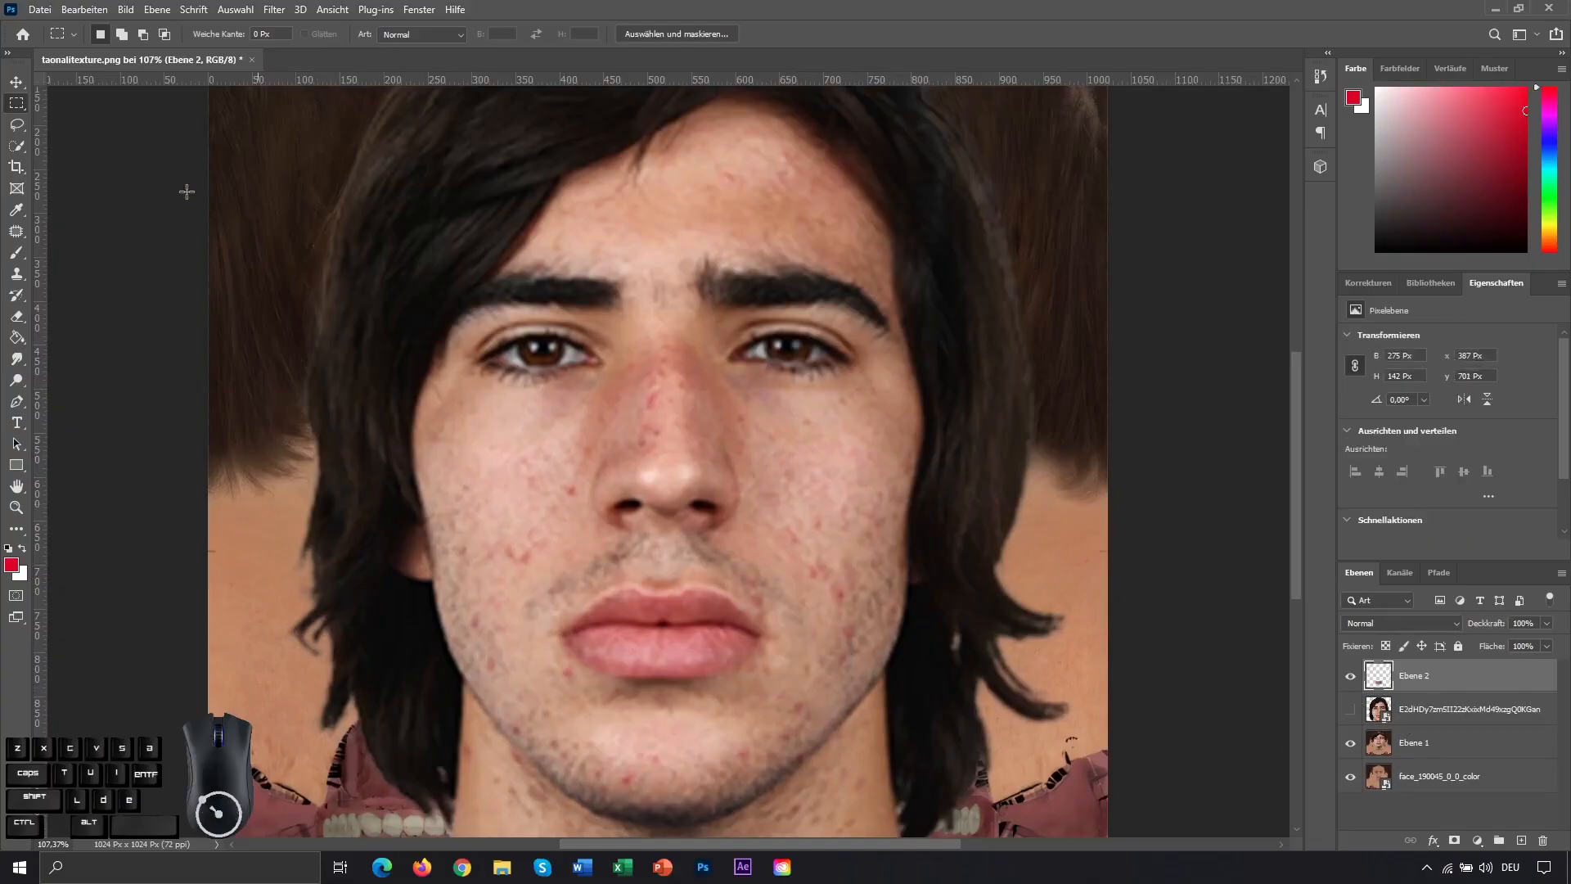
Step: Move the copied mouth over the texture's mouth and scale it to about 70% to fit
{"action": "key", "text": "v"}
{"action": "left_click_drag", "start_coordinate": [690, 658], "coordinate": [698, 508]}
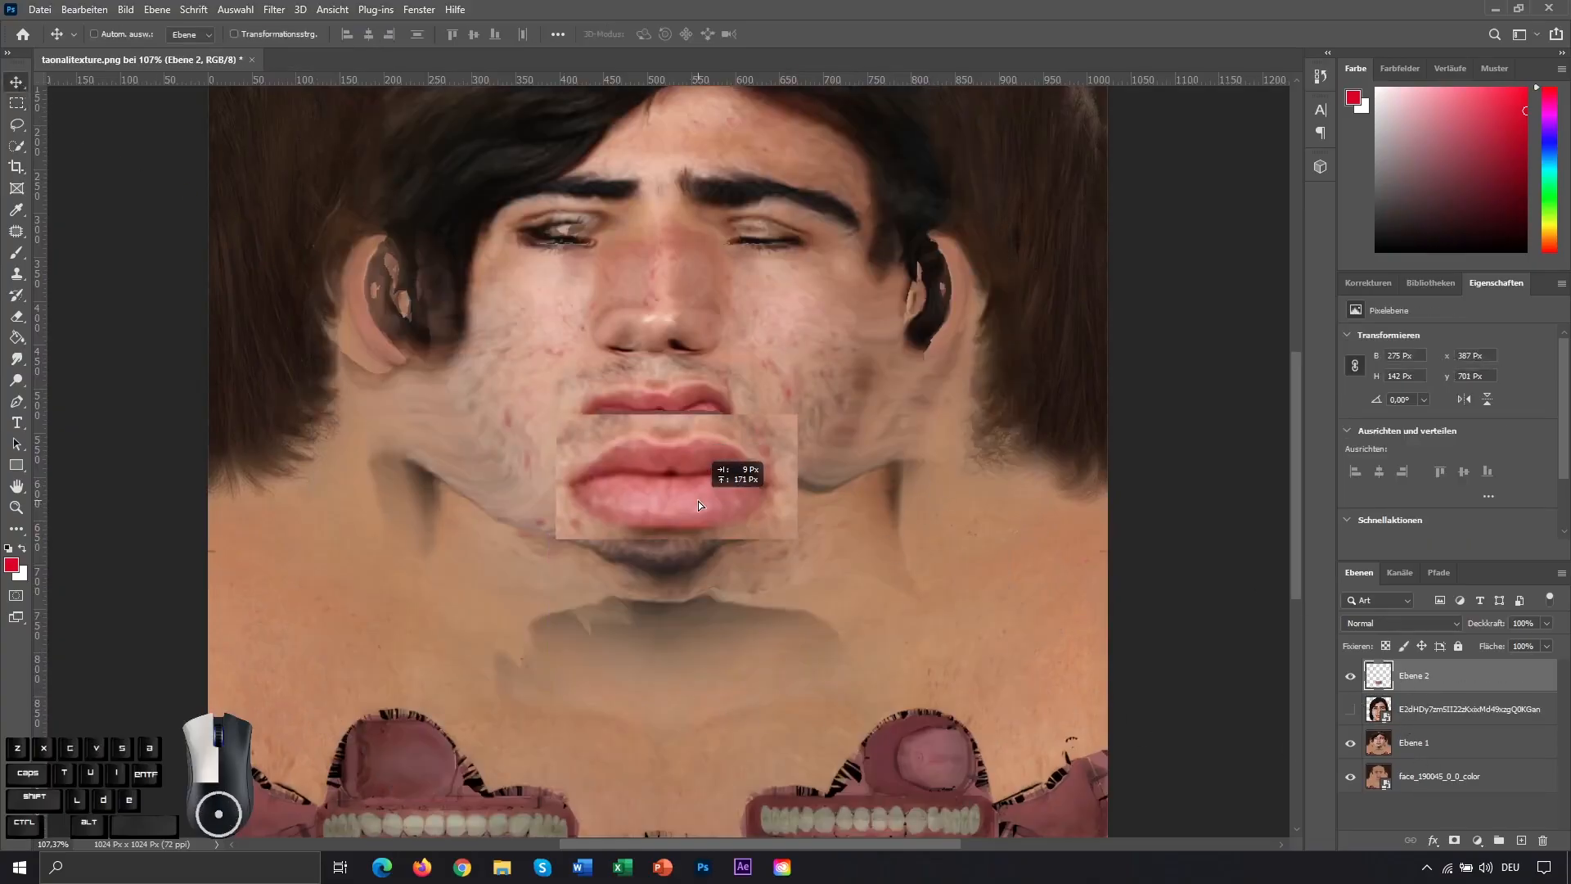
{"action": "key", "text": "ctrl+t"}
{"action": "left_click_drag", "start_coordinate": [796, 416], "coordinate": [778, 364]}
{"action": "scroll", "coordinate": [681, 349], "scroll_direction": "up", "scroll_amount": 4}
{"action": "left_click_drag", "start_coordinate": [743, 425], "coordinate": [752, 421]}
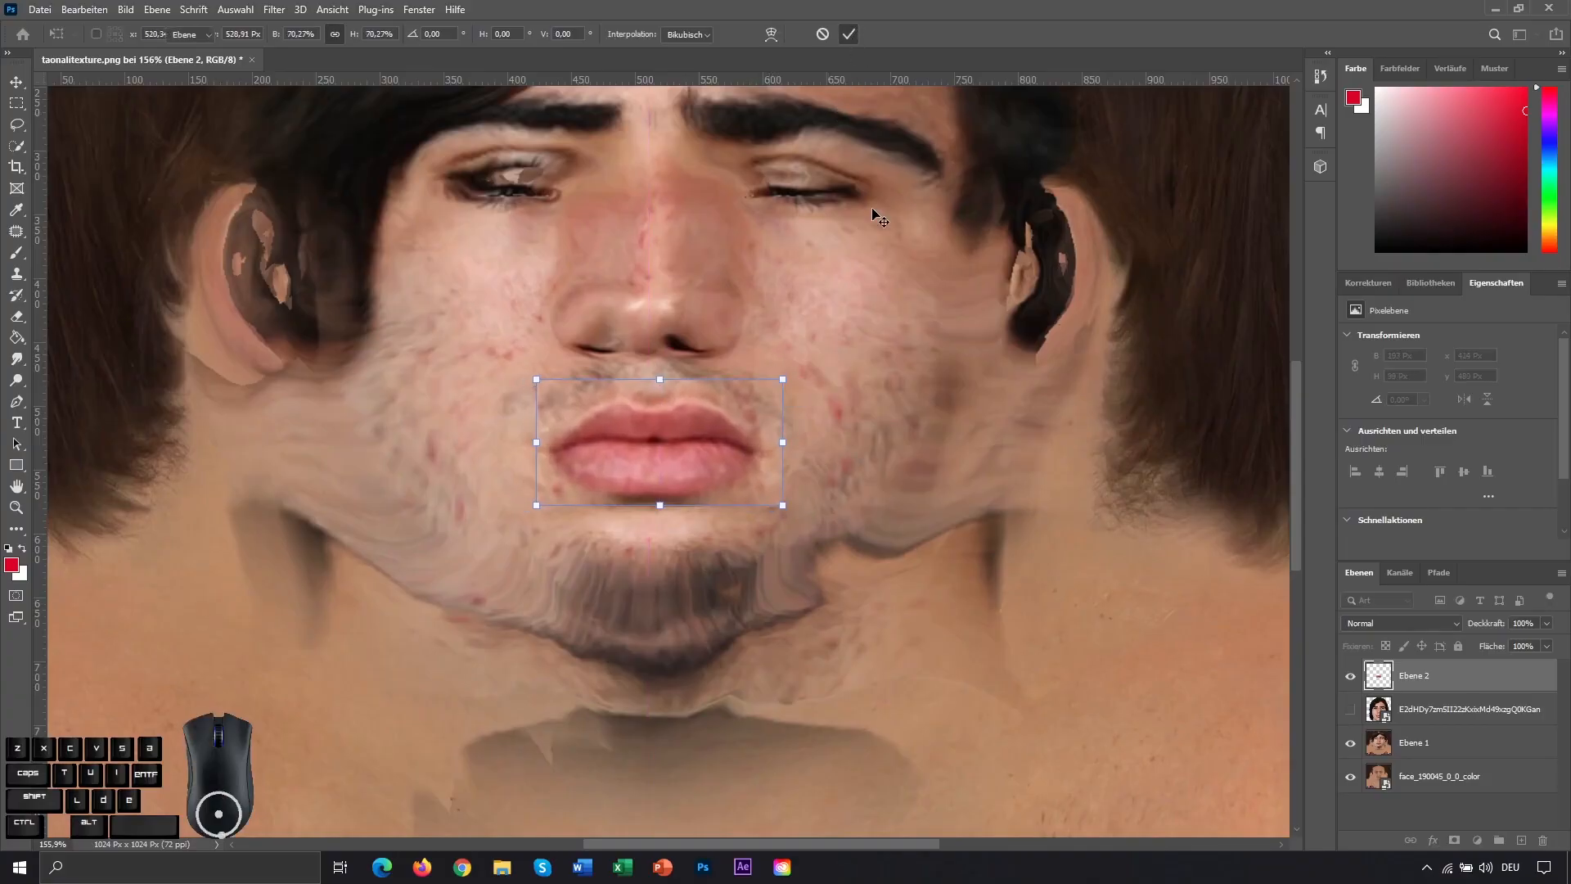
{"action": "key", "text": "Return"}
Step: Delete the copied mouth layer and the face photo layer
{"action": "scroll", "coordinate": [862, 491], "scroll_direction": "down", "scroll_amount": 6}
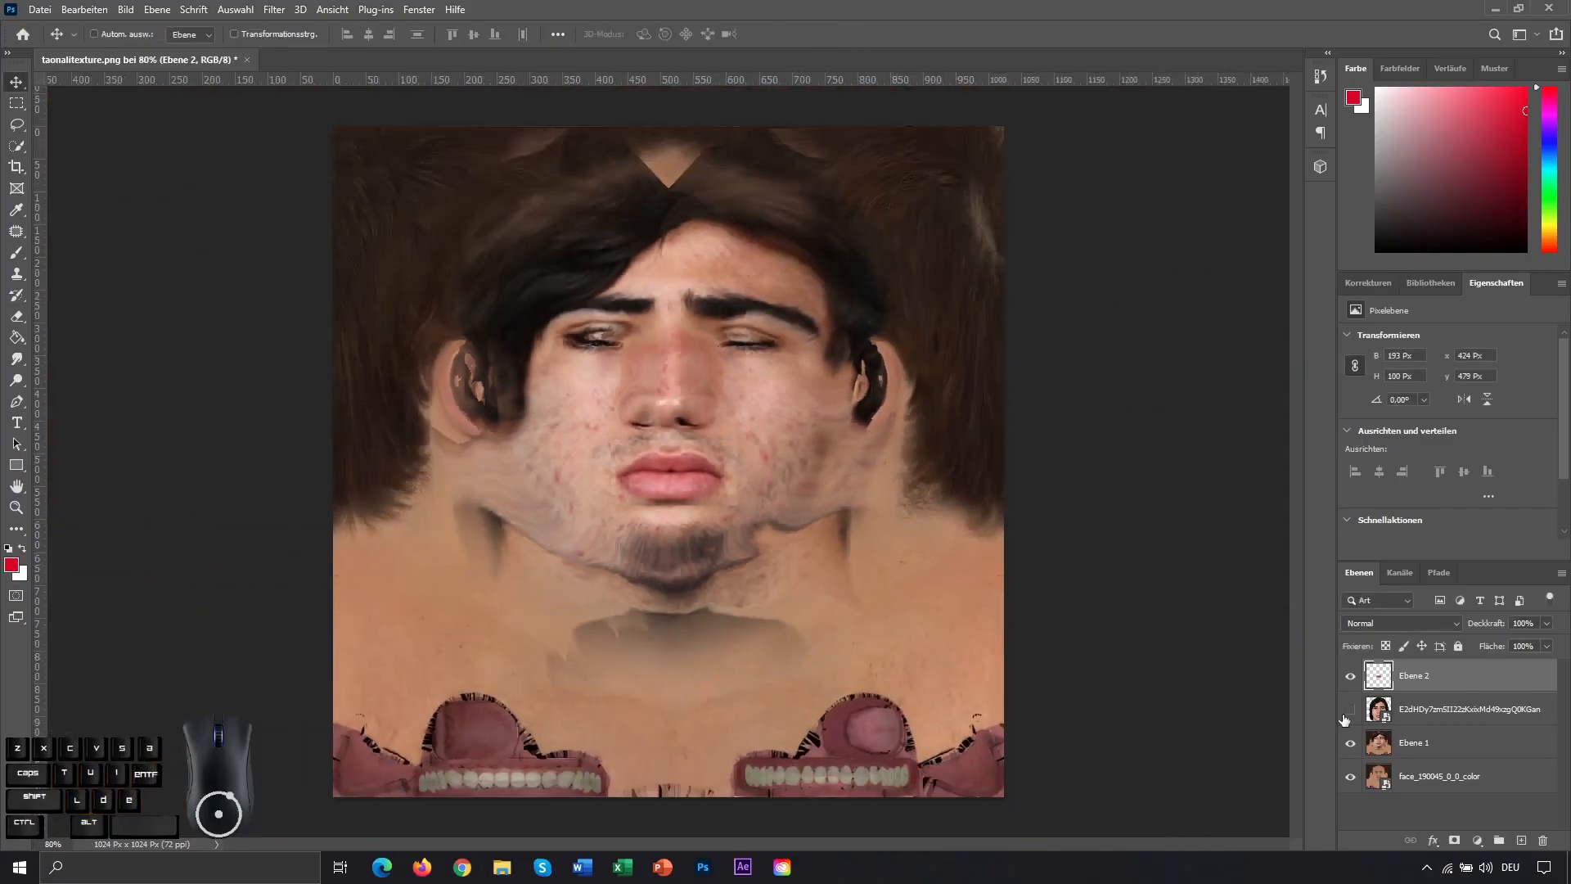
{"action": "left_click_drag", "start_coordinate": [1471, 707], "coordinate": [1543, 840], "text": "ctrl"}
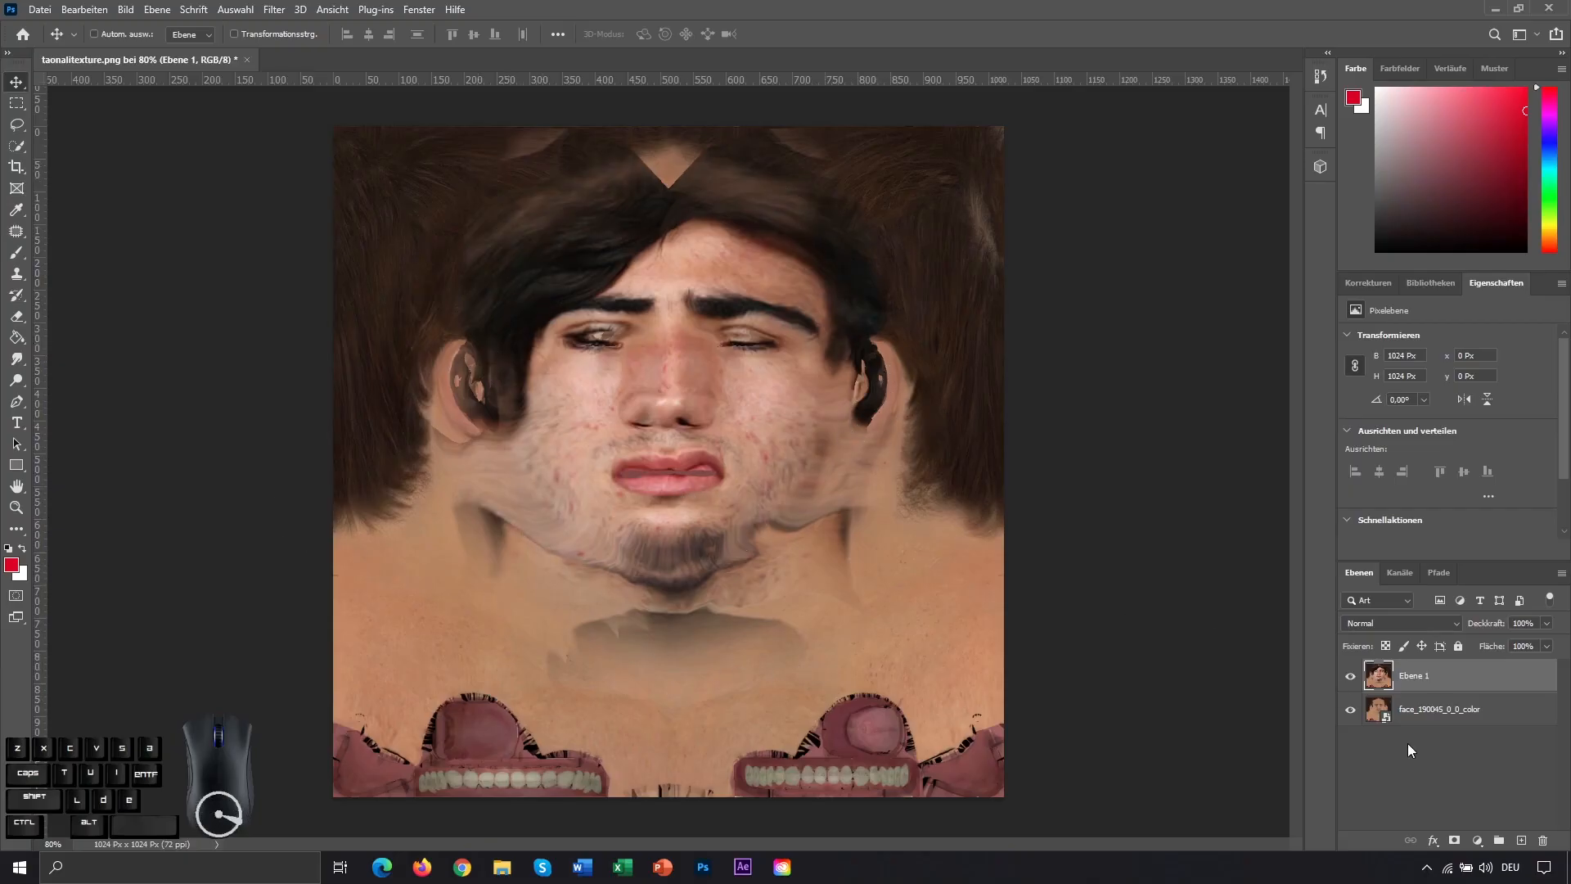
Step: Add a layer mask to Ebene 1 and paint it completely black to hide the whole painted texture
{"action": "left_click", "coordinate": [1455, 842]}
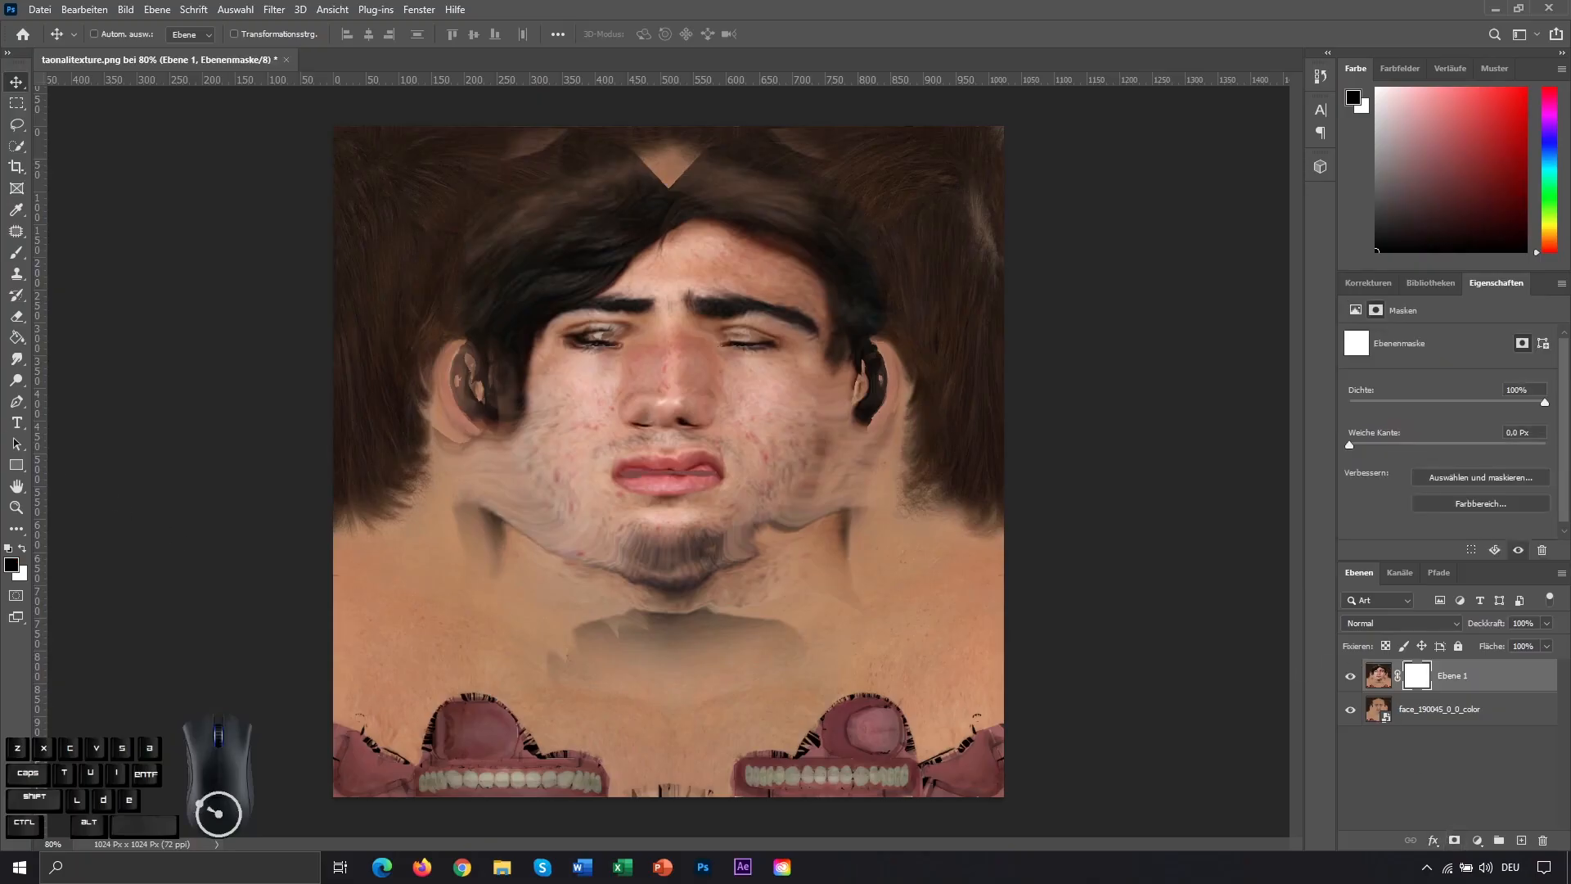
{"action": "left_click", "coordinate": [17, 252]}
{"action": "right_click_drag", "start_coordinate": [817, 527], "coordinate": [851, 508], "text": "alt"}
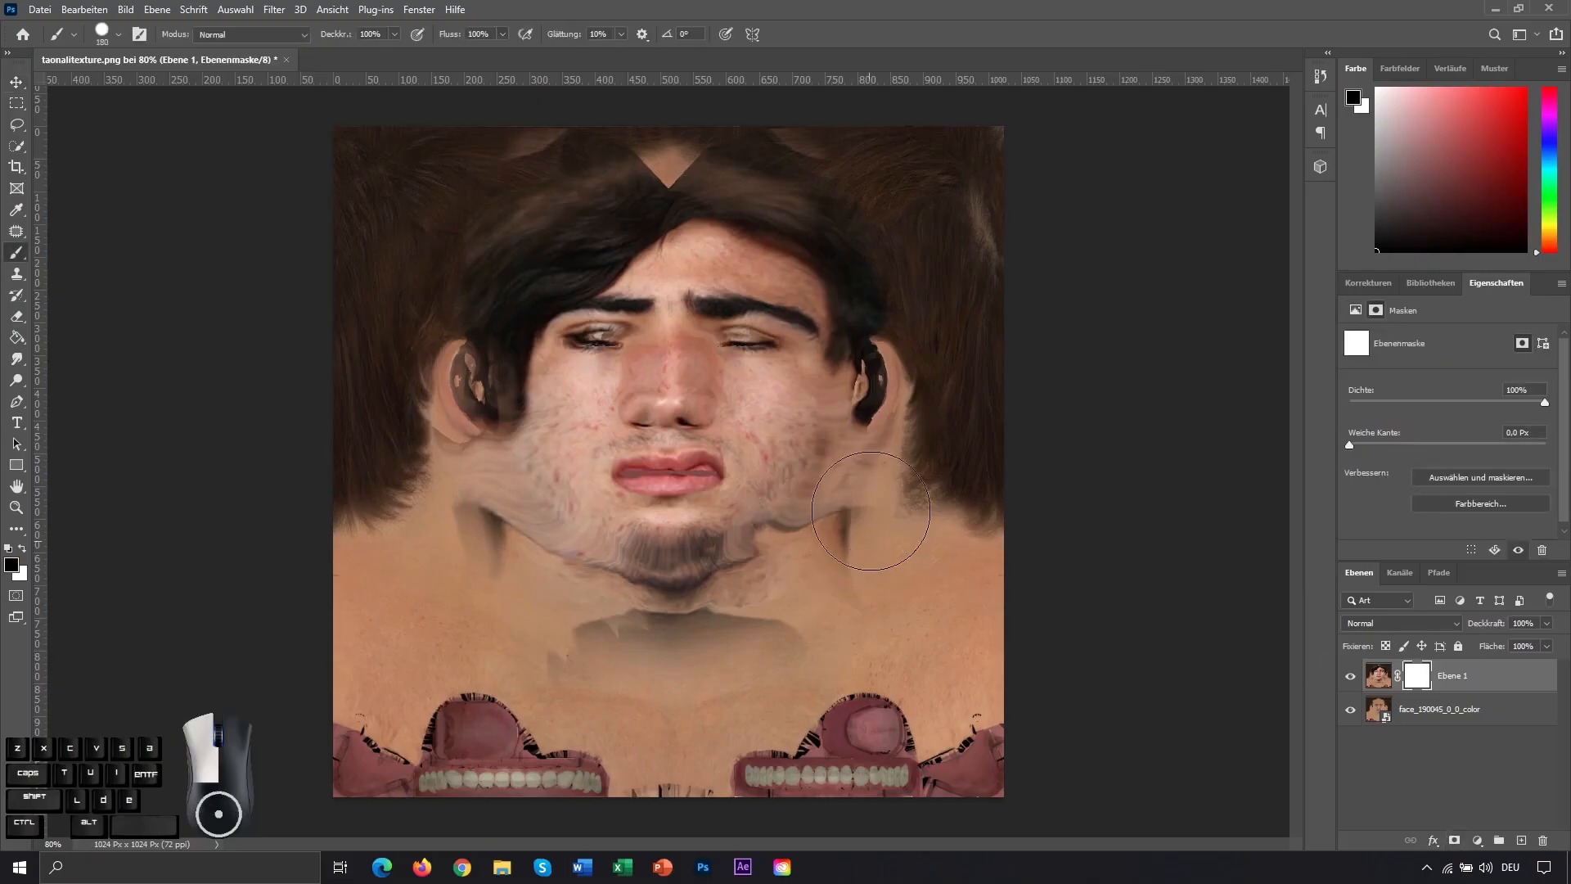
{"action": "left_click_drag", "start_coordinate": [851, 508], "coordinate": [890, 503]}
{"action": "mouse_move", "coordinate": [847, 228]}
{"action": "left_mouse_down"}
{"action": "mouse_move", "coordinate": [895, 188]}
{"action": "mouse_move", "coordinate": [467, 243]}
{"action": "mouse_move", "coordinate": [866, 353]}
{"action": "mouse_move", "coordinate": [940, 456]}
{"action": "mouse_move", "coordinate": [1059, 562]}
{"action": "mouse_move", "coordinate": [1182, 737]}
{"action": "left_mouse_up"}
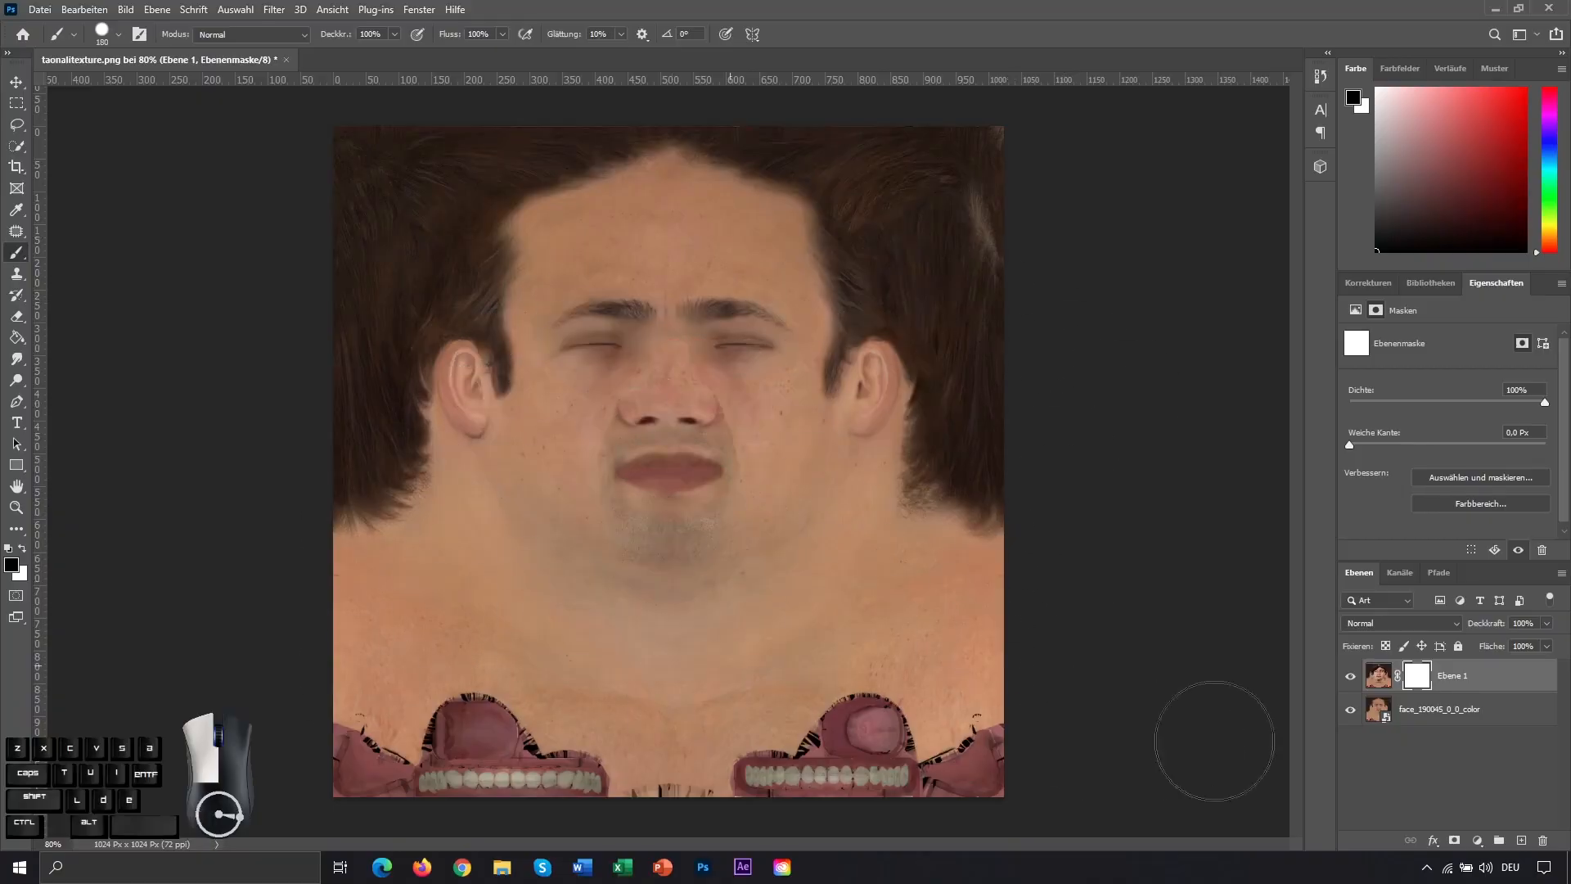
{"action": "left_click_drag", "start_coordinate": [314, 706], "coordinate": [988, 633]}
{"action": "mouse_move", "coordinate": [335, 425]}
{"action": "left_mouse_down"}
{"action": "mouse_move", "coordinate": [278, 391]}
{"action": "mouse_move", "coordinate": [677, 1]}
{"action": "mouse_move", "coordinate": [934, 158]}
{"action": "mouse_move", "coordinate": [896, 173]}
{"action": "left_mouse_up"}
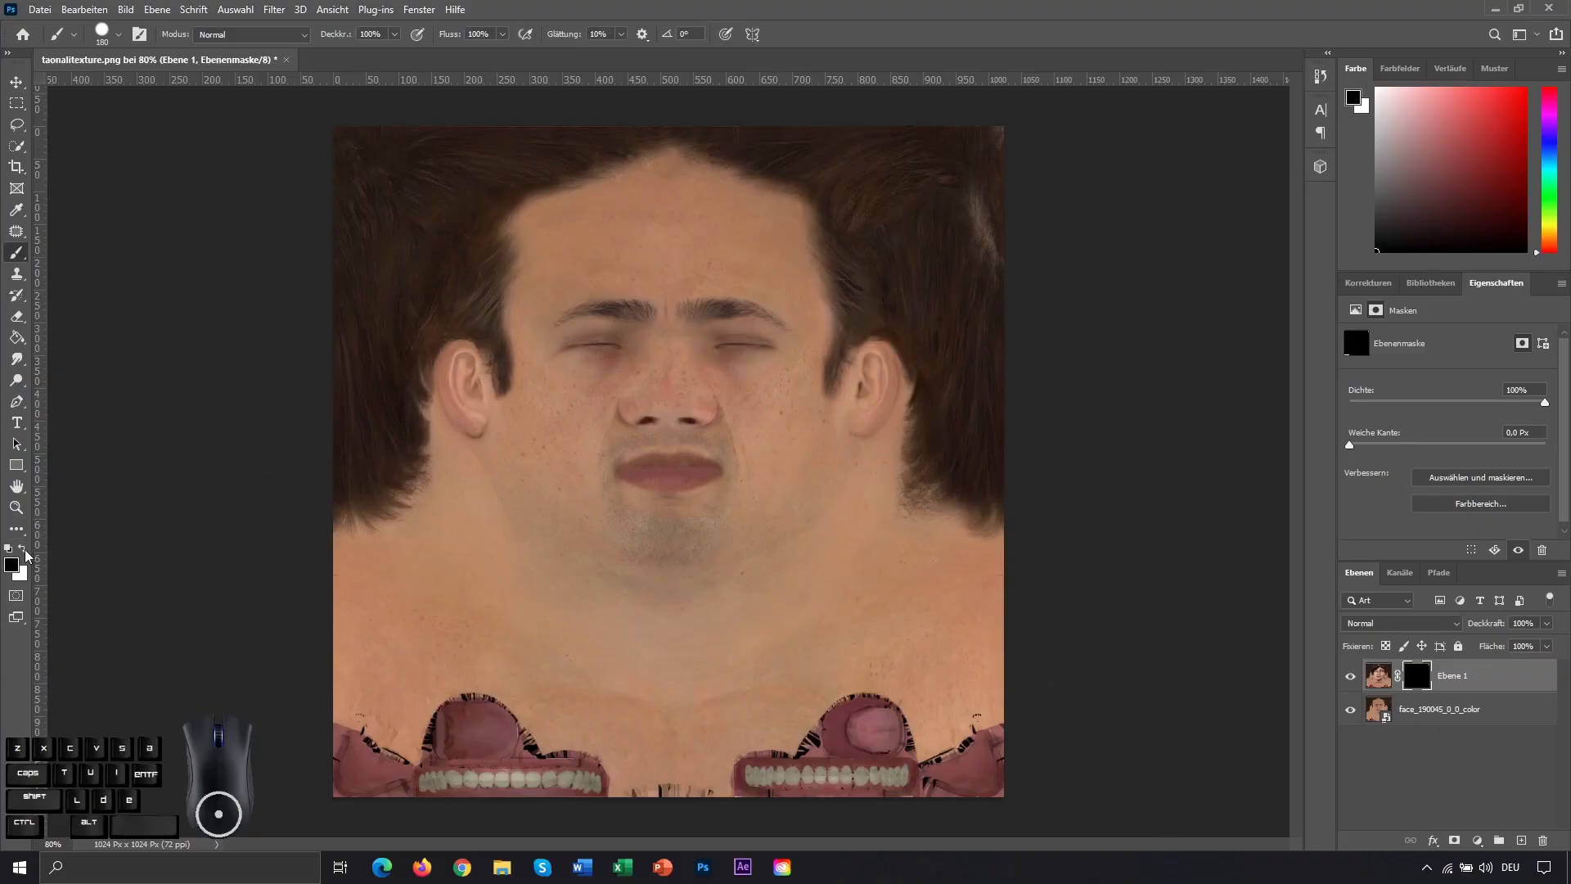
Step: Paint white on the Ebene 1 mask with a soft brush of about 117 px to reveal the face's central features
{"action": "left_click", "coordinate": [24, 549]}
{"action": "right_click_drag", "start_coordinate": [659, 462], "coordinate": [711, 366], "text": "alt"}
{"action": "right_click", "coordinate": [720, 411]}
{"action": "right_click_drag", "start_coordinate": [640, 459], "coordinate": [563, 438], "text": "alt"}
{"action": "right_click_drag", "start_coordinate": [672, 438], "coordinate": [658, 439], "text": "alt"}
{"action": "mouse_move", "coordinate": [667, 400]}
{"action": "left_mouse_down"}
{"action": "mouse_move", "coordinate": [655, 347]}
{"action": "mouse_move", "coordinate": [617, 351]}
{"action": "mouse_move", "coordinate": [614, 326]}
{"action": "mouse_move", "coordinate": [604, 347]}
{"action": "mouse_move", "coordinate": [764, 363]}
{"action": "mouse_move", "coordinate": [749, 396]}
{"action": "mouse_move", "coordinate": [769, 414]}
{"action": "mouse_move", "coordinate": [695, 467]}
{"action": "mouse_move", "coordinate": [649, 456]}
{"action": "mouse_move", "coordinate": [589, 407]}
{"action": "mouse_move", "coordinate": [590, 475]}
{"action": "mouse_move", "coordinate": [748, 428]}
{"action": "mouse_move", "coordinate": [655, 519]}
{"action": "mouse_move", "coordinate": [573, 456]}
{"action": "mouse_move", "coordinate": [745, 400]}
{"action": "mouse_move", "coordinate": [719, 262]}
{"action": "mouse_move", "coordinate": [719, 323]}
{"action": "mouse_move", "coordinate": [671, 474]}
{"action": "mouse_move", "coordinate": [553, 406]}
{"action": "mouse_move", "coordinate": [754, 414]}
{"action": "mouse_move", "coordinate": [596, 491]}
{"action": "mouse_move", "coordinate": [744, 473]}
{"action": "left_mouse_up"}
{"action": "scroll", "coordinate": [761, 475], "scroll_direction": "up", "scroll_amount": 1, "text": "alt"}
Step: Brighten the face_190045_0_0_color layer with a Levels adjustment, setting midtones to 1.18 and the white input to 231
{"action": "left_click", "coordinate": [1368, 717]}
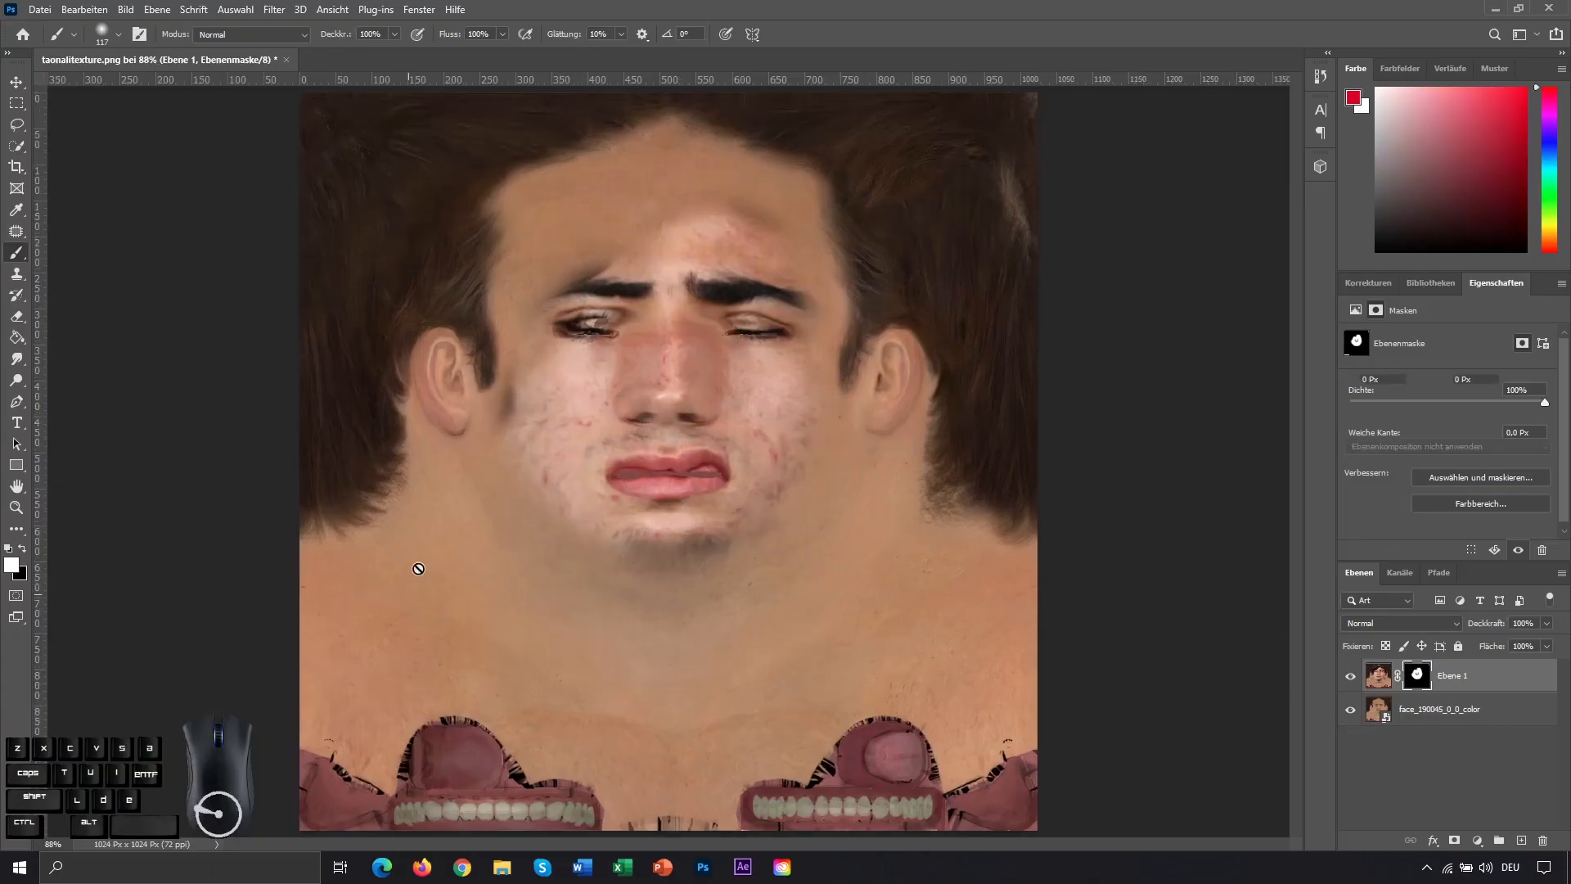
{"action": "key", "text": "v"}
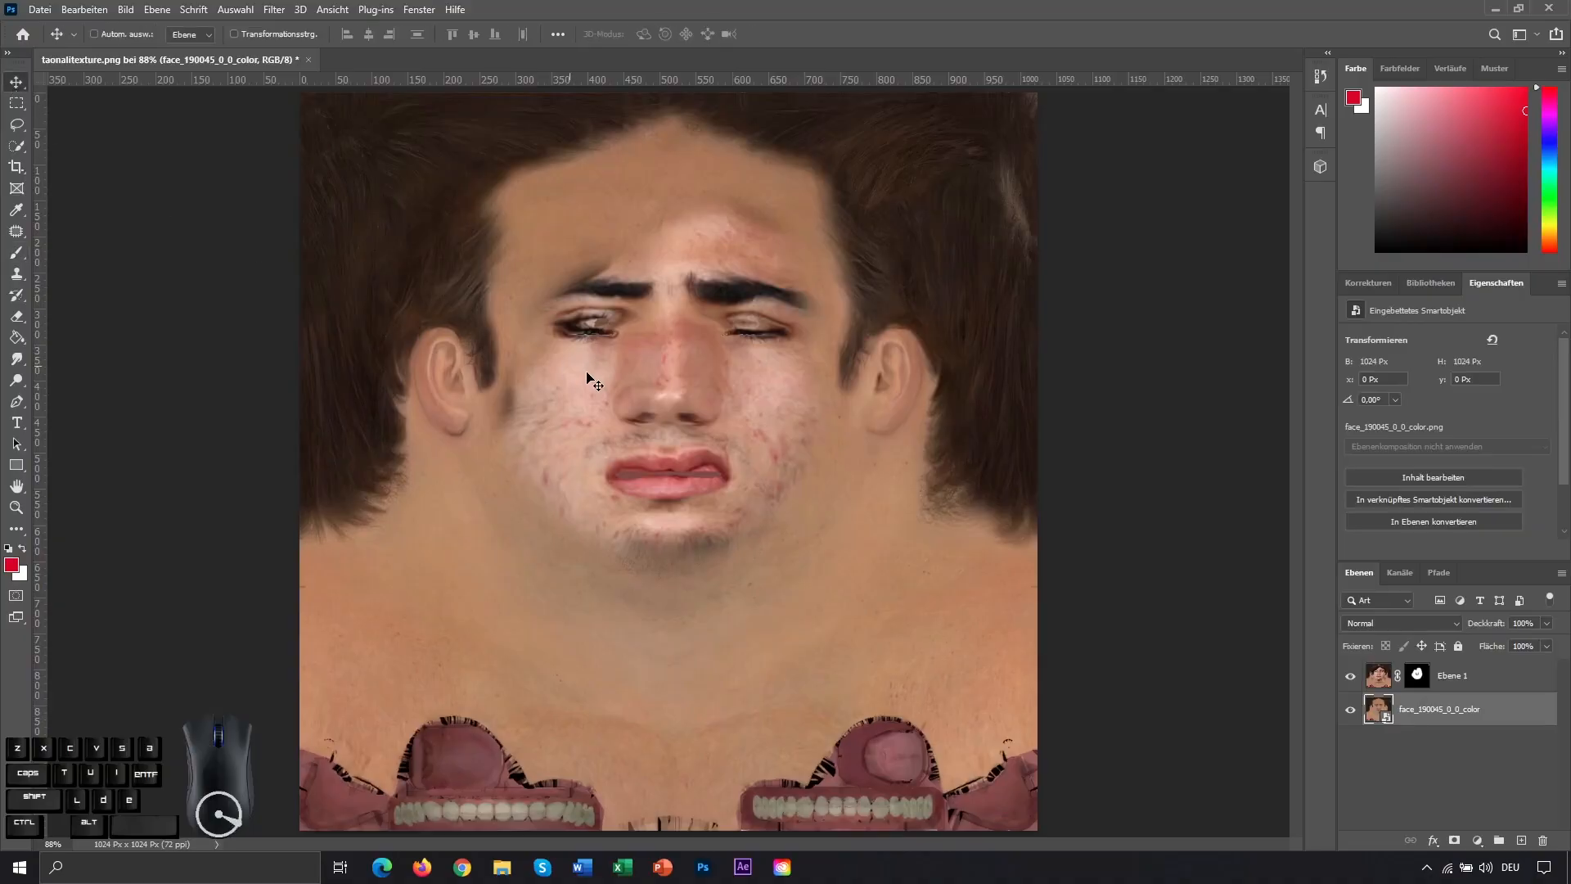
{"action": "key", "text": "ctrl+u"}
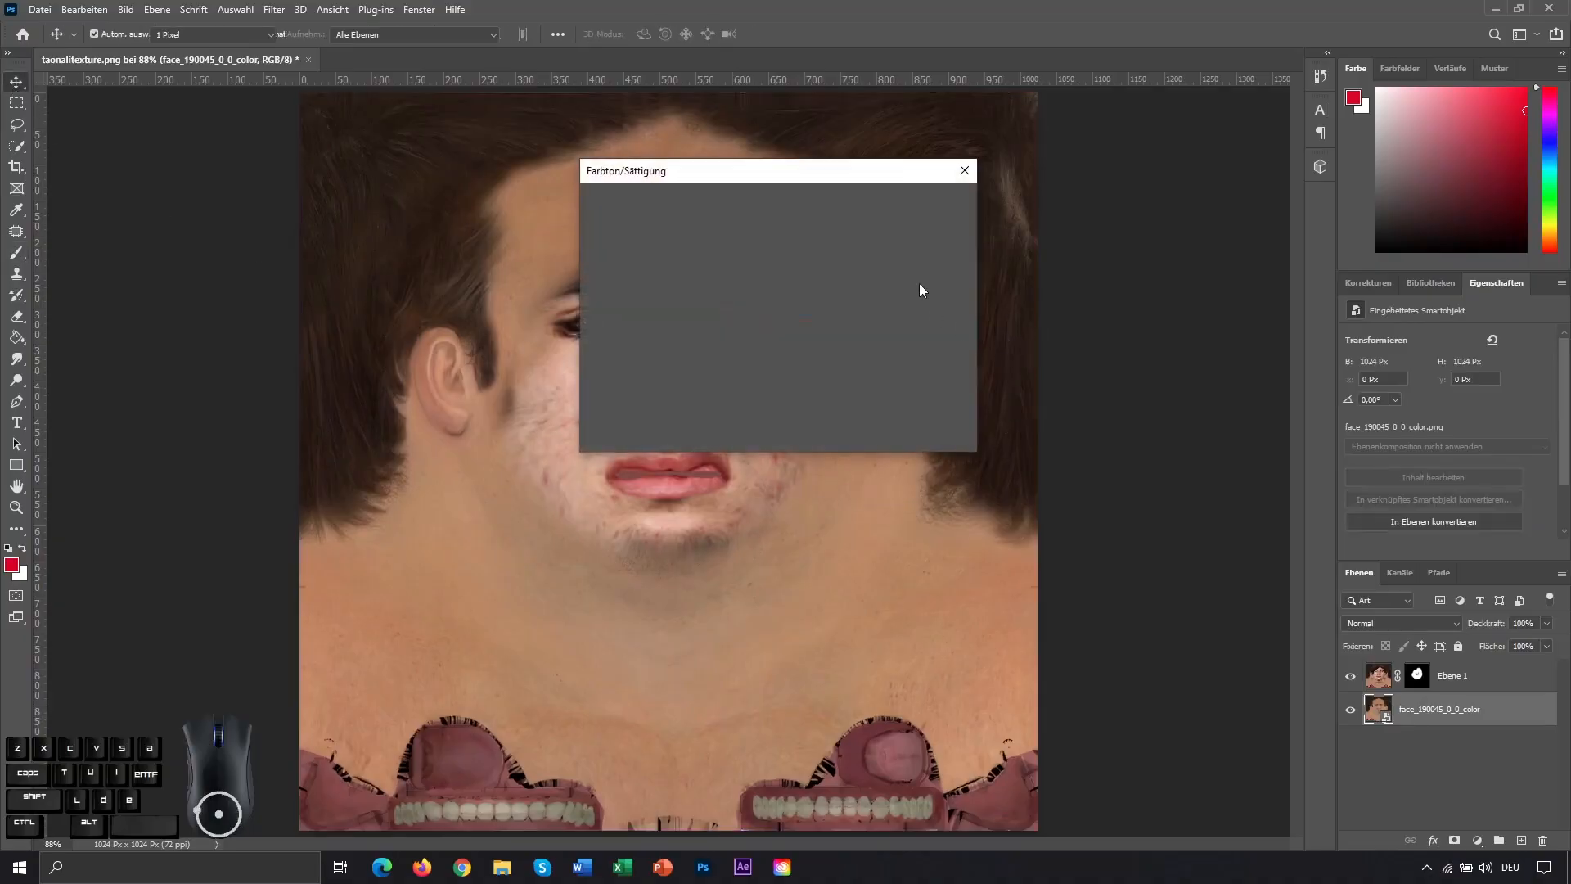
{"action": "left_click", "coordinate": [965, 178]}
{"action": "key", "text": "ctrl+l"}
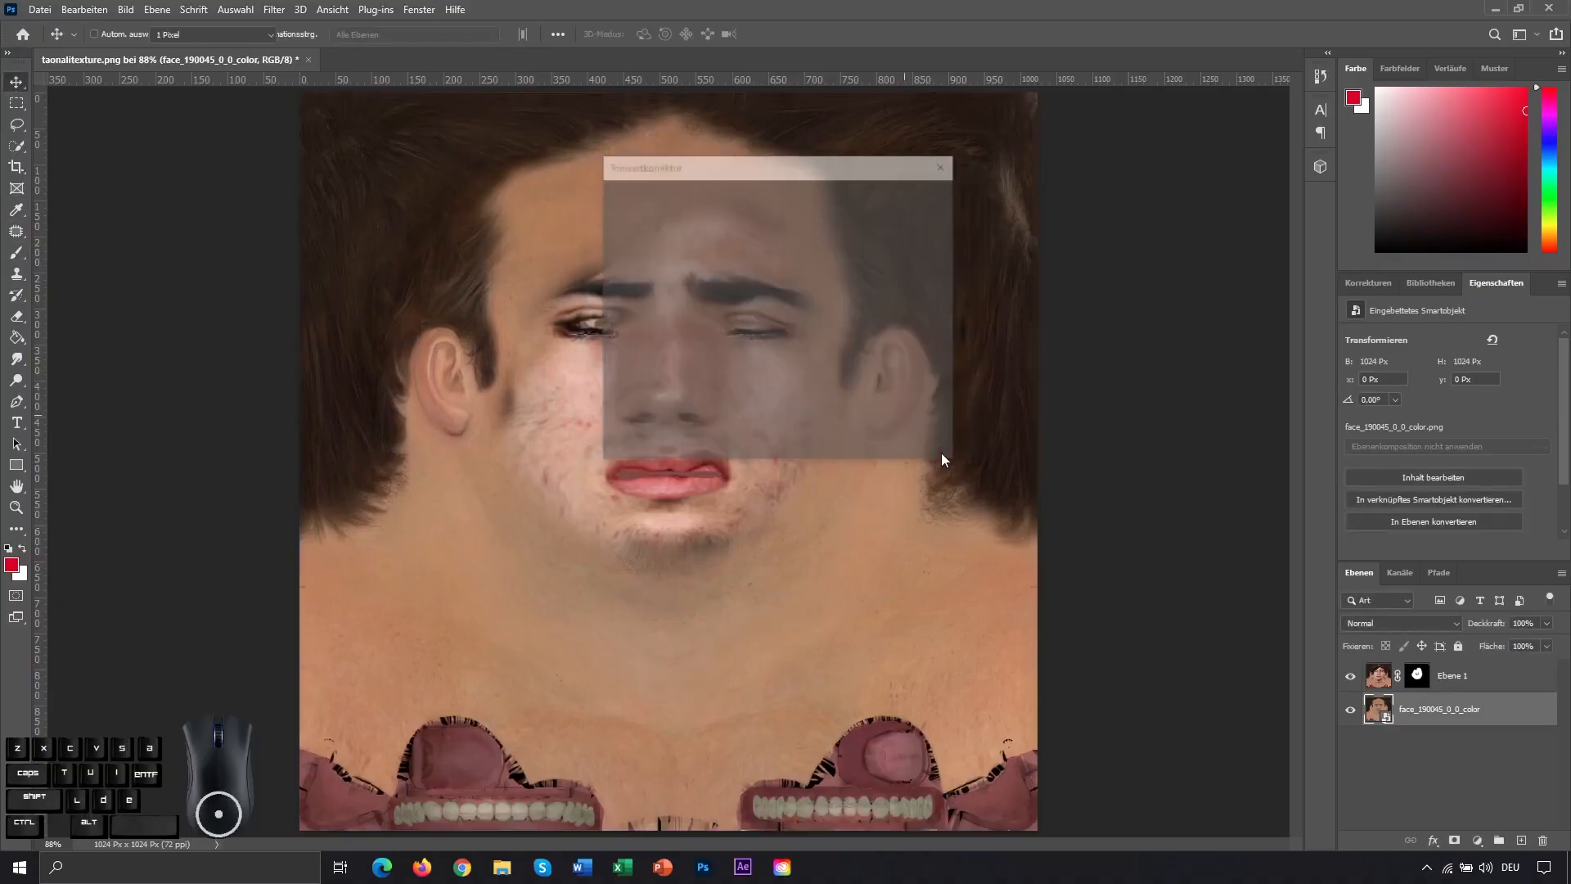
{"action": "left_click_drag", "start_coordinate": [880, 172], "coordinate": [1078, 164]}
{"action": "left_click_drag", "start_coordinate": [1026, 340], "coordinate": [905, 336]}
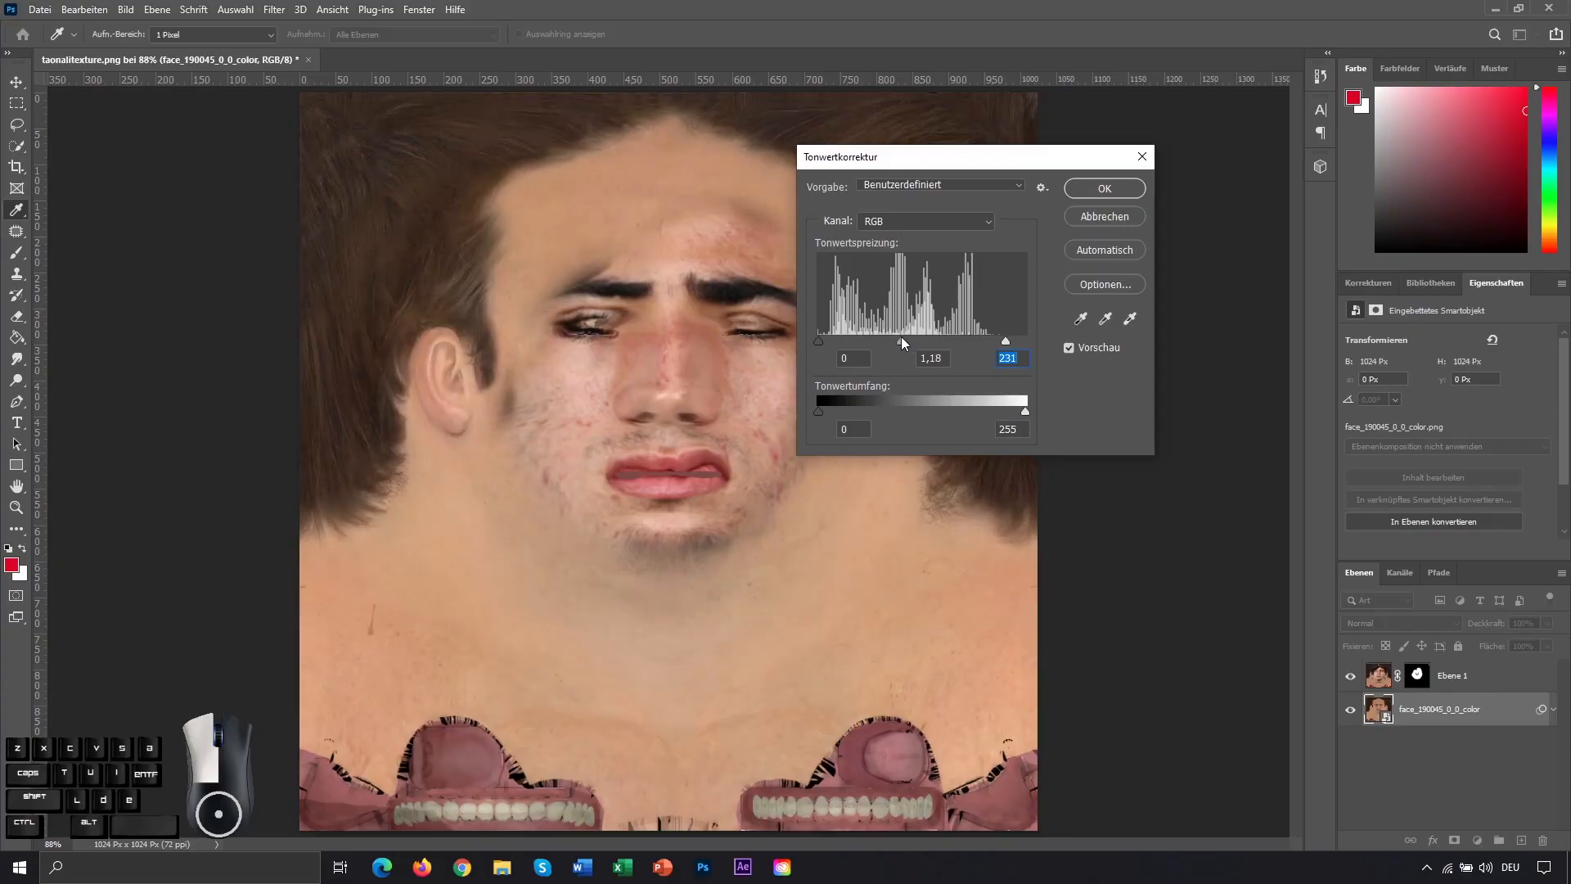
{"action": "left_click", "coordinate": [1105, 189]}
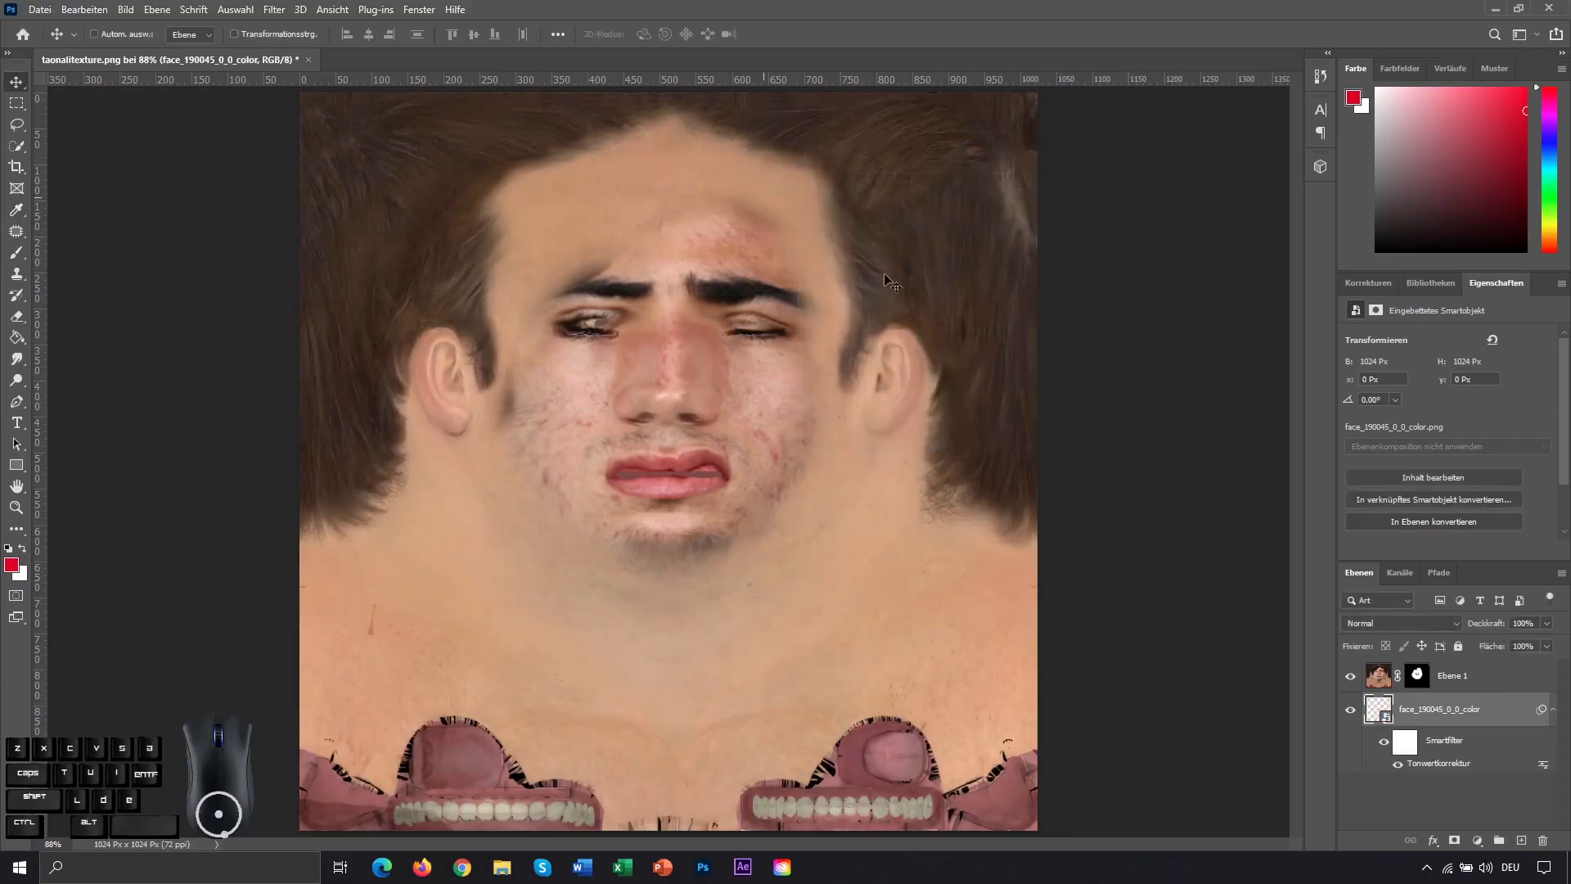
Step: Paint black with a soft brush of about 117 px on the Ebene 1 mask to soften the face's outer edges
{"action": "left_click", "coordinate": [1381, 673]}
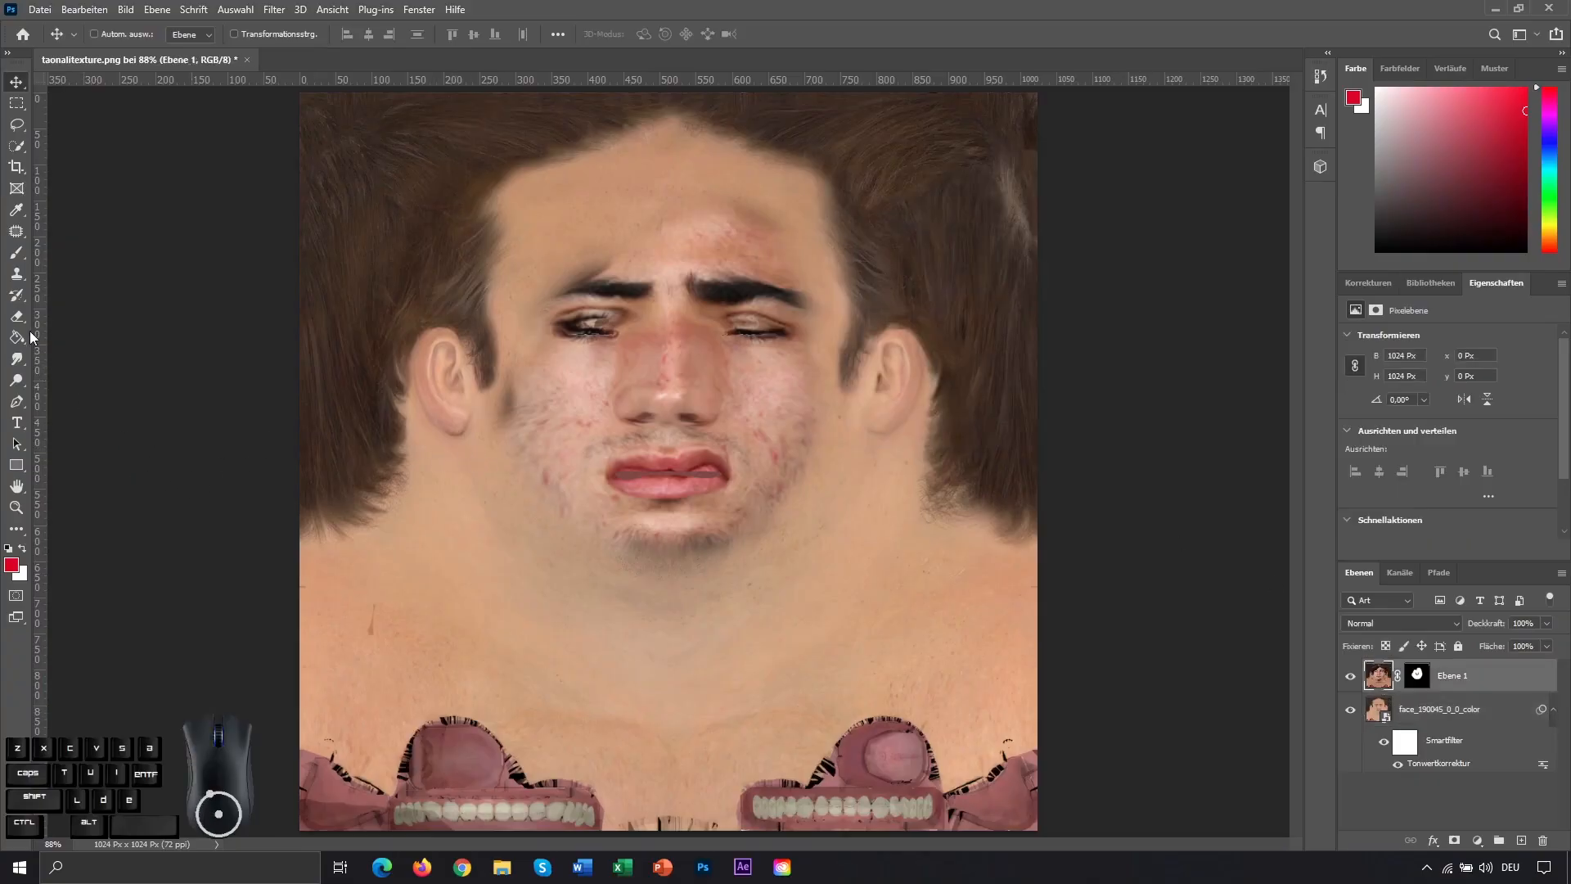
{"action": "left_click", "coordinate": [16, 252]}
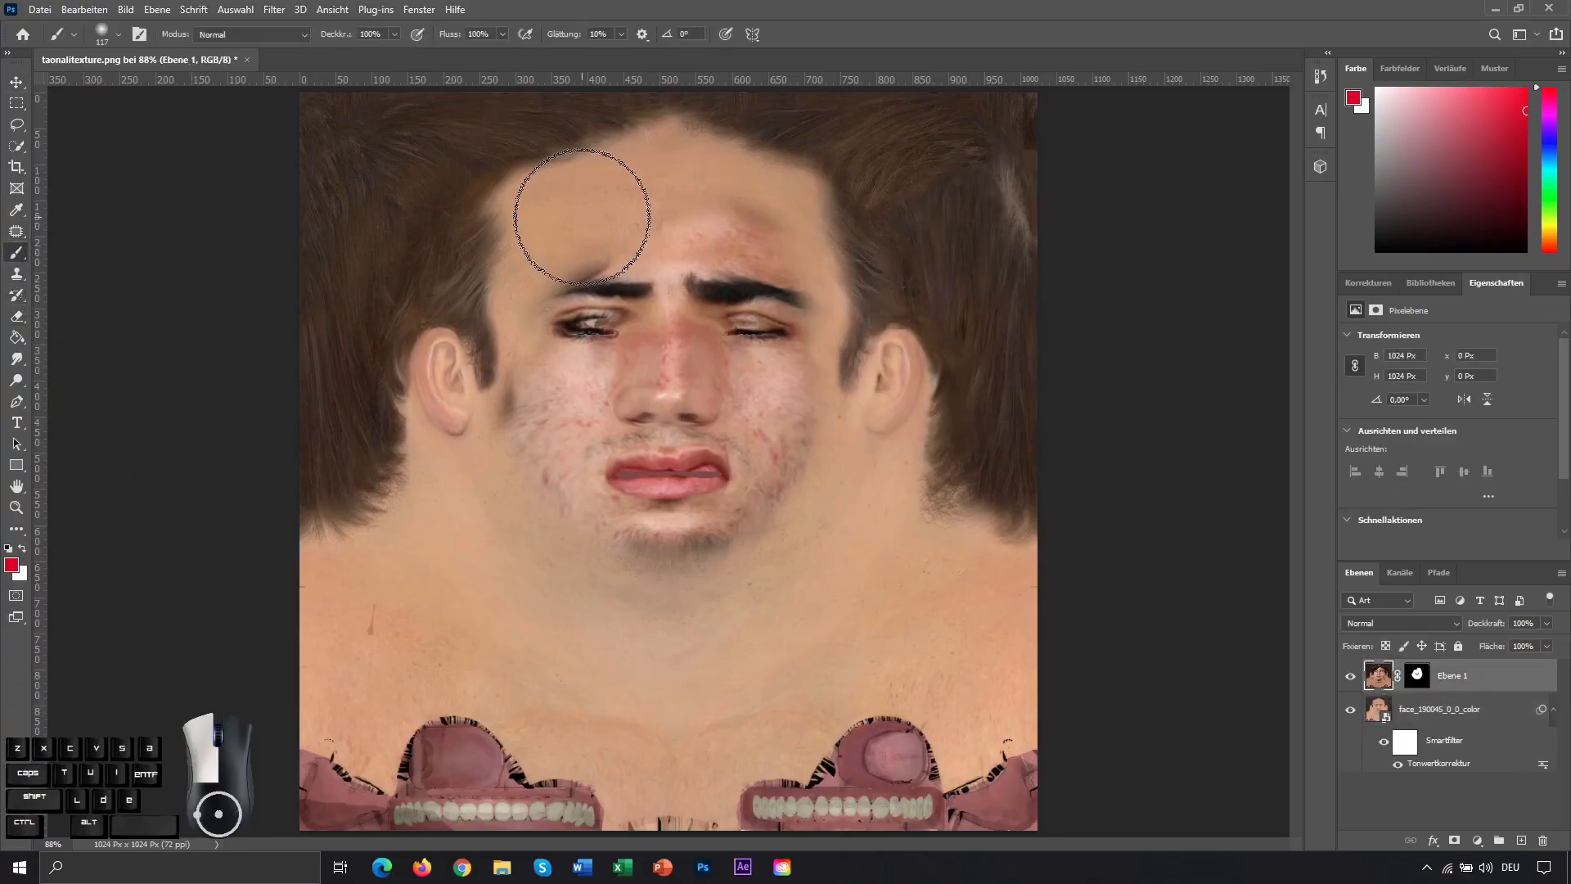
{"action": "left_click_drag", "start_coordinate": [573, 286], "coordinate": [610, 270]}
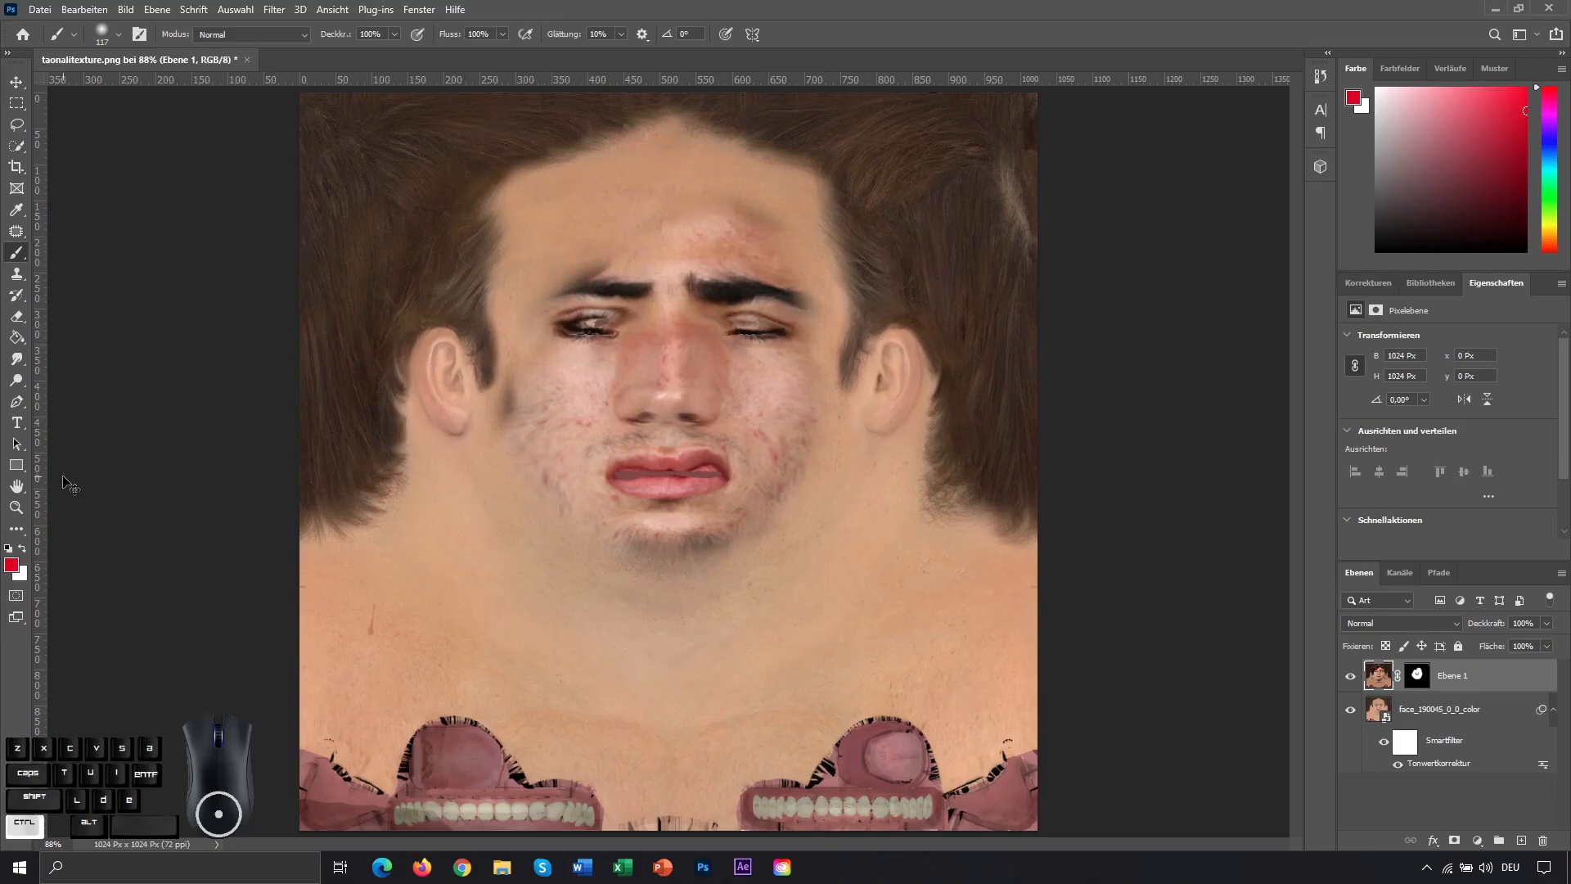
{"action": "left_click", "coordinate": [8, 548]}
{"action": "mouse_move", "coordinate": [547, 289]}
{"action": "left_mouse_down"}
{"action": "mouse_move", "coordinate": [592, 235]}
{"action": "mouse_move", "coordinate": [546, 280]}
{"action": "left_mouse_up"}
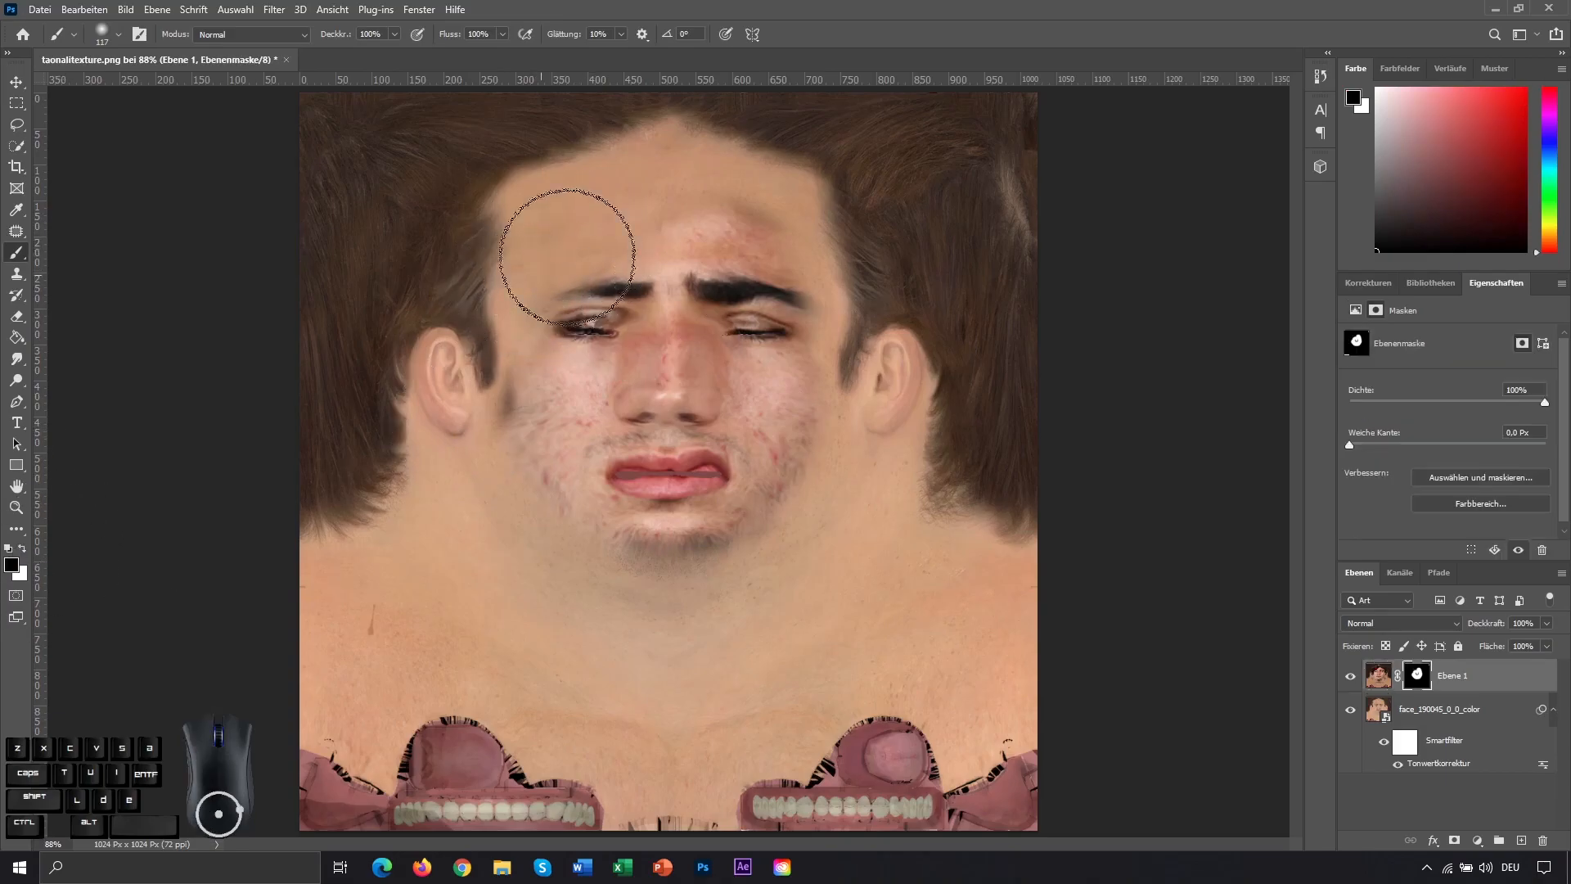
{"action": "mouse_move", "coordinate": [491, 368]}
{"action": "left_mouse_down"}
{"action": "mouse_move", "coordinate": [488, 439]}
{"action": "mouse_move", "coordinate": [458, 479]}
{"action": "left_mouse_up"}
{"action": "left_click_drag", "start_coordinate": [367, 626], "coordinate": [369, 583]}
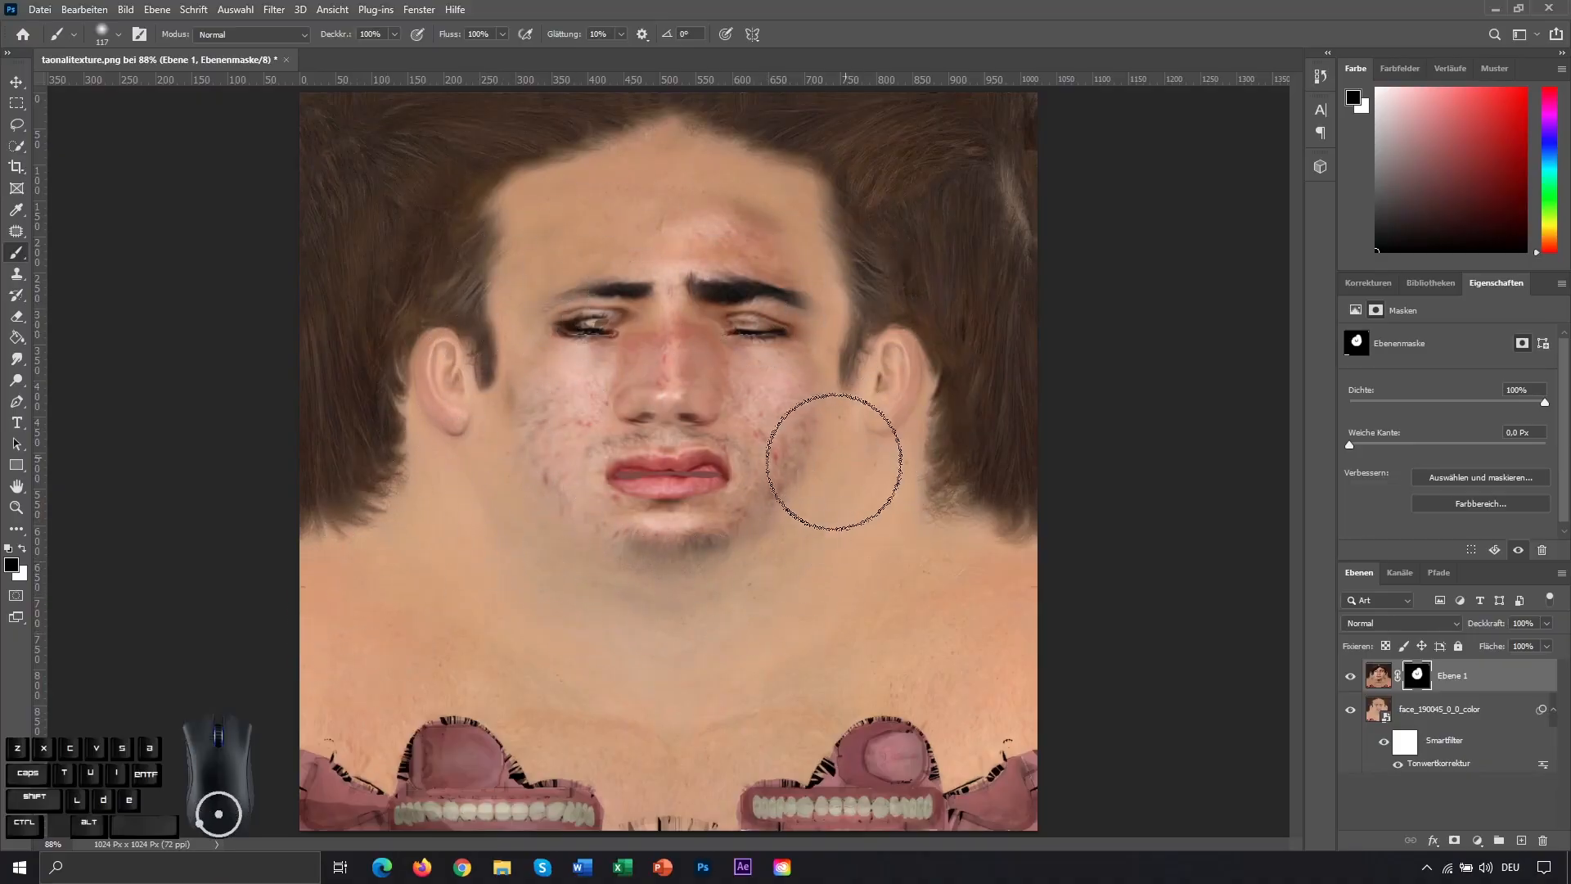
{"action": "left_click_drag", "start_coordinate": [811, 500], "coordinate": [796, 526]}
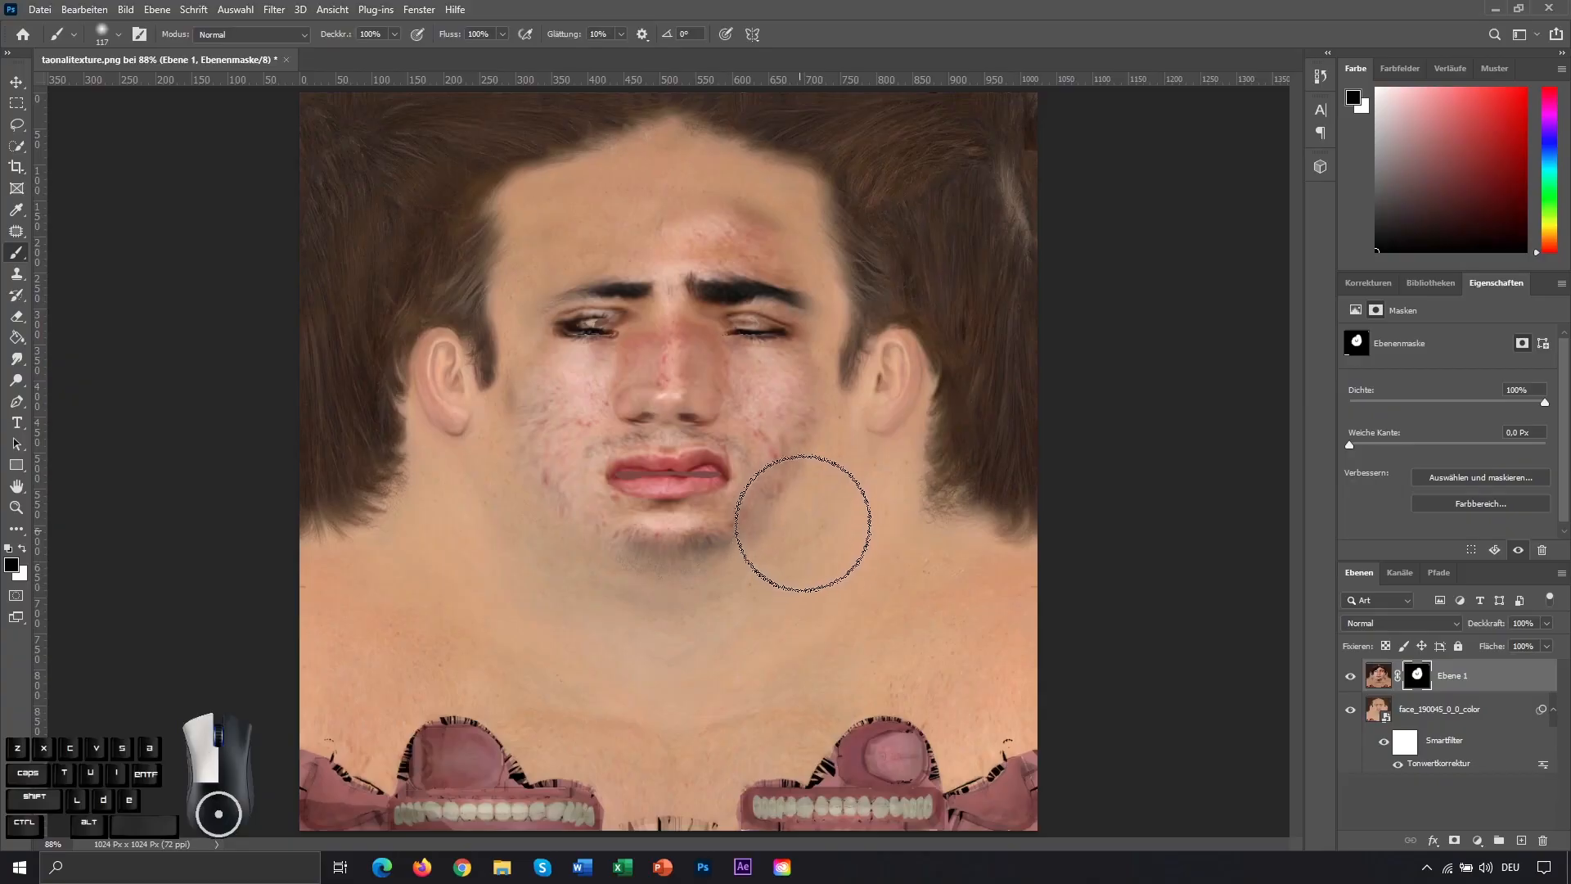
{"action": "left_click_drag", "start_coordinate": [796, 527], "coordinate": [792, 536]}
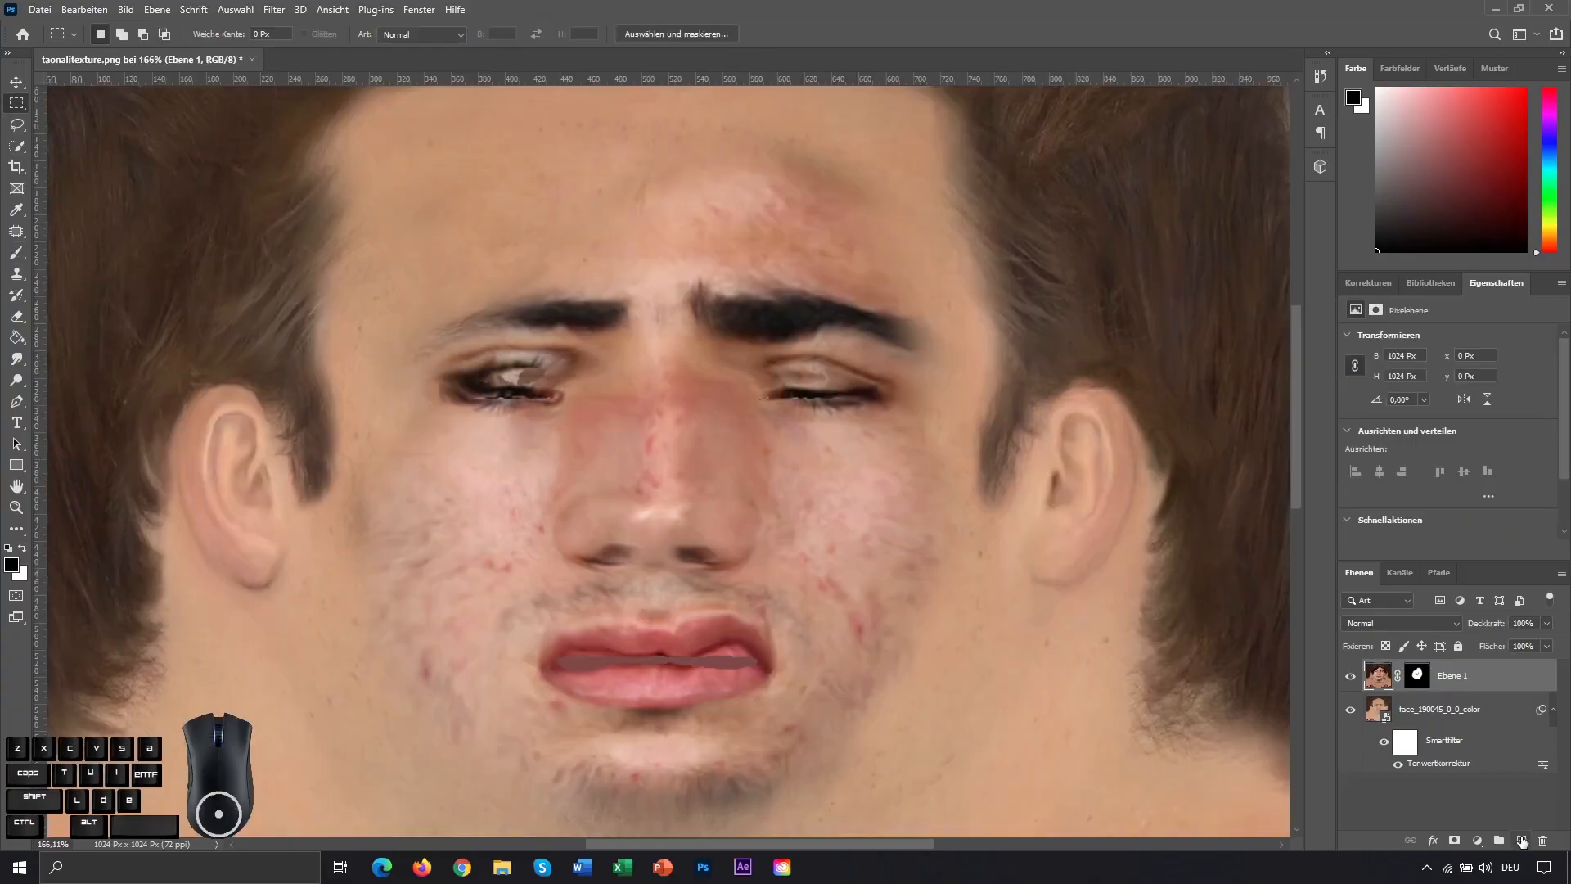
Step: Create a new empty layer and merge it with the masked Ebene 1 into a single pixel layer
{"action": "left_click", "coordinate": [1521, 841]}
{"action": "left_click", "coordinate": [1488, 720], "text": "ctrl"}
{"action": "key", "text": "ctrl+e"}
Step: Copy the thicker eyebrow to a new layer, mirror it horizontally and place it level over the thinner eyebrow
{"action": "left_click_drag", "start_coordinate": [730, 288], "coordinate": [946, 365], "text": "ctrl"}
{"action": "key", "text": "ctrl+d"}
{"action": "scroll", "coordinate": [730, 277], "scroll_direction": "up", "scroll_amount": 1, "text": "alt"}
{"action": "mouse_move", "coordinate": [595, 268]}
{"action": "left_mouse_down"}
{"action": "mouse_move", "coordinate": [695, 326]}
{"action": "mouse_move", "coordinate": [903, 379]}
{"action": "left_mouse_up"}
{"action": "key", "text": "ctrl+c"}
{"action": "key", "text": "ctrl+v"}
{"action": "key", "text": "ctrl+t"}
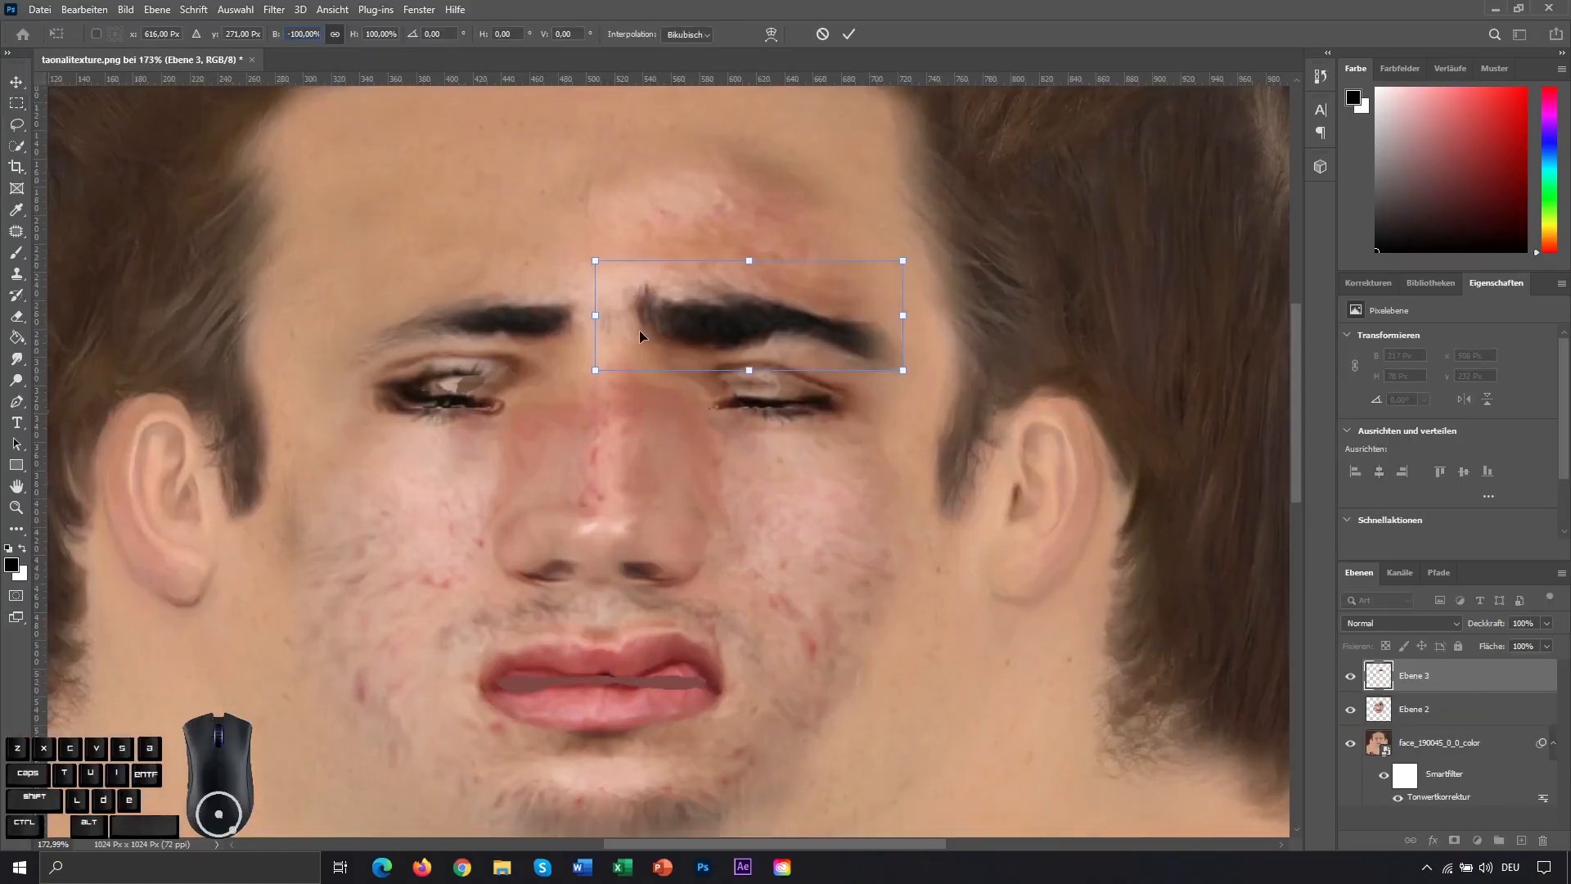
{"action": "left_click_drag", "start_coordinate": [819, 305], "coordinate": [546, 304], "text": "shift"}
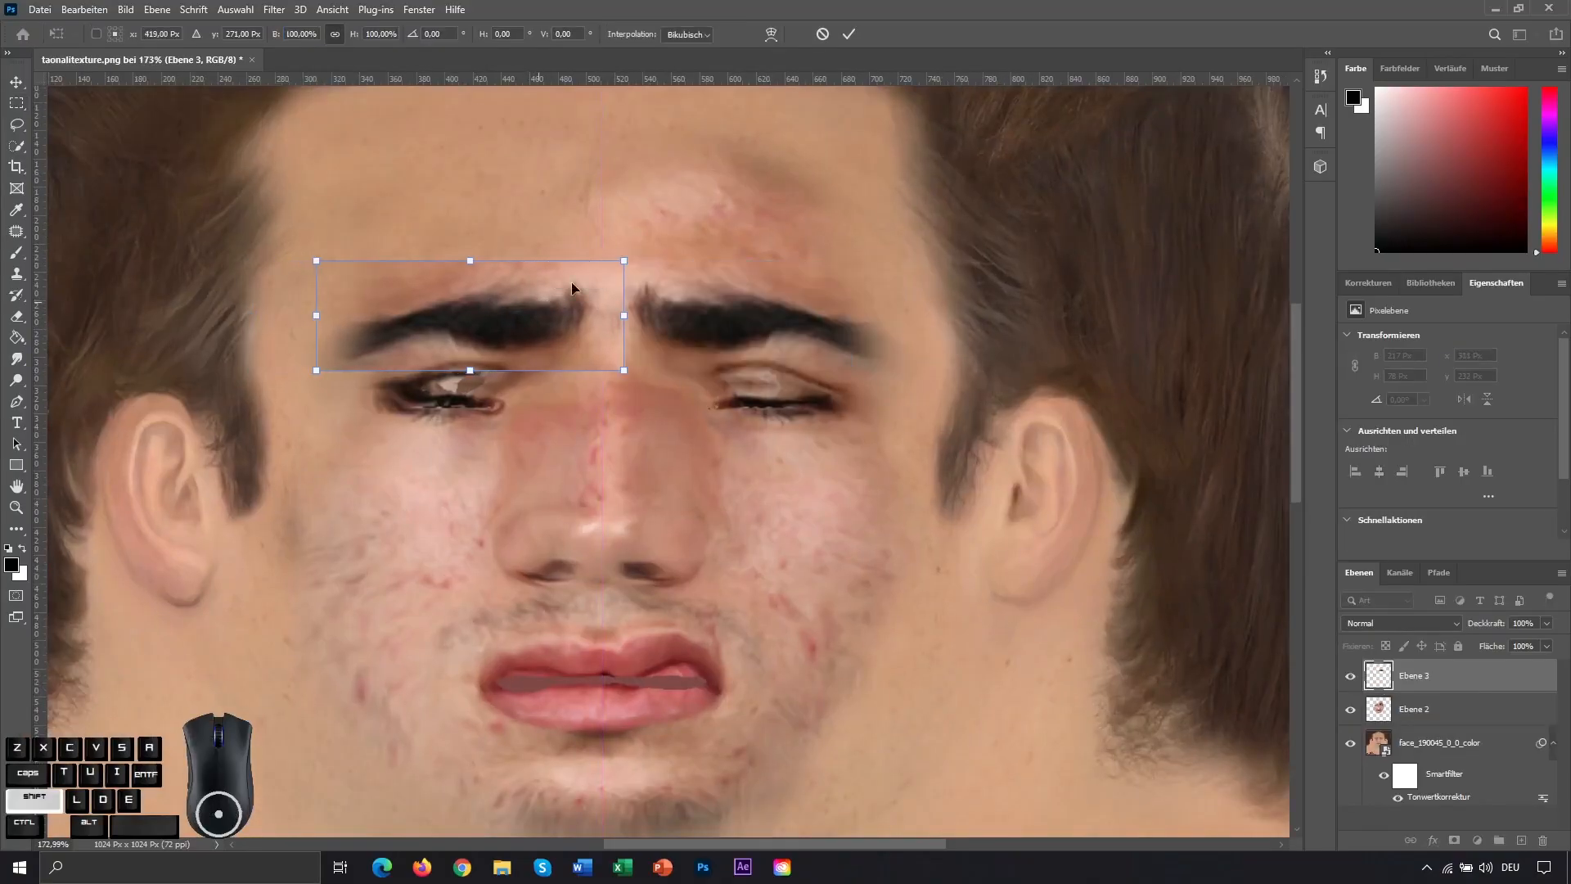
{"action": "left_click", "coordinate": [850, 34]}
{"action": "key", "text": "m"}
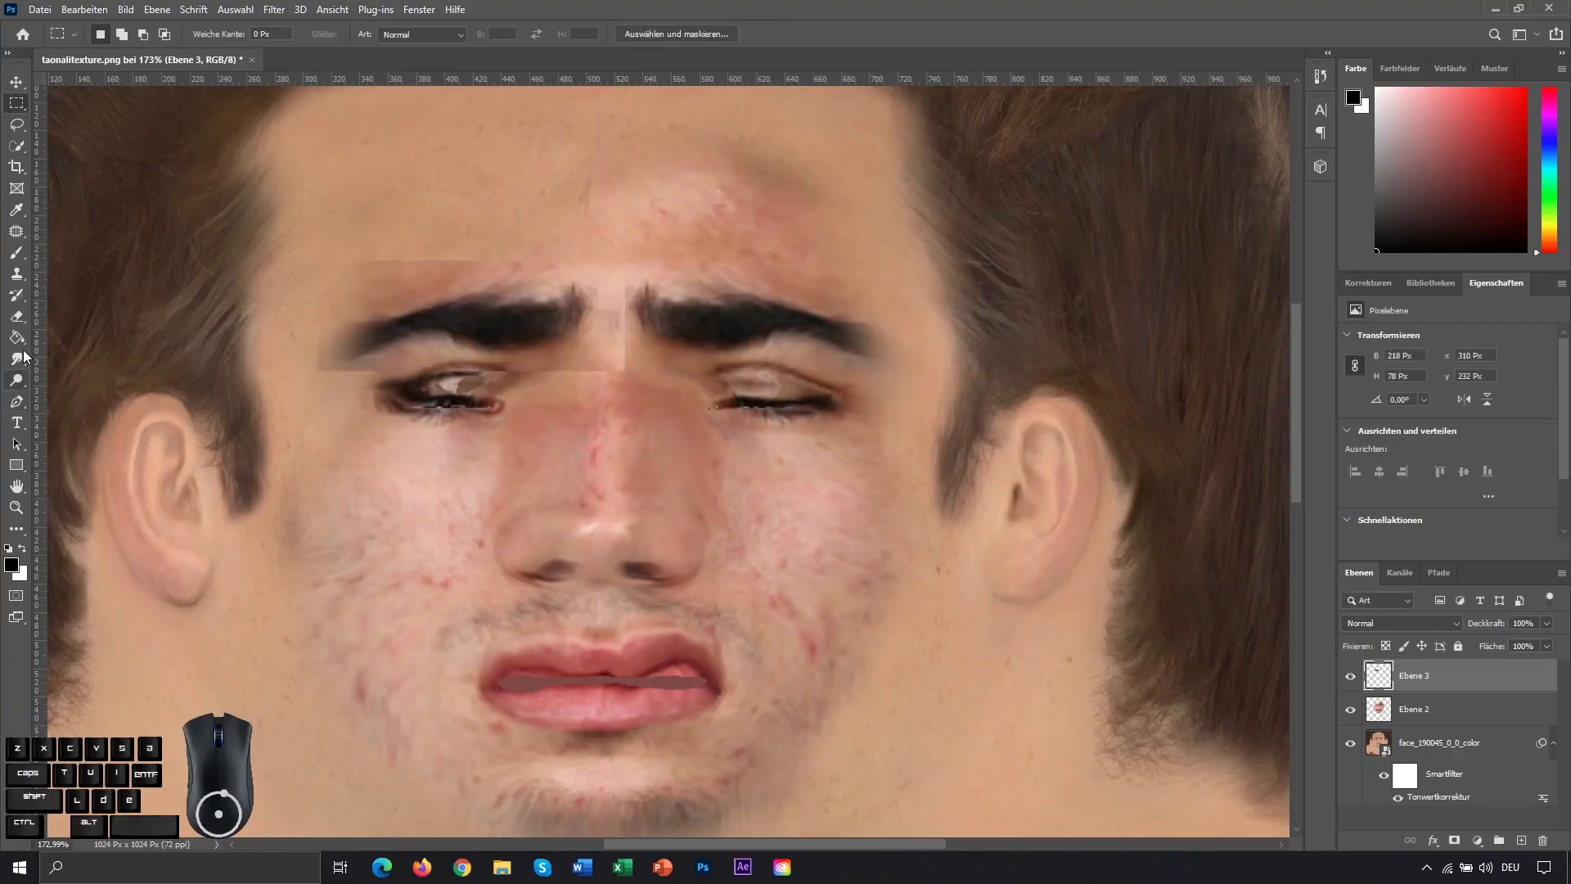
Step: Erase the hard edges and surrounding skin of the mirrored eyebrow on Ebene 3 with a soft eraser
{"action": "left_click", "coordinate": [23, 323]}
{"action": "scroll", "coordinate": [525, 351], "scroll_direction": "up", "scroll_amount": 2, "text": "alt"}
{"action": "left_click_drag", "start_coordinate": [519, 381], "coordinate": [646, 378]}
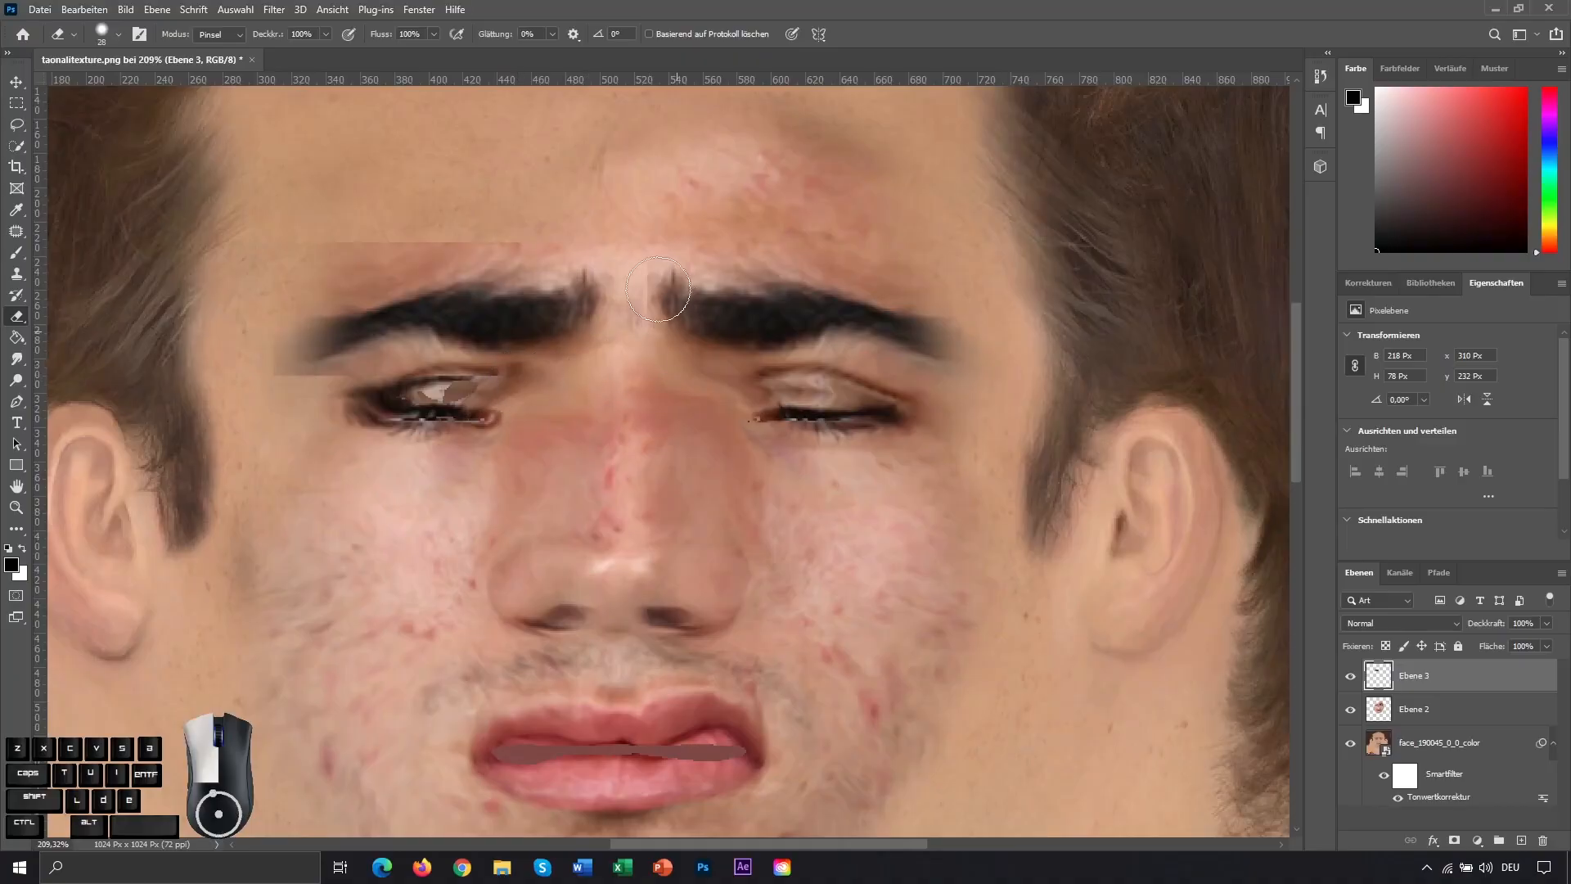
{"action": "left_click_drag", "start_coordinate": [298, 373], "coordinate": [372, 327]}
{"action": "right_click_drag", "start_coordinate": [358, 366], "coordinate": [367, 373], "text": "alt"}
{"action": "left_click_drag", "start_coordinate": [362, 369], "coordinate": [369, 341]}
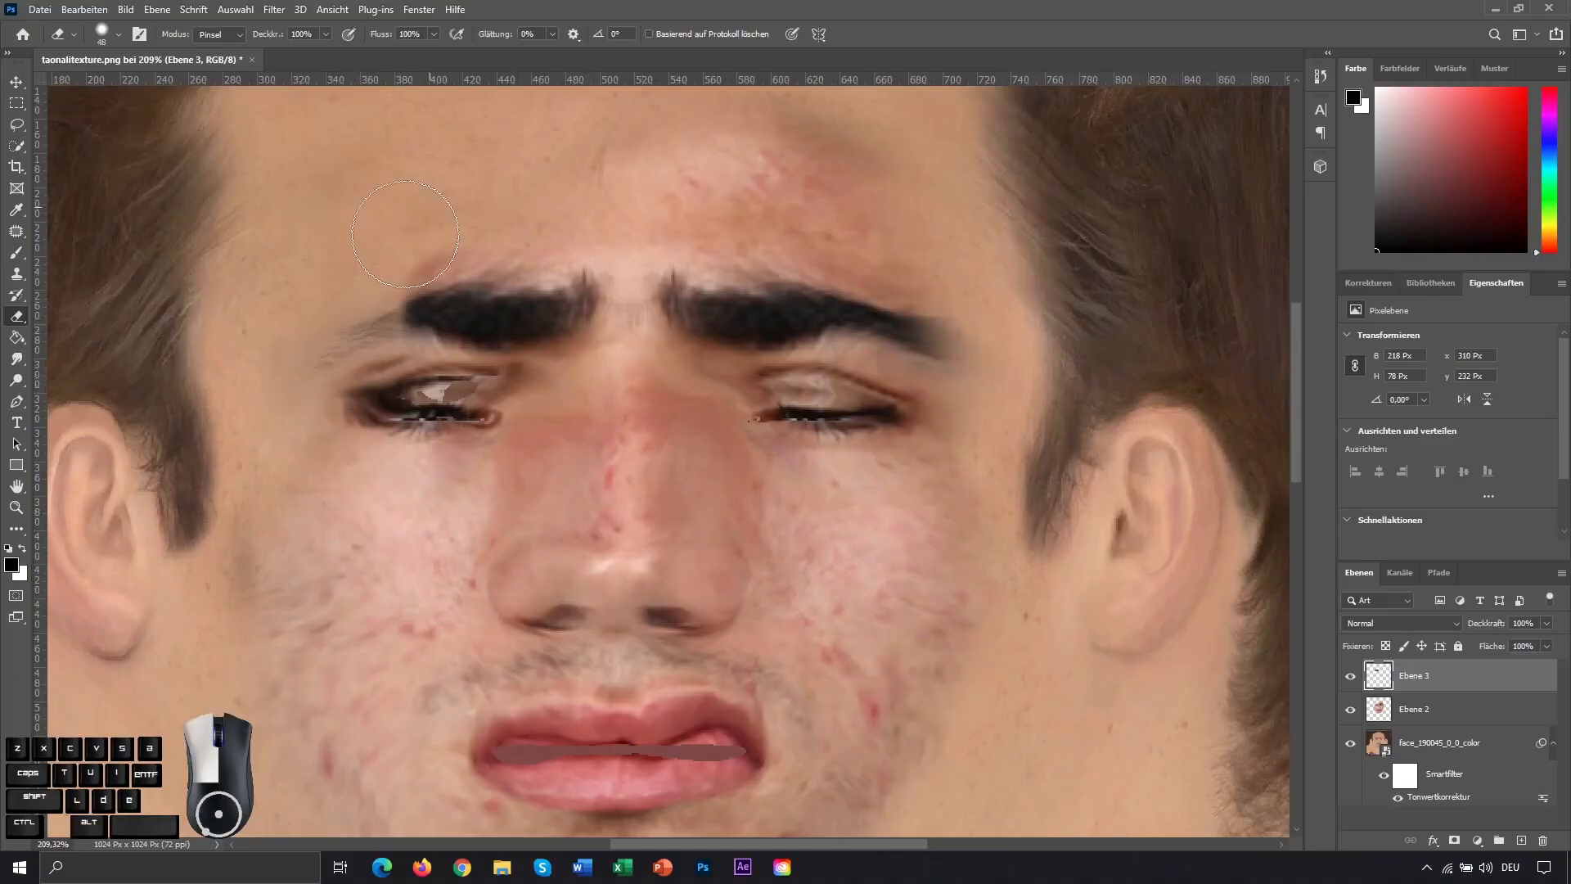
{"action": "scroll", "coordinate": [654, 409], "scroll_direction": "down", "scroll_amount": 3, "text": "alt"}
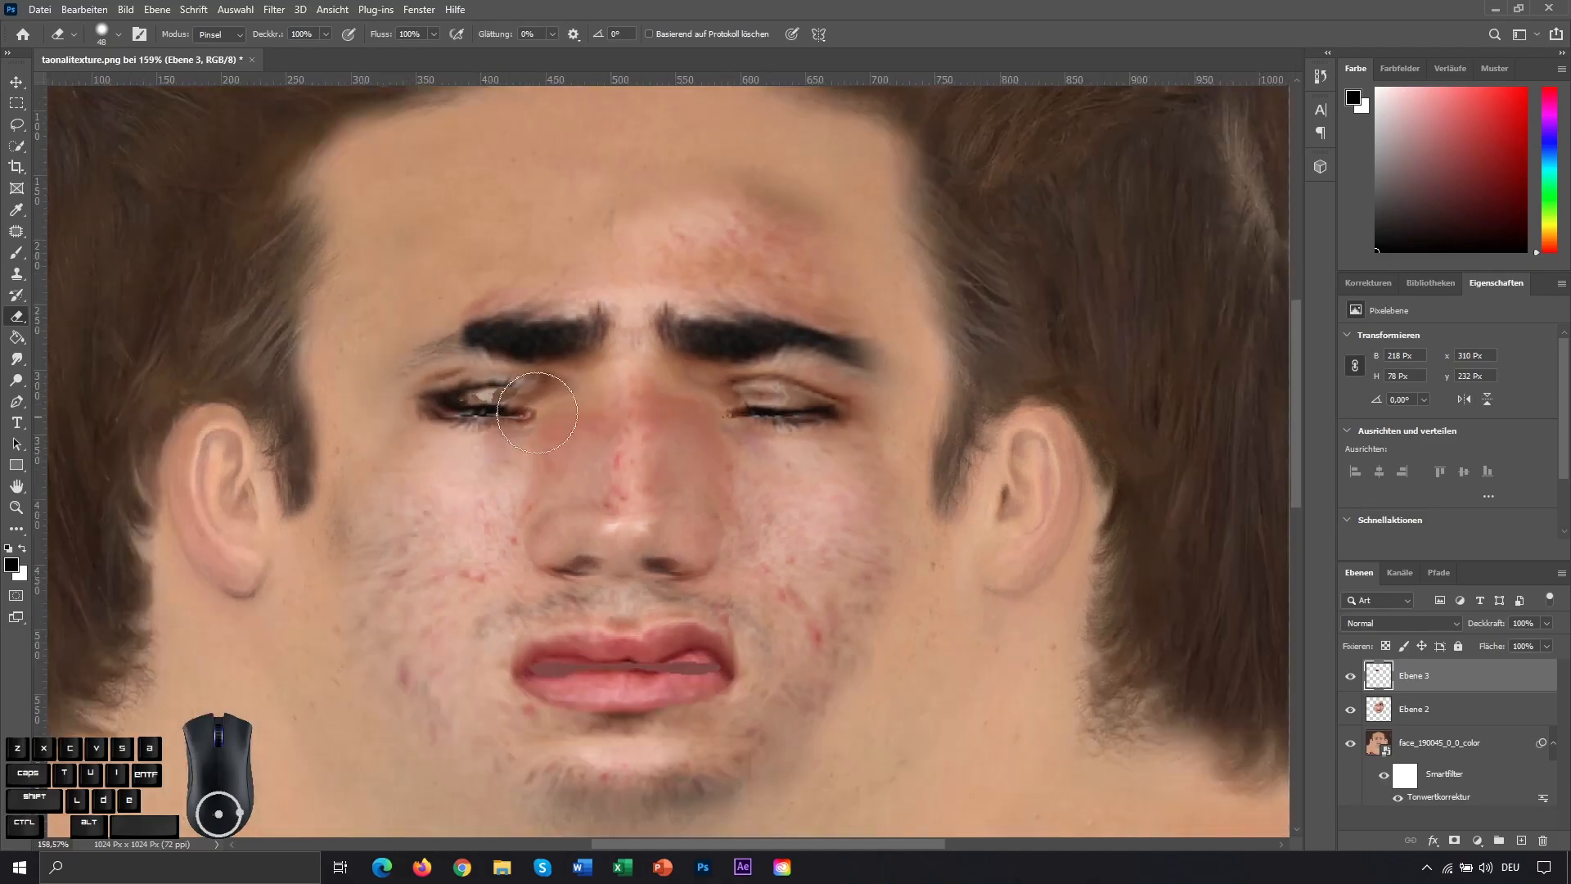
{"action": "left_click_drag", "start_coordinate": [479, 283], "coordinate": [382, 320]}
Step: Smudge the mirrored eyebrow outward into a tapered tail with a 21 px brush at 50% strength
{"action": "scroll", "coordinate": [460, 370], "scroll_direction": "up", "scroll_amount": 3, "text": "alt"}
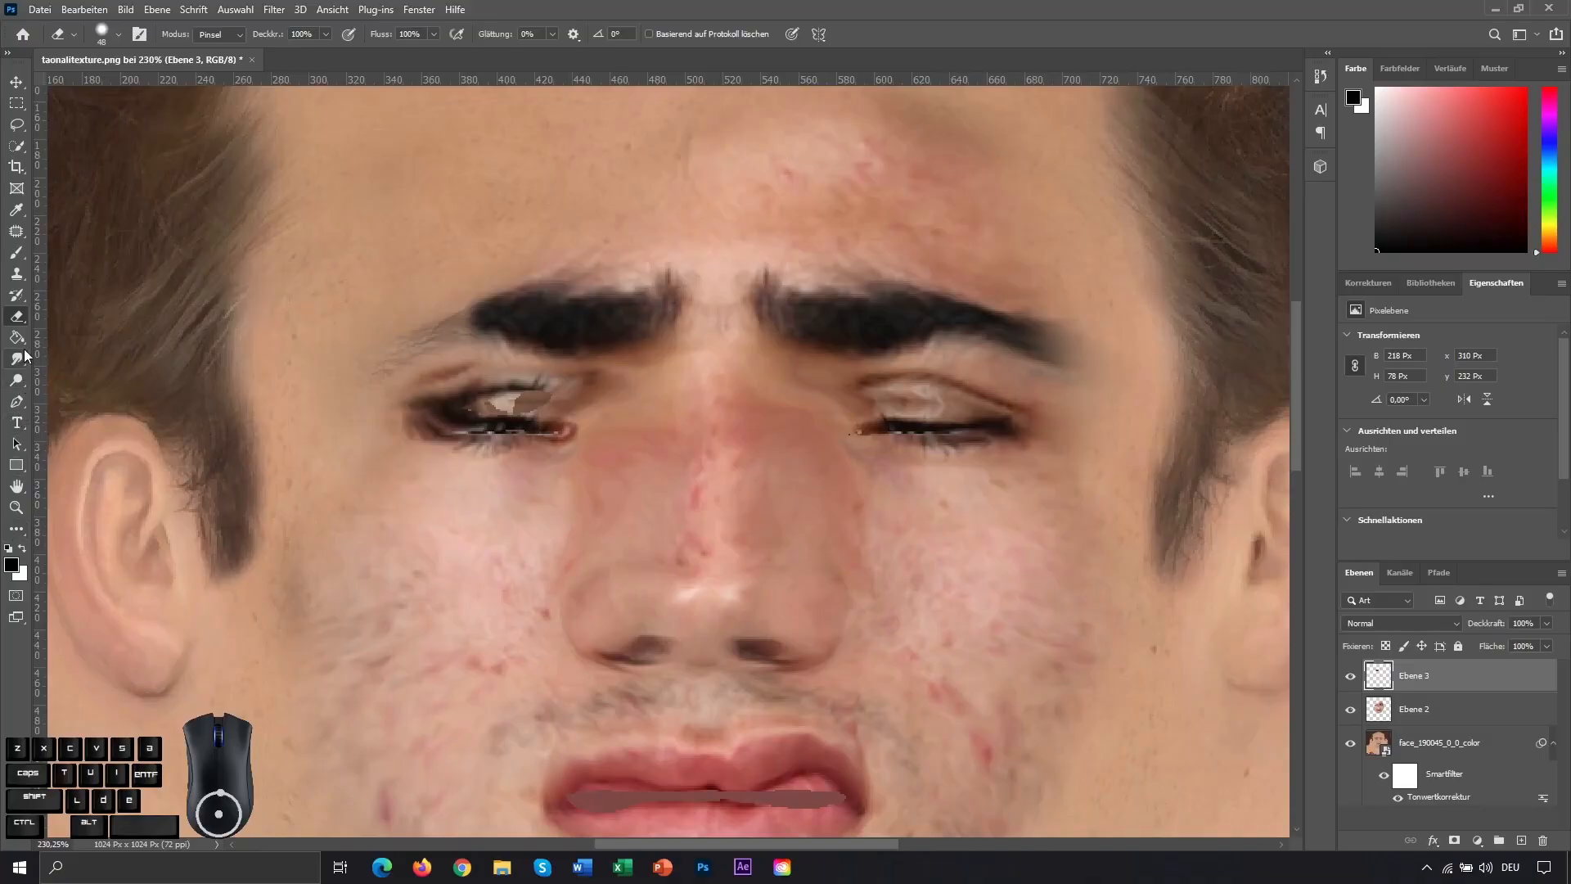
{"action": "left_click", "coordinate": [24, 355]}
{"action": "scroll", "coordinate": [295, 317], "scroll_direction": "up", "scroll_amount": 3, "text": "alt"}
{"action": "right_click_drag", "start_coordinate": [494, 343], "coordinate": [415, 331], "text": "alt"}
{"action": "left_click_drag", "start_coordinate": [573, 321], "coordinate": [385, 384]}
{"action": "left_click_drag", "start_coordinate": [552, 321], "coordinate": [381, 387]}
{"action": "left_click_drag", "start_coordinate": [577, 321], "coordinate": [364, 394]}
{"action": "scroll", "coordinate": [333, 407], "scroll_direction": "down", "scroll_amount": 7, "text": "alt"}
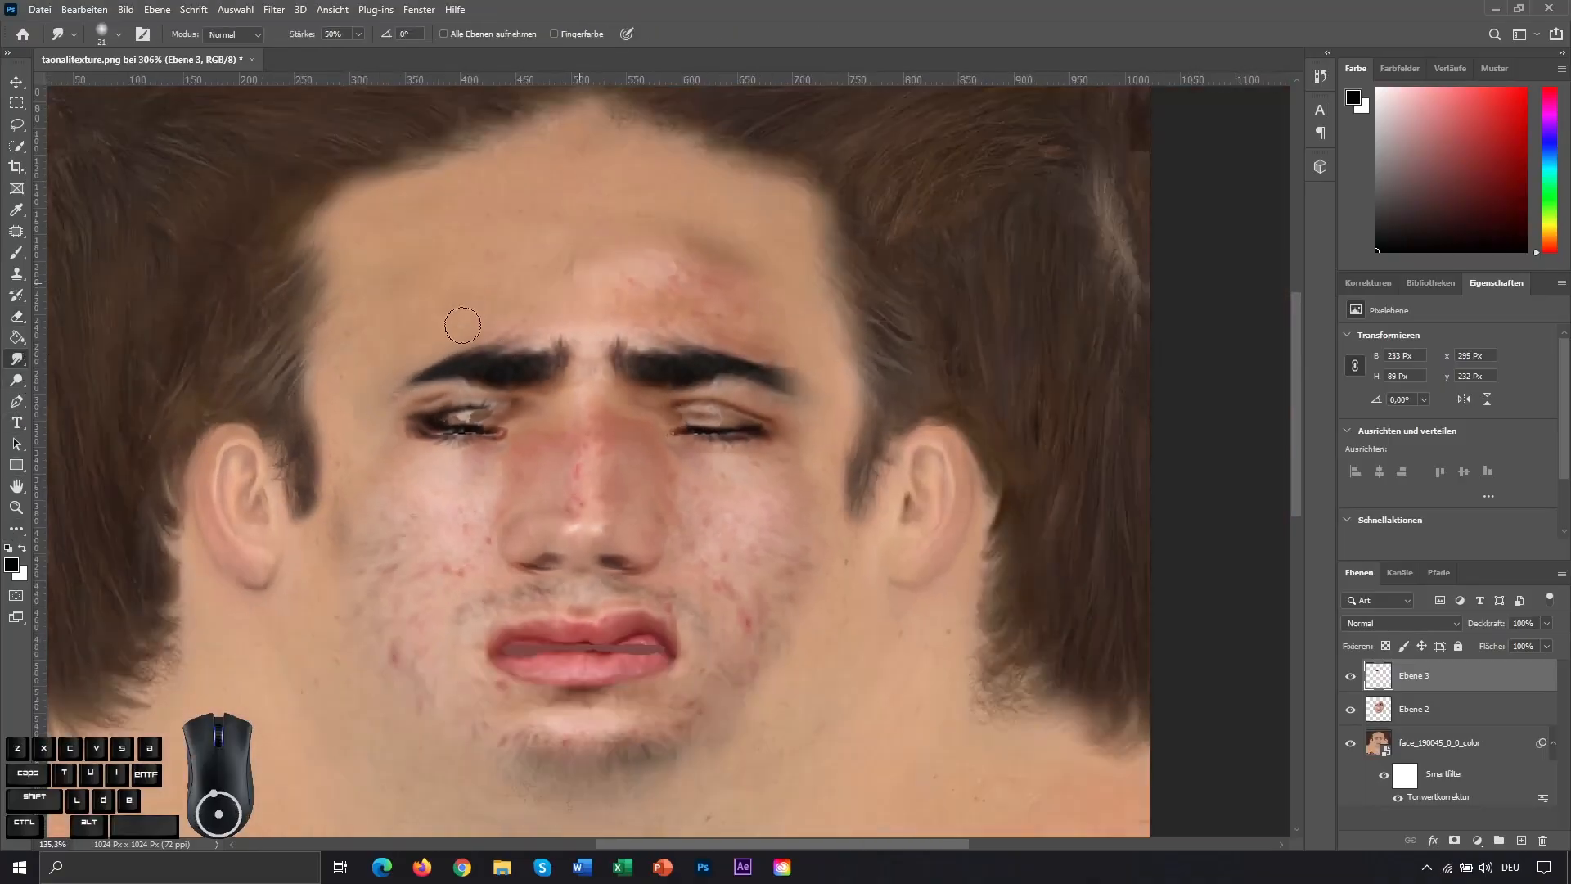
{"action": "scroll", "coordinate": [481, 313], "scroll_direction": "down", "scroll_amount": 4, "text": "alt"}
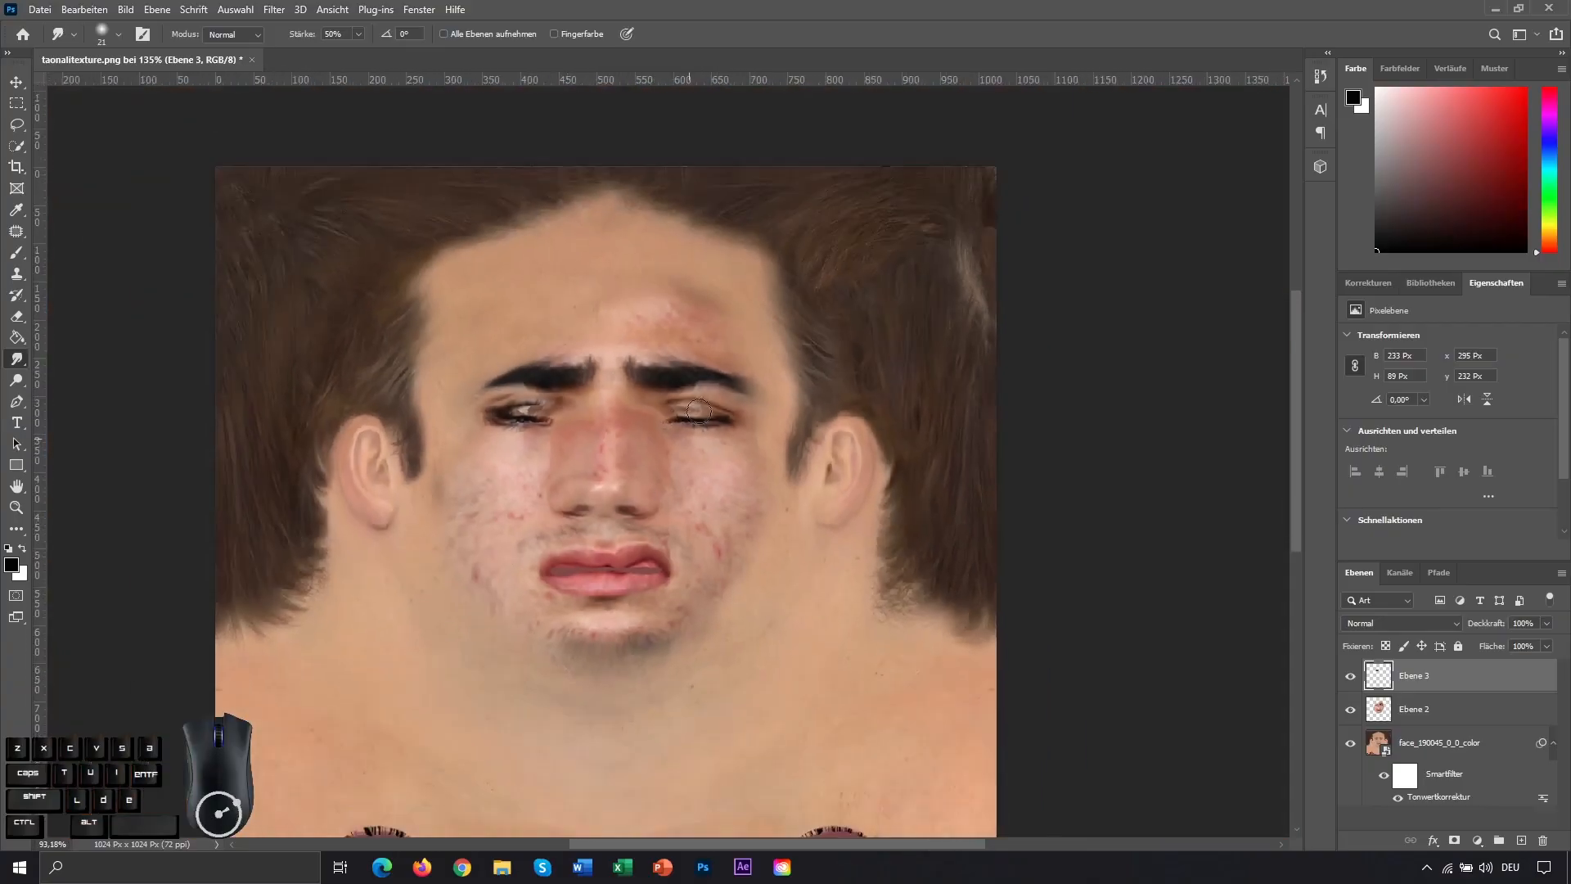
{"action": "scroll", "coordinate": [630, 571], "scroll_direction": "up", "scroll_amount": 6, "text": "alt"}
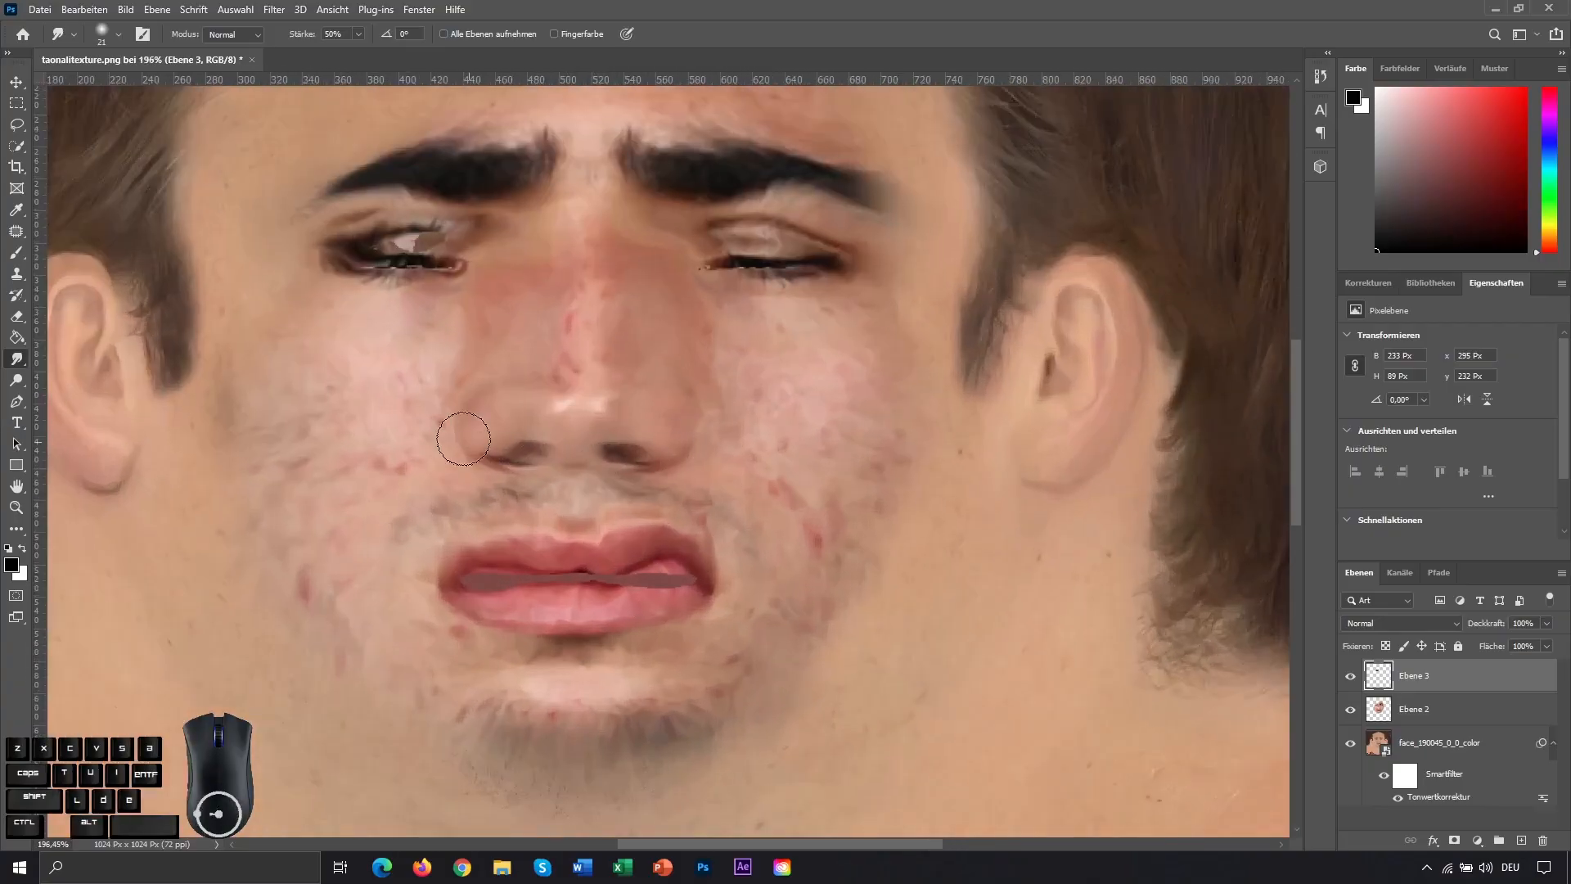
{"action": "scroll", "coordinate": [521, 414], "scroll_direction": "down", "scroll_amount": 5, "text": "alt"}
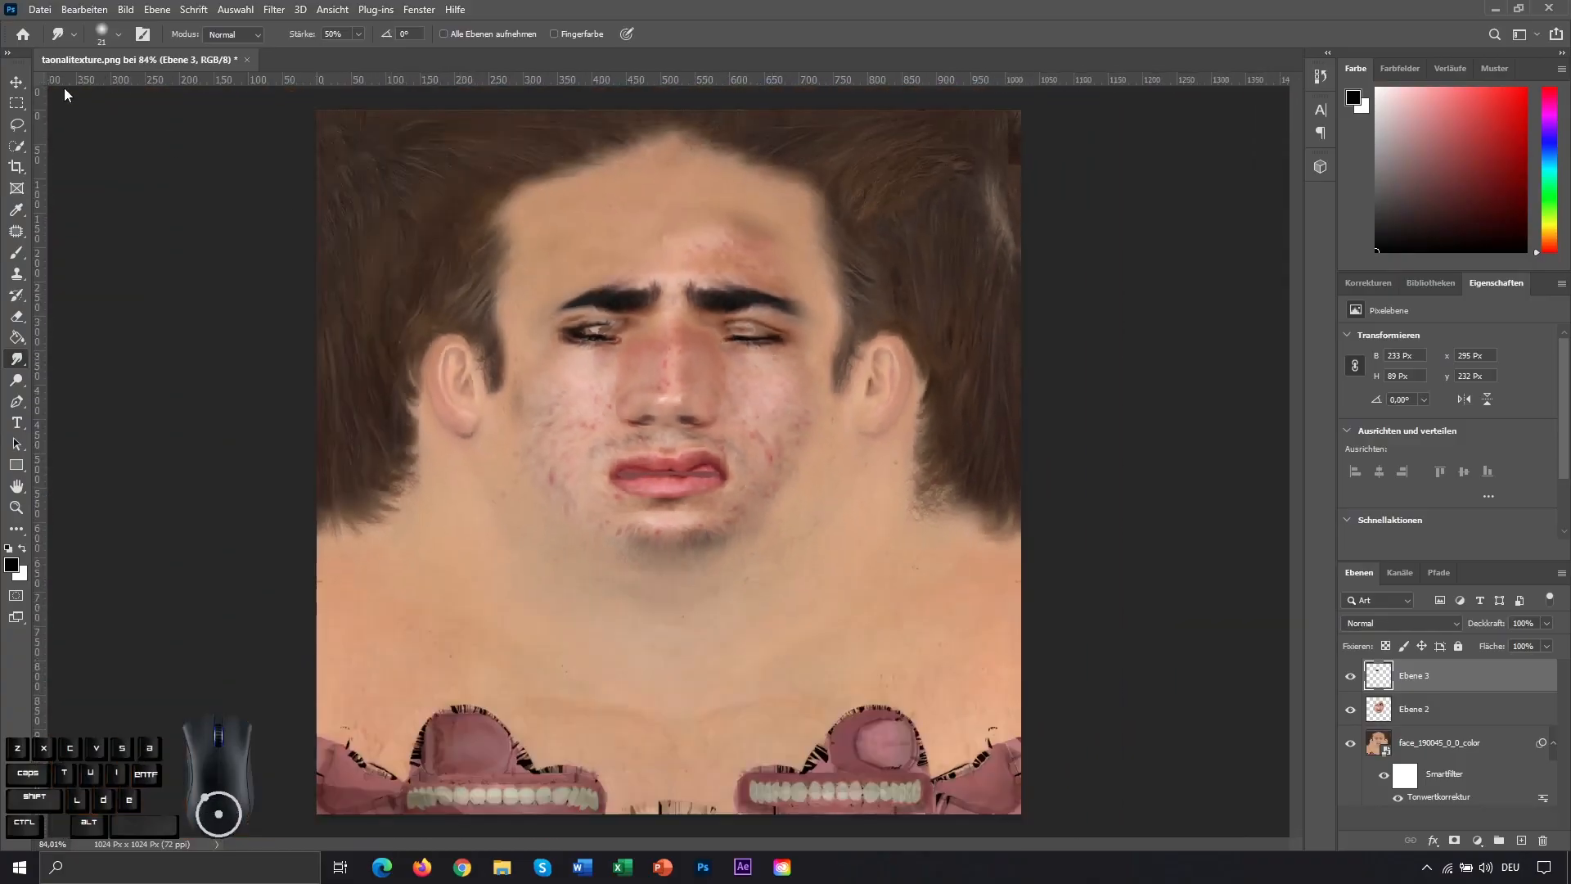
Step: Try to select the hair on the face_190045_0_0_color layer with the Quick Selection tool
{"action": "left_click", "coordinate": [18, 82]}
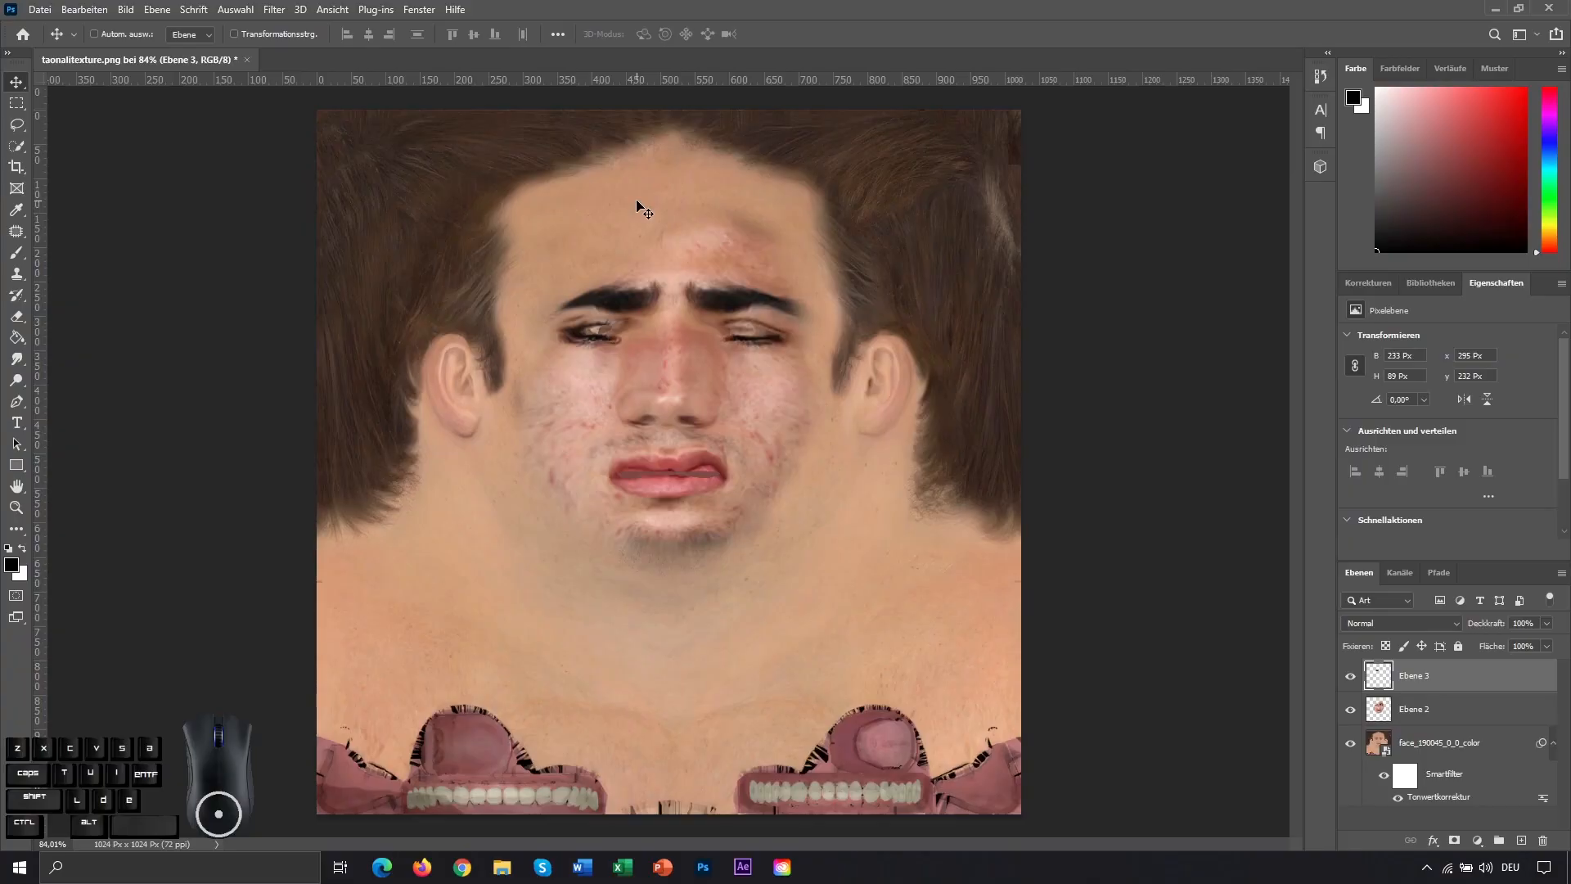
{"action": "left_click", "coordinate": [1485, 746]}
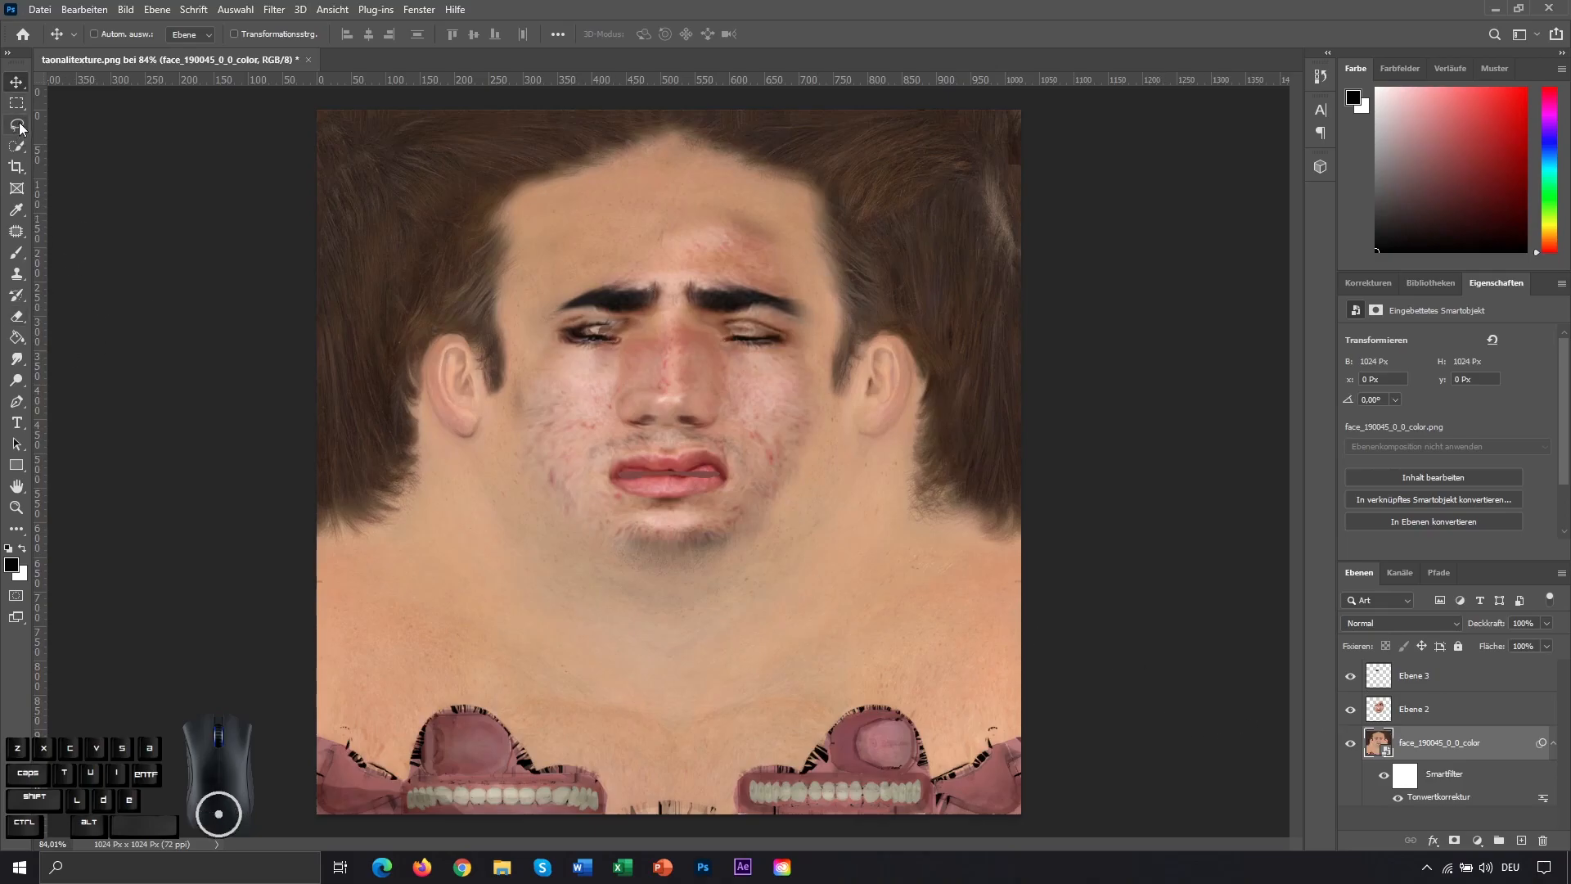
{"action": "left_click", "coordinate": [25, 149]}
{"action": "mouse_move", "coordinate": [403, 159]}
{"action": "left_mouse_down"}
{"action": "mouse_move", "coordinate": [674, 129]}
{"action": "mouse_move", "coordinate": [982, 300]}
{"action": "left_mouse_up"}
{"action": "left_click_drag", "start_coordinate": [1006, 487], "coordinate": [974, 503]}
{"action": "mouse_move", "coordinate": [353, 498]}
{"action": "left_mouse_down"}
{"action": "mouse_move", "coordinate": [464, 327]}
{"action": "mouse_move", "coordinate": [395, 335]}
{"action": "mouse_move", "coordinate": [483, 336]}
{"action": "mouse_move", "coordinate": [495, 362]}
{"action": "left_mouse_up"}
{"action": "mouse_move", "coordinate": [813, 357]}
{"action": "left_mouse_down", "text": "alt"}
{"action": "mouse_move", "coordinate": [813, 312]}
{"action": "mouse_move", "coordinate": [601, 185]}
{"action": "left_mouse_up", "text": "alt"}
{"action": "key", "text": "ctrl+d"}
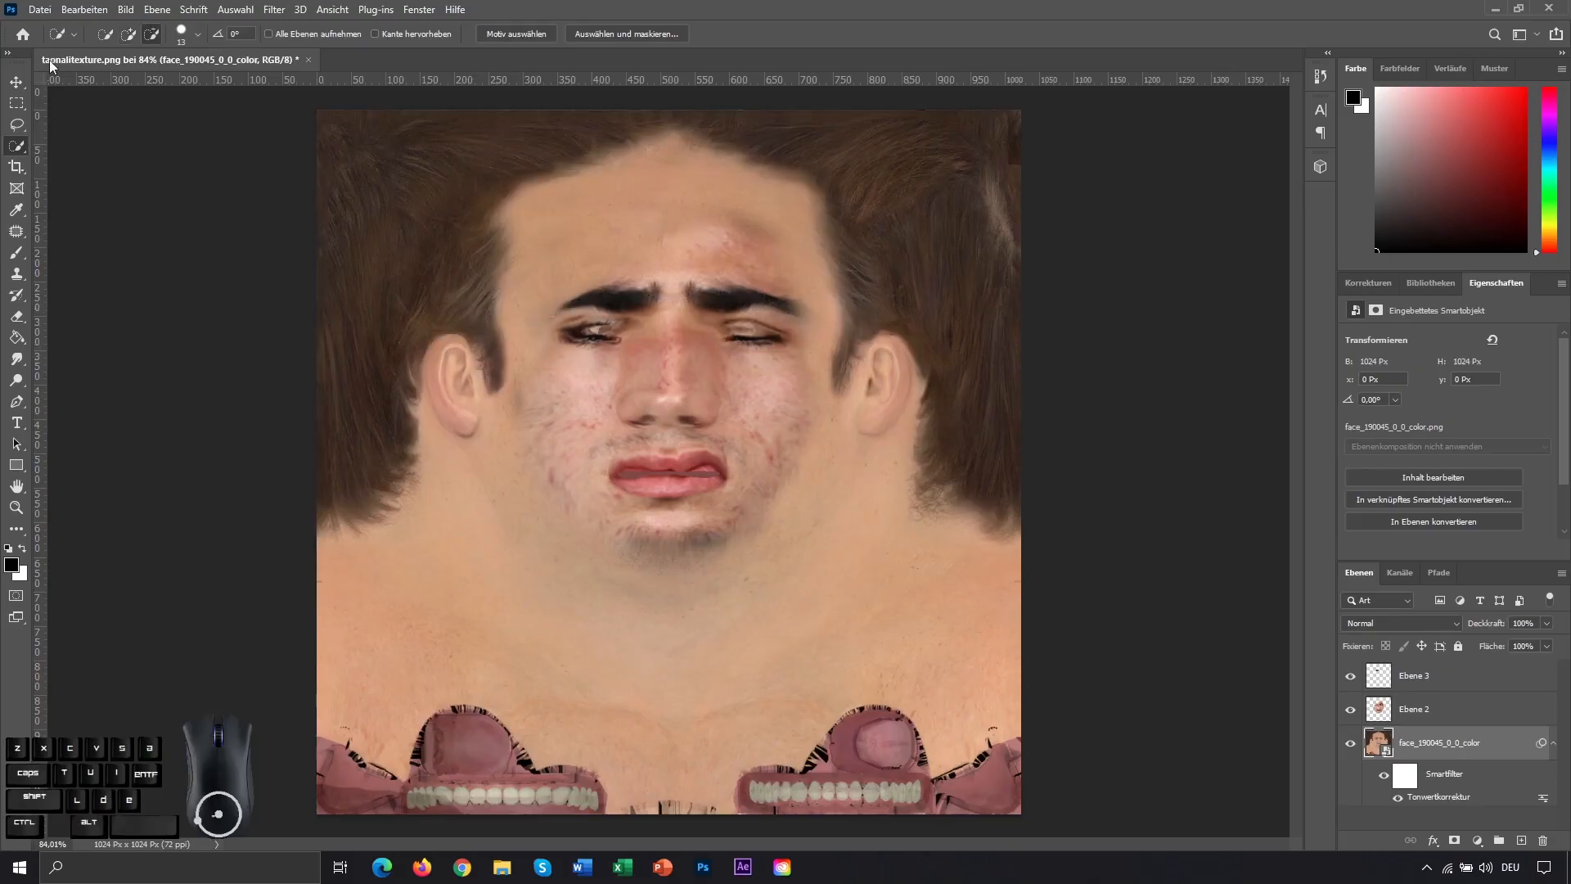
Step: Select the dark brown hair of the face_190045_0_0_color layer by Color Range with a tolerance of 67
{"action": "left_click", "coordinate": [235, 10]}
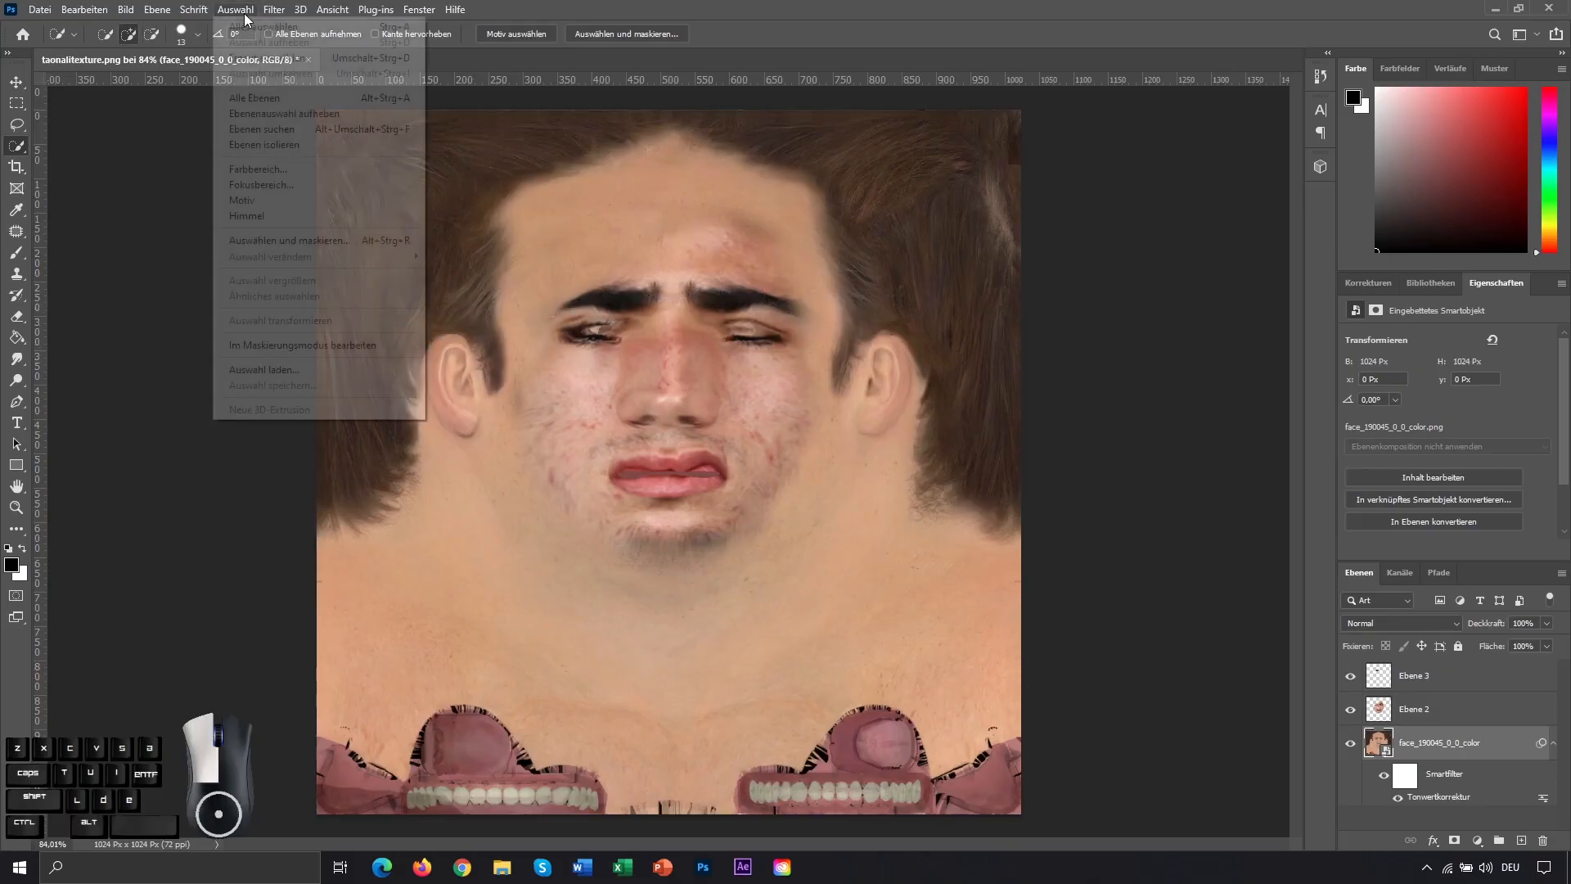
{"action": "left_click", "coordinate": [281, 187]}
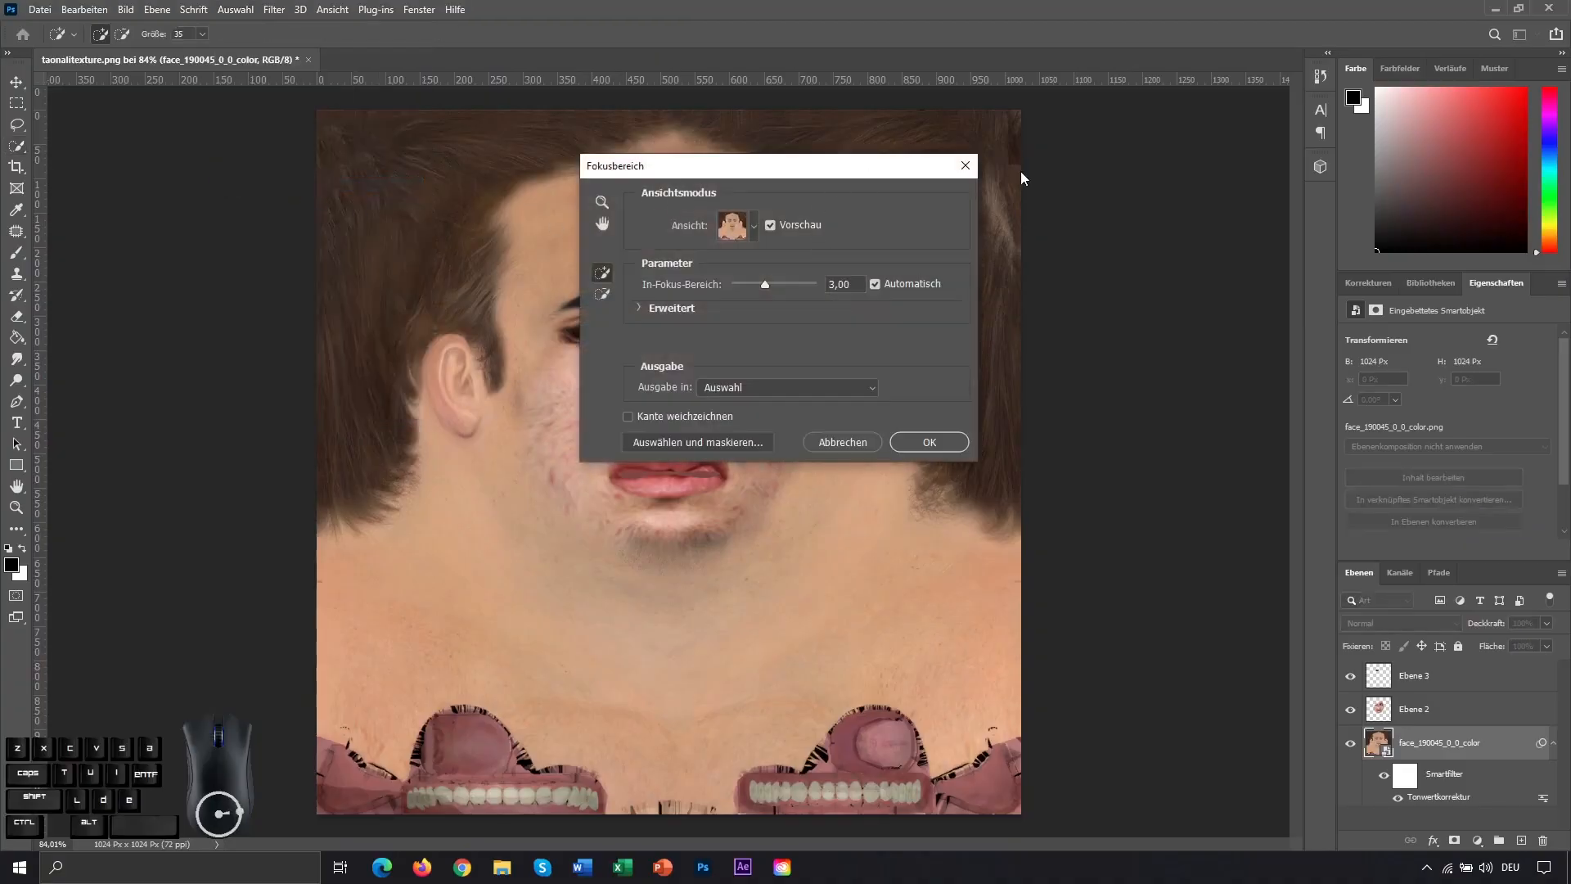
{"action": "left_click", "coordinate": [966, 165]}
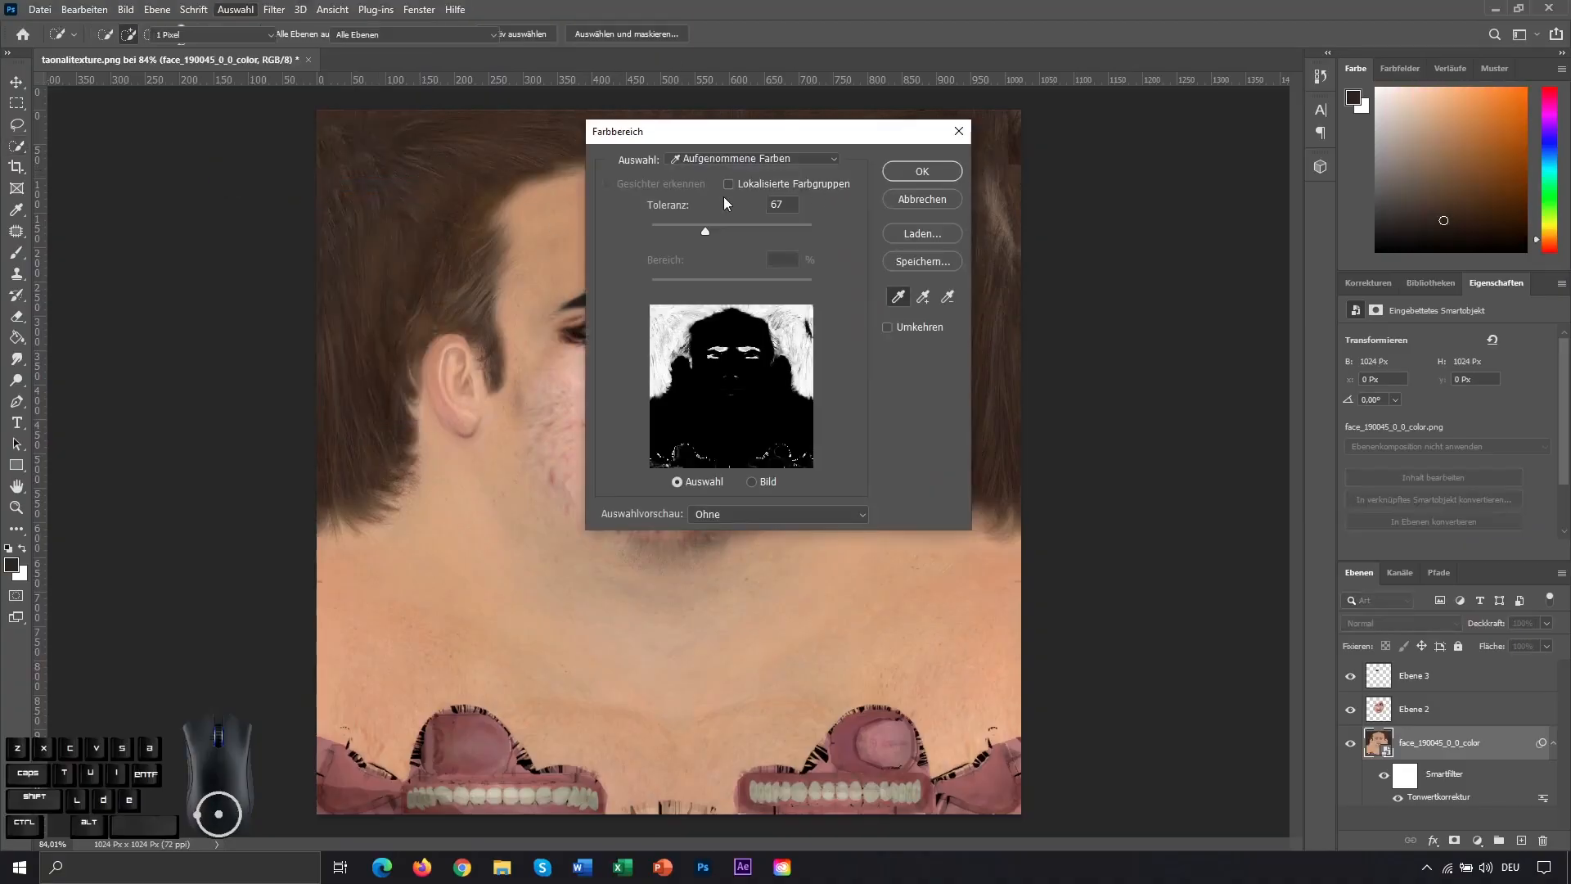
{"action": "left_click", "coordinate": [941, 171]}
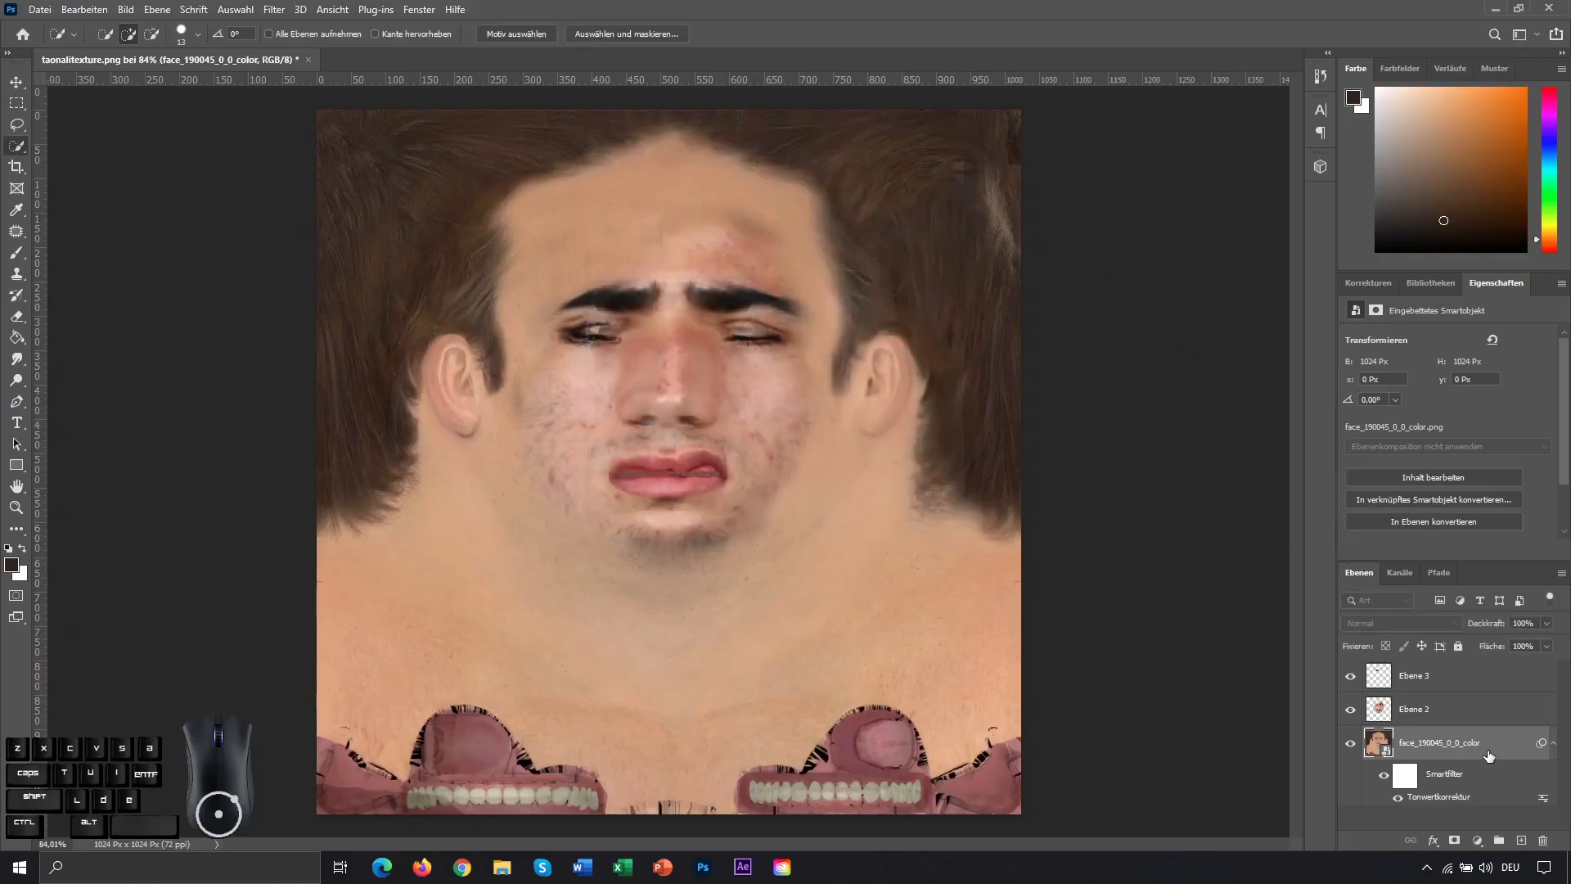
{"action": "key", "text": "ctrl+u"}
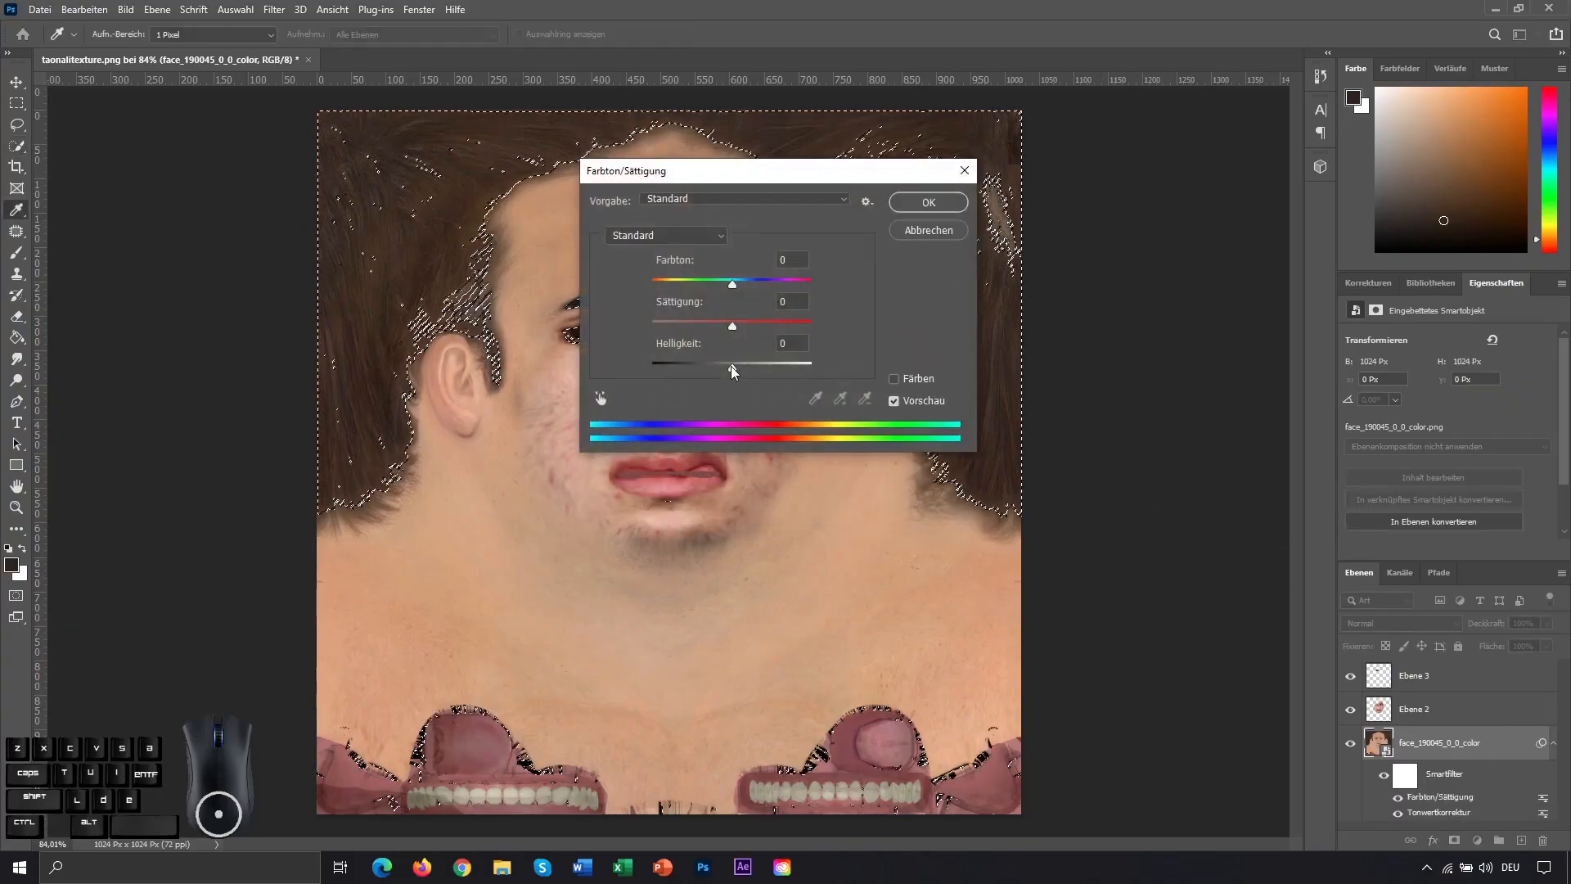
{"action": "left_click_drag", "start_coordinate": [732, 367], "coordinate": [690, 373]}
{"action": "left_click", "coordinate": [918, 230]}
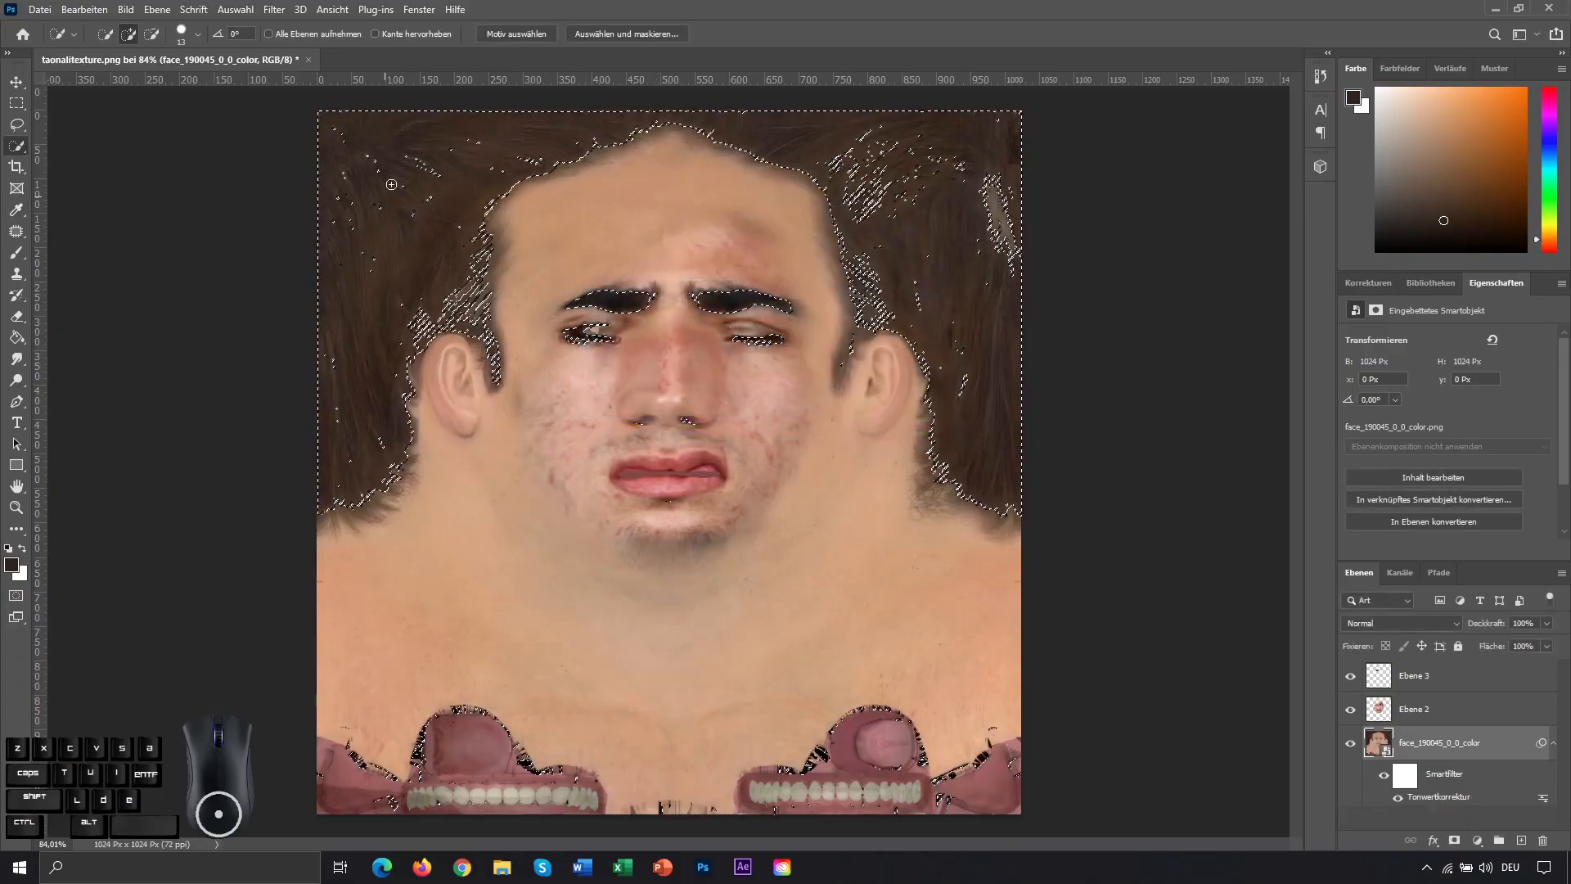
Step: Refine the hair selection with a 2 px edge-detection radius and copy the selected hair to a new layer
{"action": "left_click", "coordinate": [625, 34]}
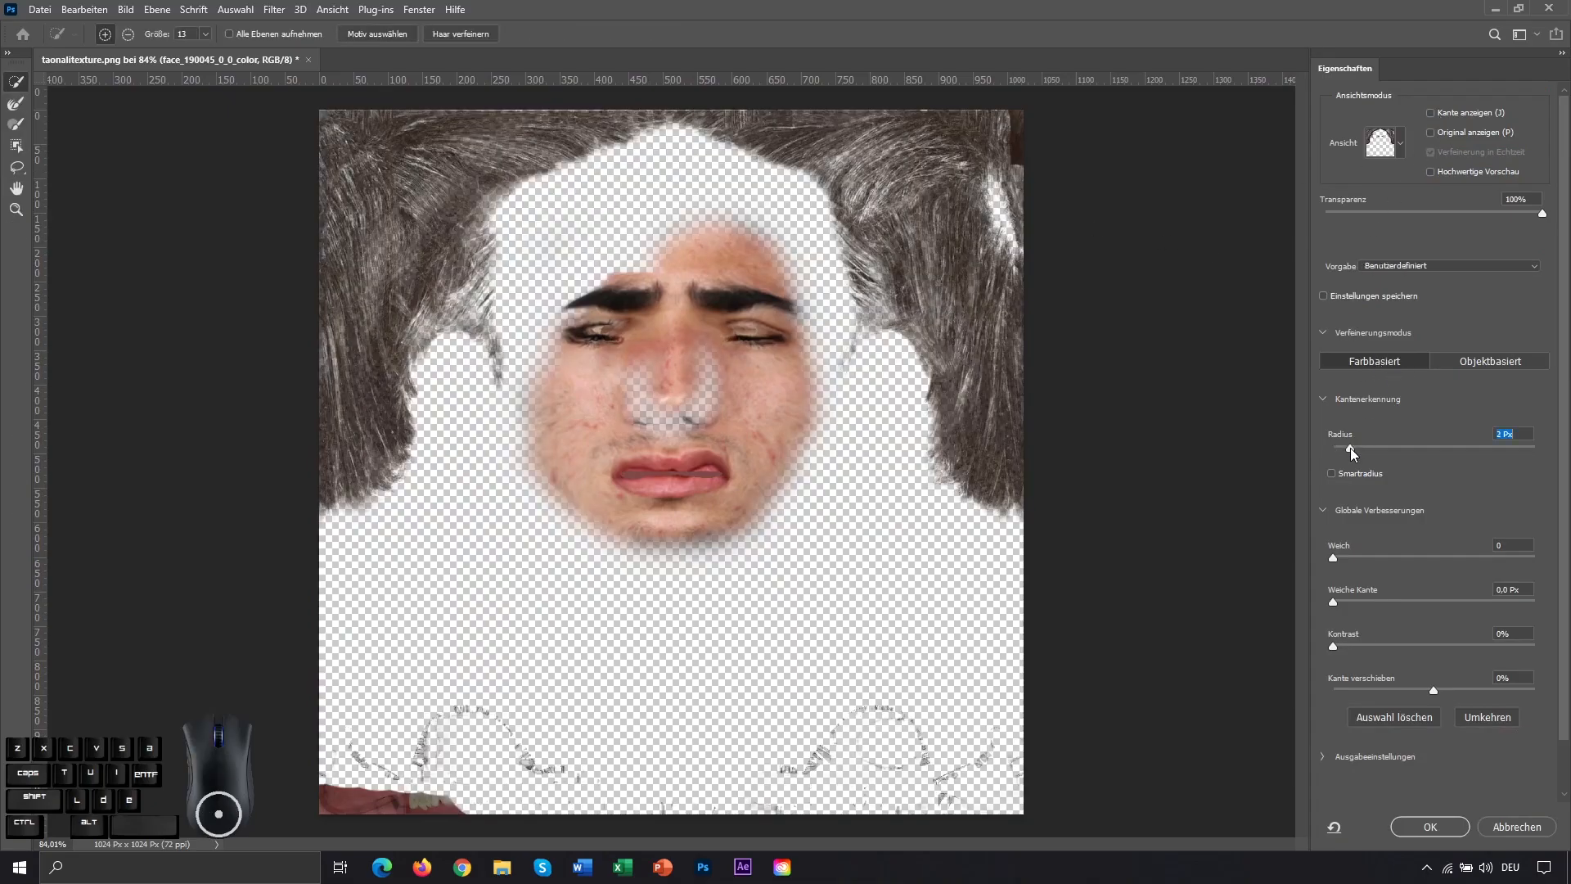
{"action": "left_click", "coordinate": [1442, 832]}
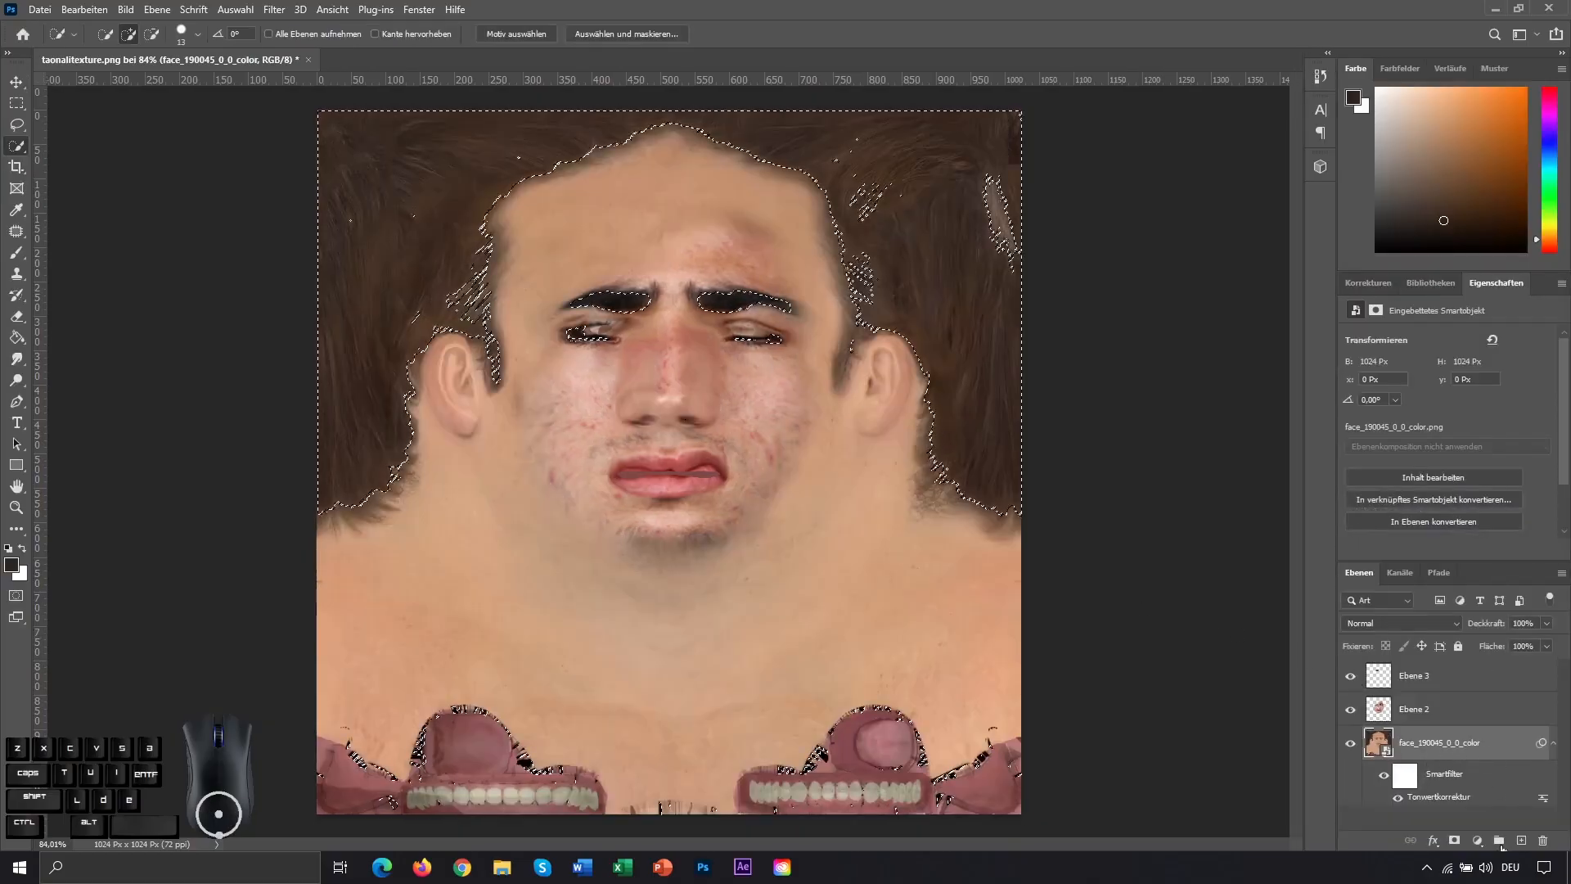
{"action": "key", "text": "ctrl+c"}
{"action": "key", "text": "ctrl+v"}
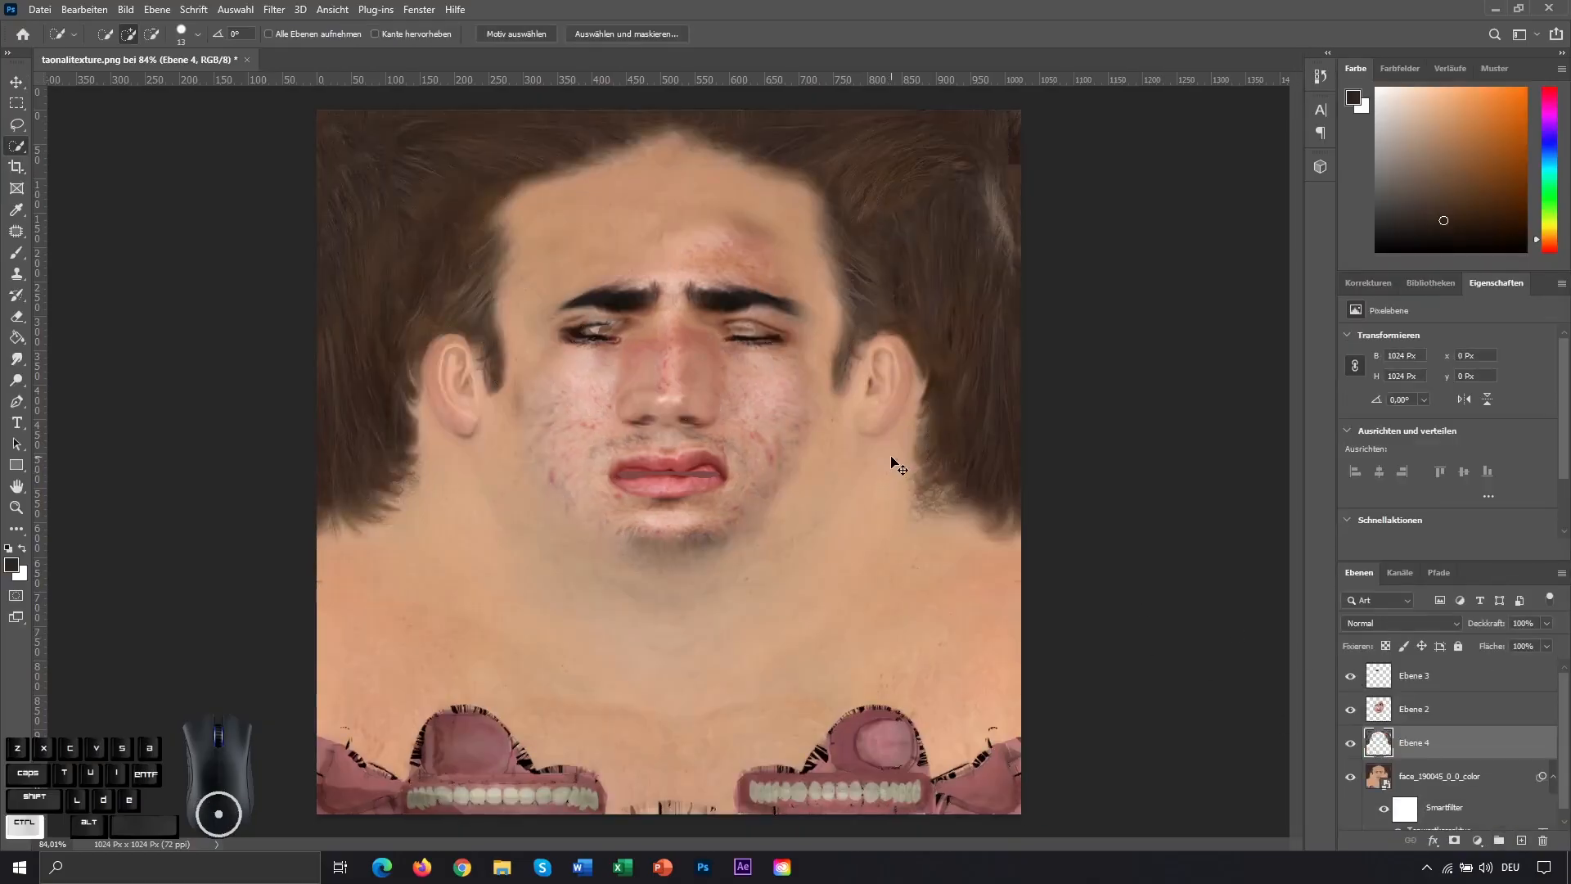
Step: Darken the copied hair layer with a Hue/Saturation adjustment, setting lightness to -60
{"action": "key", "text": "ctrl+u"}
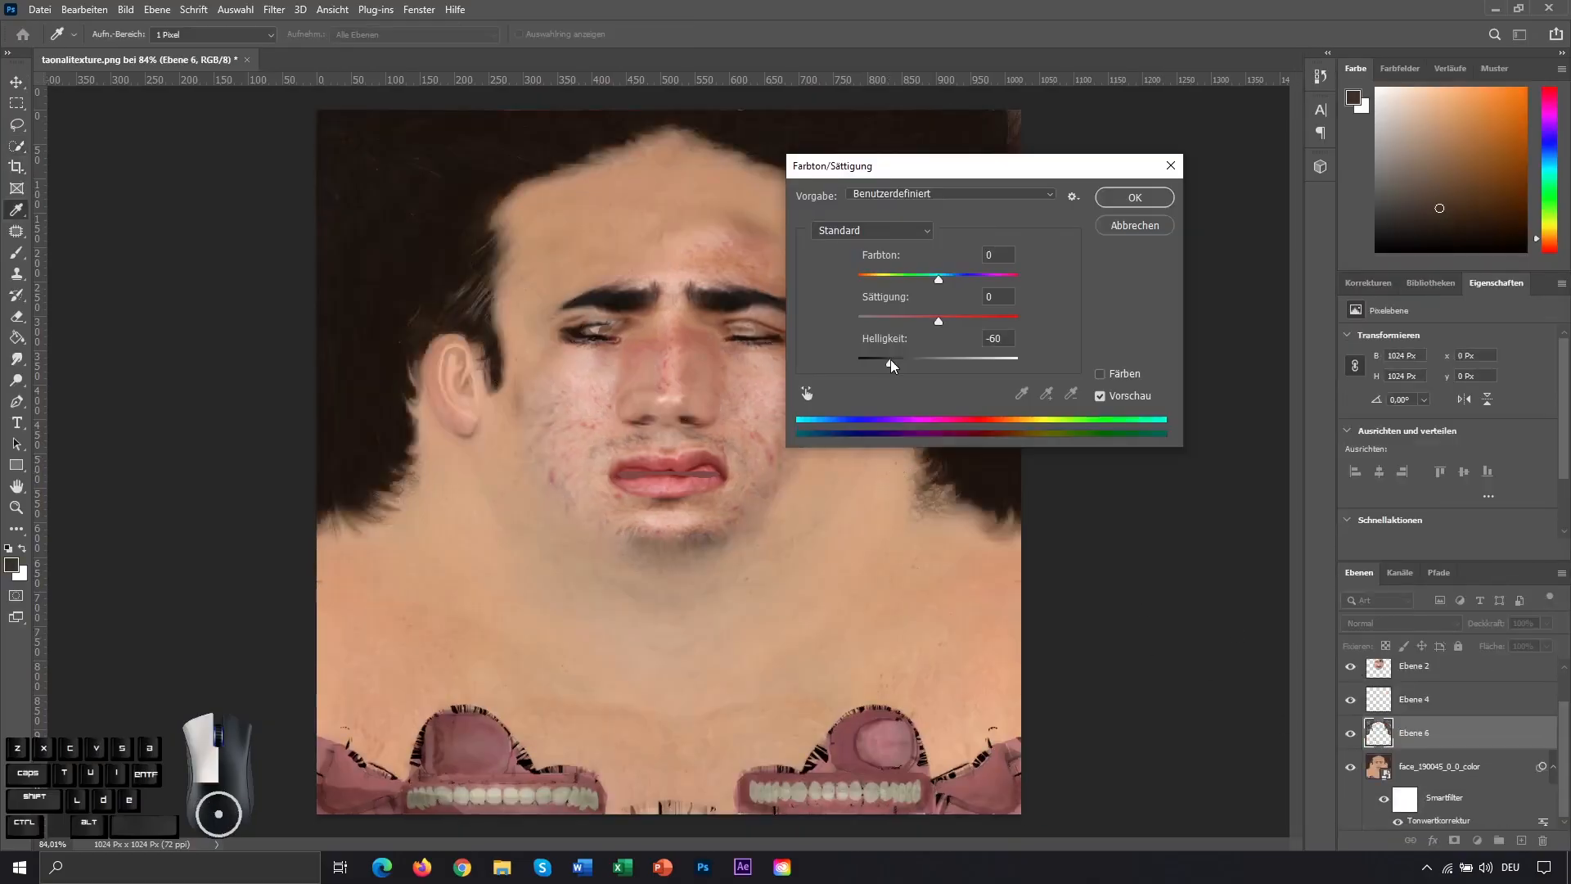
{"action": "left_click_drag", "start_coordinate": [891, 363], "coordinate": [890, 363]}
{"action": "left_click", "coordinate": [1131, 197]}
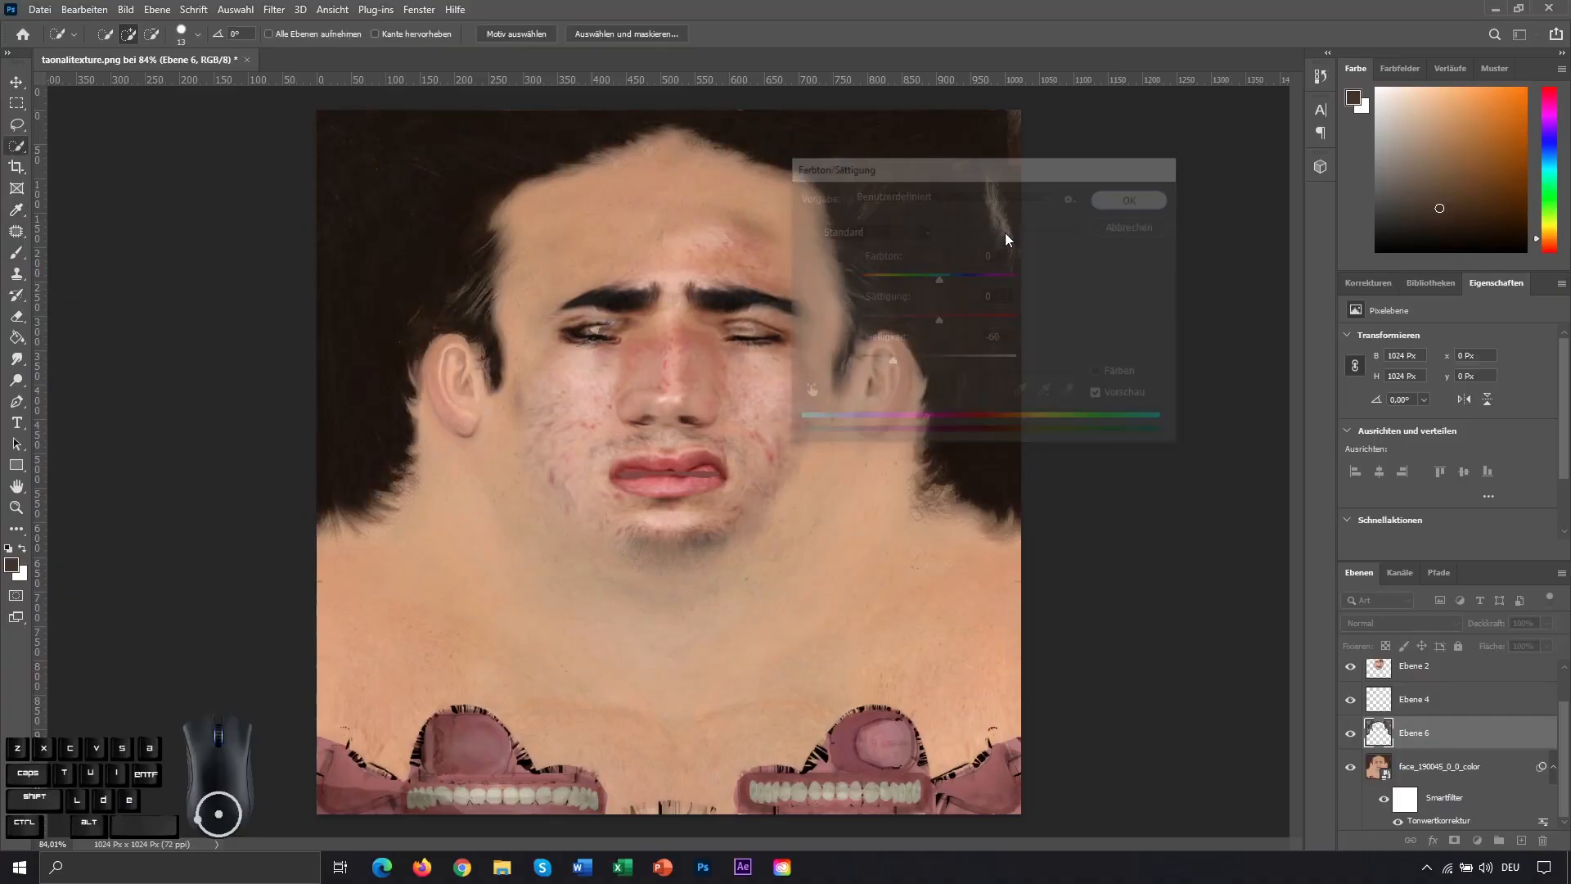
Step: Merge all layers into one and save the finished texture as taonalitexture.png
{"action": "scroll", "coordinate": [1034, 228], "scroll_direction": "down", "scroll_amount": 1, "text": "alt"}
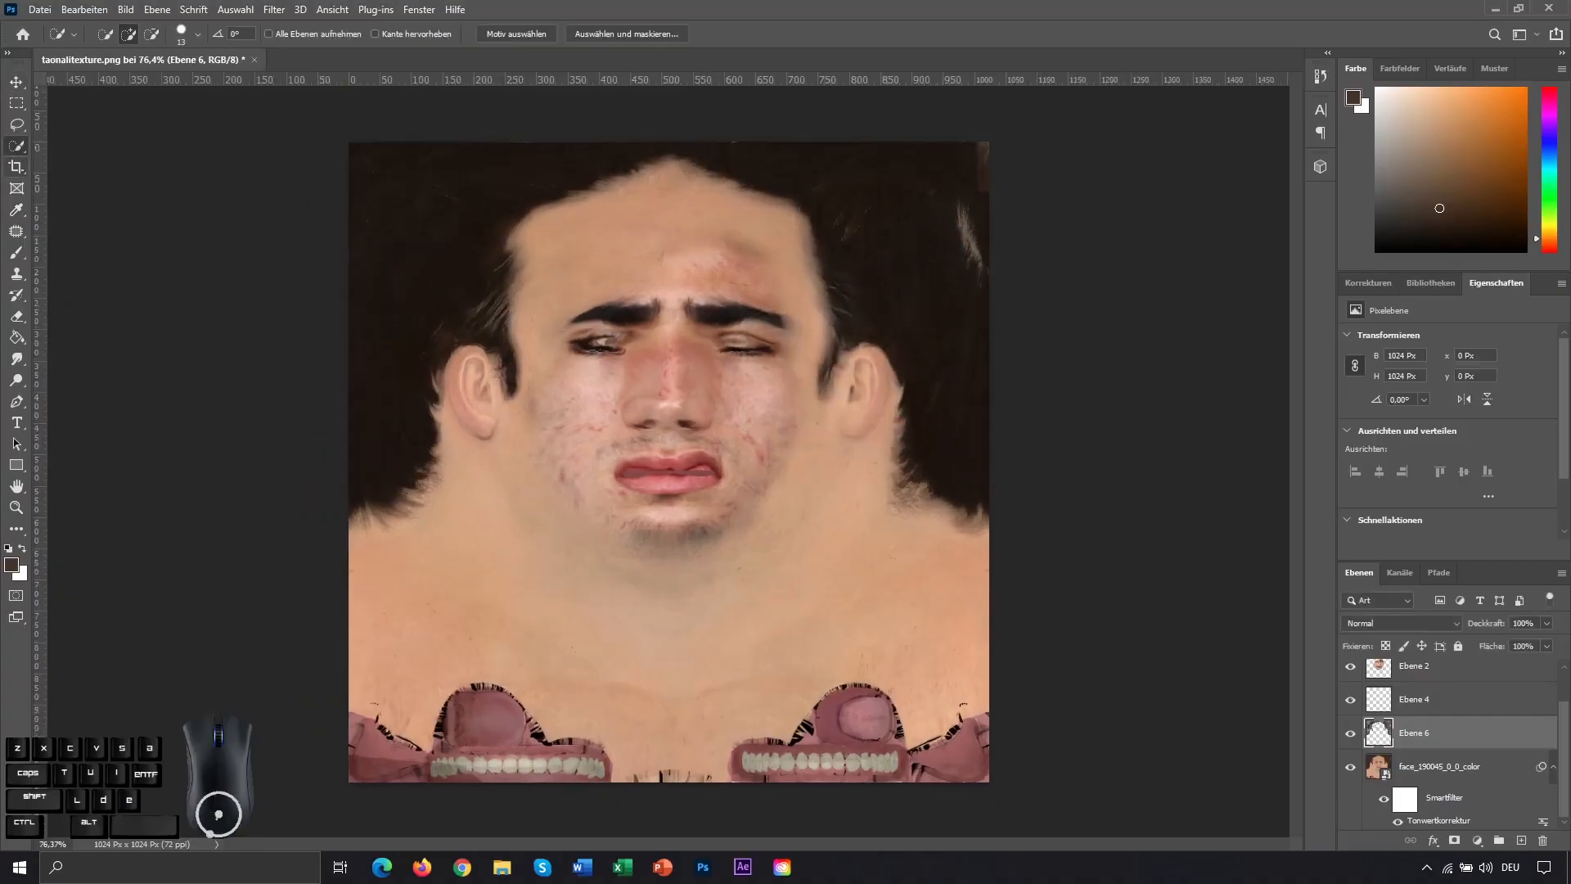
{"action": "left_click", "coordinate": [56, 14]}
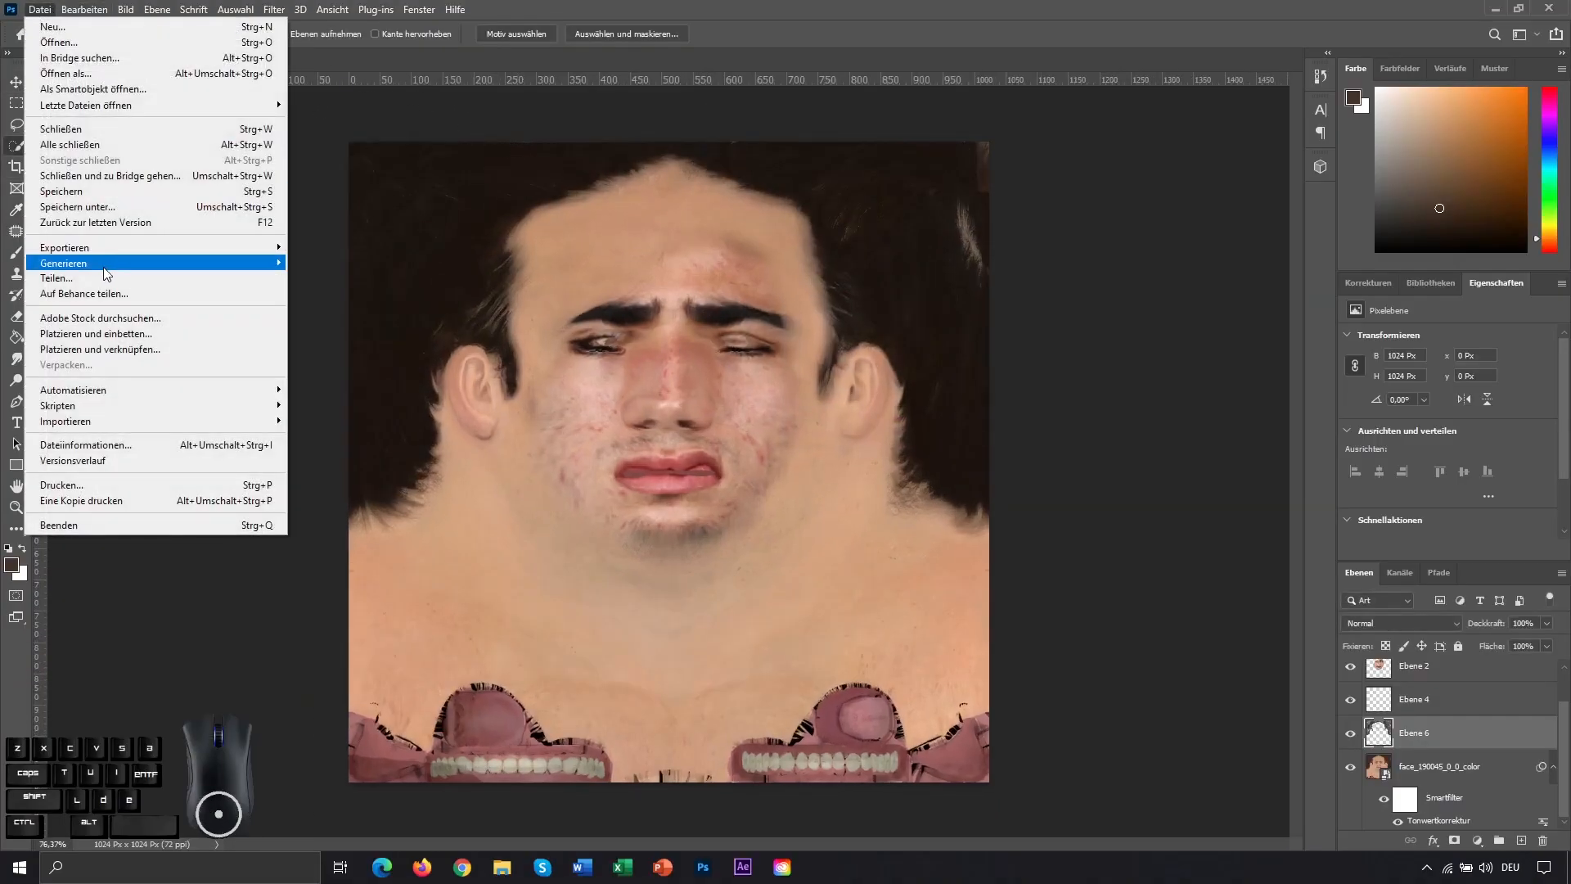
{"action": "left_click", "coordinate": [95, 333]}
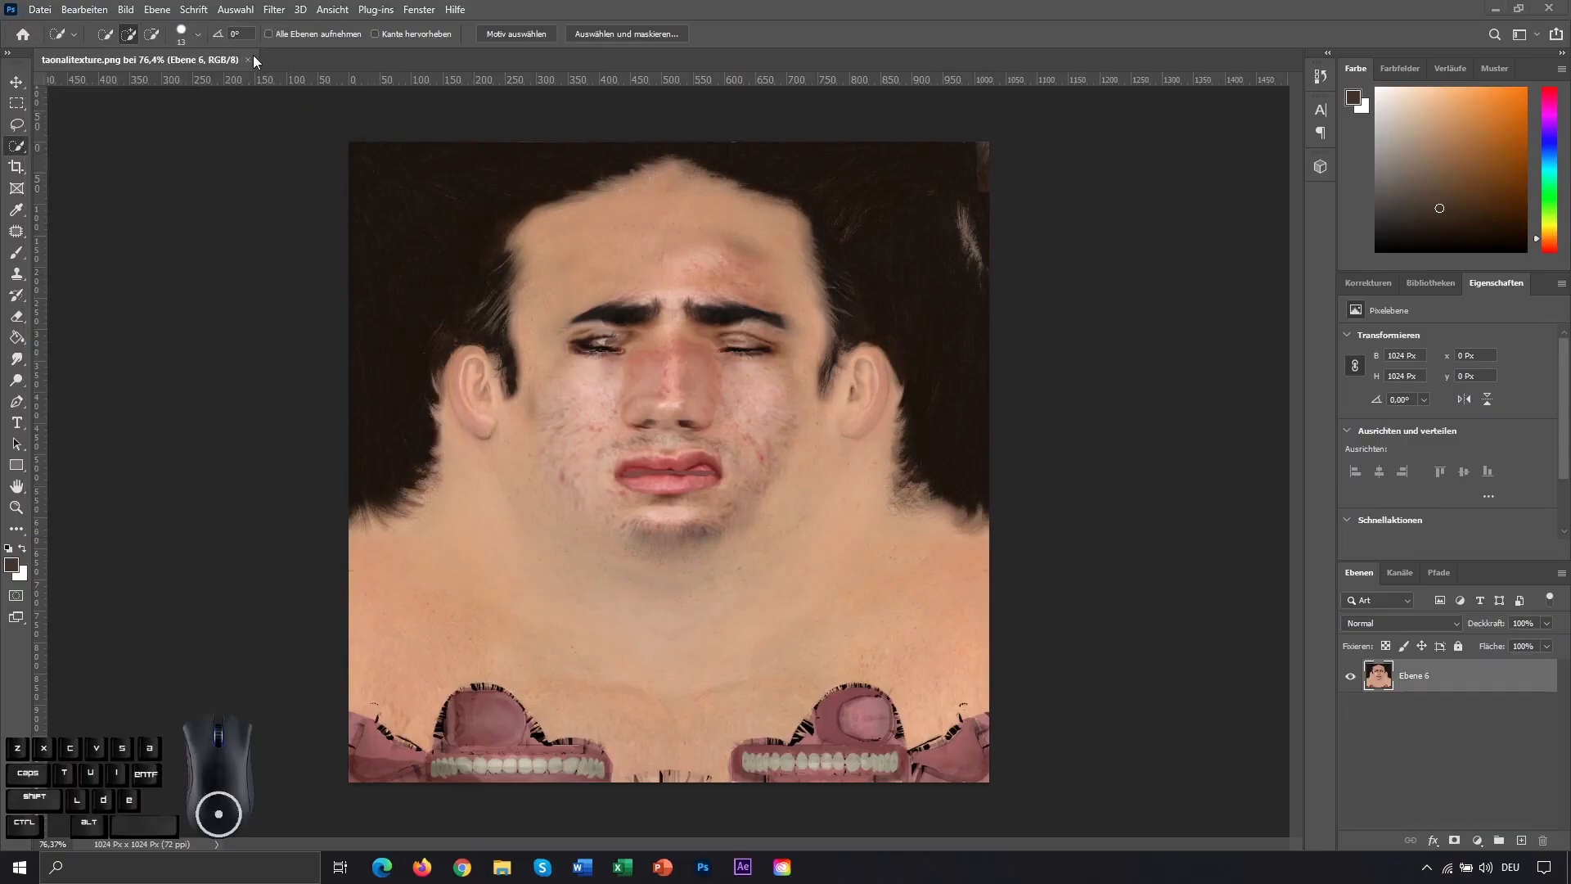
Step: Close the finished texture, open face_190045_0_0_specmask.png and place taonalitexture.png over it at full size
{"action": "left_click", "coordinate": [250, 59]}
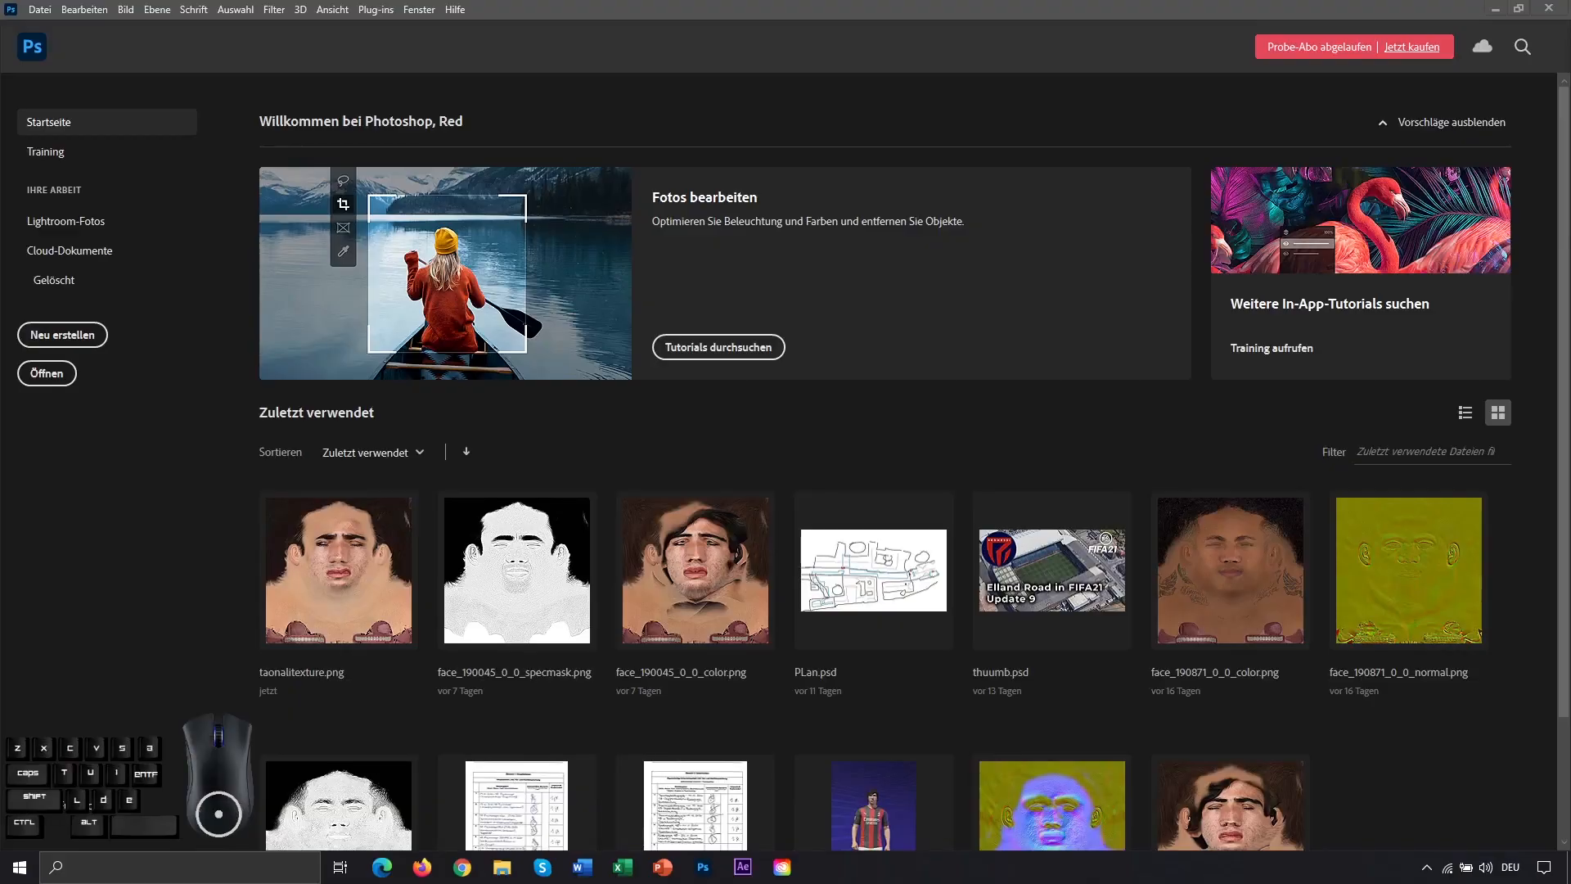
{"action": "left_click_drag", "start_coordinate": [517, 570], "coordinate": [624, 212]}
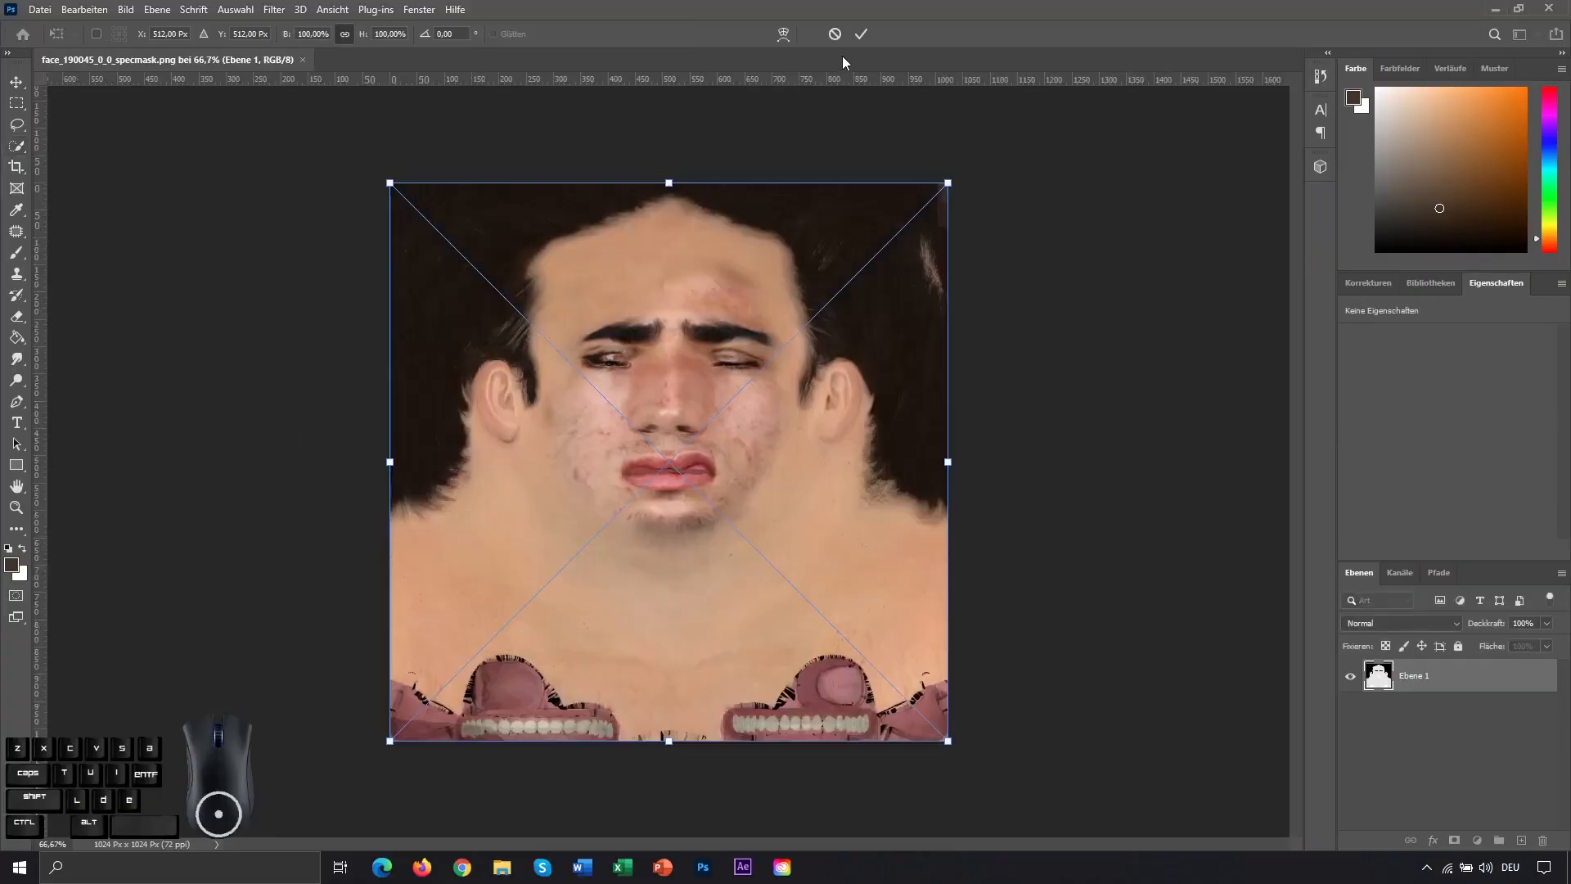
{"action": "left_click", "coordinate": [861, 35]}
Step: Desaturate the placed taonalitexture layer with a Hue/Saturation adjustment, setting saturation to -100
{"action": "key", "text": "ctrl+u"}
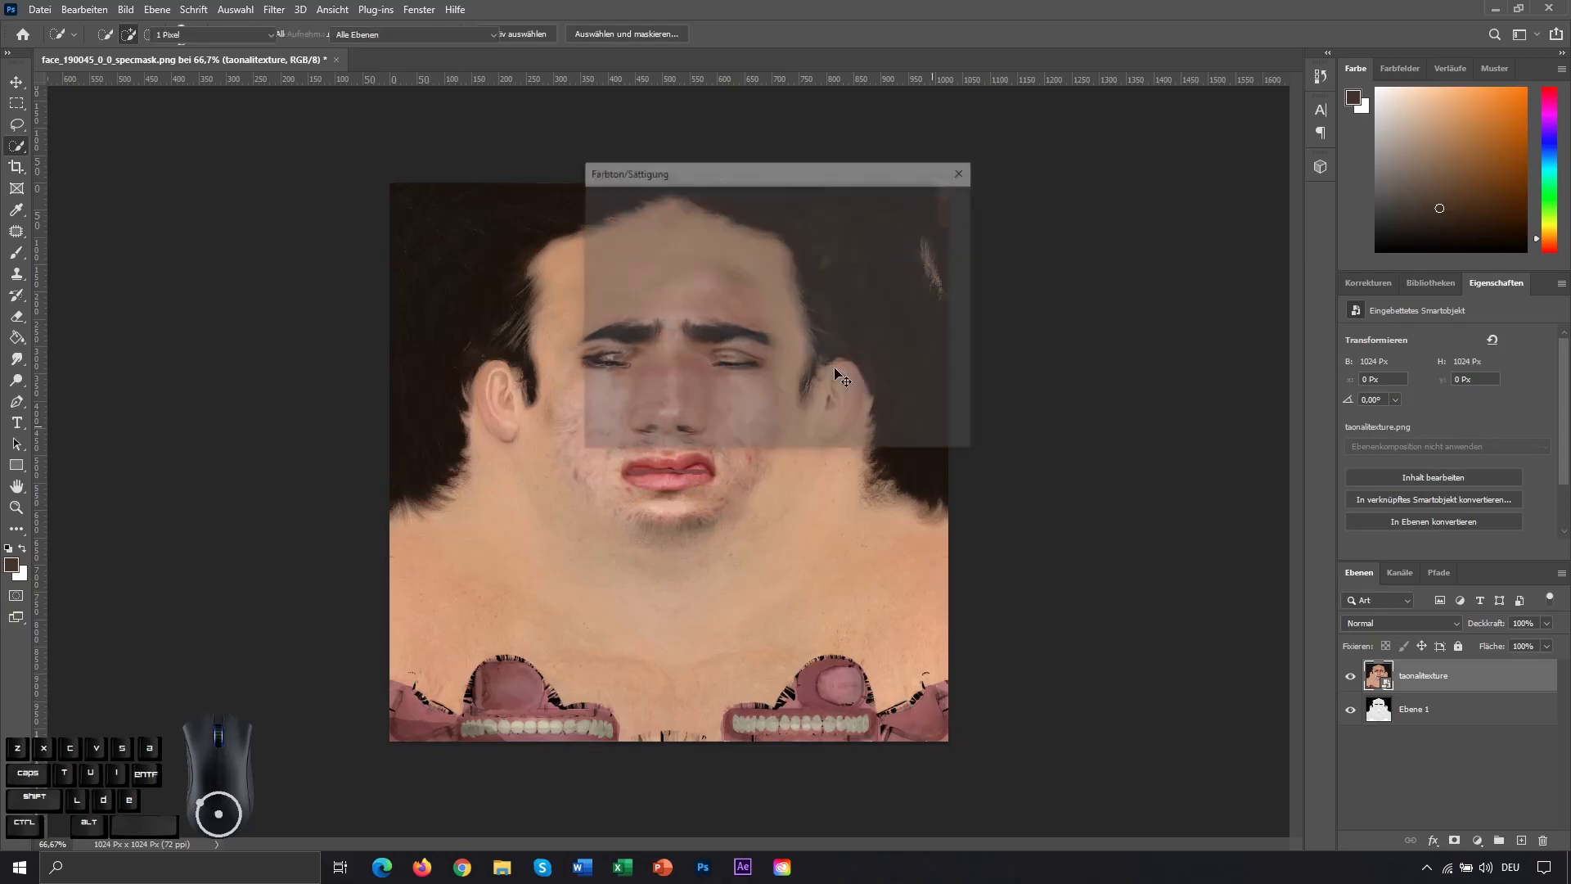
{"action": "left_click_drag", "start_coordinate": [733, 326], "coordinate": [669, 331]}
{"action": "left_click_drag", "start_coordinate": [798, 187], "coordinate": [1020, 182]}
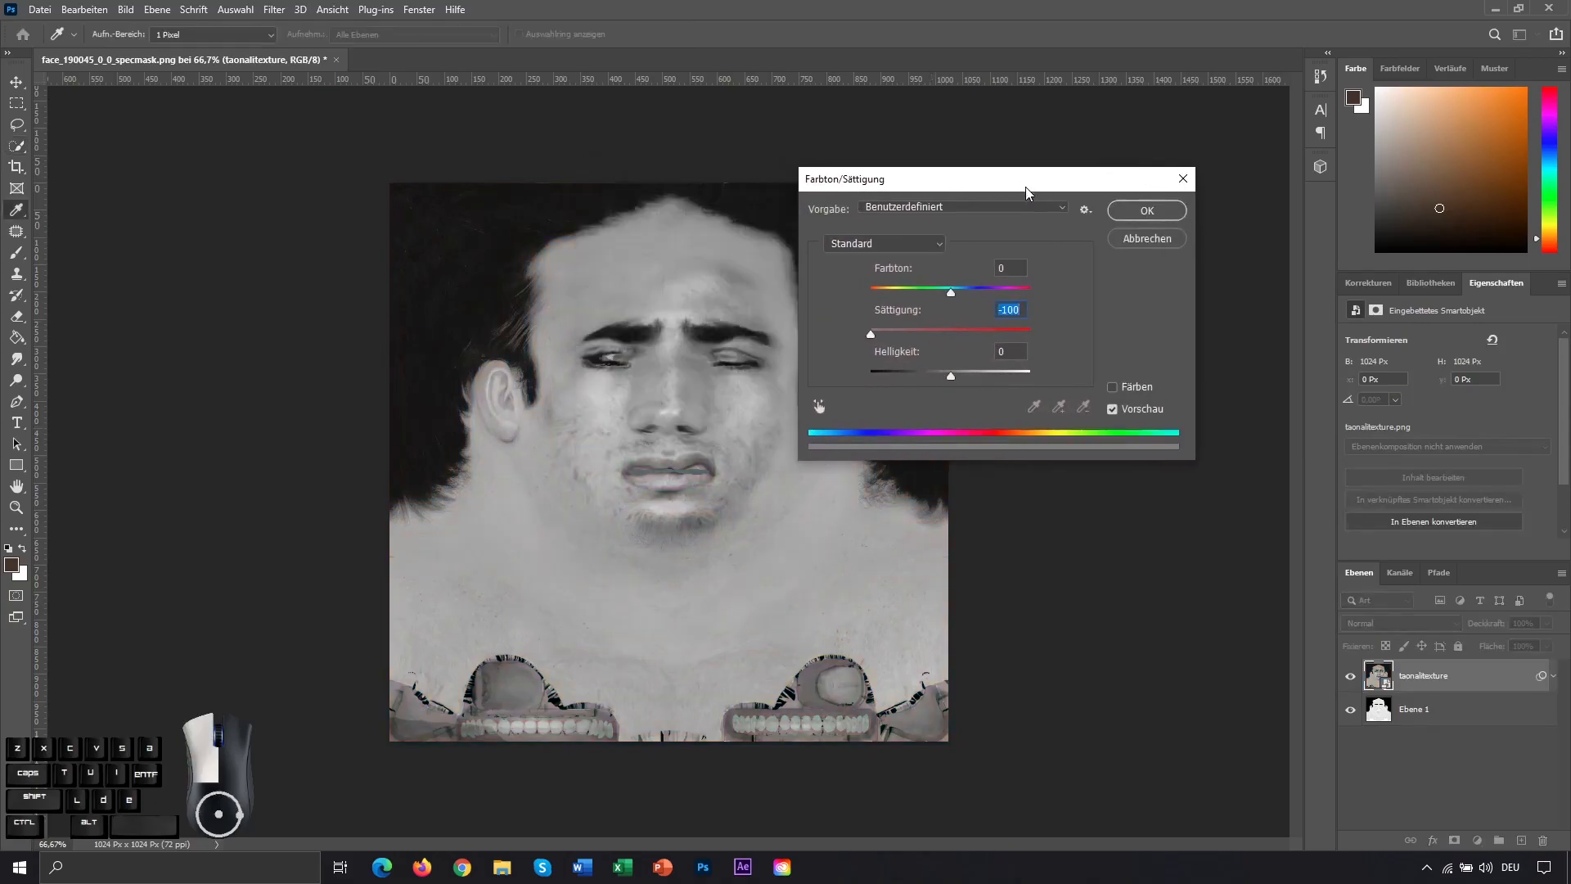
{"action": "left_click", "coordinate": [1129, 211]}
Step: Increase the layer's contrast with Levels, setting the black input to 16 and strongly lowering the white input, and save the specmask
{"action": "key", "text": "ctrl+l"}
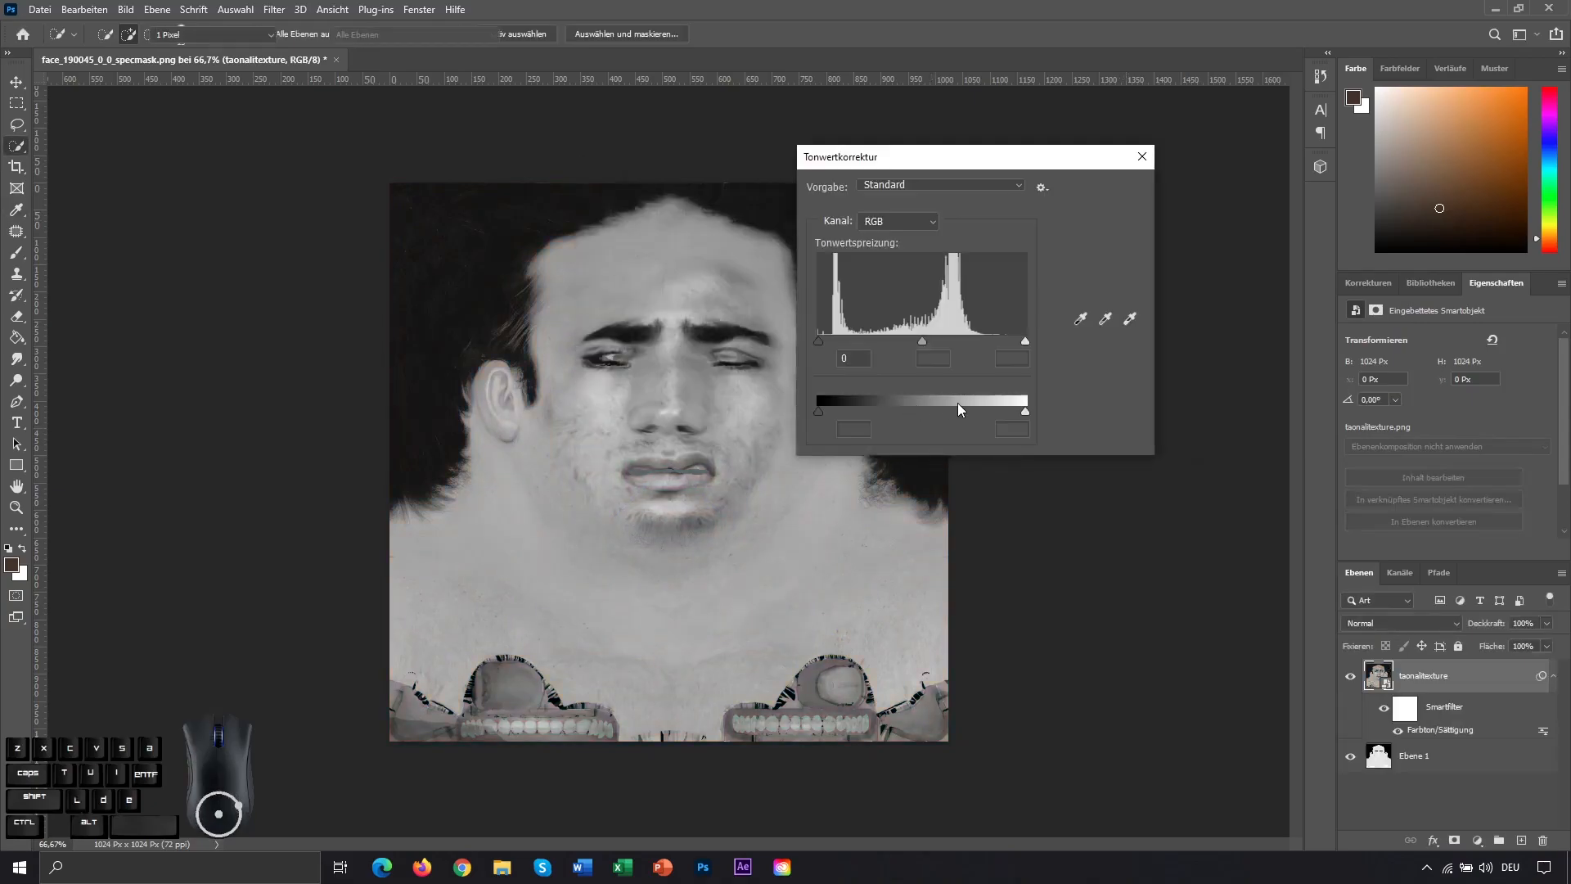
{"action": "left_click_drag", "start_coordinate": [1025, 343], "coordinate": [964, 341]}
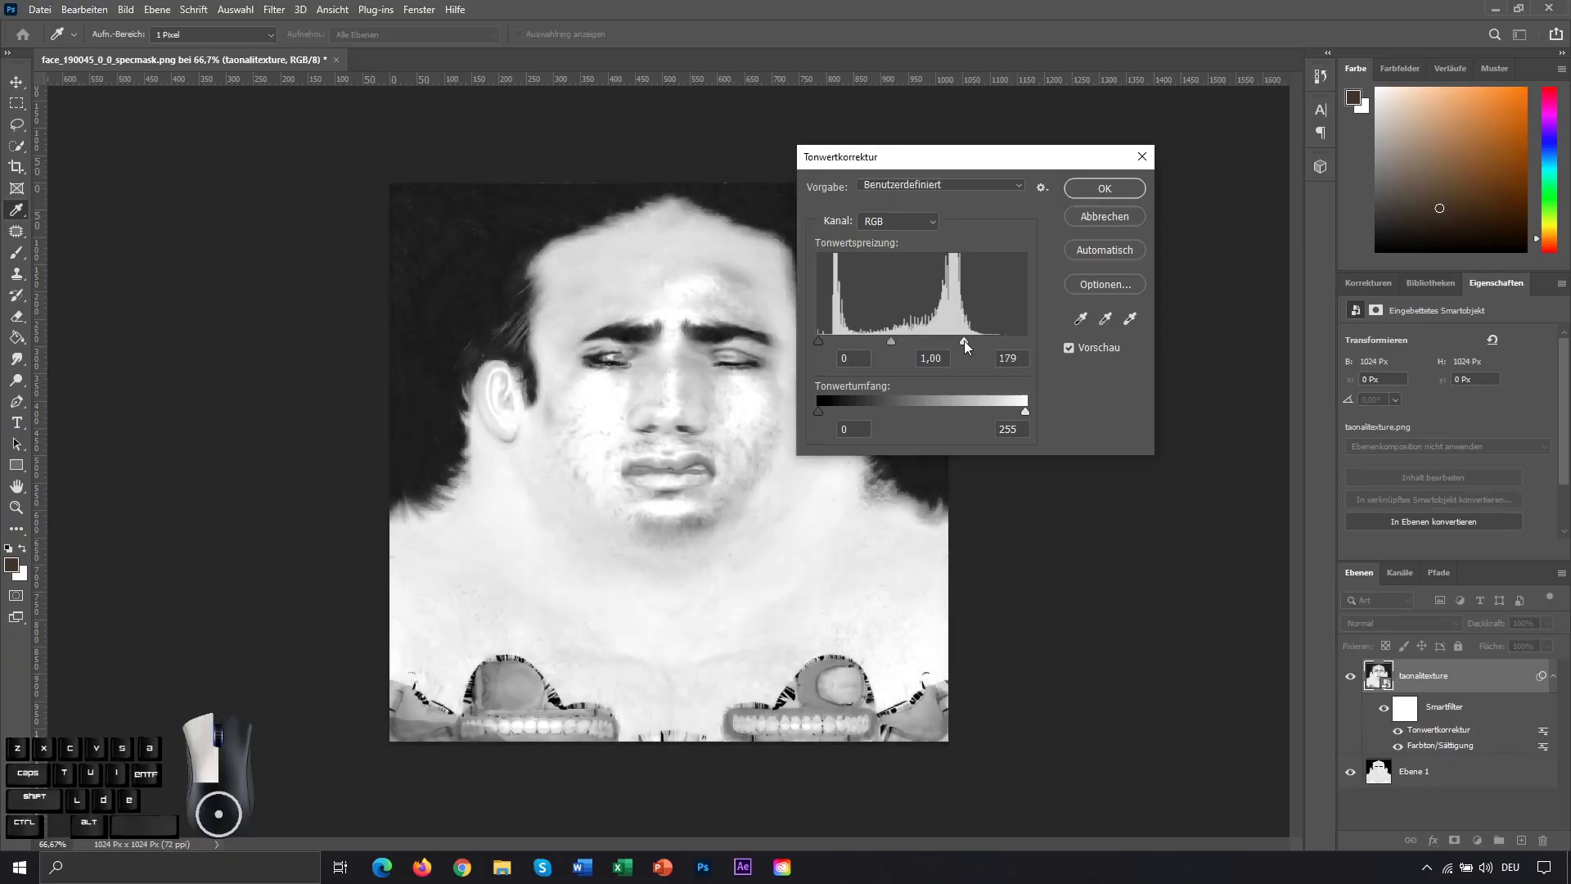
{"action": "left_click_drag", "start_coordinate": [818, 341], "coordinate": [833, 337]}
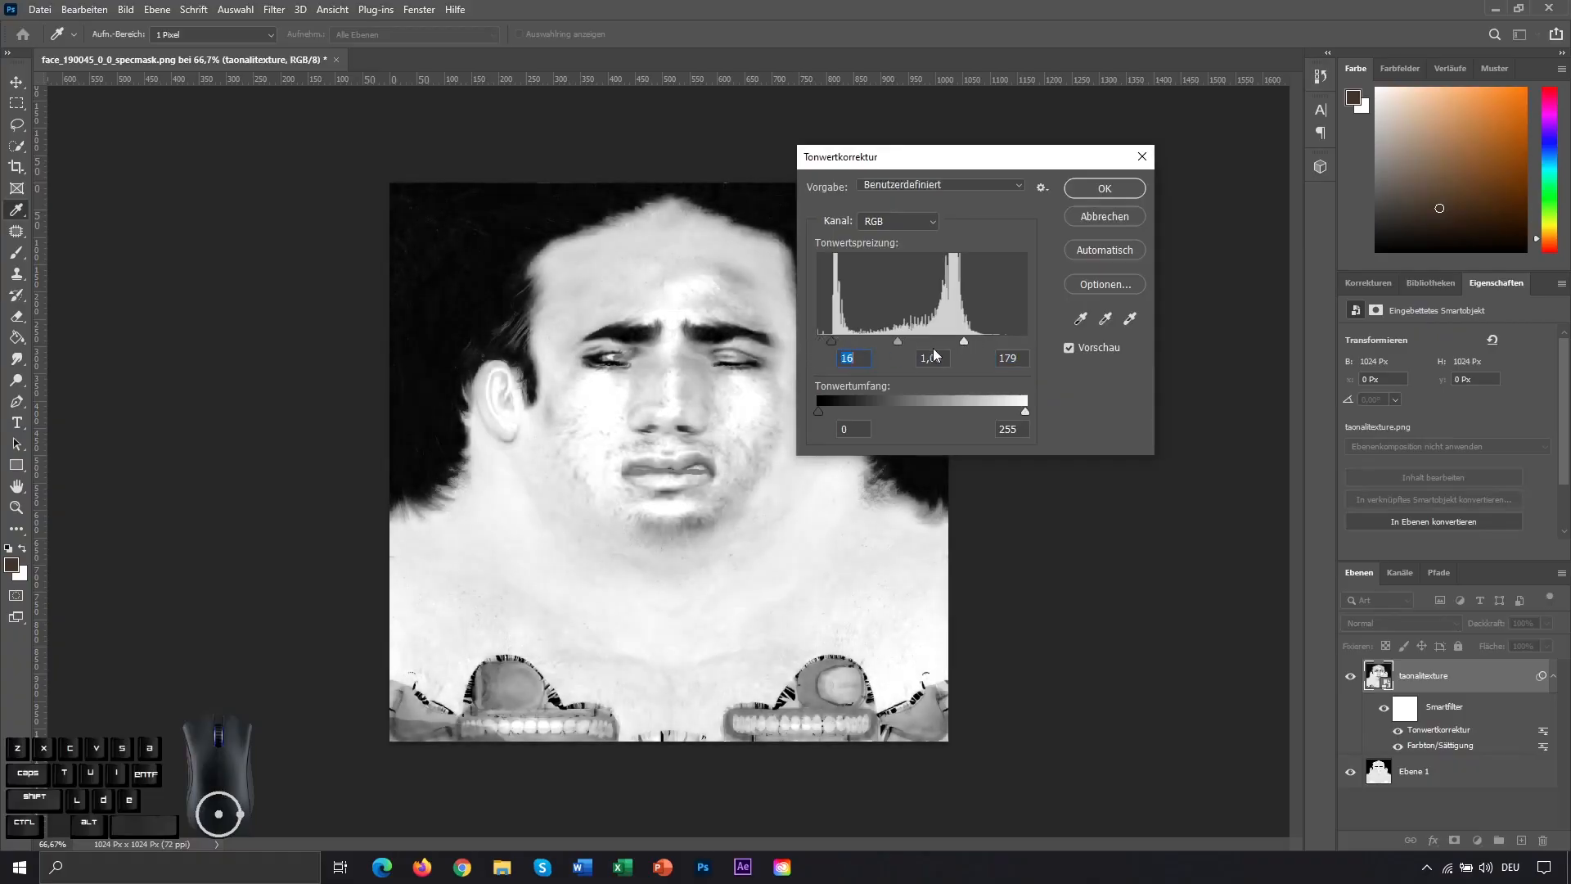
{"action": "left_click_drag", "start_coordinate": [965, 342], "coordinate": [920, 341]}
{"action": "left_click", "coordinate": [1102, 189]}
{"action": "key", "text": "w"}
{"action": "key", "text": "ctrl+s"}
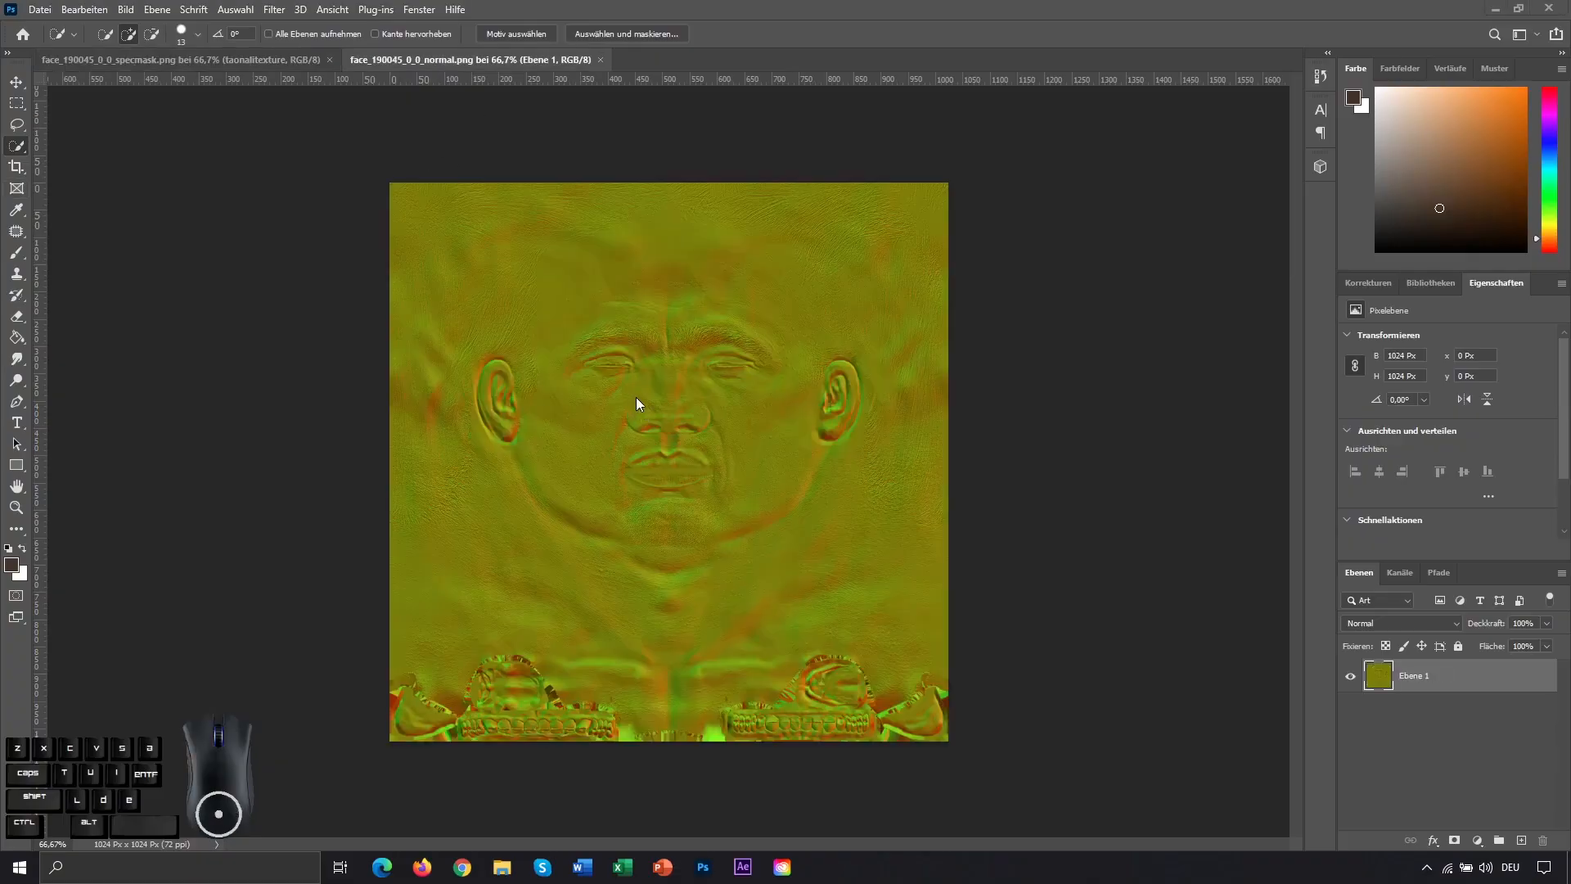
Step: Place taonalitexture over face_190045_0_0_normal.png, apply the Generate Normal Map filter and compare it with the original map underneath
{"action": "left_click", "coordinate": [866, 37]}
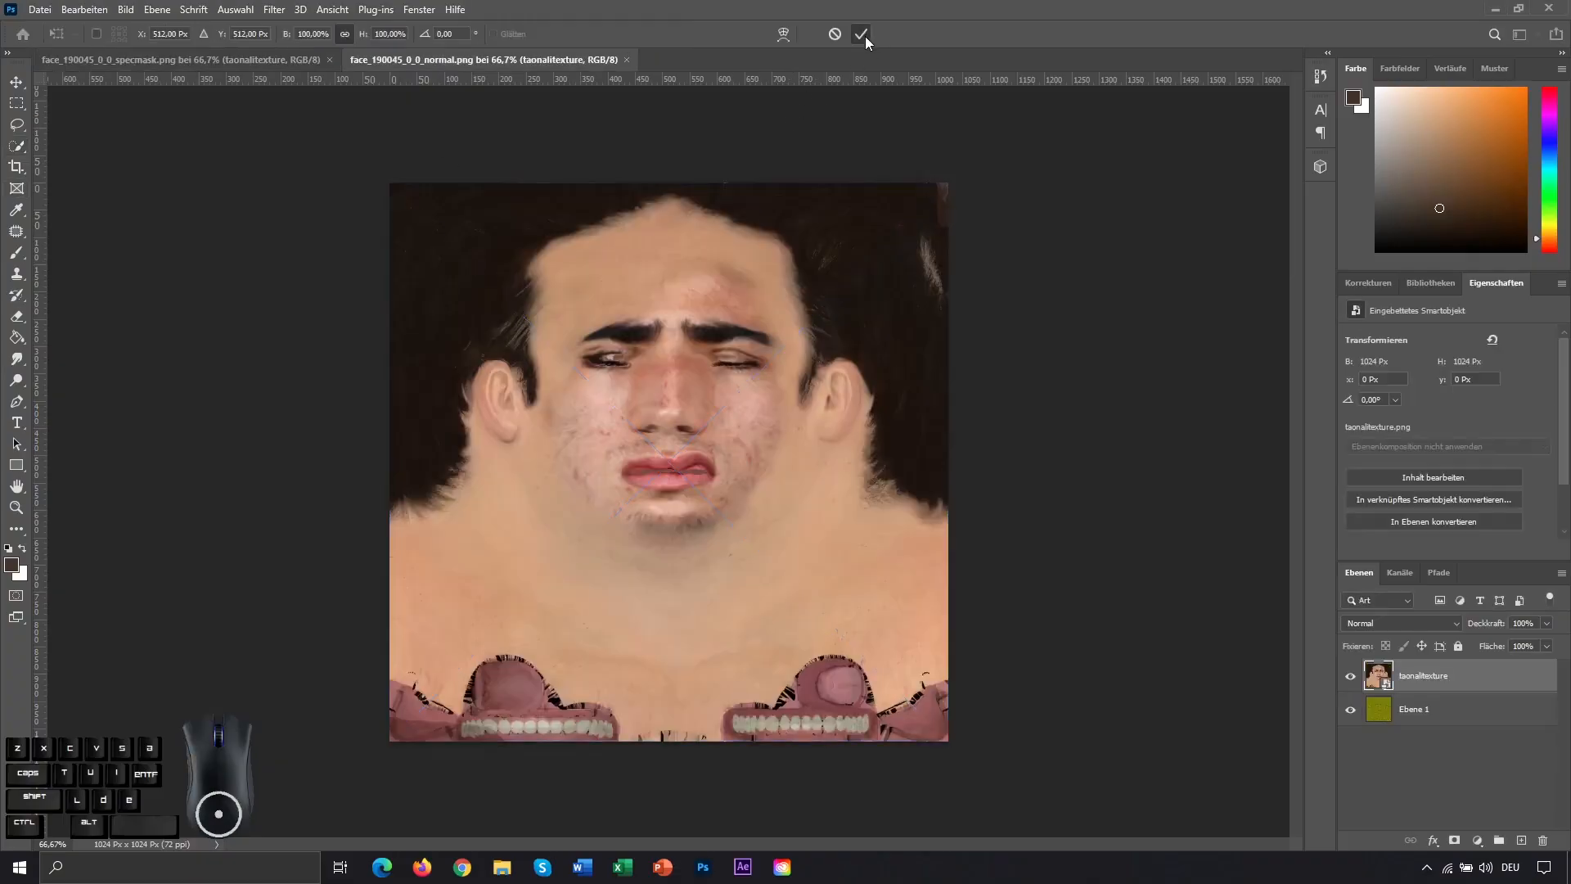
{"action": "left_click", "coordinate": [300, 9]}
{"action": "mouse_move", "coordinate": [275, 12]}
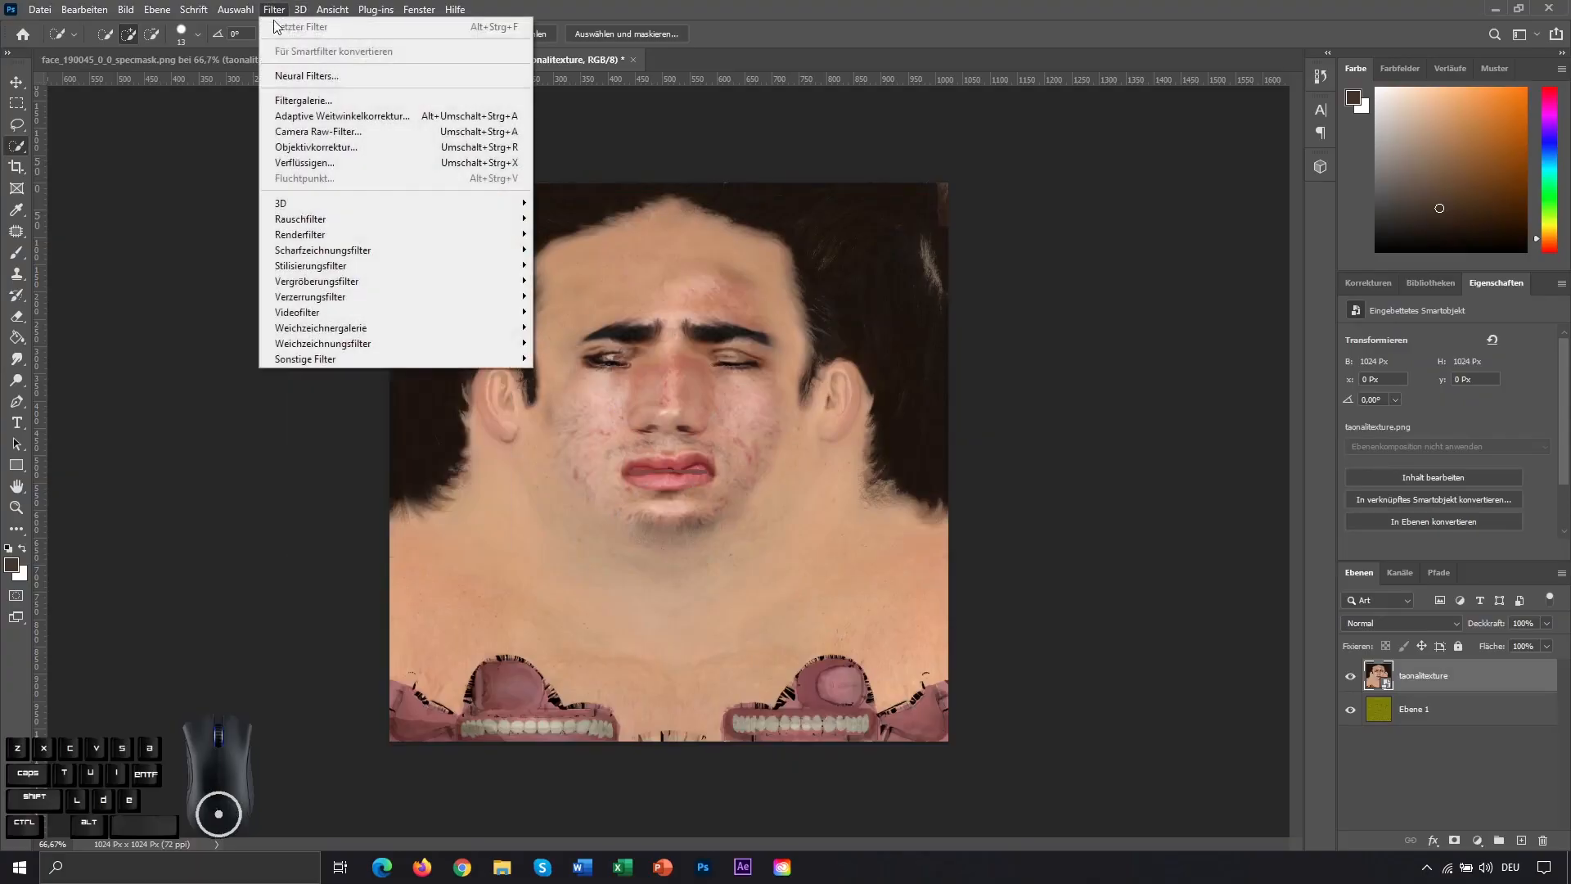
{"action": "mouse_move", "coordinate": [459, 203]}
{"action": "left_click", "coordinate": [597, 220]}
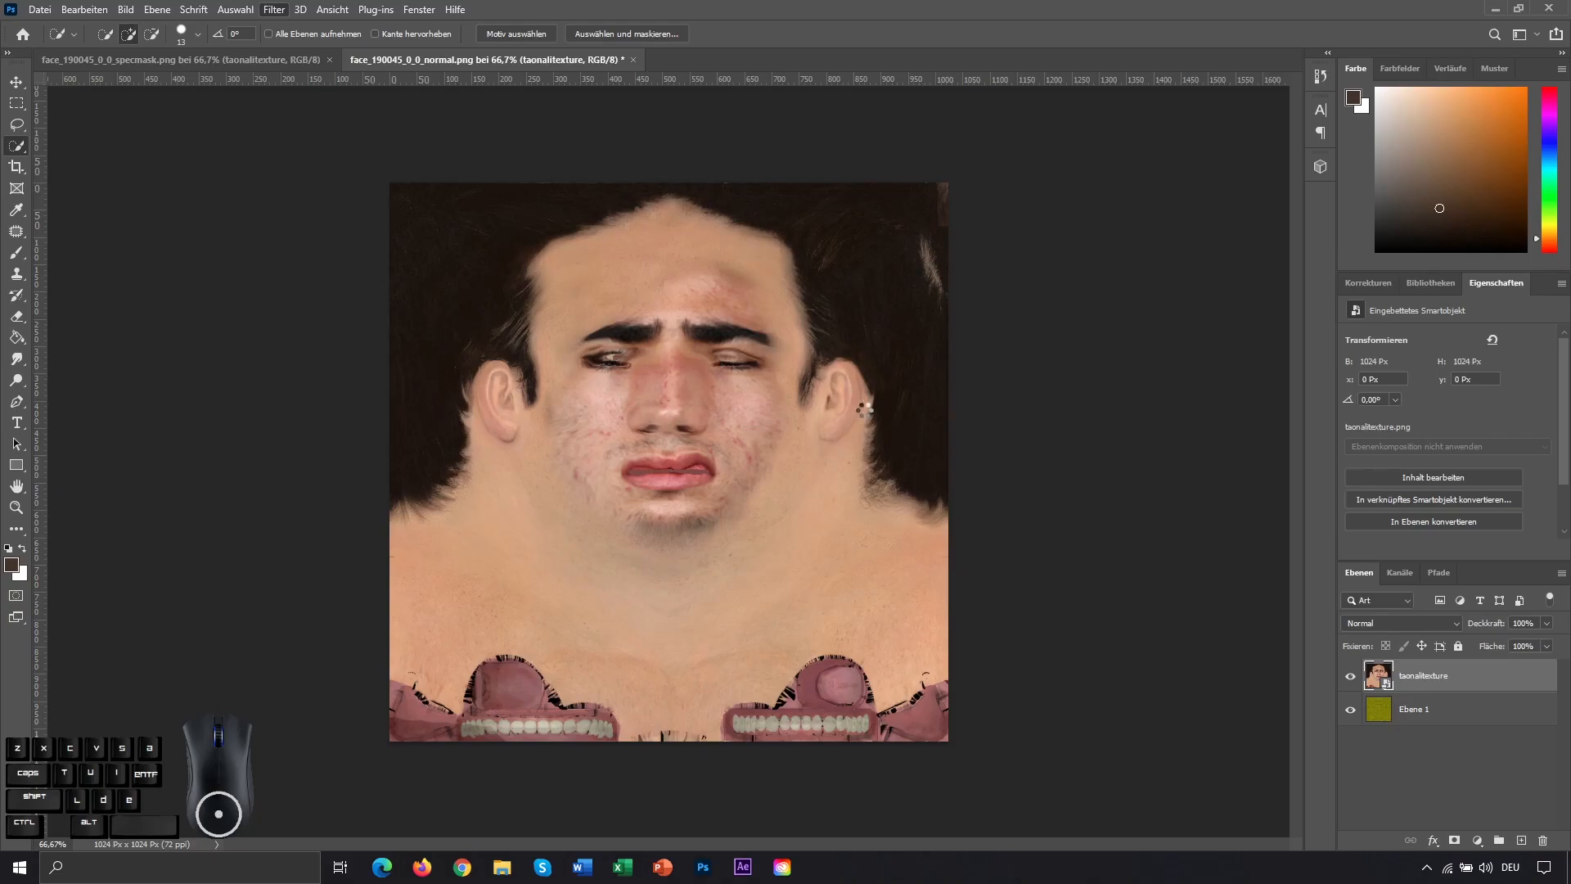
{"action": "key", "text": "v"}
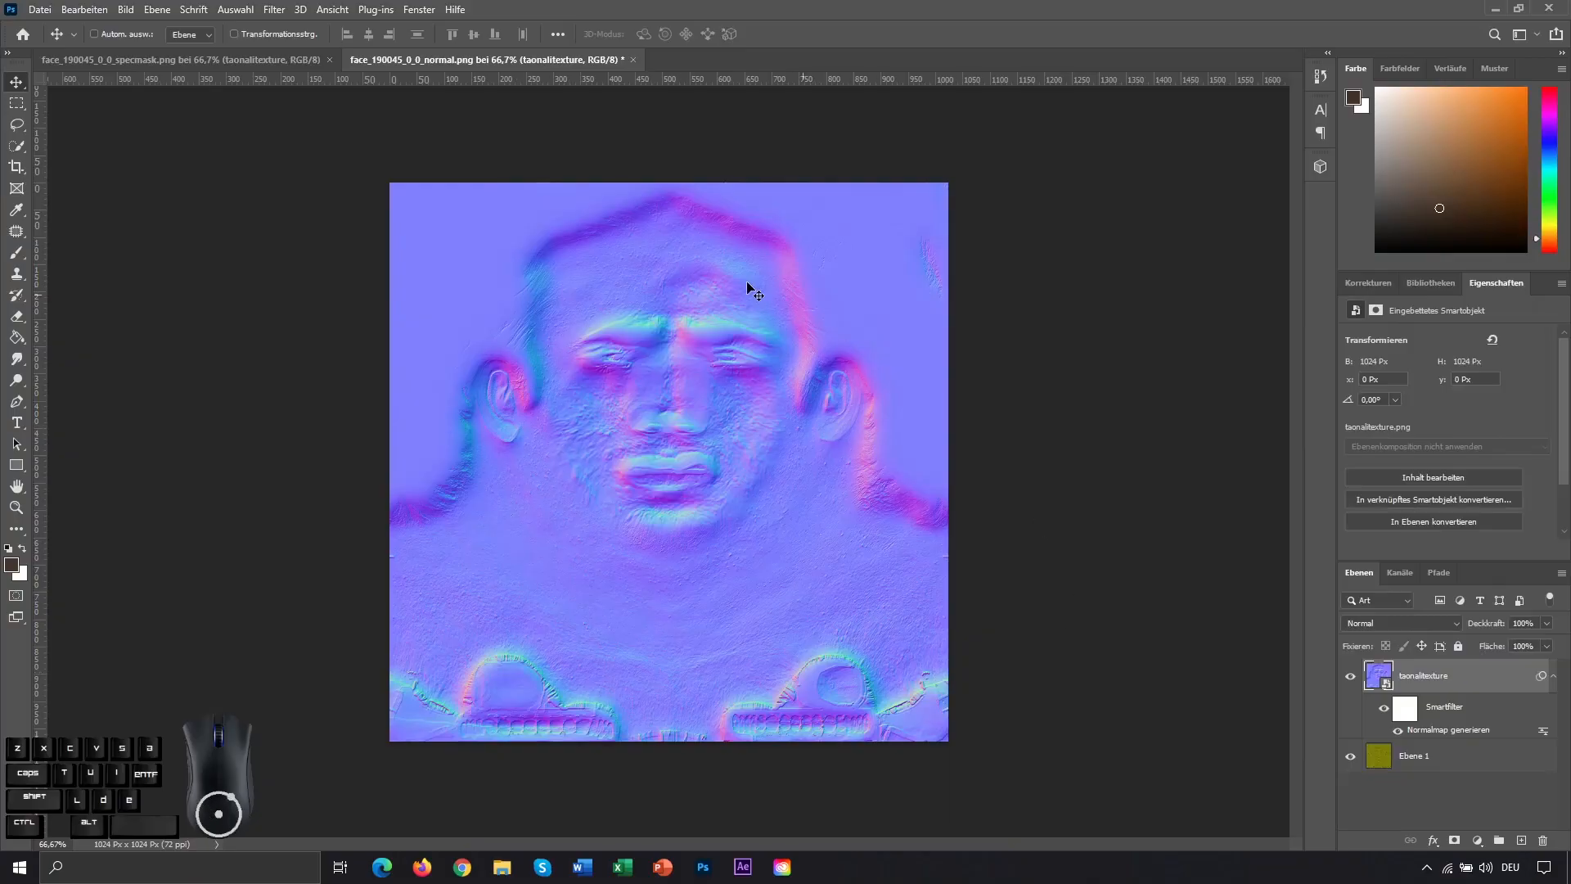
{"action": "left_click", "coordinate": [1351, 676]}
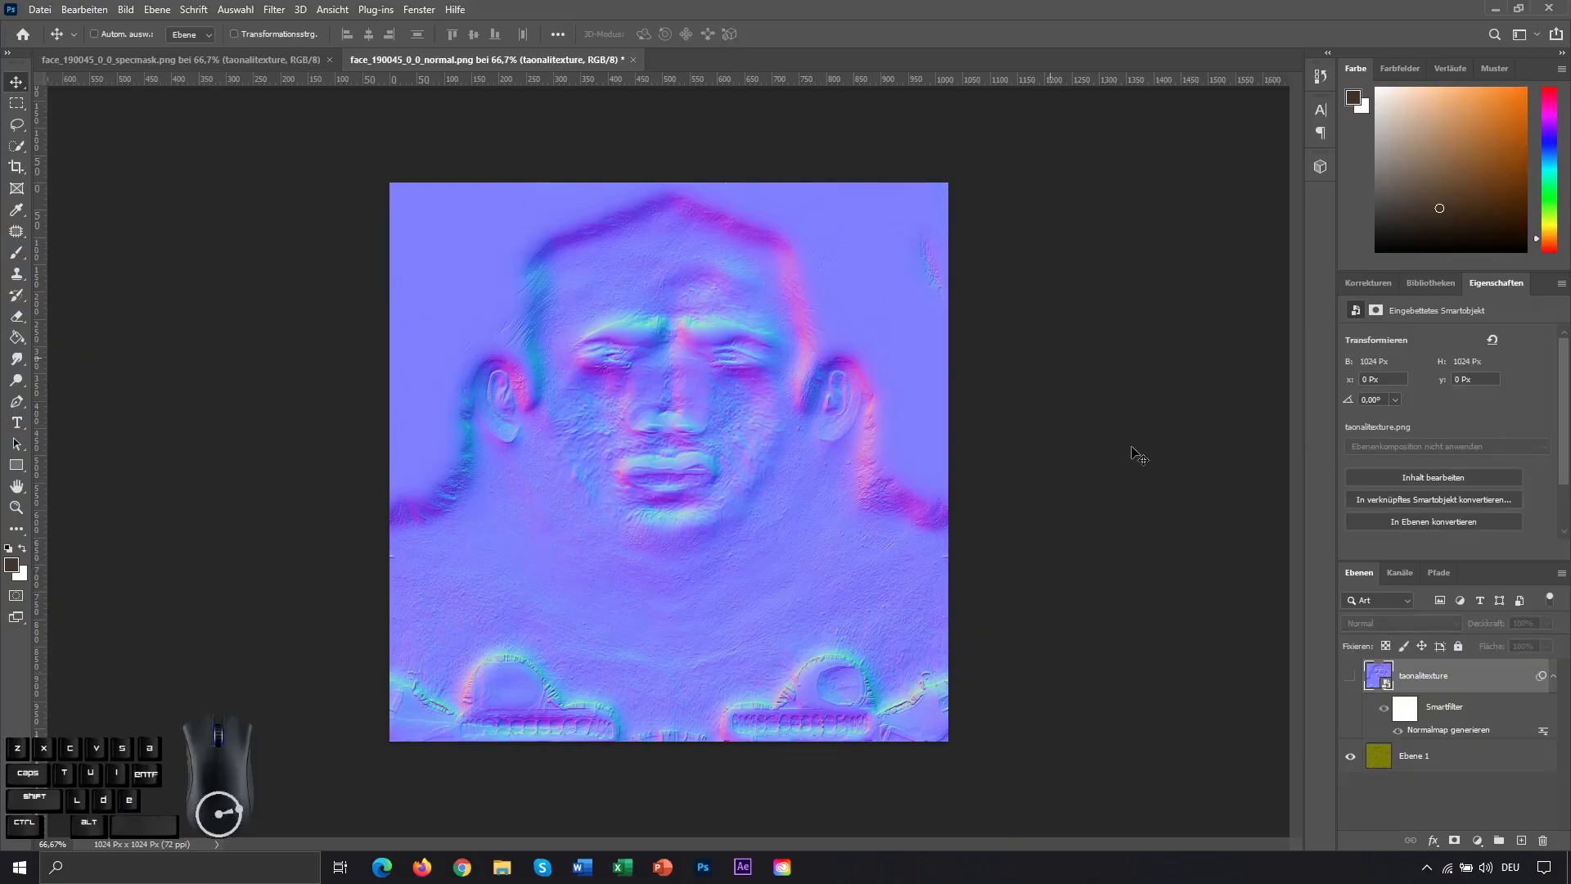
{"action": "left_click", "coordinate": [1350, 676]}
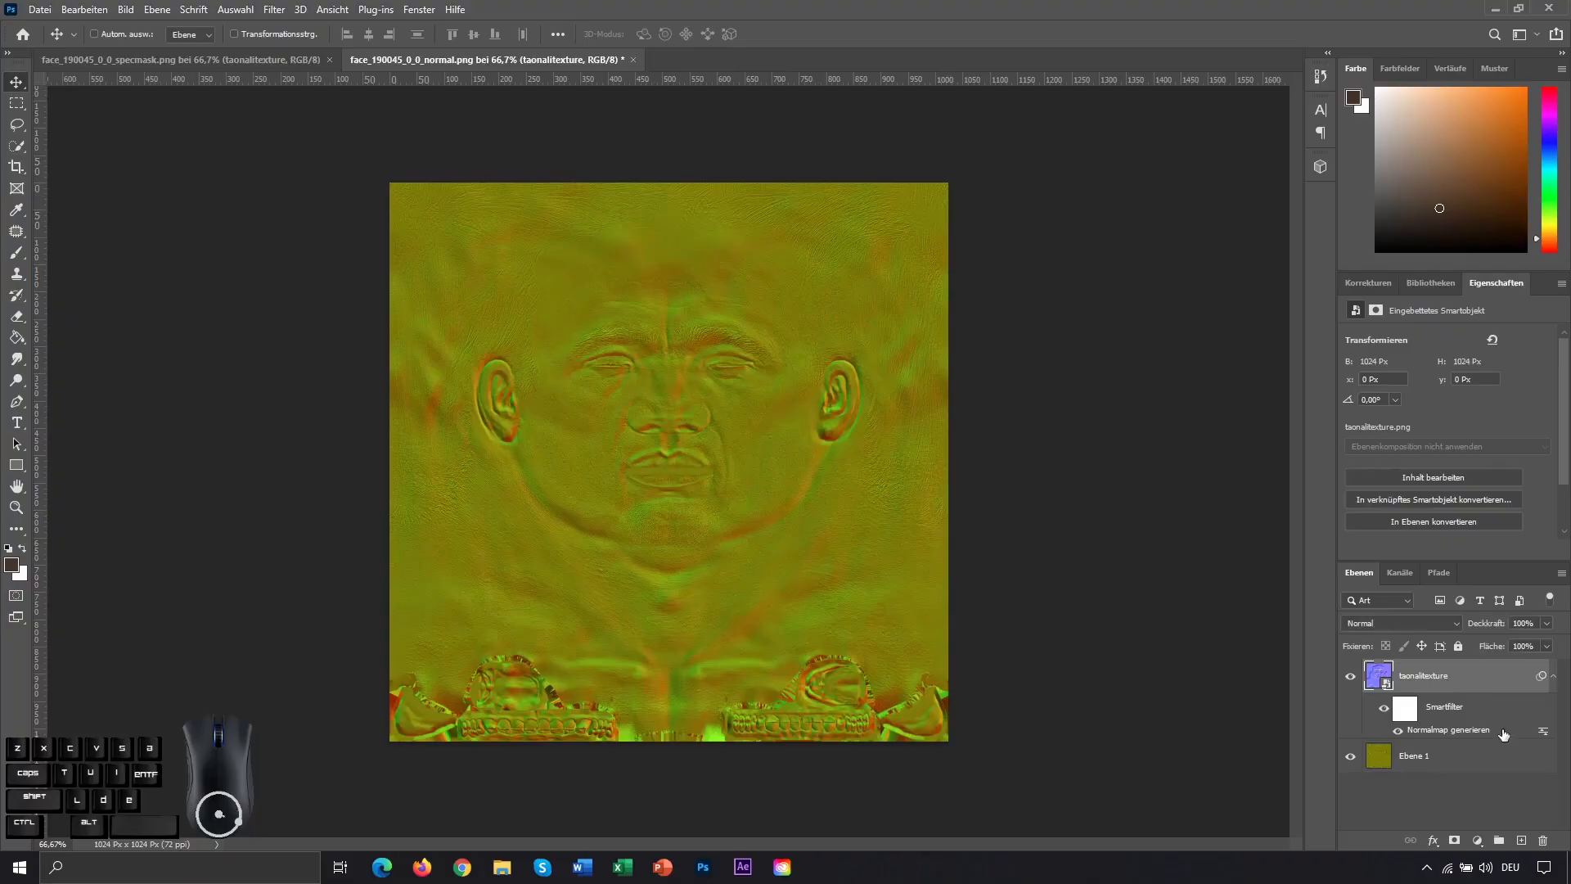
Step: Merge the filtered taonalitexture smart object with a new empty layer into a single pixel layer
{"action": "left_click", "coordinate": [1521, 840]}
{"action": "left_click", "coordinate": [1466, 718], "text": "ctrl"}
{"action": "key", "text": "ctrl+e"}
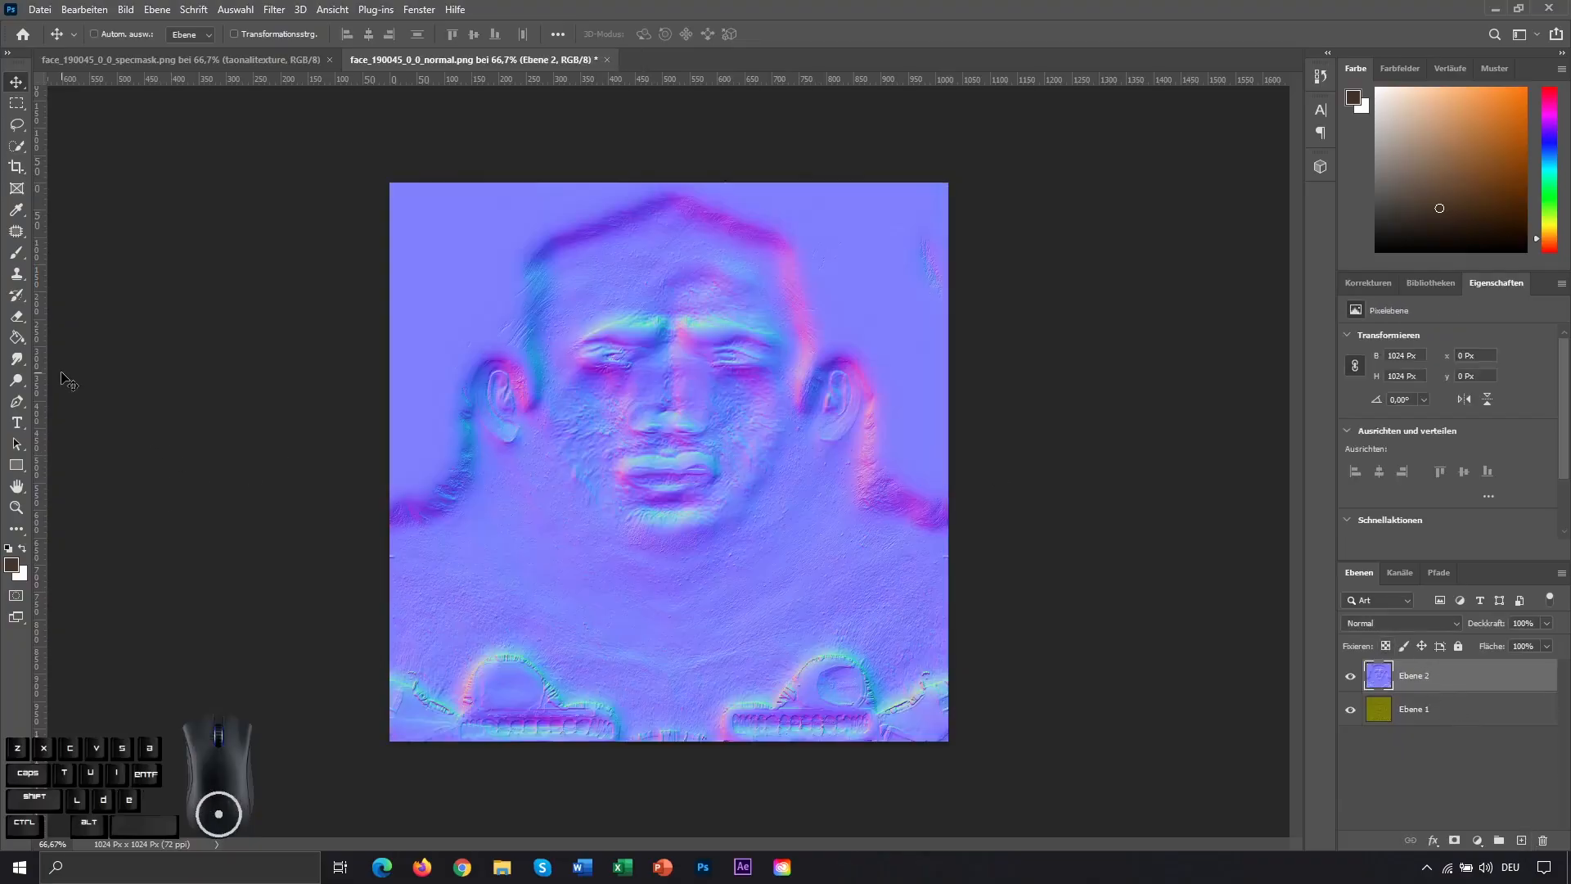
Step: Add an inverted layer mask to the new normal map layer and reveal the face and upper neck with a soft white brush
{"action": "left_click", "coordinate": [1454, 840]}
{"action": "key", "text": "ctrl+i"}
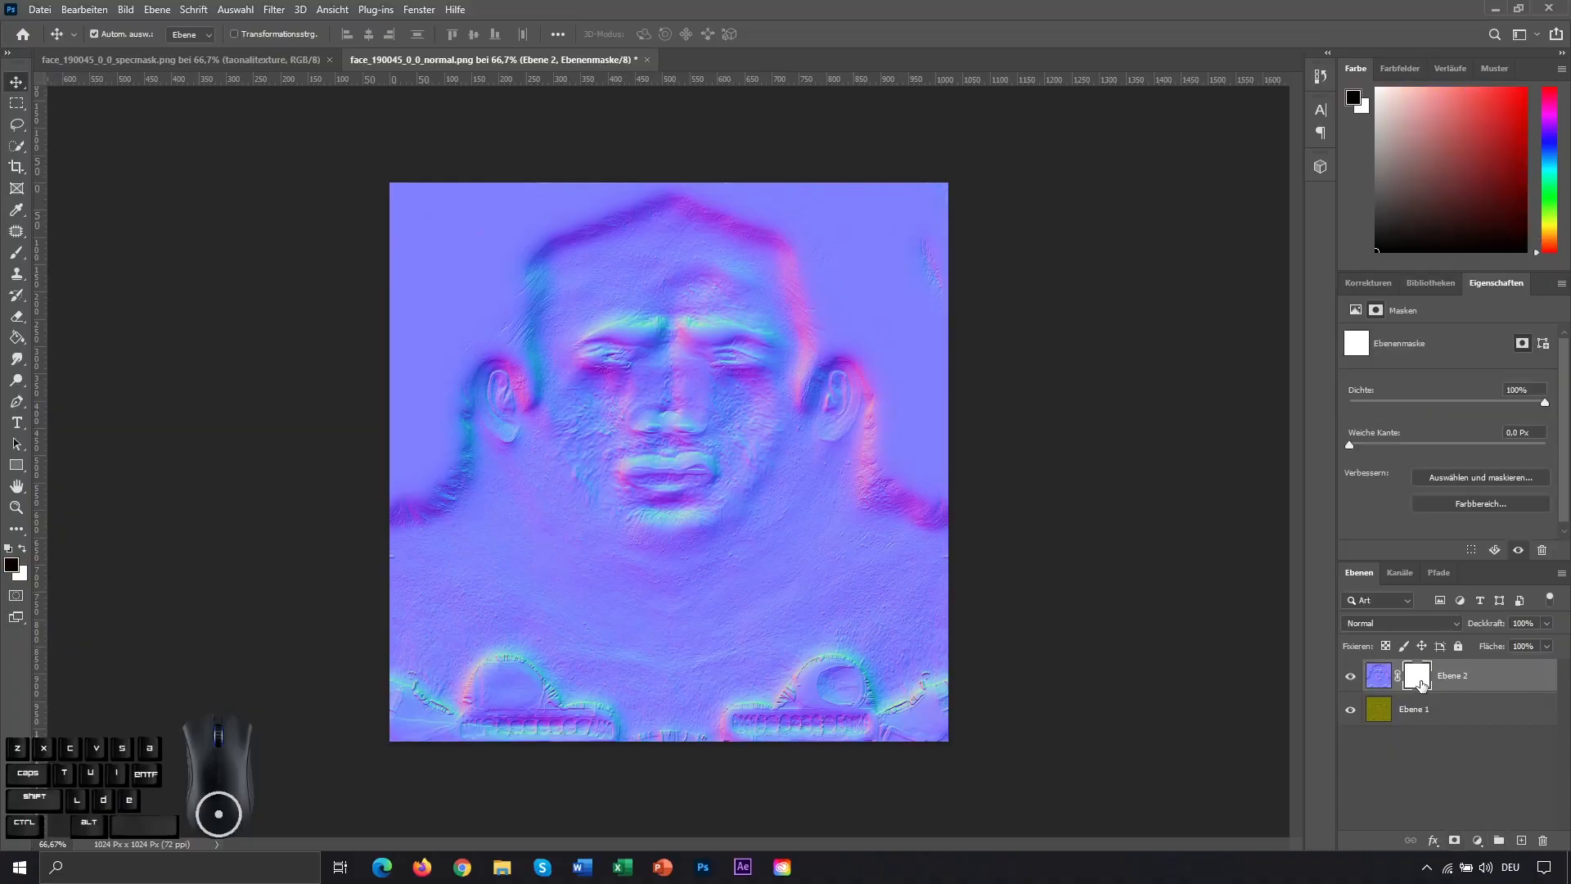
{"action": "left_click", "coordinate": [16, 252]}
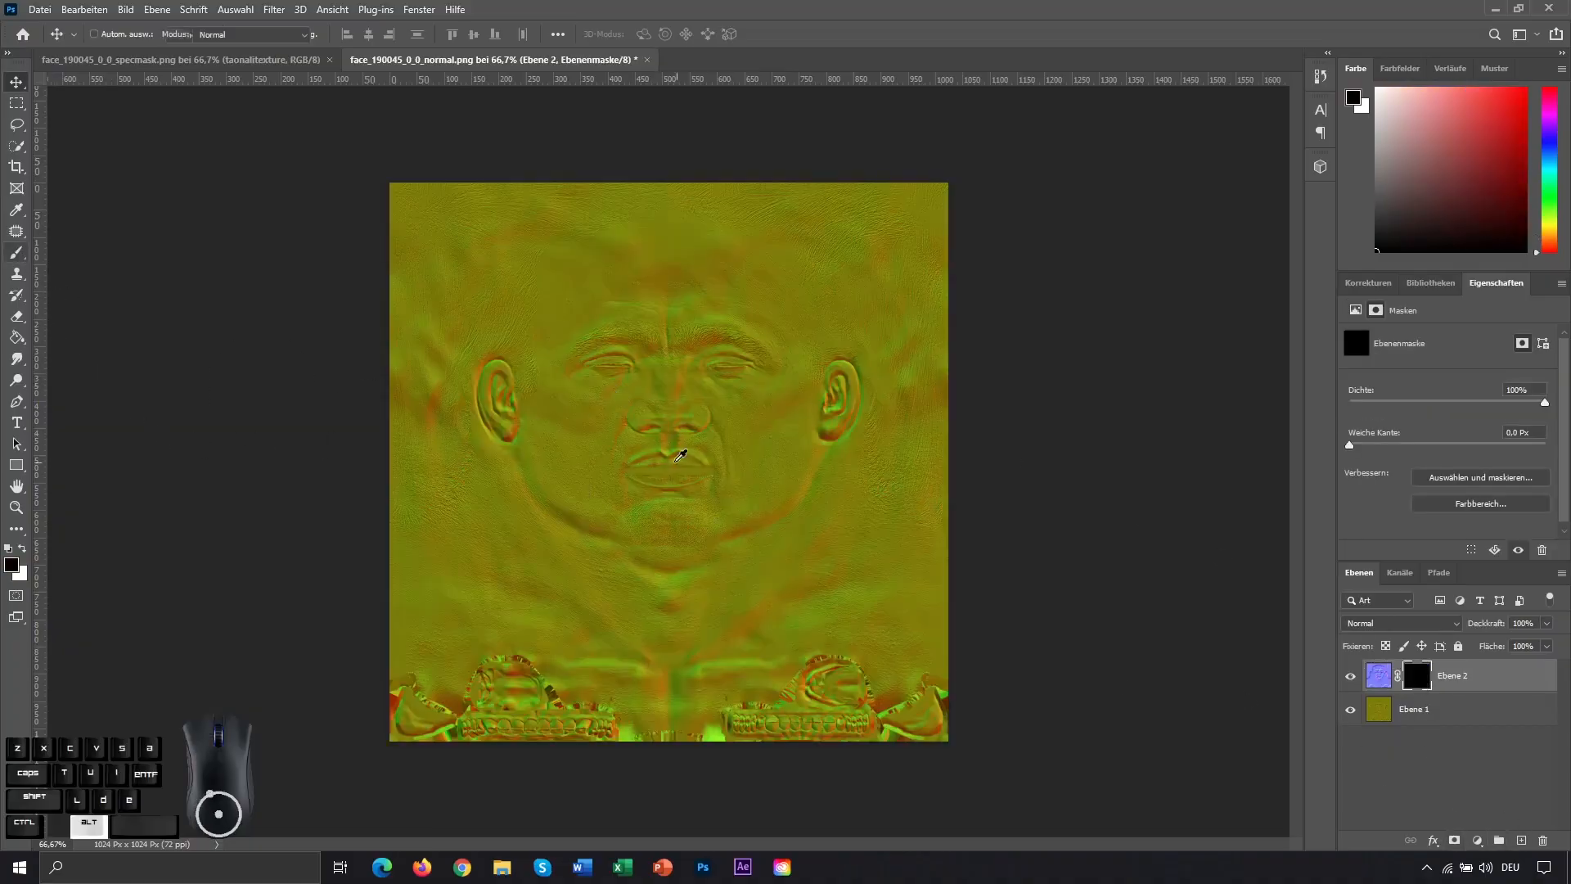
{"action": "left_click", "coordinate": [23, 547]}
{"action": "mouse_move", "coordinate": [603, 374]}
{"action": "left_mouse_down"}
{"action": "mouse_move", "coordinate": [630, 351]}
{"action": "mouse_move", "coordinate": [642, 372]}
{"action": "mouse_move", "coordinate": [646, 333]}
{"action": "mouse_move", "coordinate": [666, 438]}
{"action": "mouse_move", "coordinate": [606, 433]}
{"action": "mouse_move", "coordinate": [578, 516]}
{"action": "mouse_move", "coordinate": [737, 491]}
{"action": "mouse_move", "coordinate": [642, 519]}
{"action": "mouse_move", "coordinate": [752, 393]}
{"action": "mouse_move", "coordinate": [603, 361]}
{"action": "mouse_move", "coordinate": [720, 360]}
{"action": "mouse_move", "coordinate": [645, 535]}
{"action": "mouse_move", "coordinate": [736, 533]}
{"action": "mouse_move", "coordinate": [568, 533]}
{"action": "mouse_move", "coordinate": [606, 516]}
{"action": "left_mouse_up"}
Step: Merge the masked normal map layer with Ebene 1 and save face_190045_0_0_normal.png
{"action": "left_click", "coordinate": [1465, 719], "text": "ctrl"}
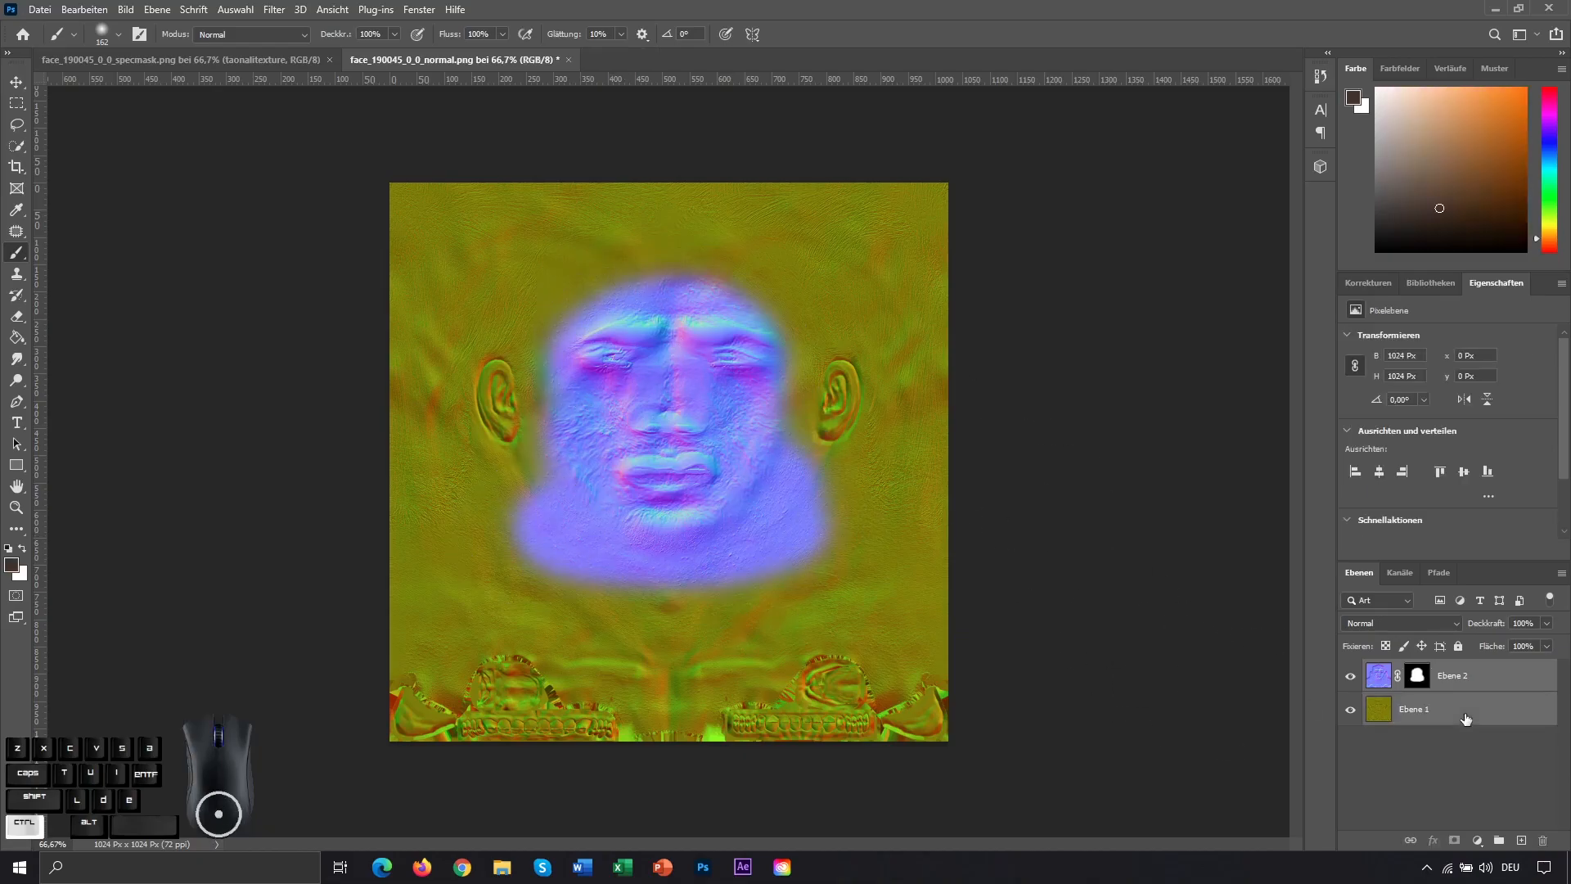
{"action": "key", "text": "ctrl+e"}
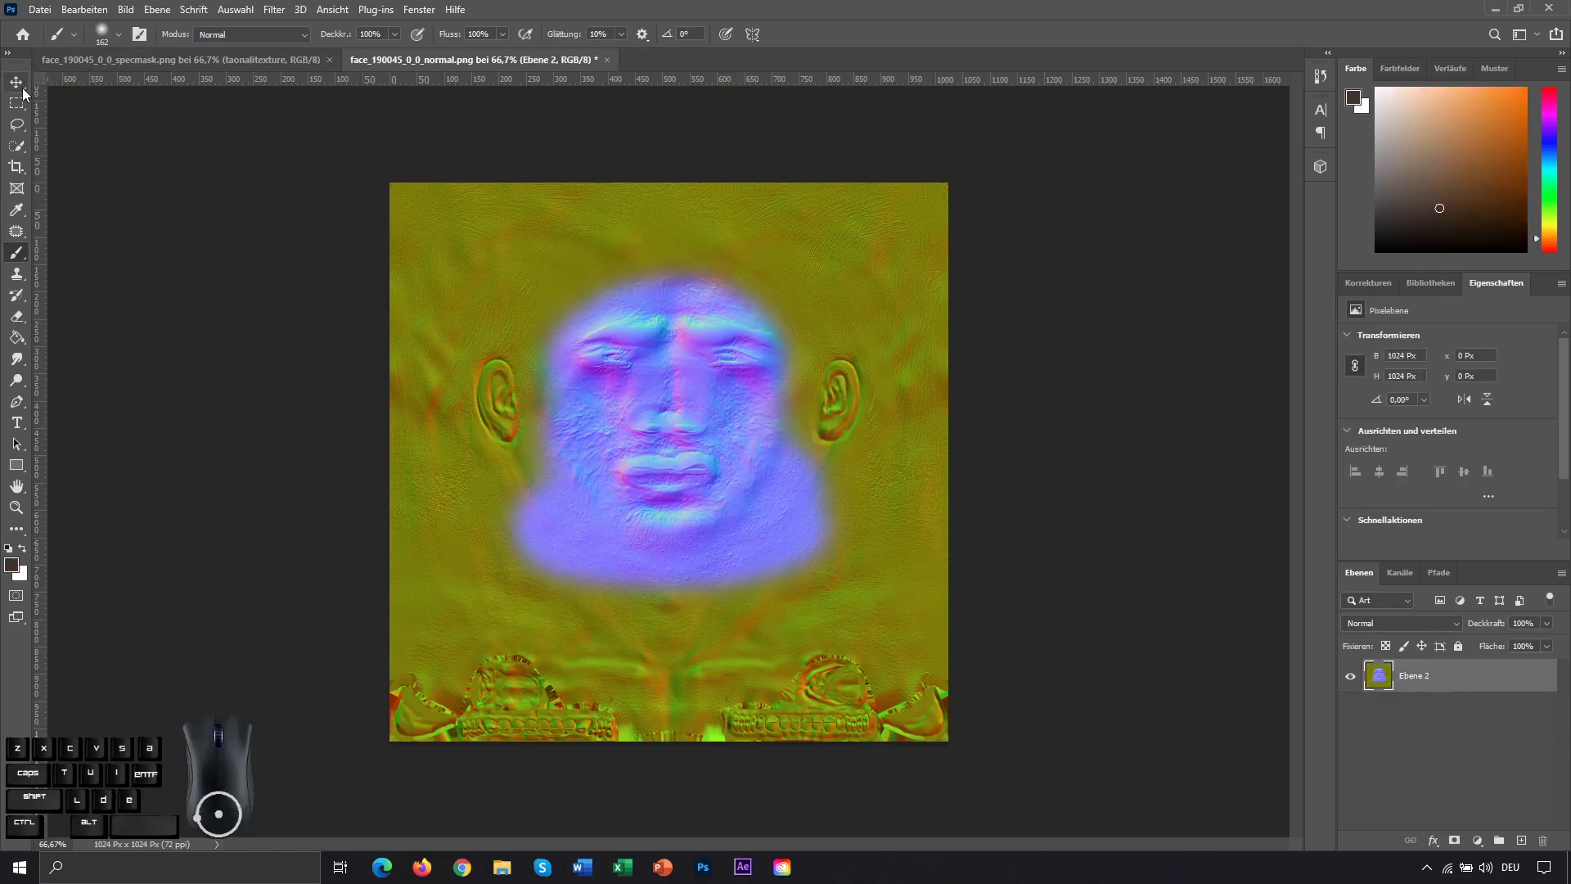
{"action": "left_click", "coordinate": [22, 90]}
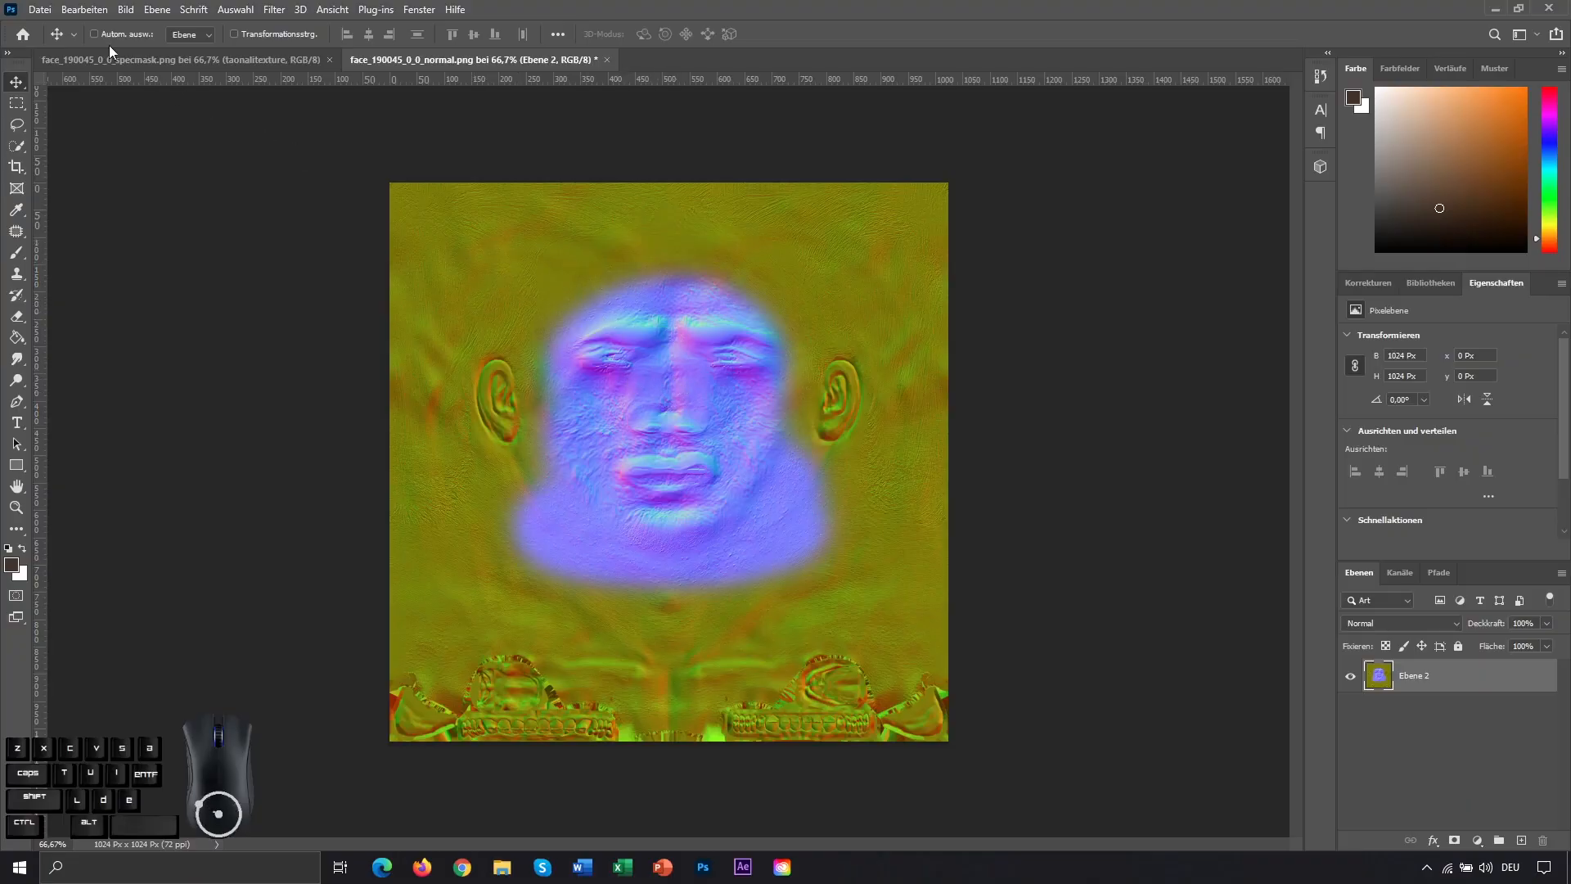
{"action": "key", "text": "ctrl+s"}
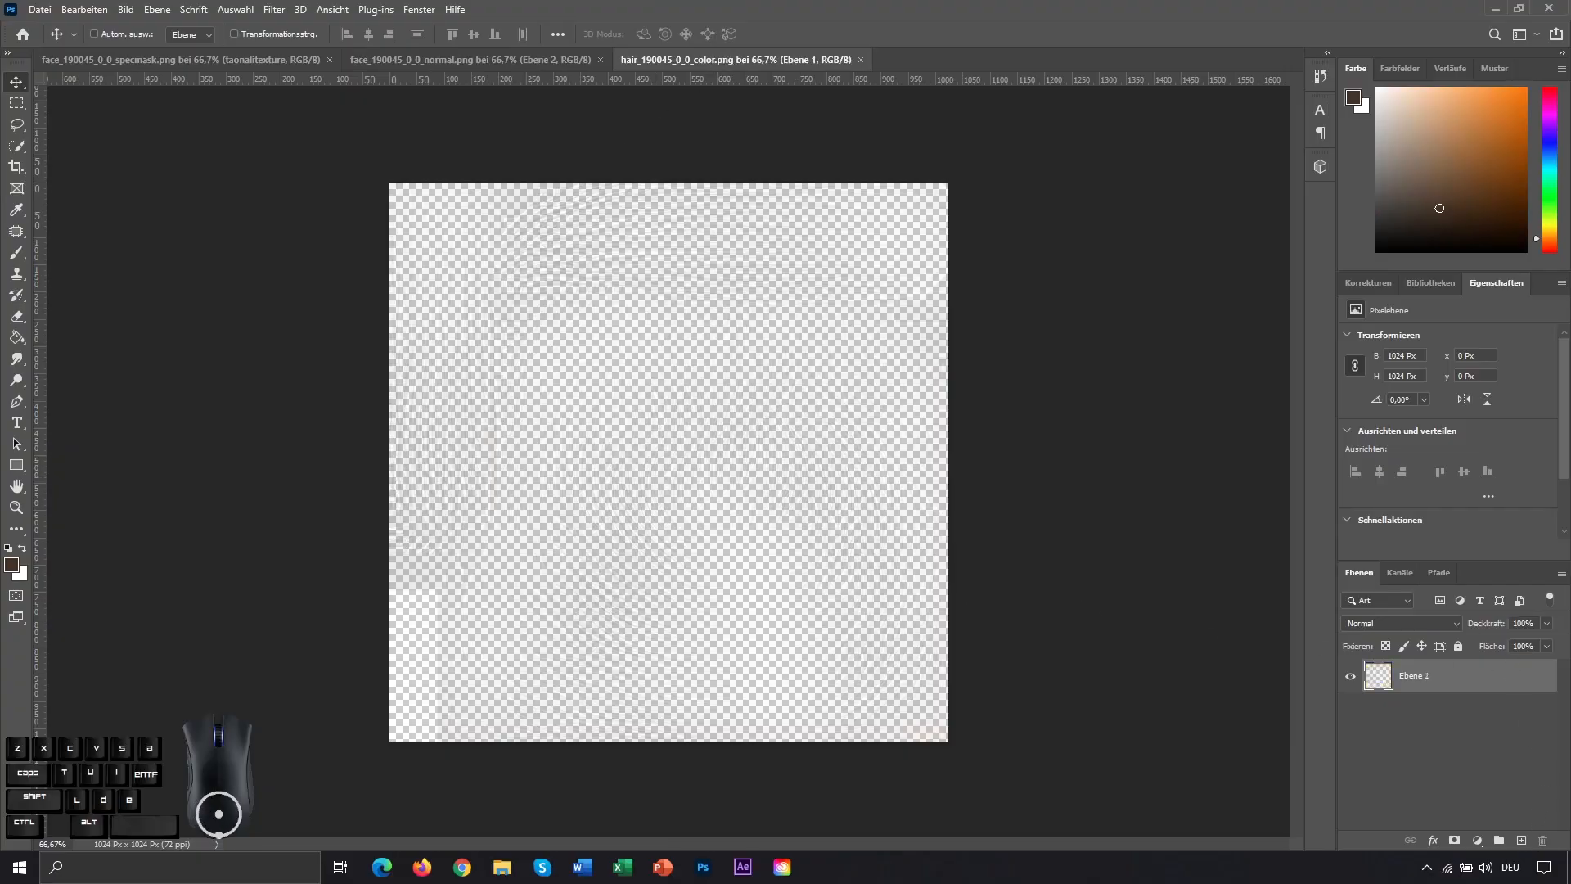
Step: Add a new layer beneath the hair in hair_190045_0_0_color.png, fill it with white and reselect the hair layer
{"action": "left_click", "coordinate": [1522, 841], "text": "ctrl"}
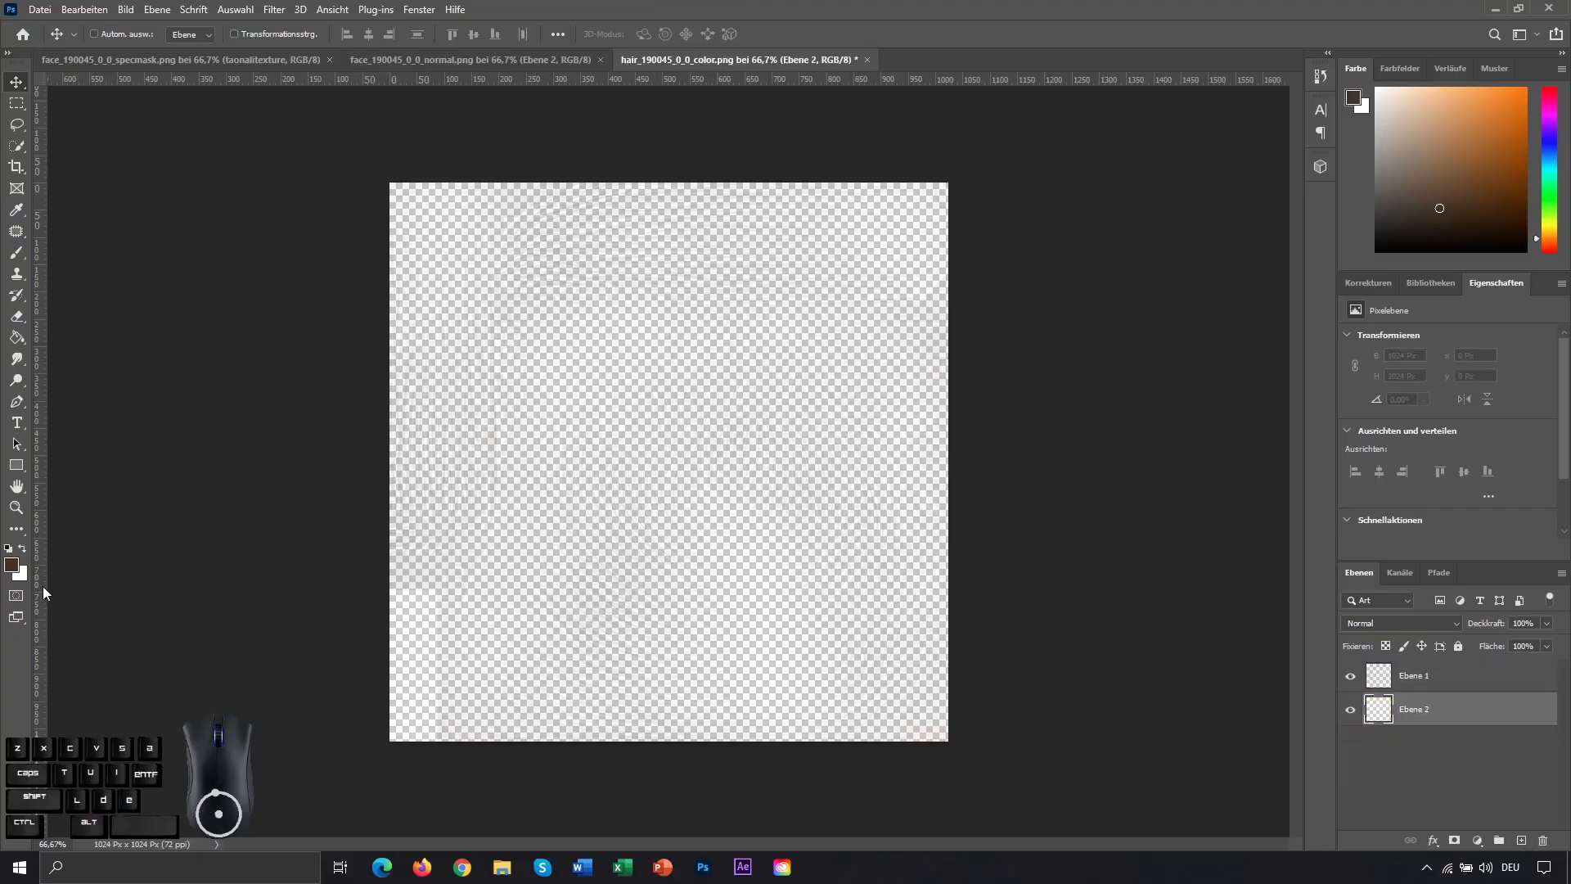
{"action": "left_click", "coordinate": [9, 548]}
{"action": "left_click", "coordinate": [22, 548]}
{"action": "left_click", "coordinate": [17, 337]}
{"action": "left_click", "coordinate": [779, 522]}
{"action": "left_click", "coordinate": [17, 83]}
{"action": "left_click", "coordinate": [1483, 678]}
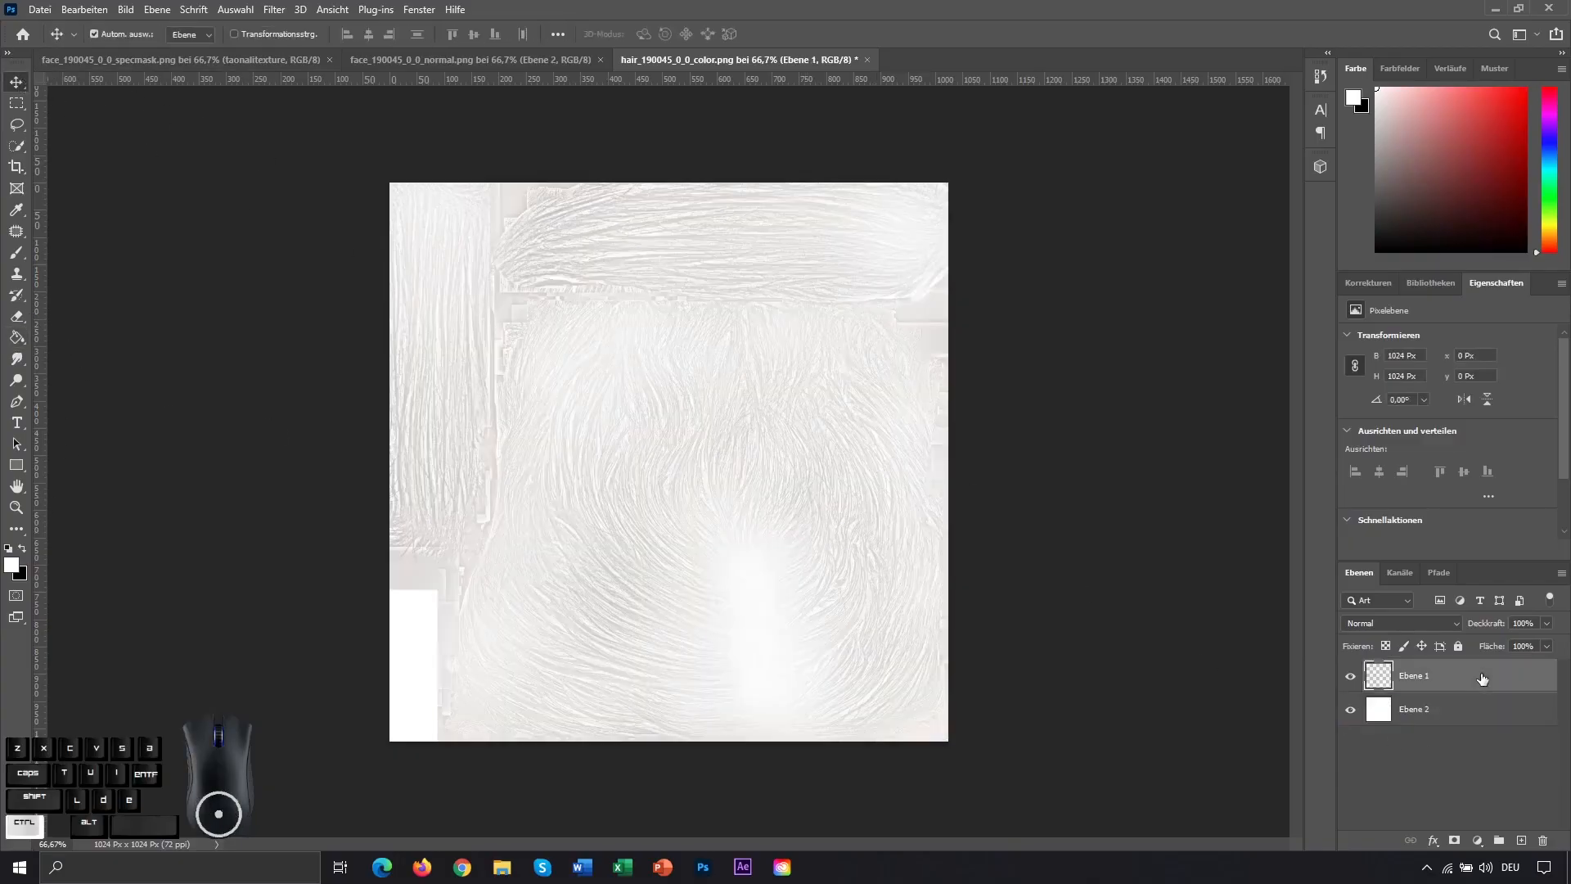
Step: Darken the hair layer with a Hue/Saturation adjustment, setting lightness to -77
{"action": "key", "text": "ctrl+u"}
{"action": "left_click_drag", "start_coordinate": [939, 360], "coordinate": [877, 361]}
{"action": "left_click", "coordinate": [1130, 201]}
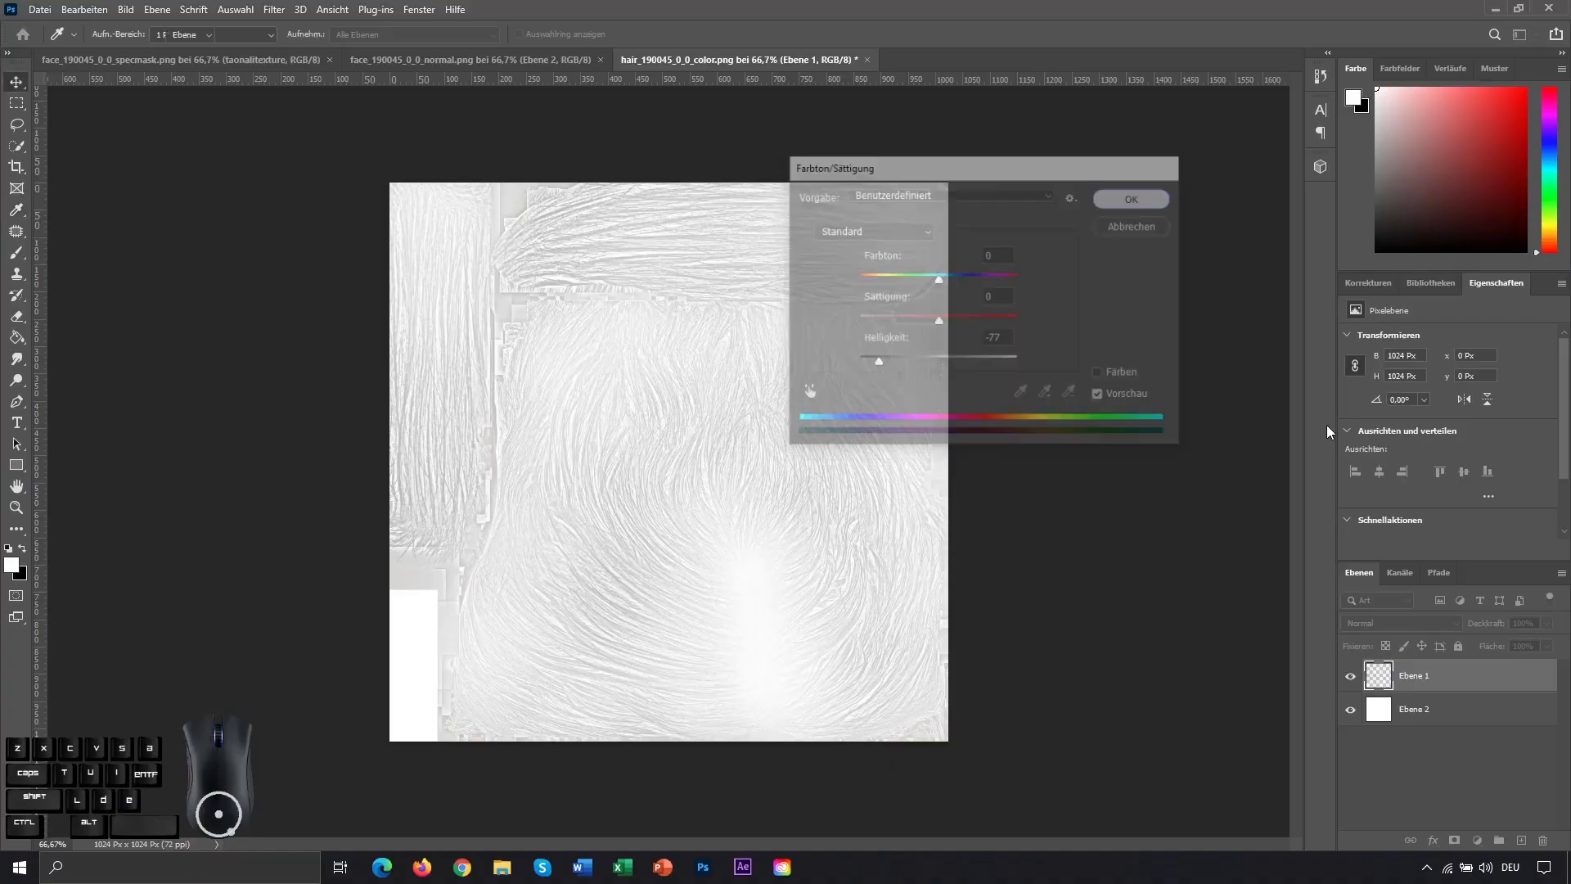
Step: Try stacking many grouped copies of the hair layer to make the hair look denser, and delete the group
{"action": "left_click_drag", "start_coordinate": [1458, 689], "coordinate": [1507, 840], "text": "alt"}
{"action": "left_click_drag", "start_coordinate": [1440, 695], "coordinate": [1473, 716], "text": "alt"}
{"action": "left_click", "coordinate": [1467, 755], "text": "shift"}
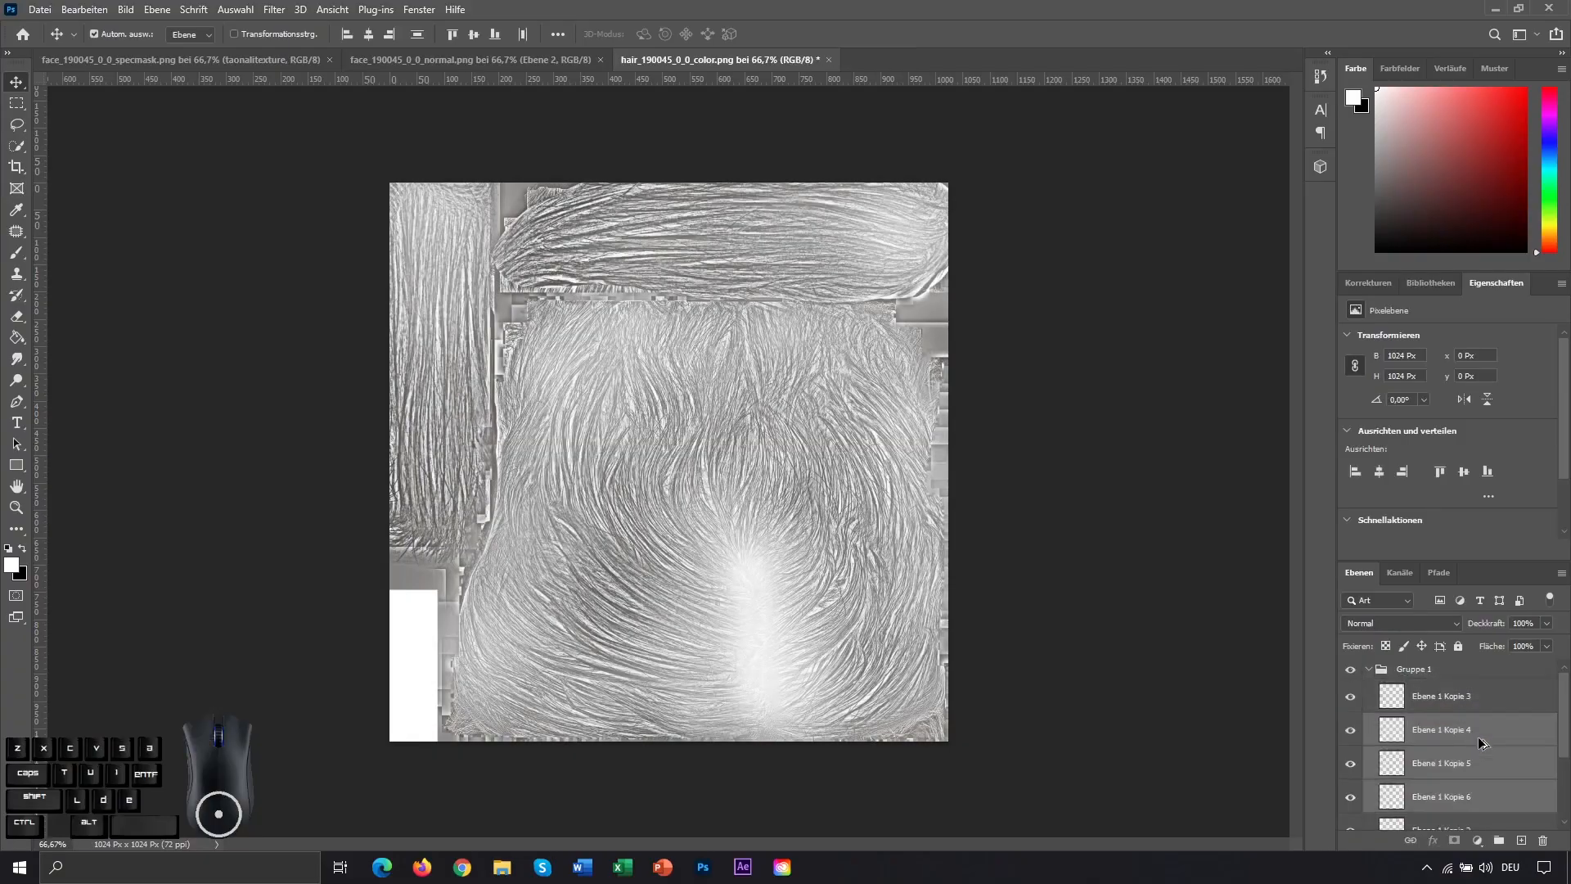
{"action": "left_click", "coordinate": [1472, 696]}
{"action": "scroll", "coordinate": [1460, 757], "scroll_direction": "down", "scroll_amount": 2}
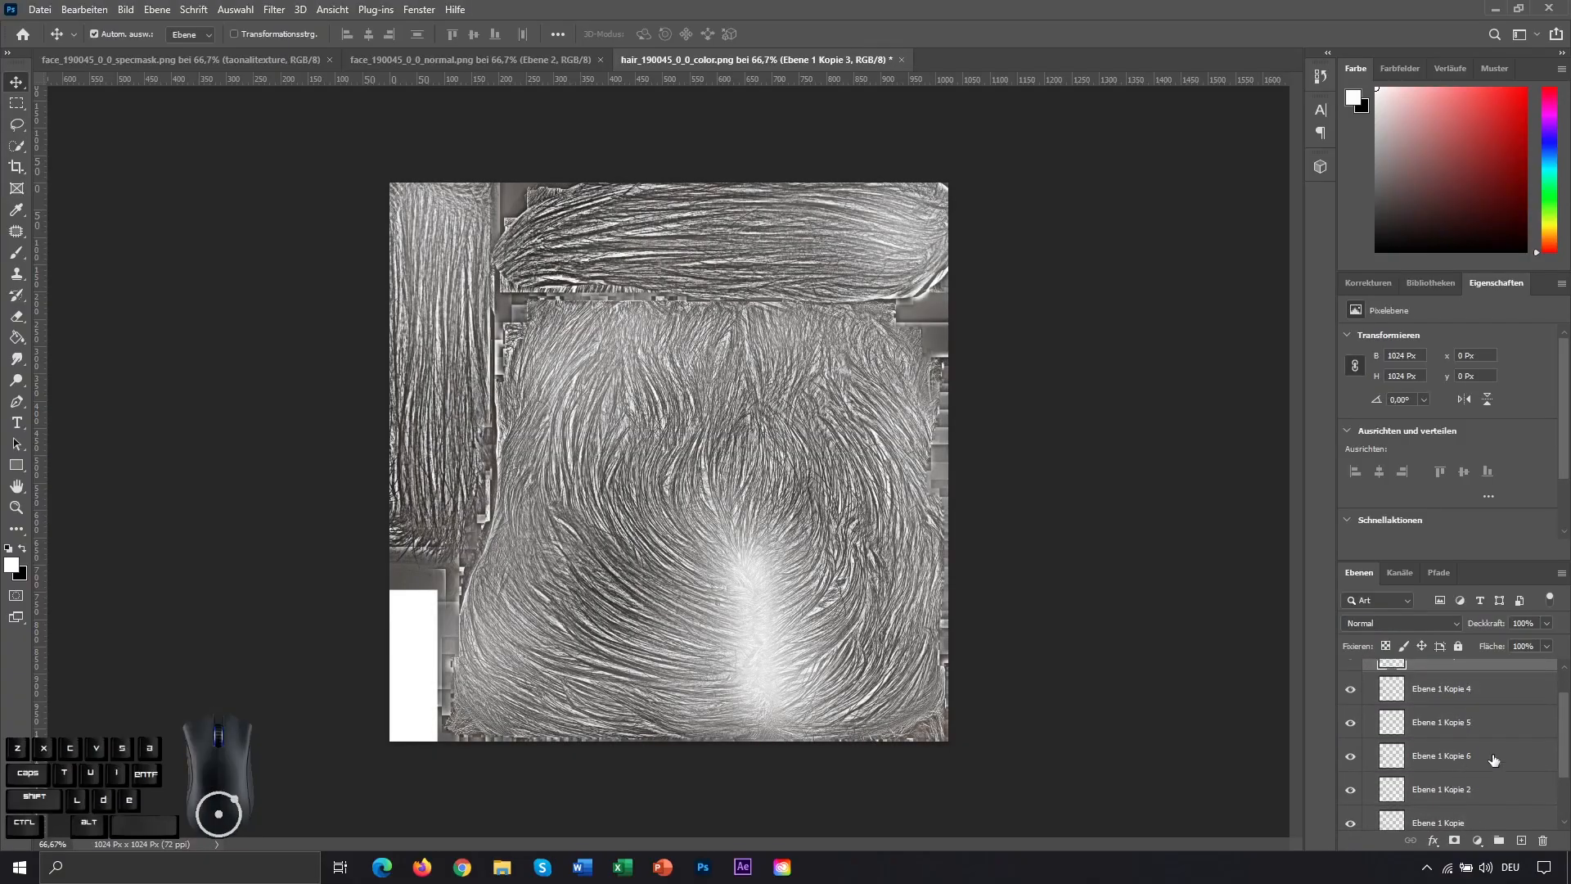
{"action": "left_click", "coordinate": [1483, 762], "text": "shift"}
{"action": "scroll", "coordinate": [1482, 749], "scroll_direction": "up", "scroll_amount": 2}
{"action": "mouse_move", "coordinate": [1481, 741]}
{"action": "left_mouse_down", "text": "alt"}
{"action": "mouse_move", "coordinate": [1478, 725]}
{"action": "mouse_move", "coordinate": [1464, 742]}
{"action": "left_mouse_up", "text": "alt"}
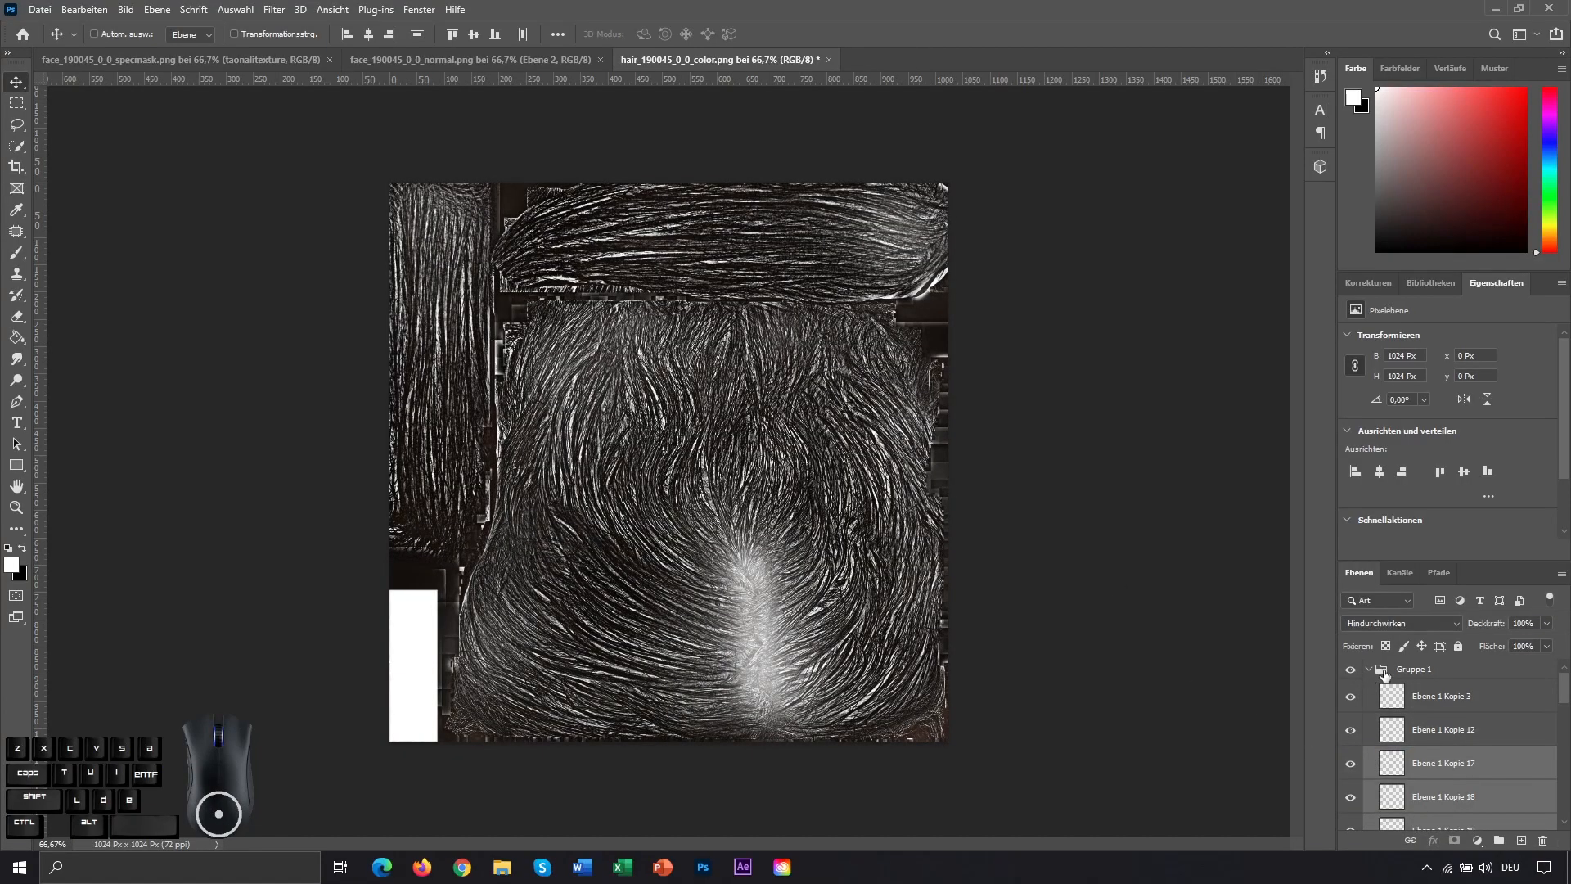
{"action": "left_click", "coordinate": [1369, 670]}
{"action": "left_click_drag", "start_coordinate": [1464, 676], "coordinate": [1543, 840]}
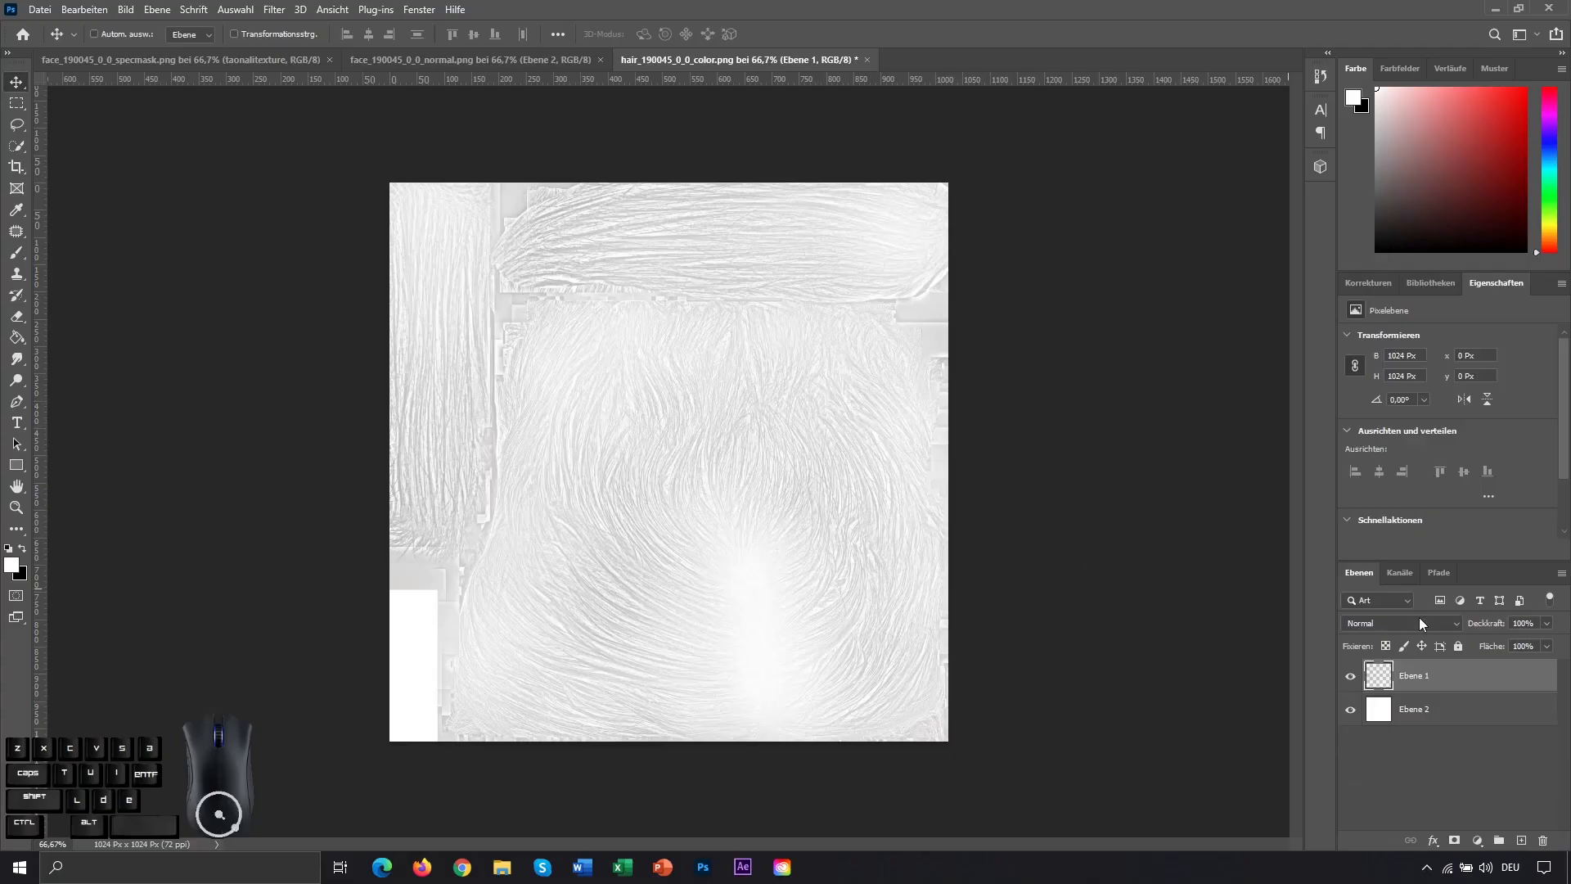
Step: Delete the white backdrop layer, save hair_190045_0_0_color.png and close the image editor
{"action": "left_click_drag", "start_coordinate": [1383, 717], "coordinate": [1542, 841]}
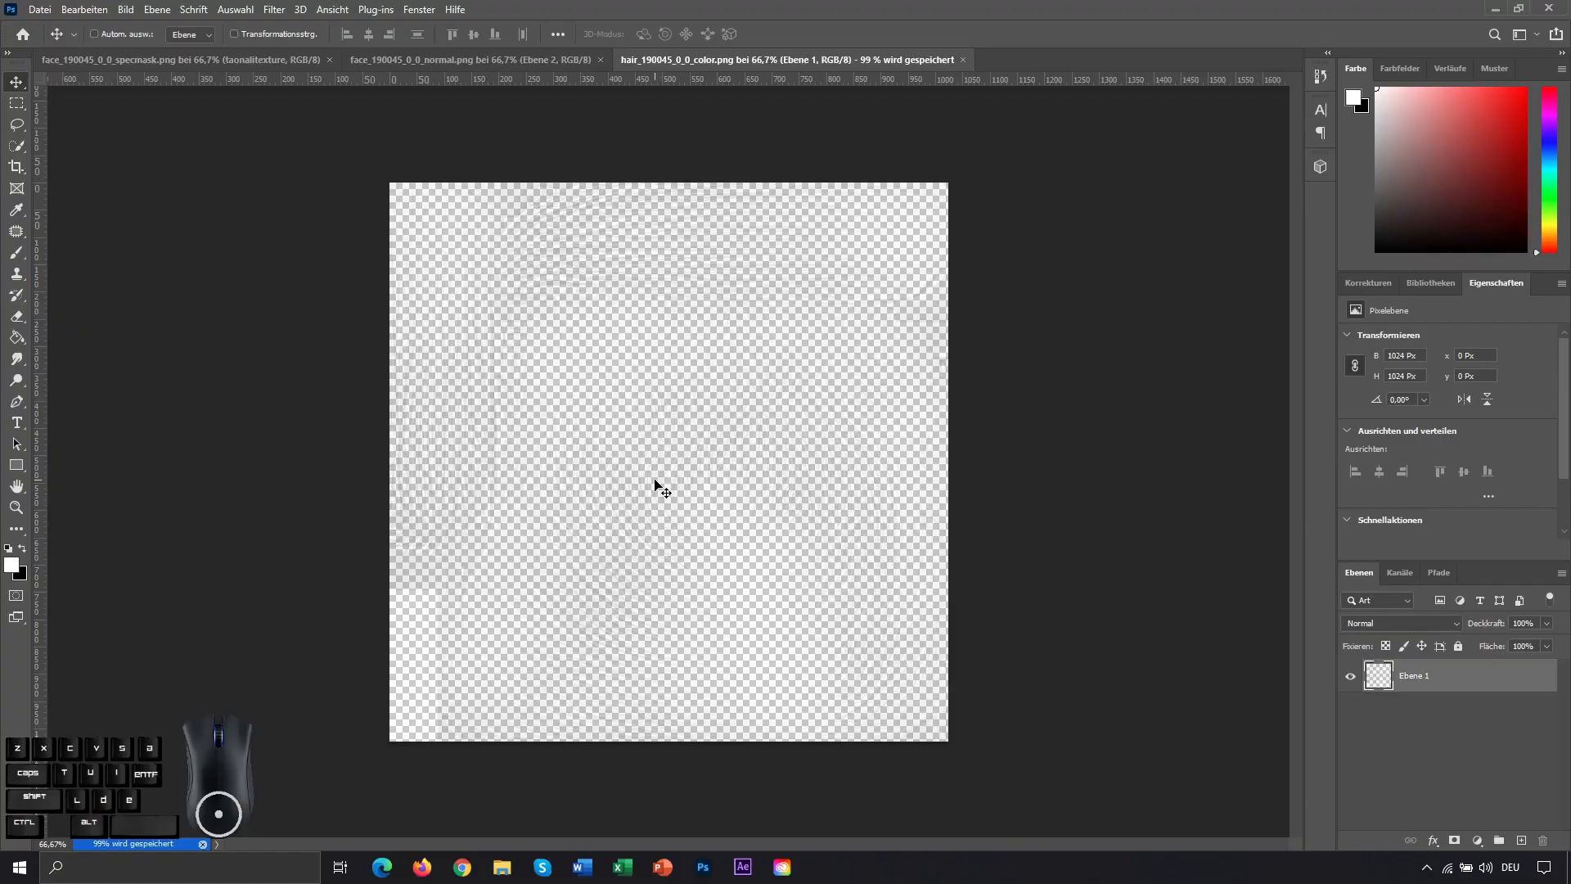
{"action": "left_click", "coordinate": [1562, 4]}
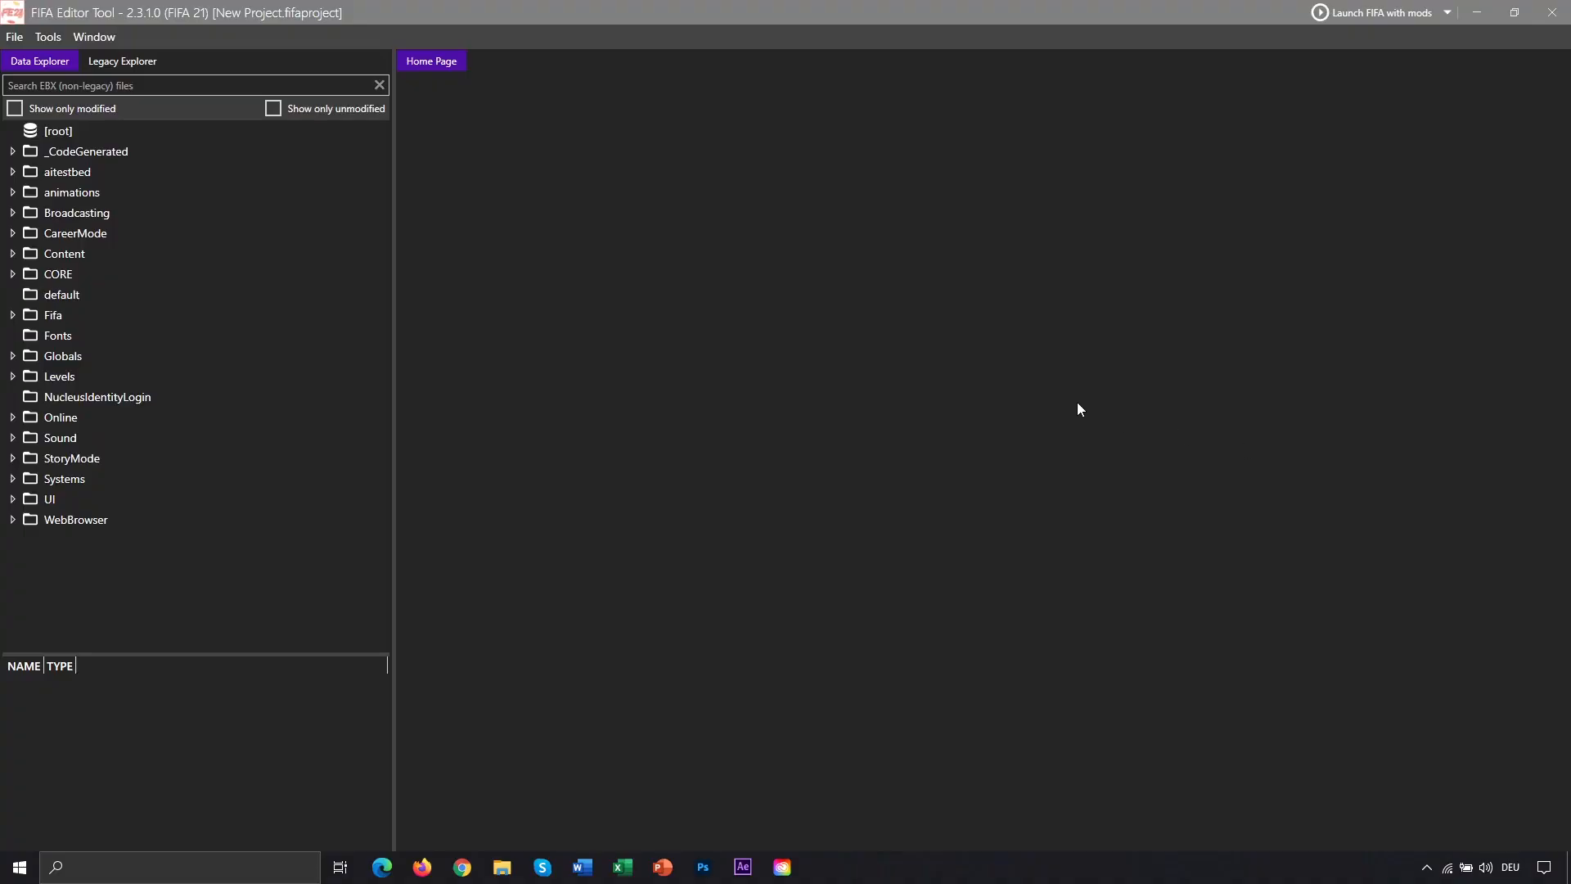
Step: In FIFA Editor Tool, search the data files for cruyff, open the var_0 folder of johan_cruyff_190045 and enlarge the asset list
{"action": "left_click", "coordinate": [204, 85]}
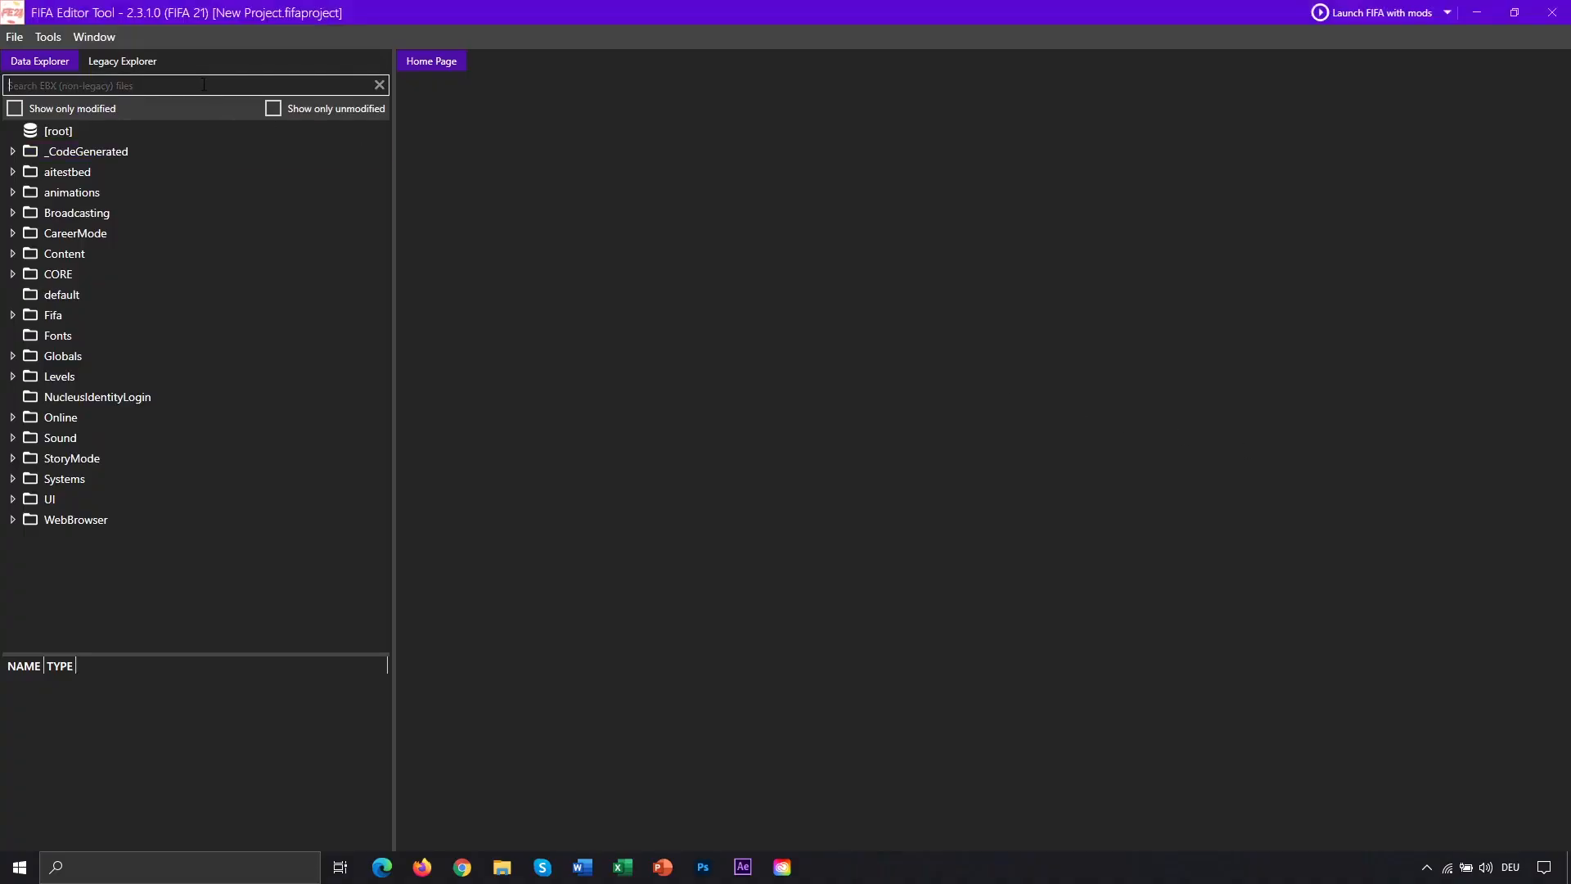
{"action": "type", "text": "cruyff"}
{"action": "left_click", "coordinate": [21, 172]}
{"action": "left_click", "coordinate": [31, 192]}
{"action": "left_click", "coordinate": [41, 213]}
{"action": "left_click", "coordinate": [52, 234]}
{"action": "left_click", "coordinate": [53, 234]}
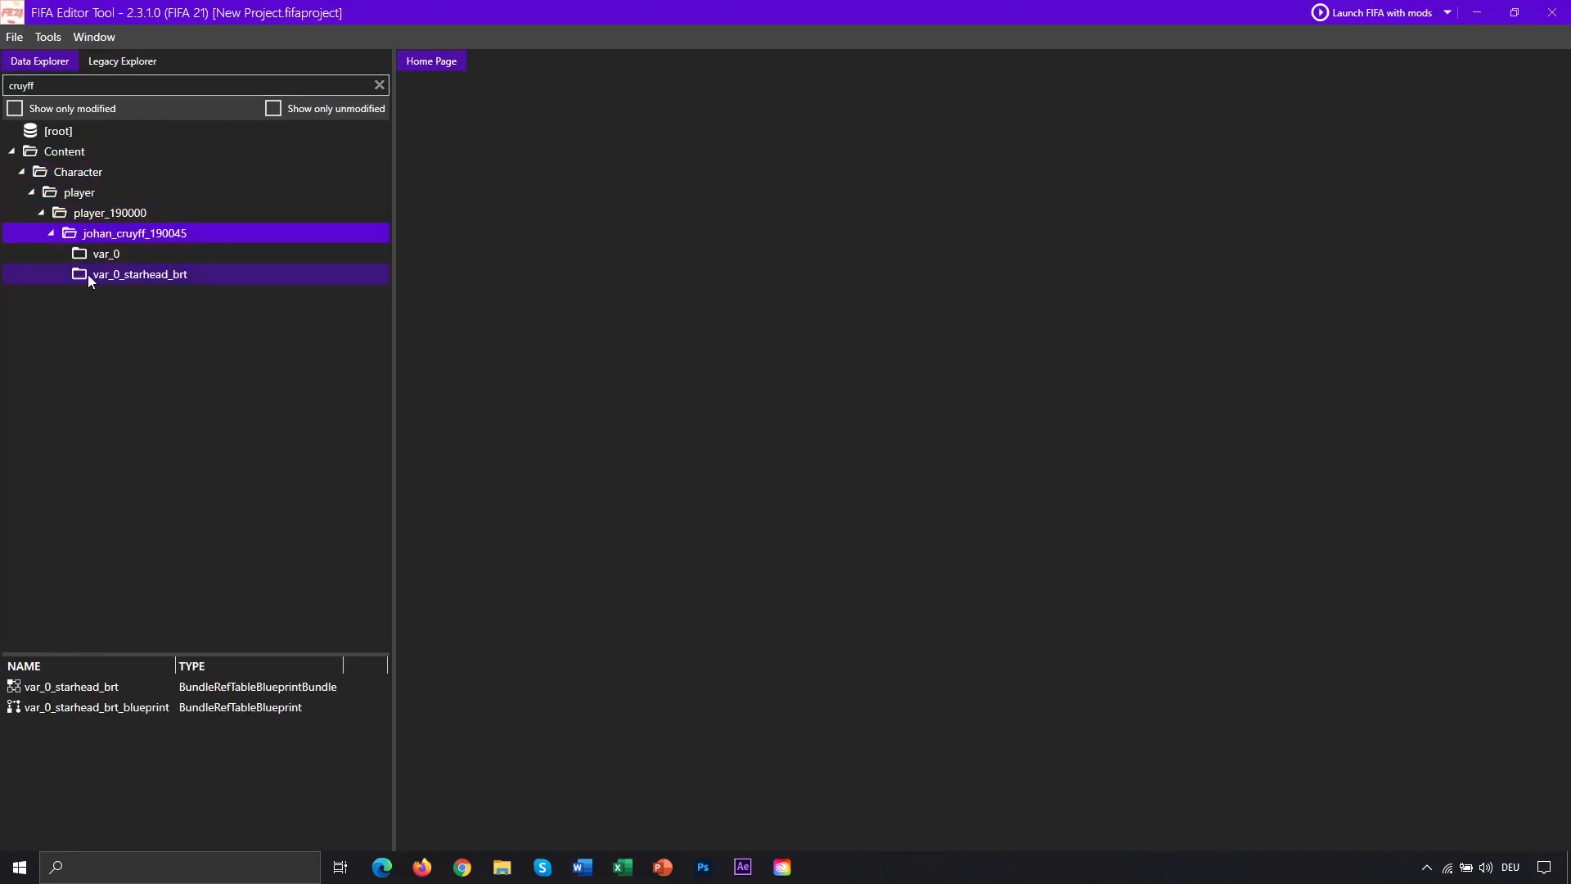
{"action": "left_click", "coordinate": [107, 254]}
{"action": "left_click_drag", "start_coordinate": [115, 654], "coordinate": [157, 395]}
Step: Import taonalitexture from the Facetutorial folder into the face_190045_0_0_color texture asset
{"action": "left_click", "coordinate": [143, 434]}
{"action": "right_click", "coordinate": [142, 435]}
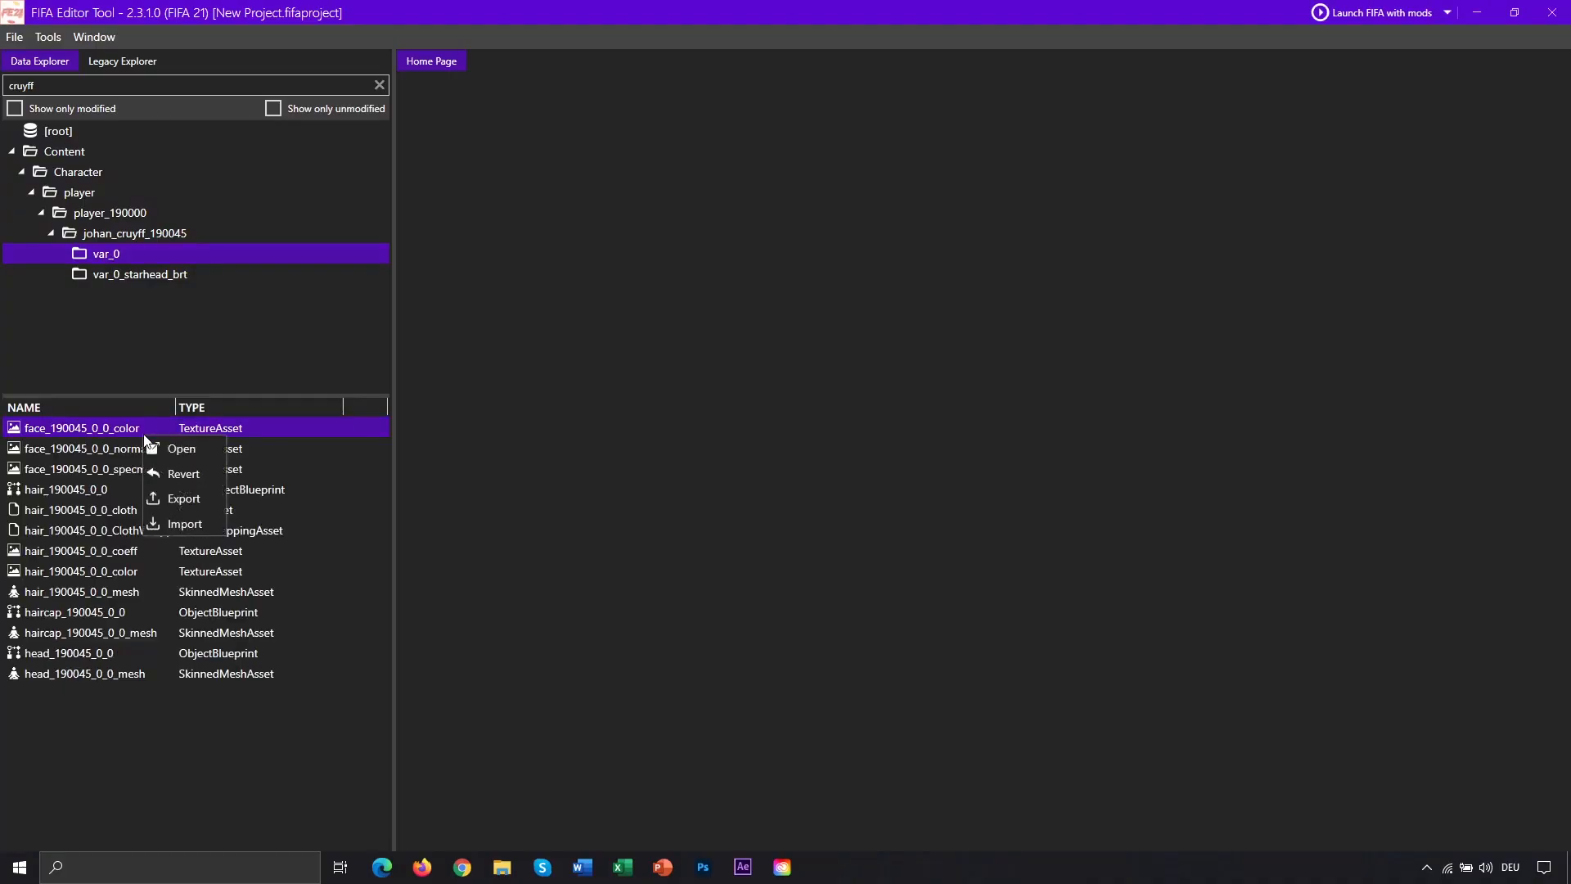
{"action": "left_click", "coordinate": [198, 511]}
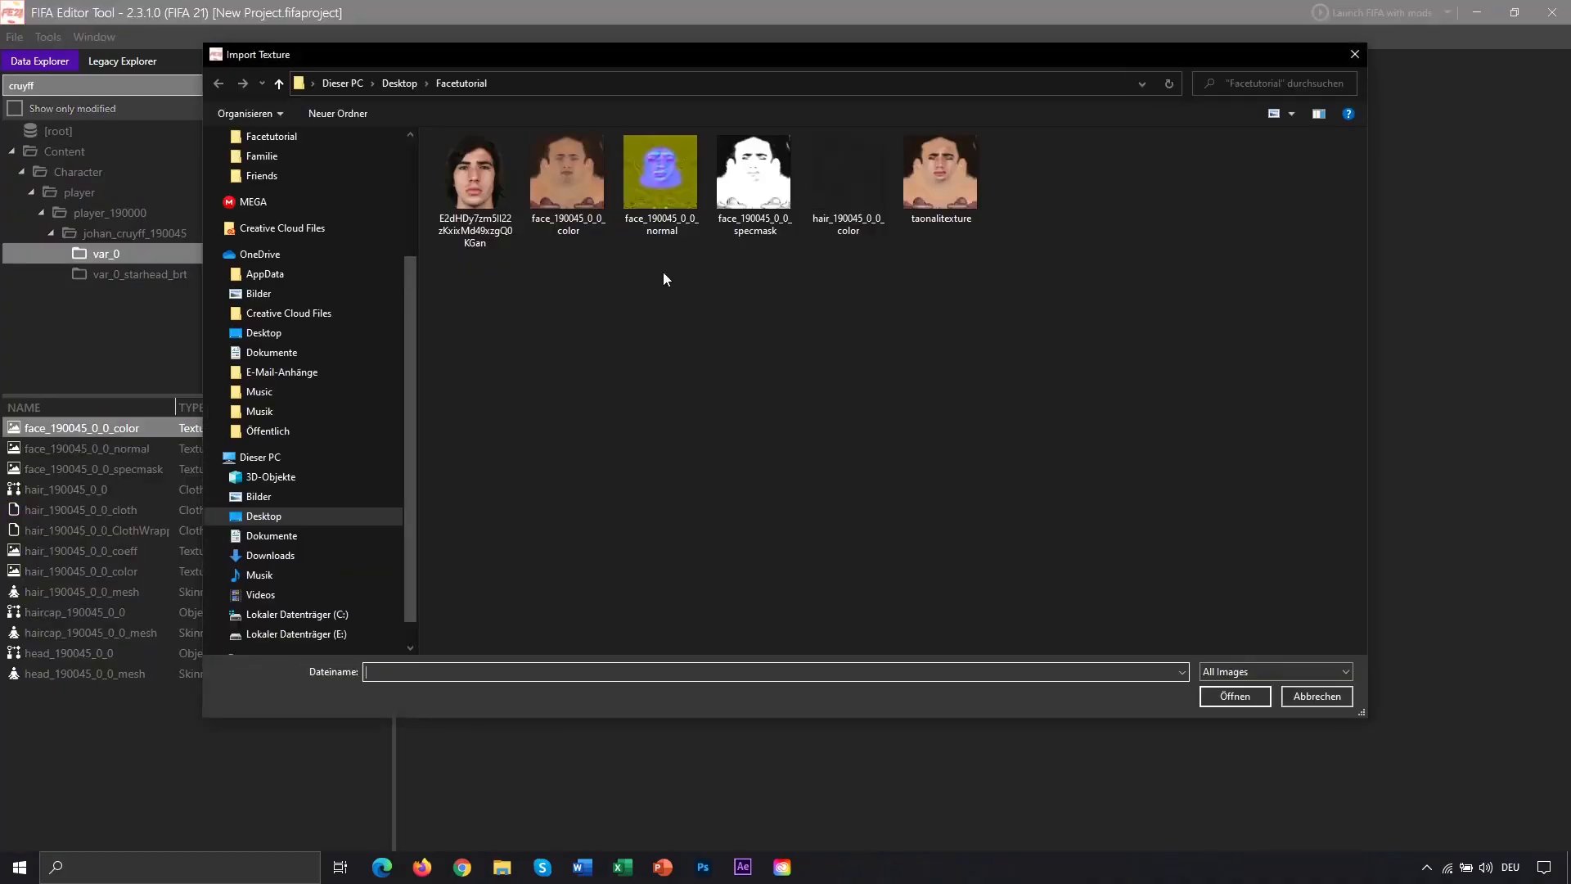
{"action": "double_click", "coordinate": [916, 173]}
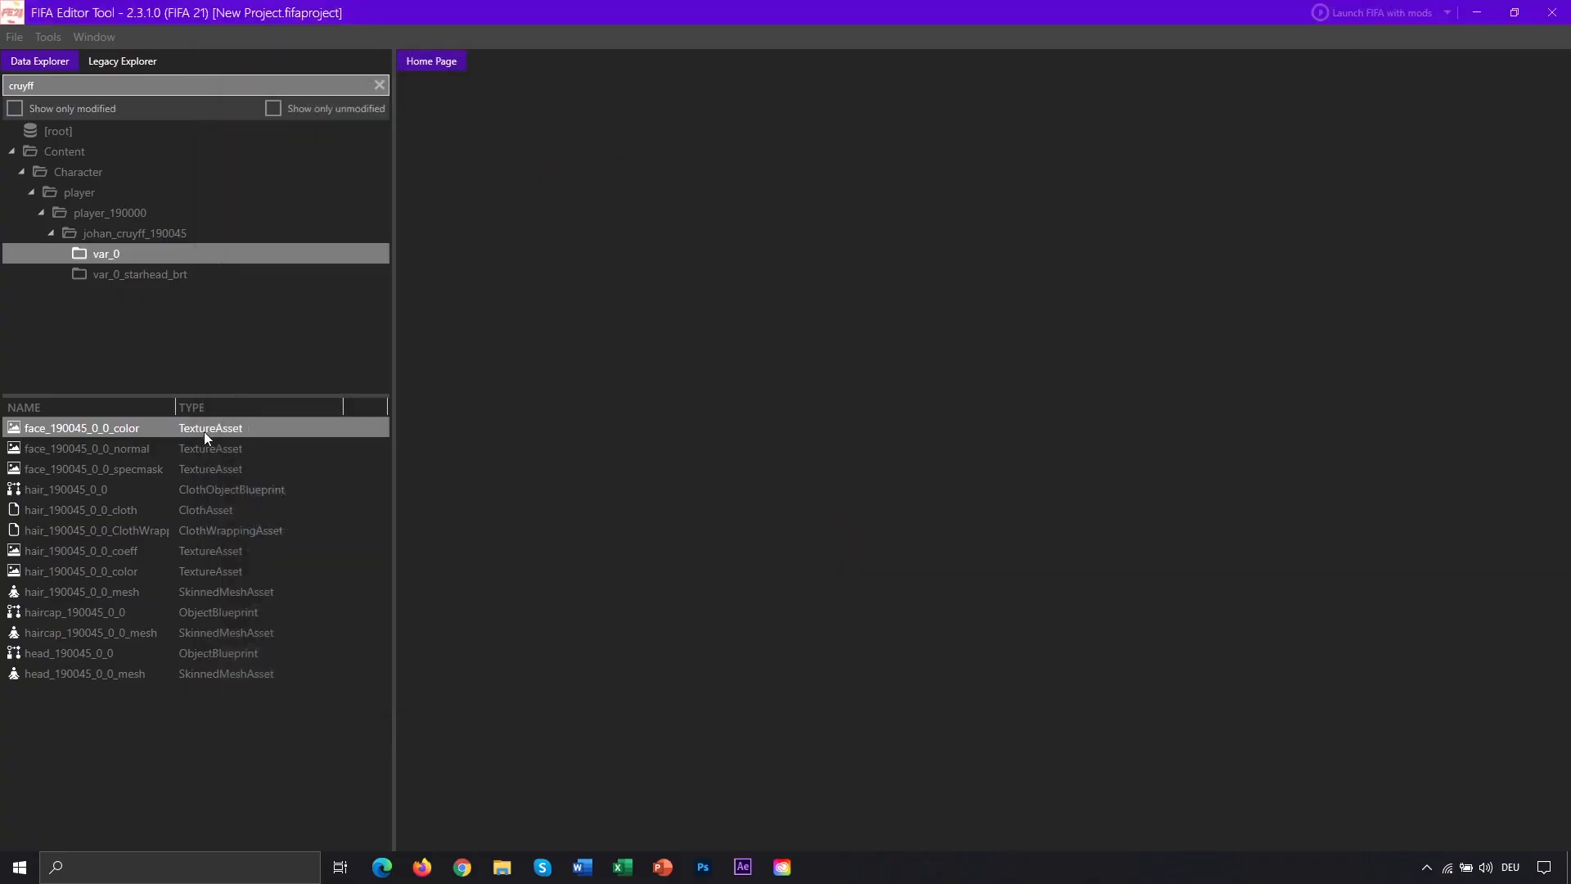
Step: Import the matching normal and specmask images from the Facetutorial folder into the face_190045_0_0_normal and face_190045_0_0_specmask texture assets
{"action": "right_click", "coordinate": [107, 446]}
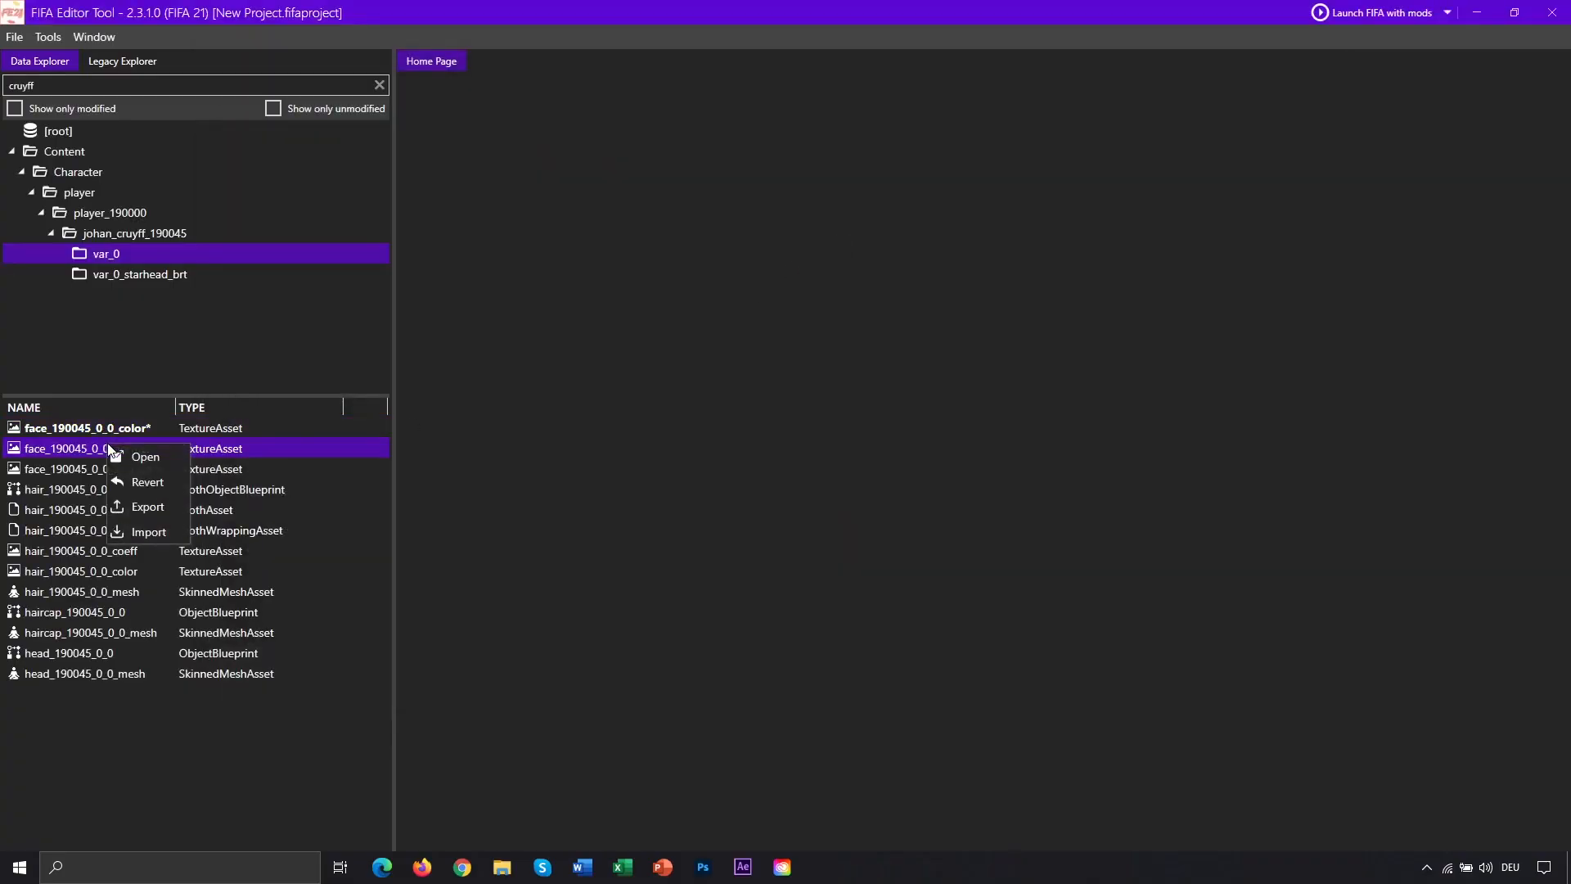
{"action": "left_click", "coordinate": [145, 531]}
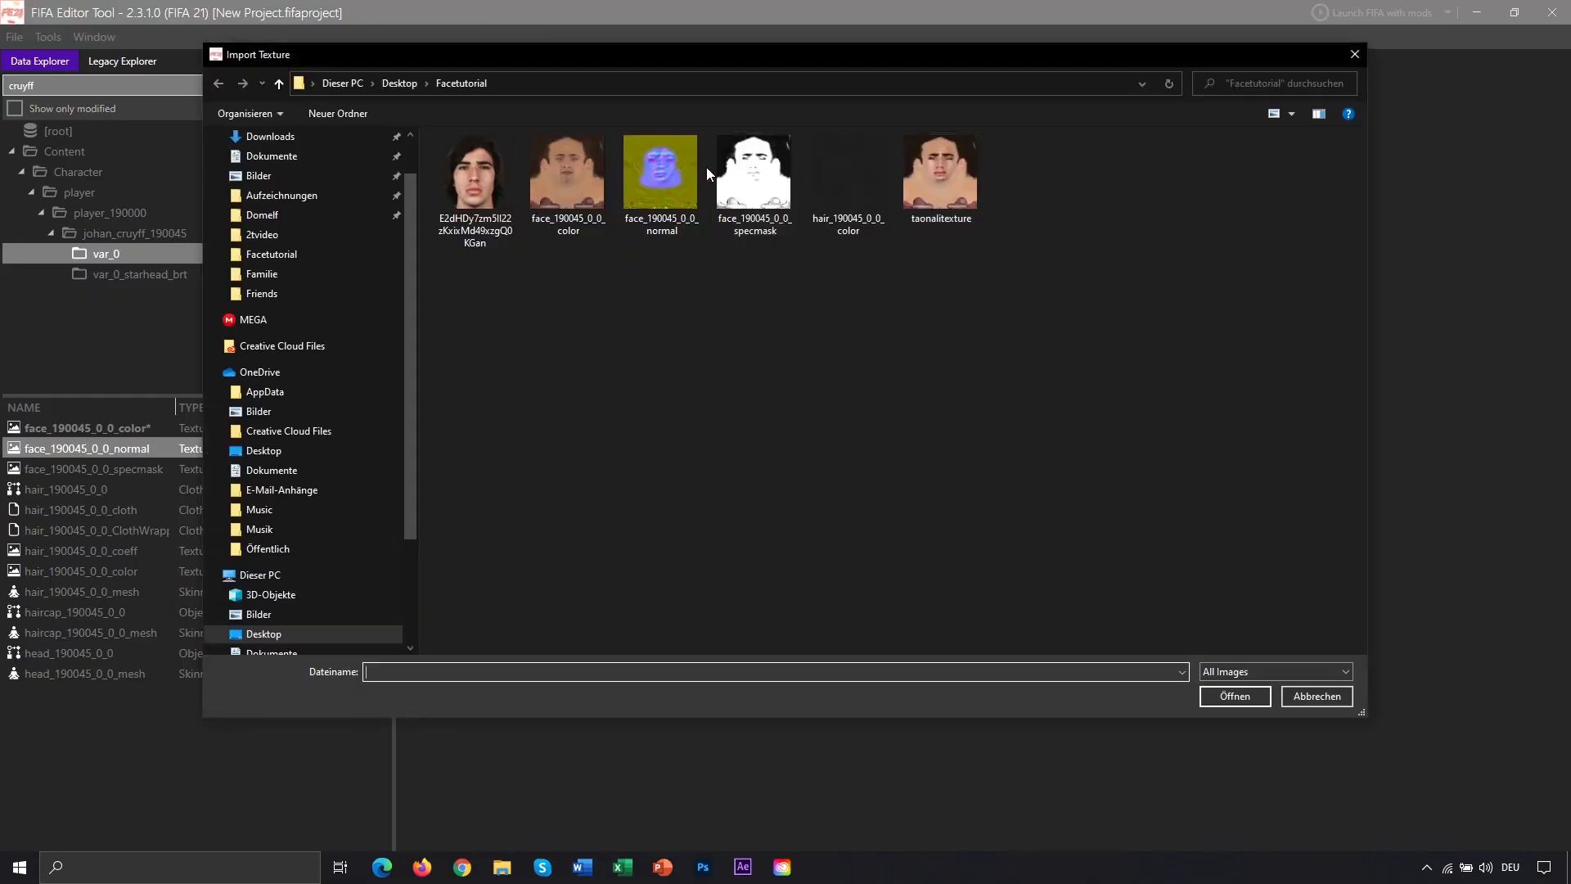
{"action": "left_click", "coordinate": [150, 467]}
{"action": "right_click", "coordinate": [150, 466]}
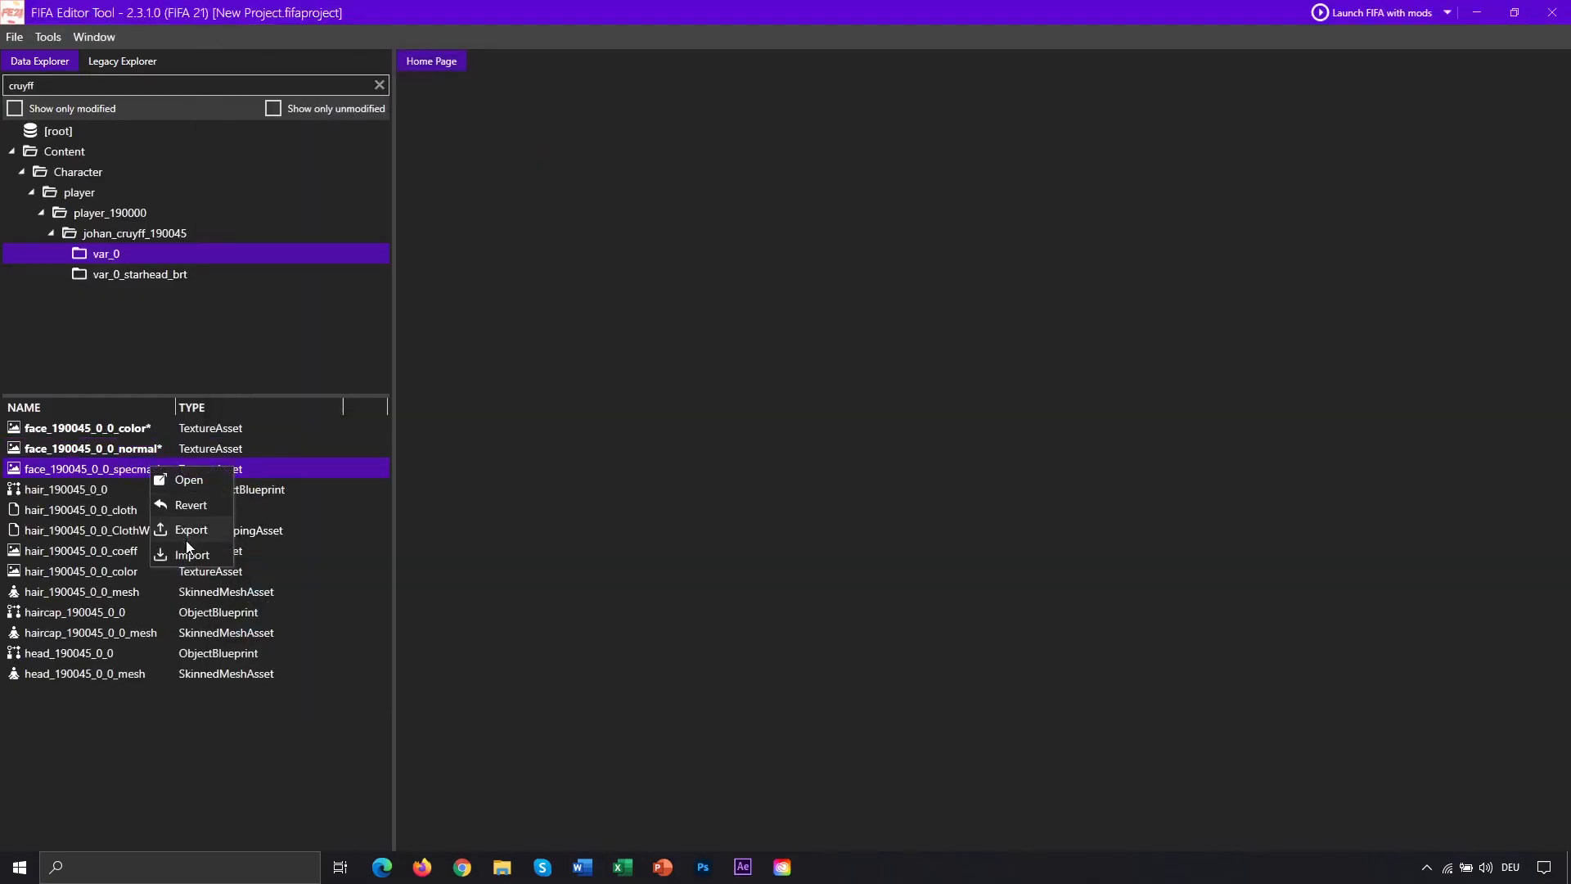
{"action": "left_click", "coordinate": [193, 557]}
{"action": "double_click", "coordinate": [725, 184]}
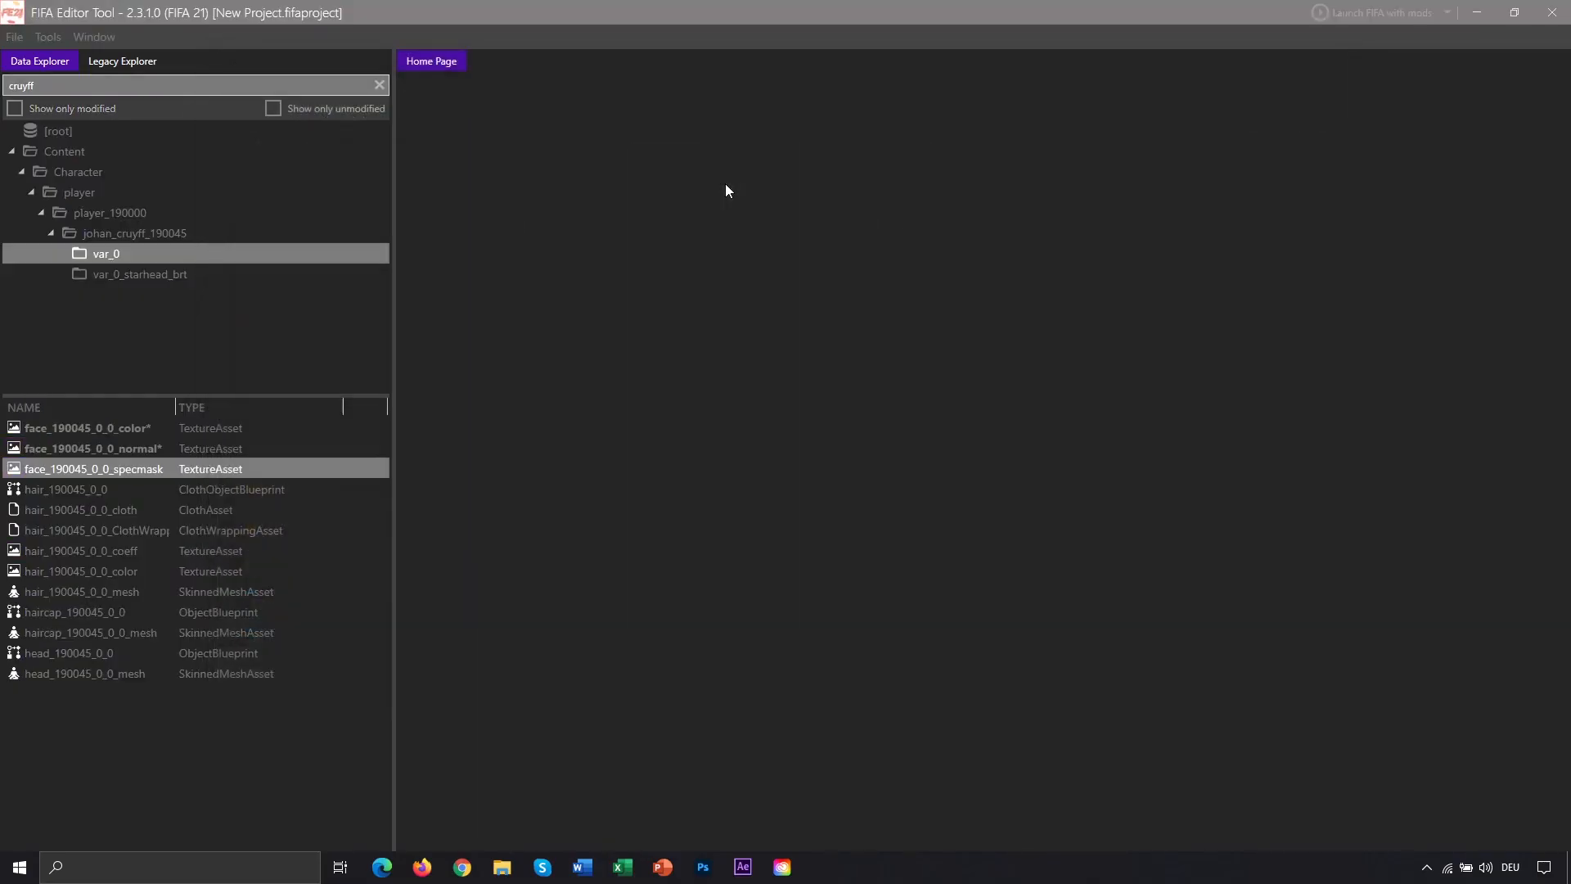
Step: Import the hair_190045_0_0_color image from the Facetutorial folder into the hair_190045_0_0_color texture asset
{"action": "left_click", "coordinate": [119, 571]}
{"action": "right_click", "coordinate": [120, 571]}
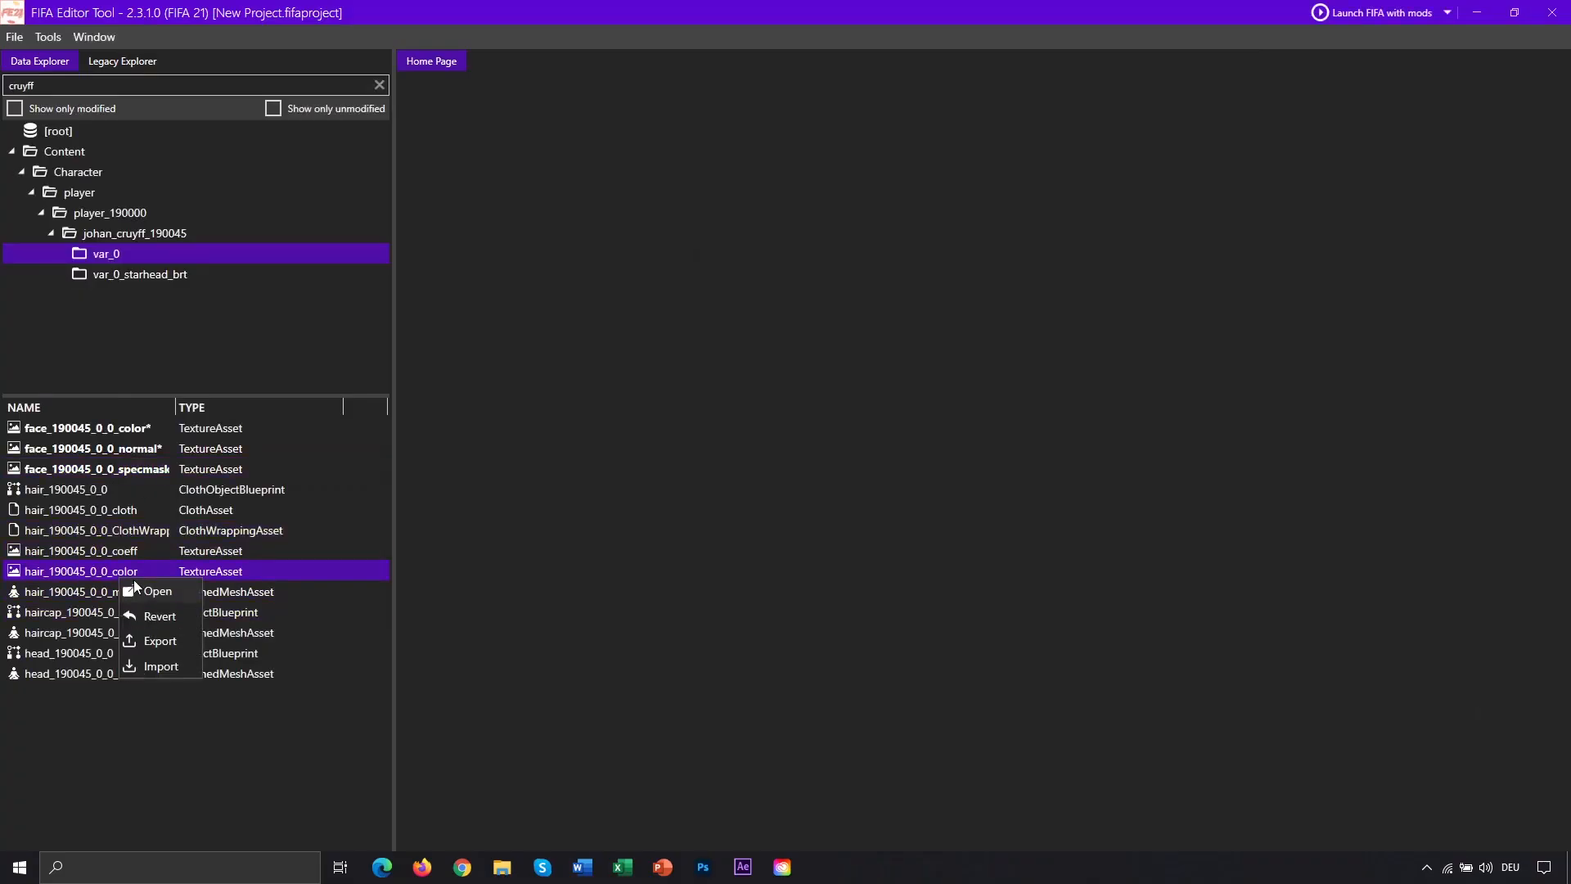
{"action": "left_click", "coordinate": [161, 667]}
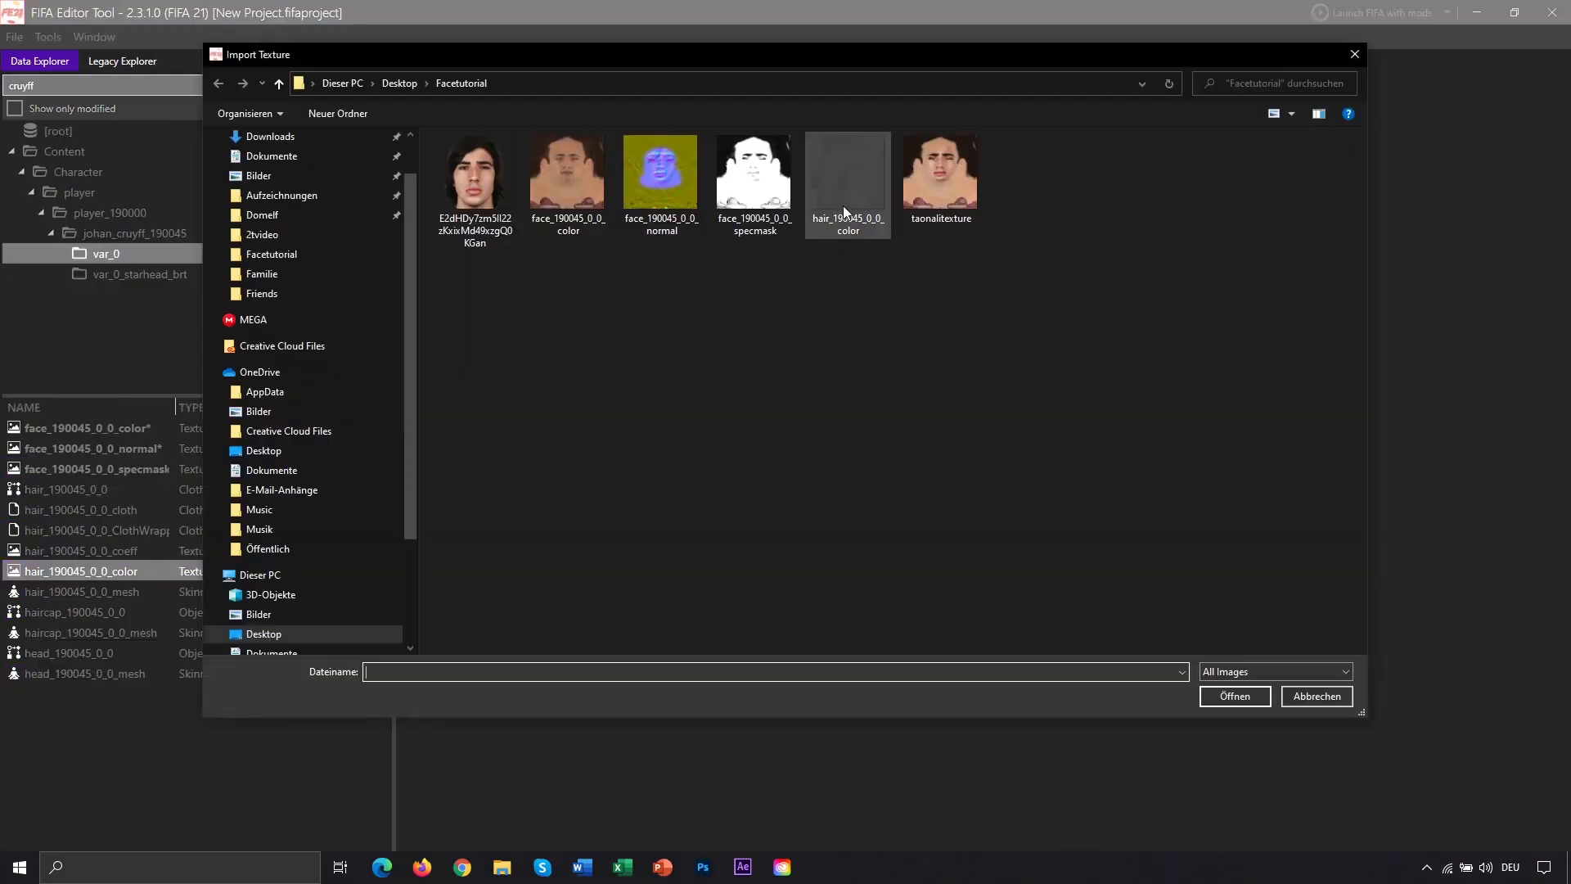
{"action": "double_click", "coordinate": [843, 205]}
Step: Import the Tonali FBX mesh into the head_190045_0_0_mesh asset using the skeleton_player skeleton
{"action": "left_click", "coordinate": [88, 673]}
{"action": "right_click", "coordinate": [100, 676]}
{"action": "left_click", "coordinate": [135, 763]}
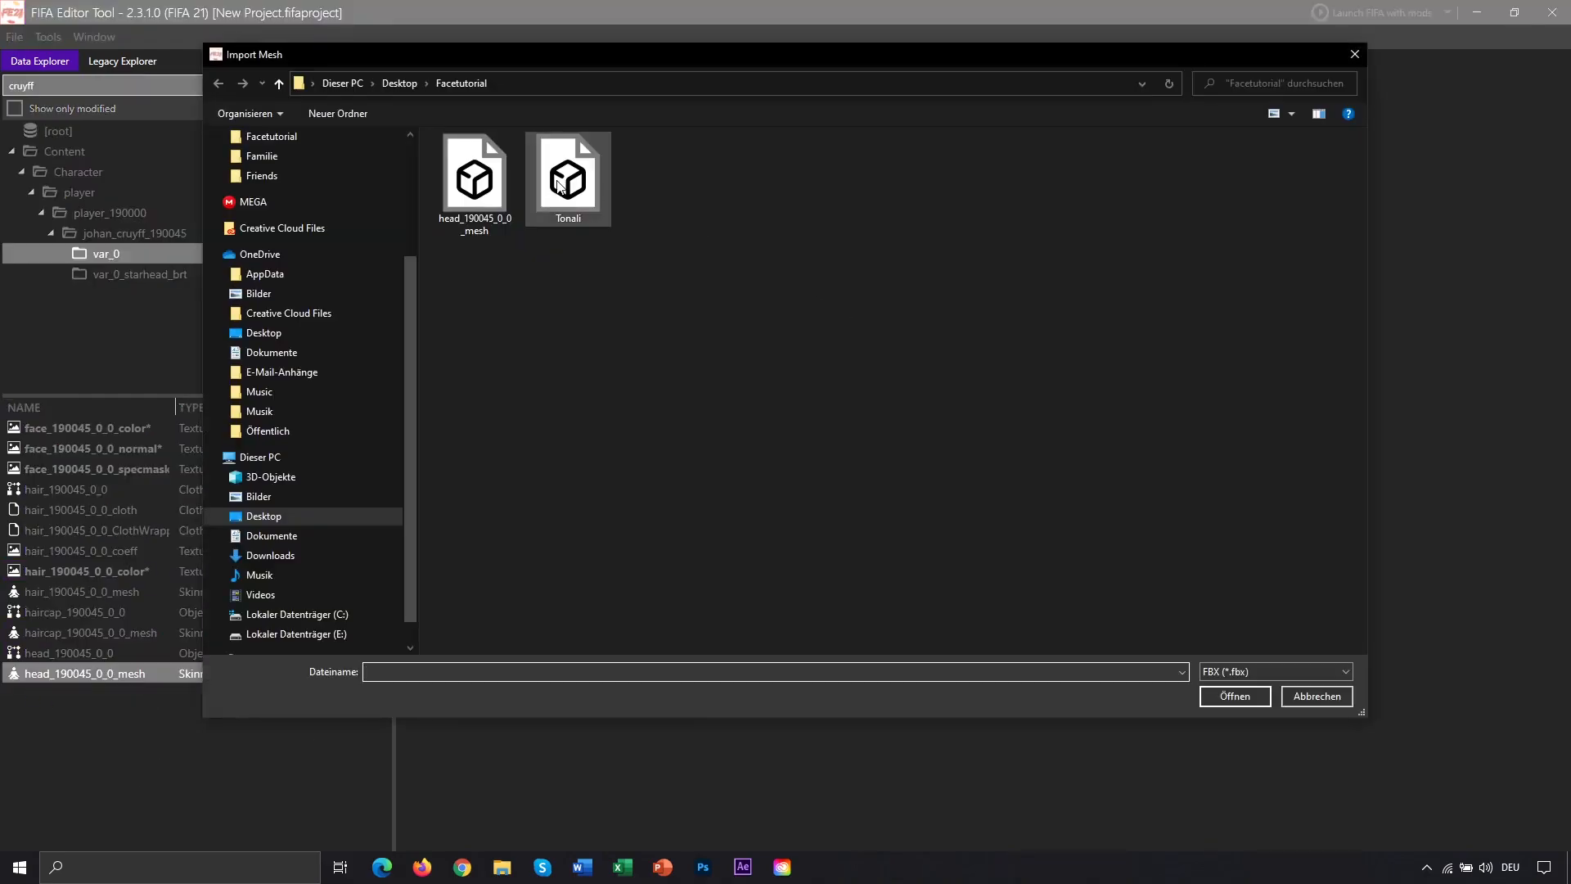
{"action": "double_click", "coordinate": [564, 181]}
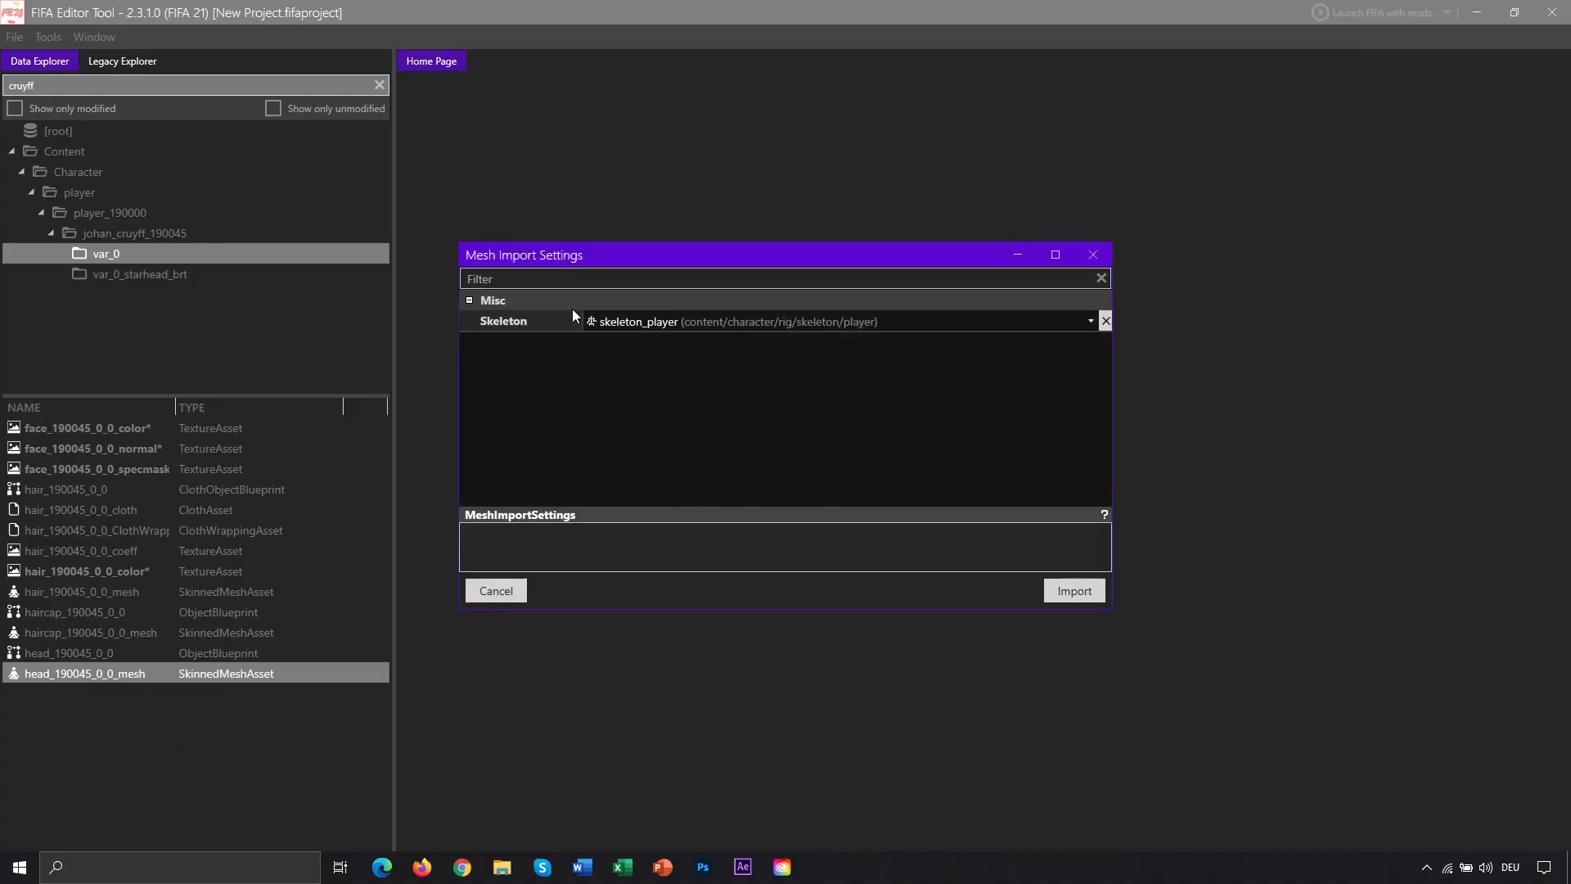
{"action": "left_click", "coordinate": [1089, 590]}
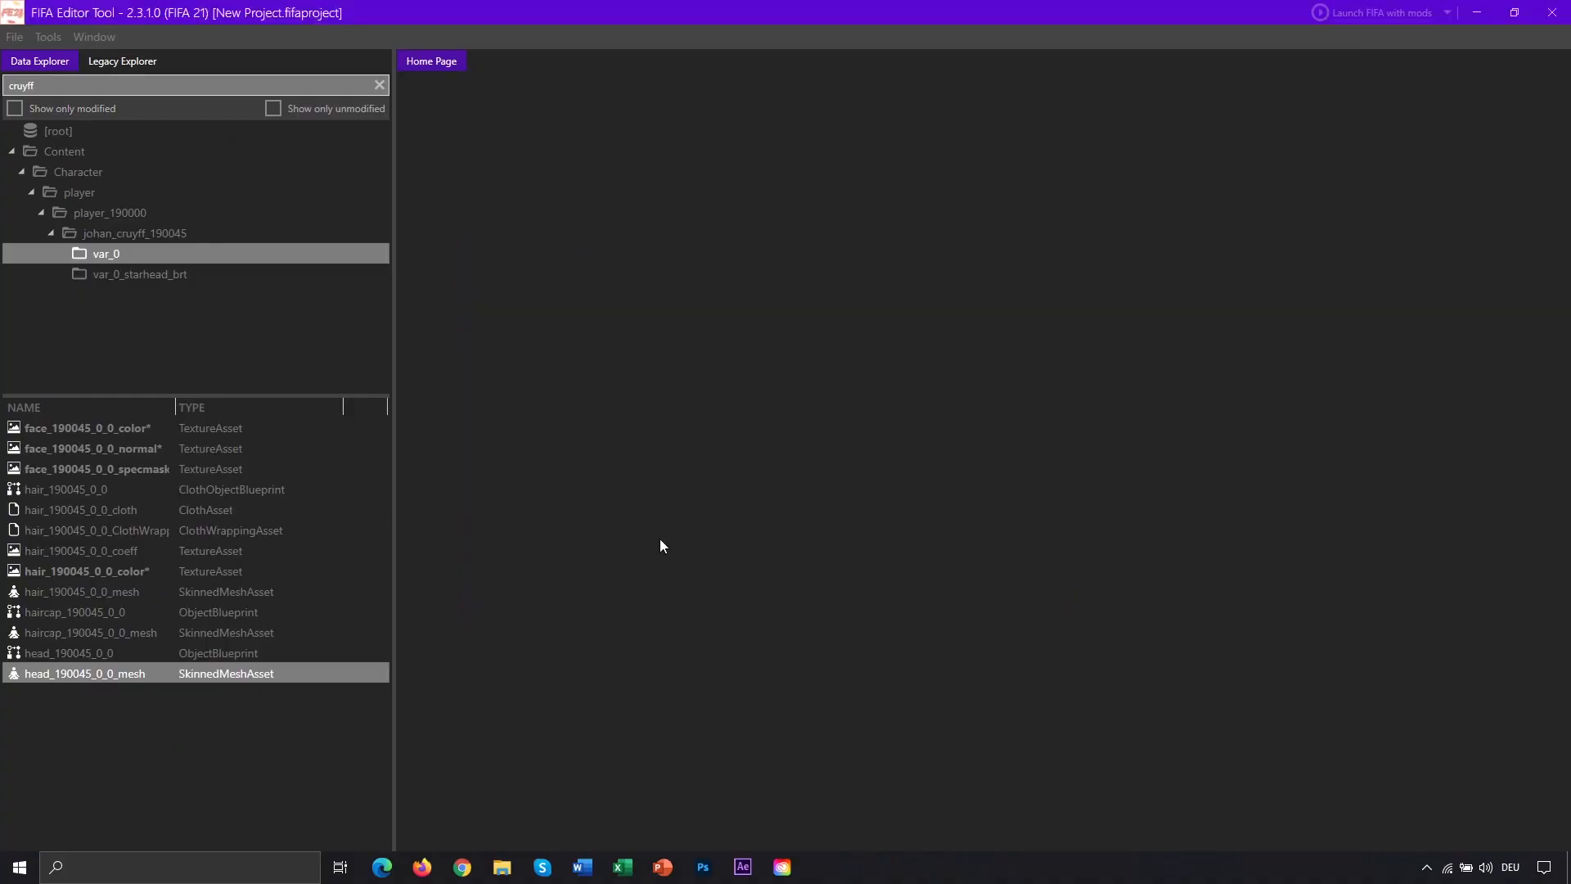
Step: Open the head_190045_0_0_mesh asset and bring up the further options of its ComputeGraph property
{"action": "double_click", "coordinate": [114, 673]}
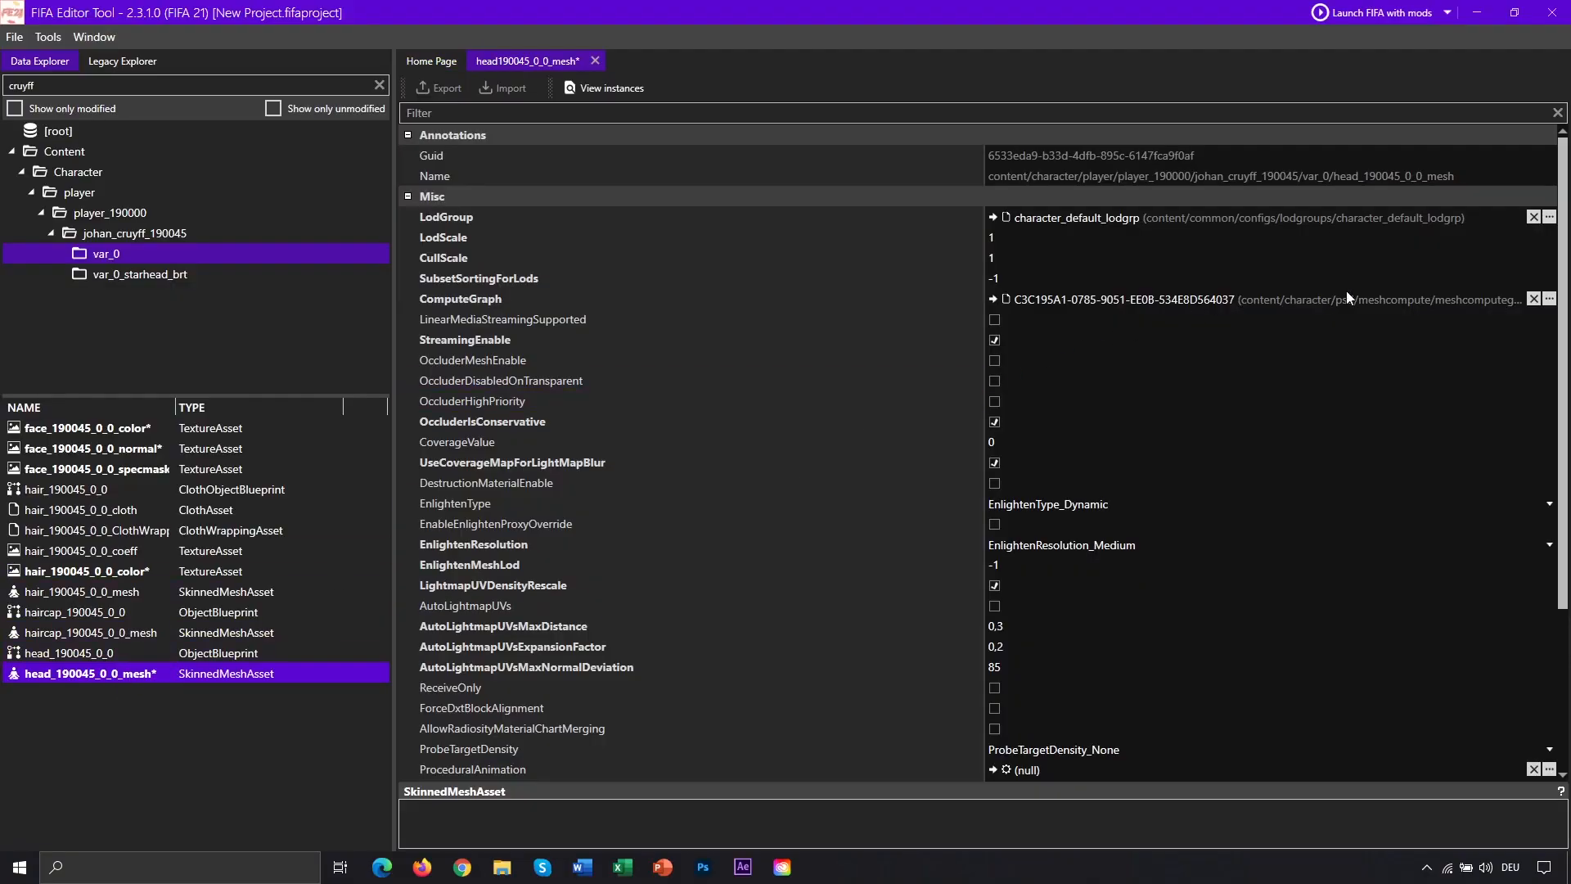
{"action": "left_click", "coordinate": [1548, 300]}
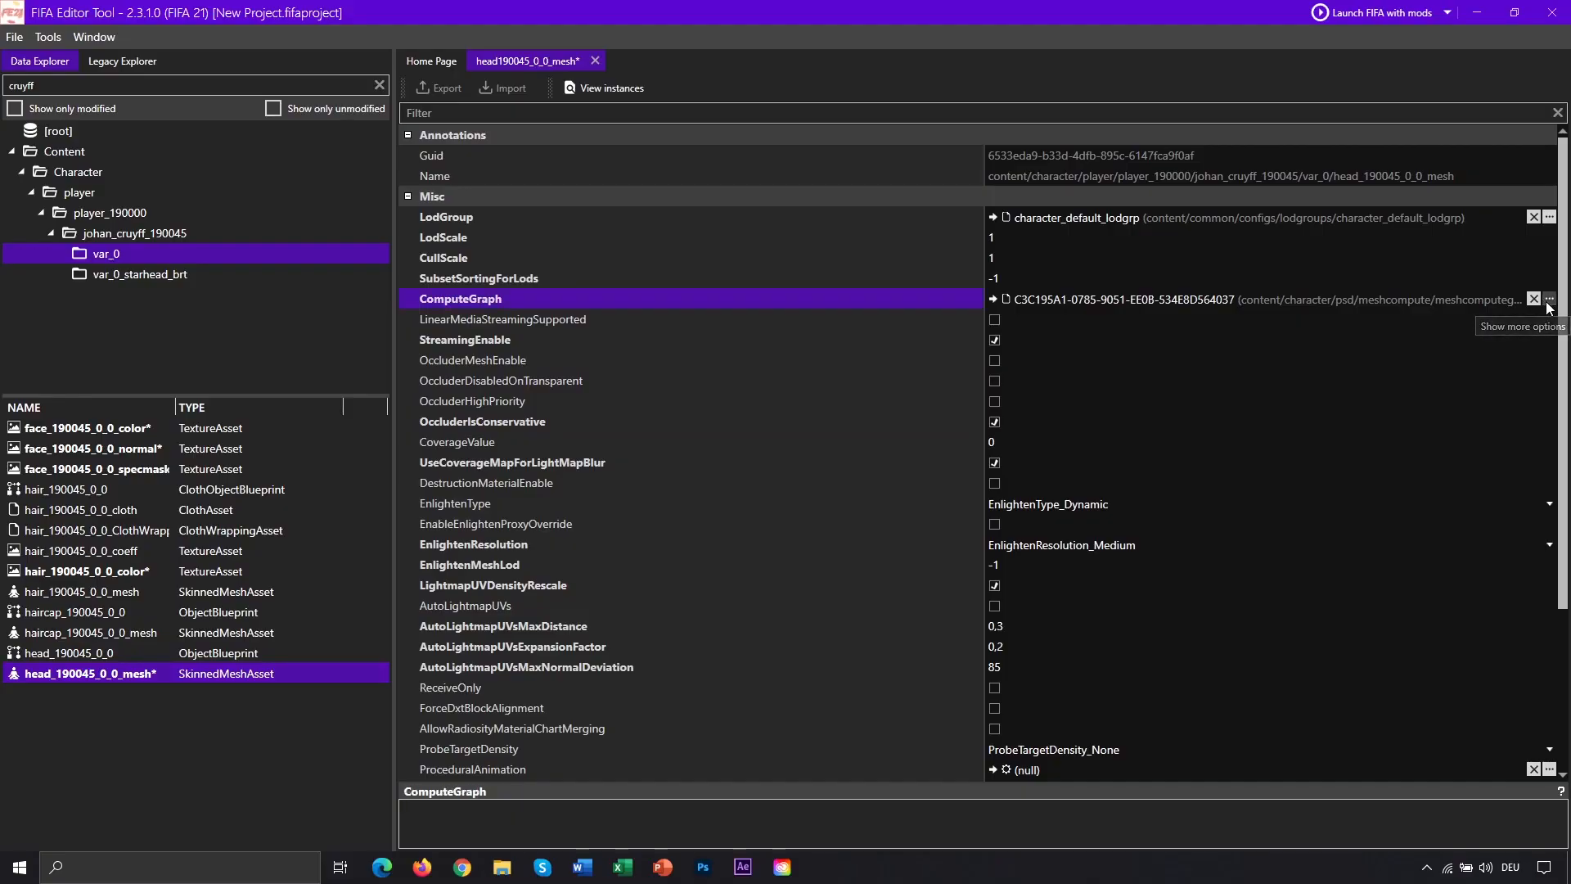
{"action": "left_click", "coordinate": [1265, 322]}
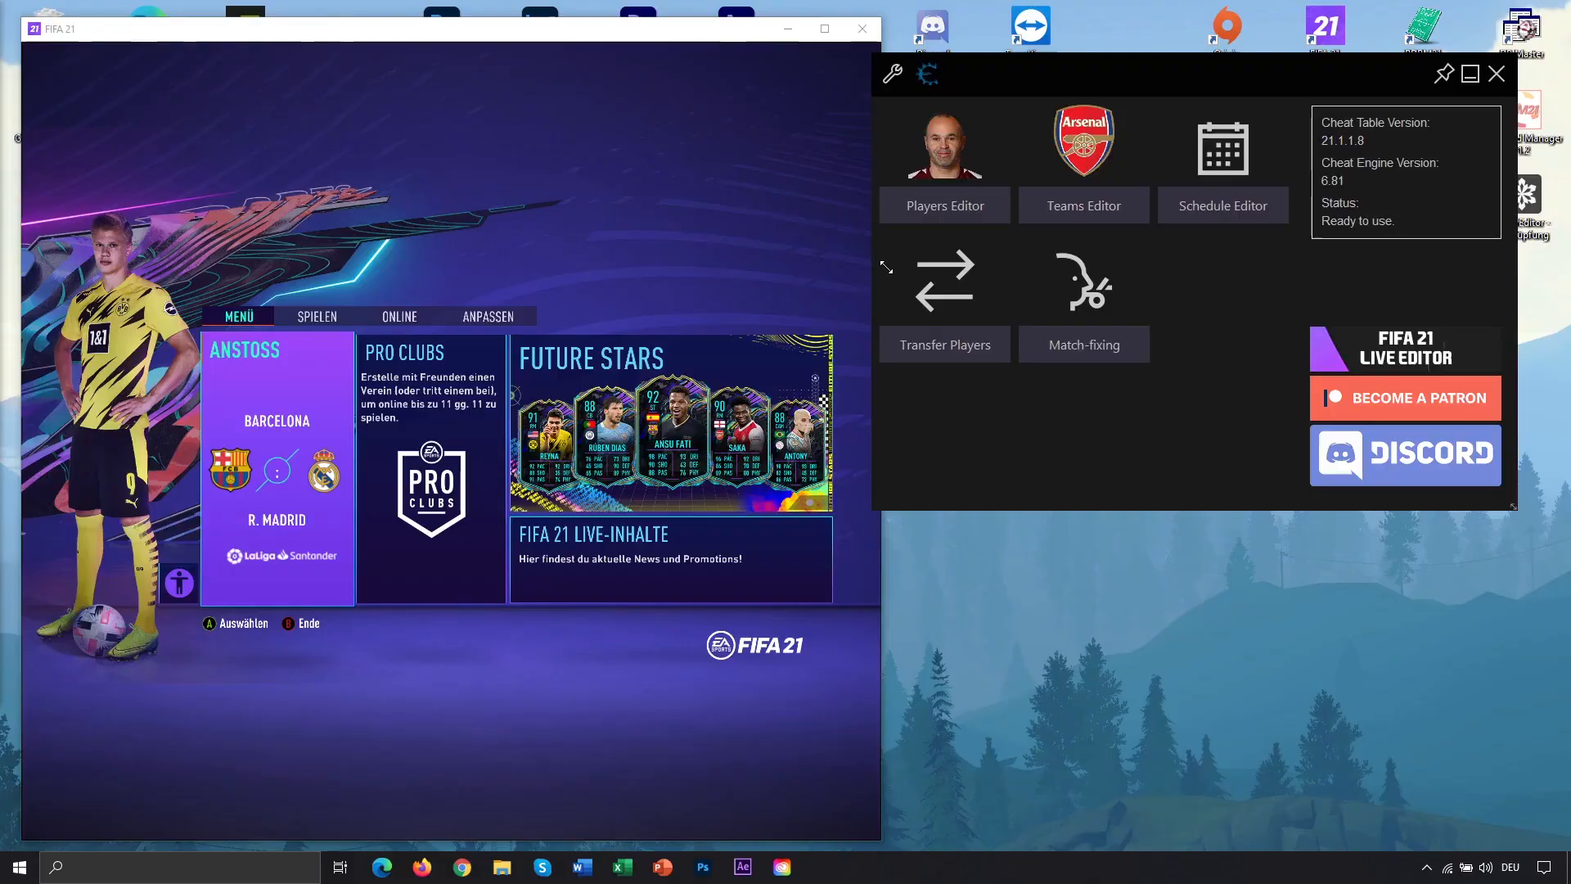
Step: In FIFA 21, move the live editor window clear of the game and open the Spieler bearbeiten screen from the Anpassen section
{"action": "left_click_drag", "start_coordinate": [1029, 66], "coordinate": [1052, 79]}
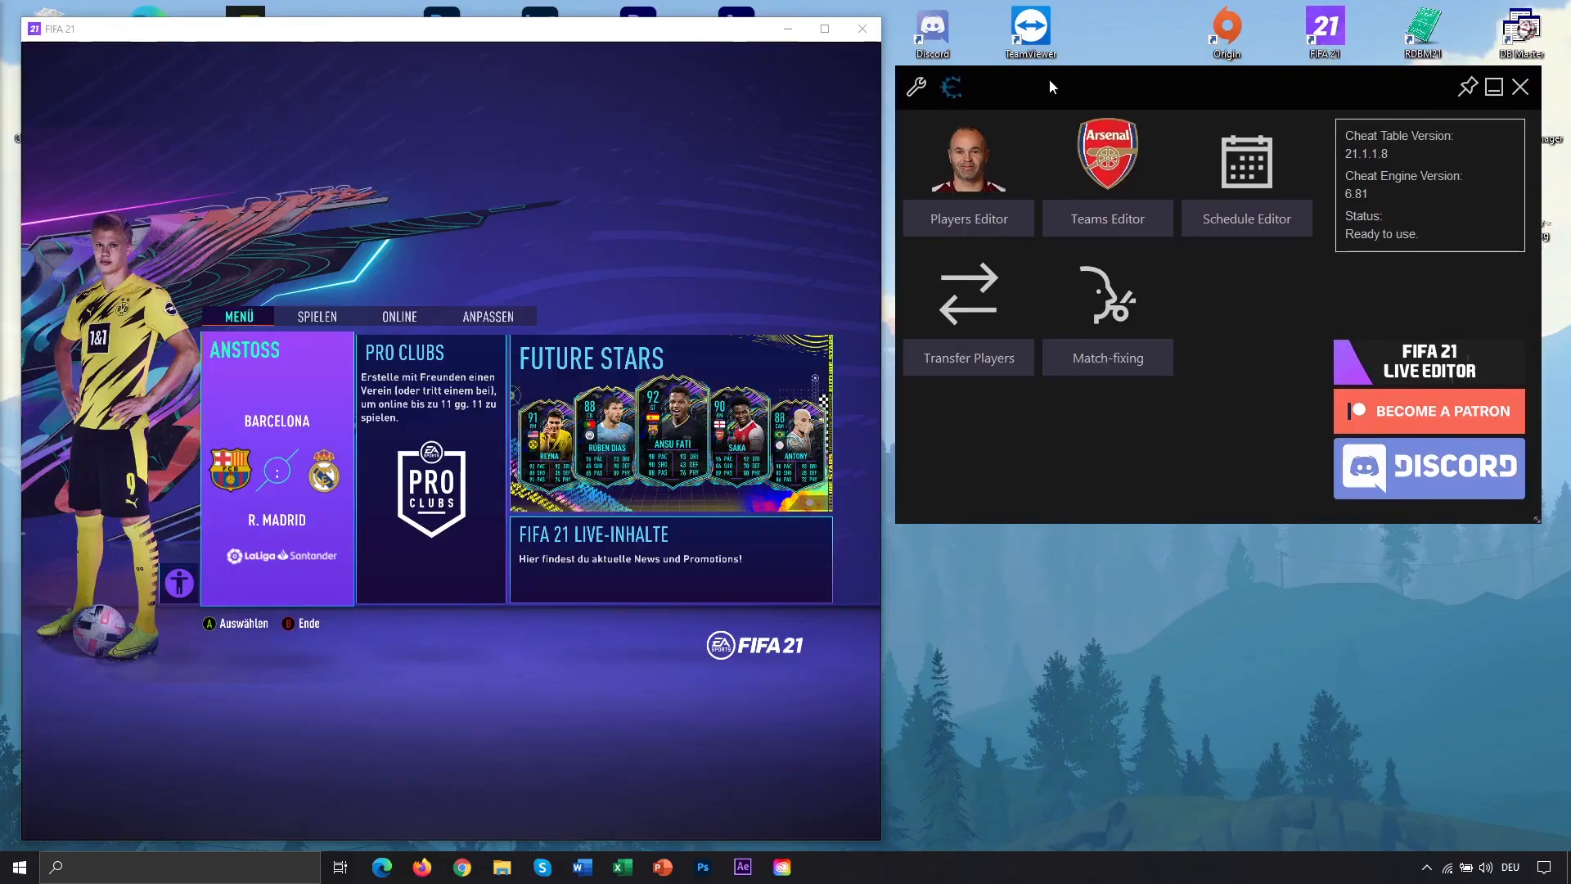
{"action": "left_click", "coordinate": [783, 137]}
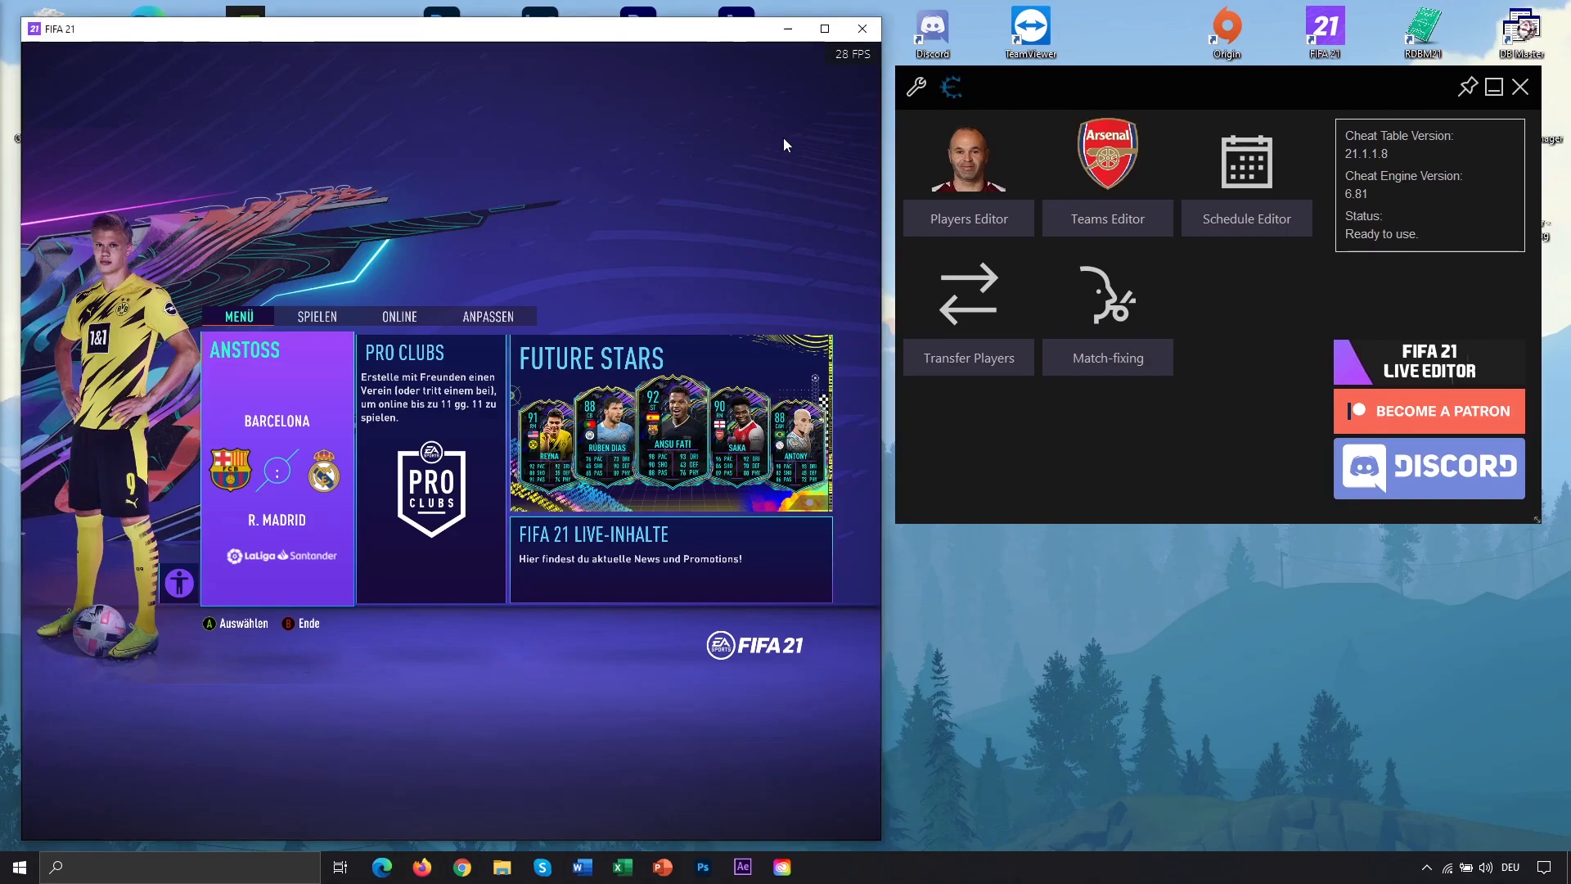
{"action": "key", "text": "Right"}
{"action": "key", "text": "Right"}
{"action": "key", "text": "Right"}
{"action": "key", "text": "Return"}
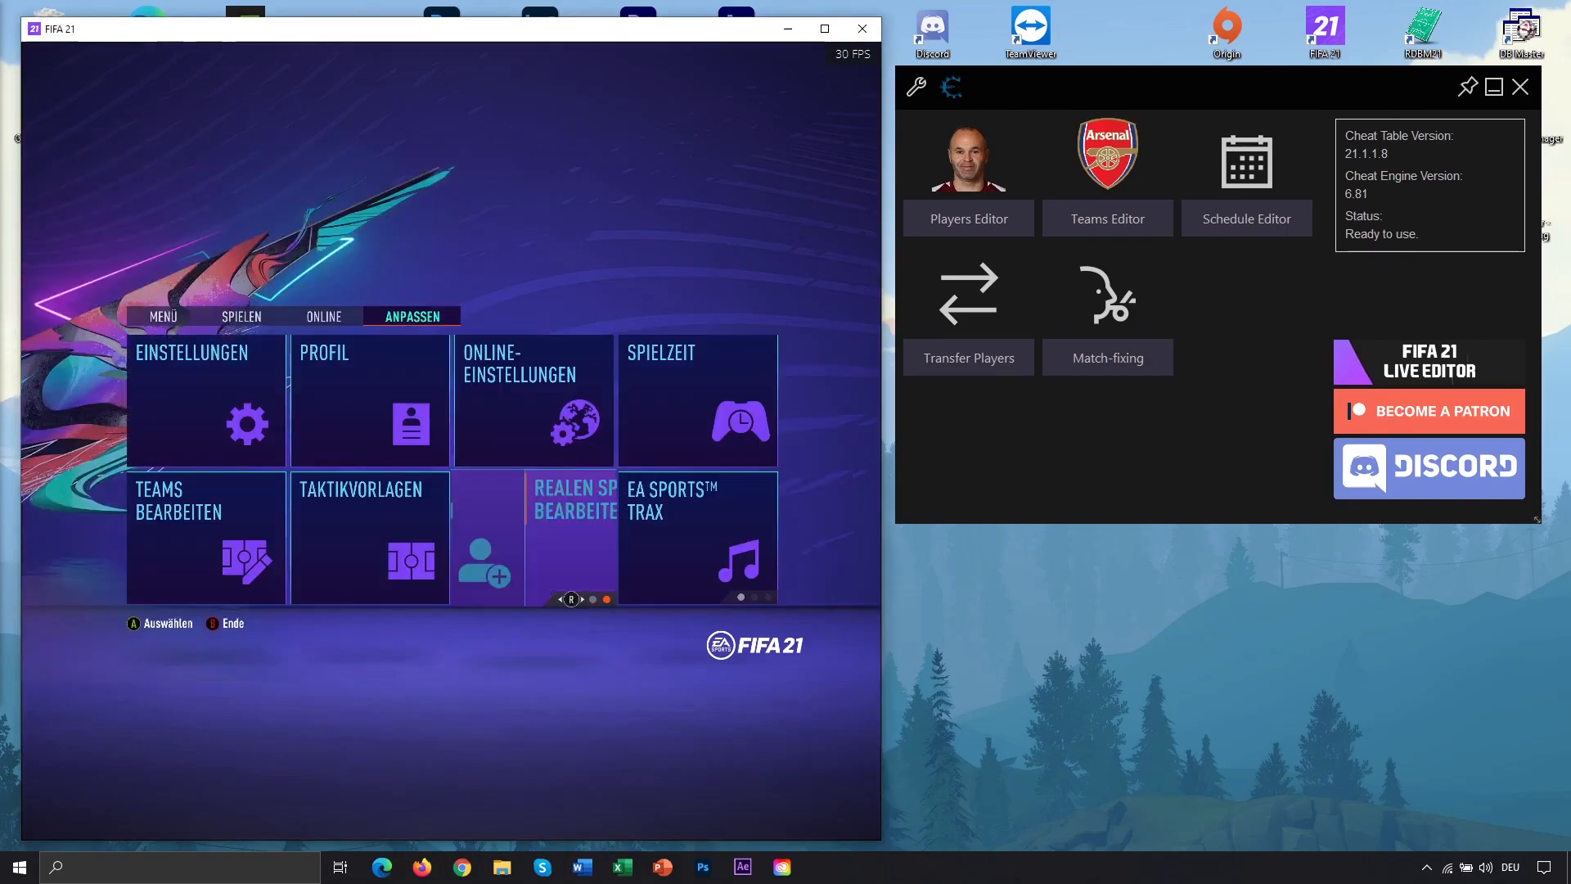
{"action": "key", "text": "Return"}
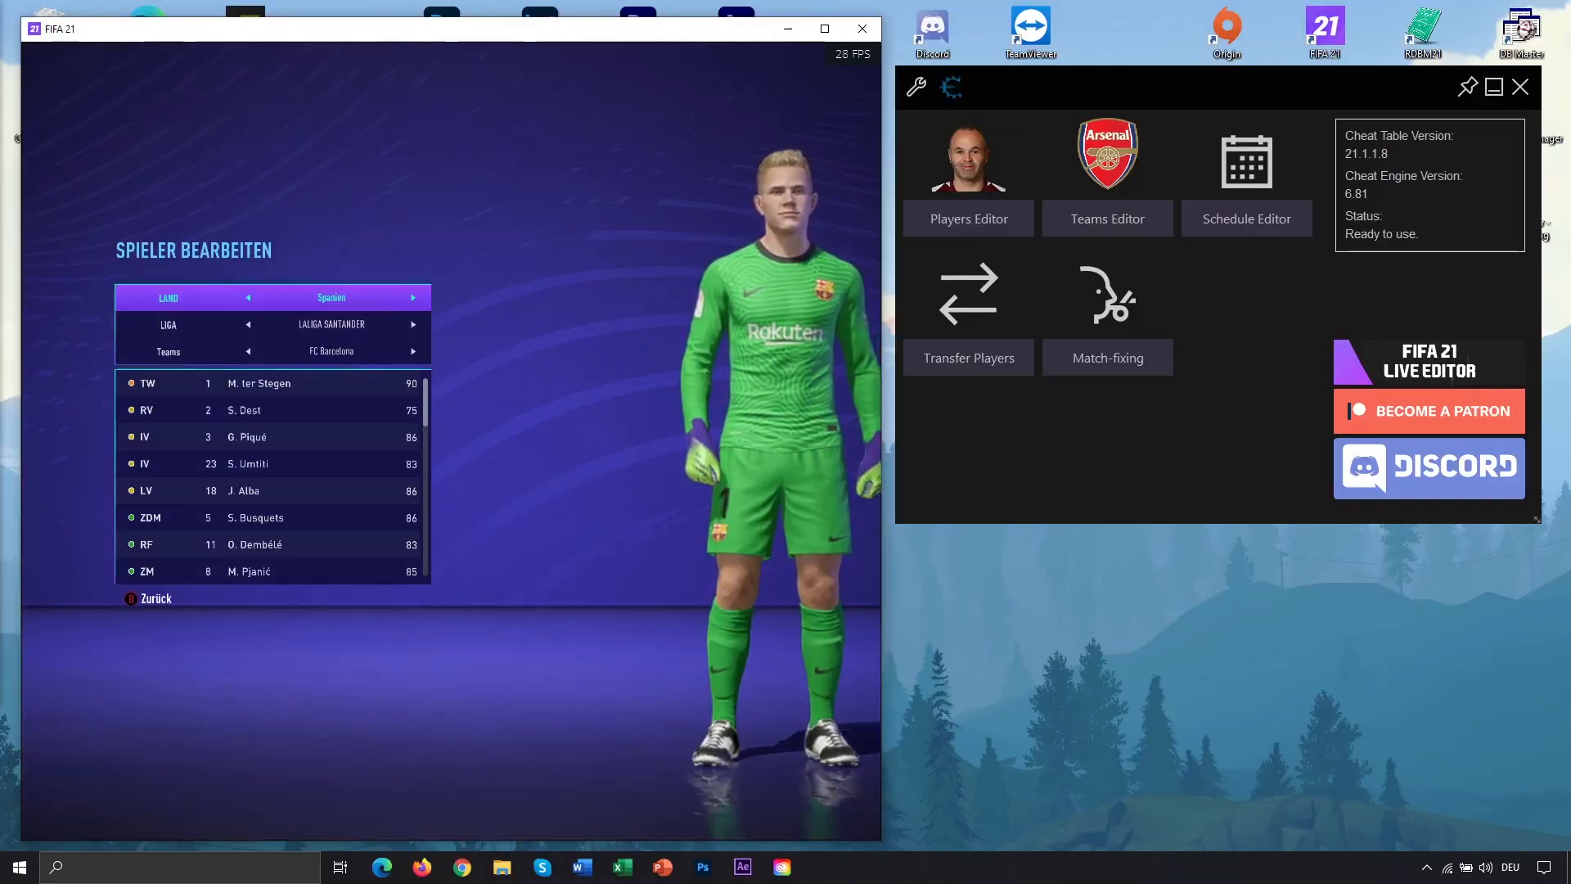
Step: Choose Italien, Serie A TIM and AC Mailand, and select S. Tonali in the squad list
{"action": "key", "text": "Right"}
{"action": "key", "text": "Right"}
{"action": "key", "text": "Right"}
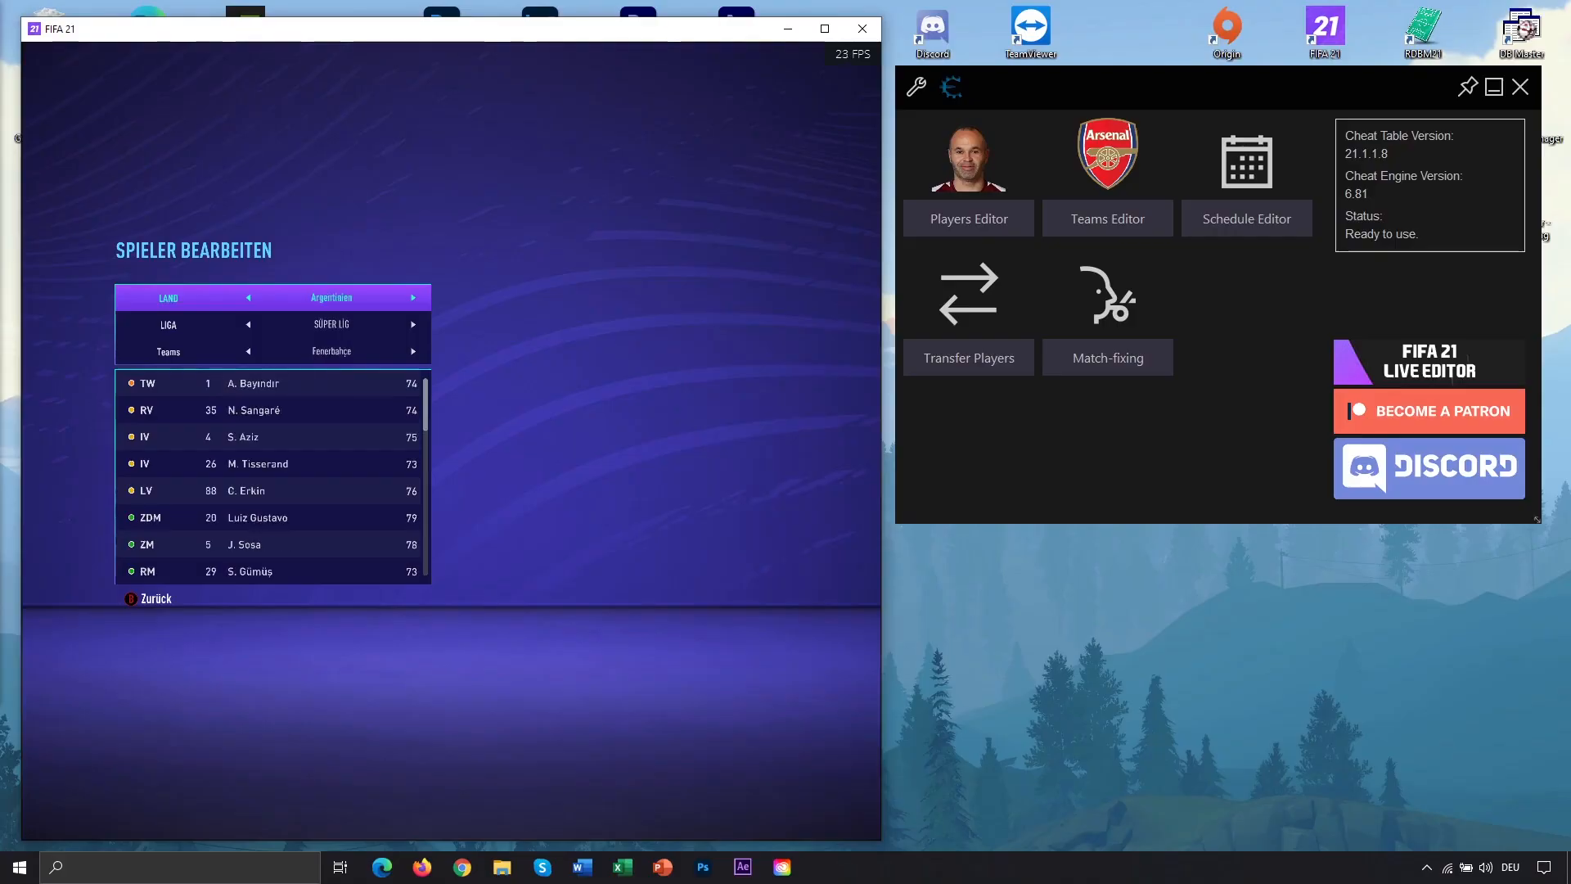
{"action": "key", "text": "Down"}
{"action": "key", "text": "Down"}
{"action": "key", "text": "Down"}
{"action": "key", "text": "Down"}
{"action": "key", "text": "Down"}
{"action": "key", "text": "Down"}
{"action": "key", "text": "Down"}
{"action": "key", "text": "Down"}
{"action": "key", "text": "Down"}
{"action": "key", "text": "Down"}
{"action": "key", "text": "Down"}
{"action": "key", "text": "Down"}
{"action": "key", "text": "Down"}
{"action": "key", "text": "Down"}
{"action": "key", "text": "Down"}
{"action": "key", "text": "Down"}
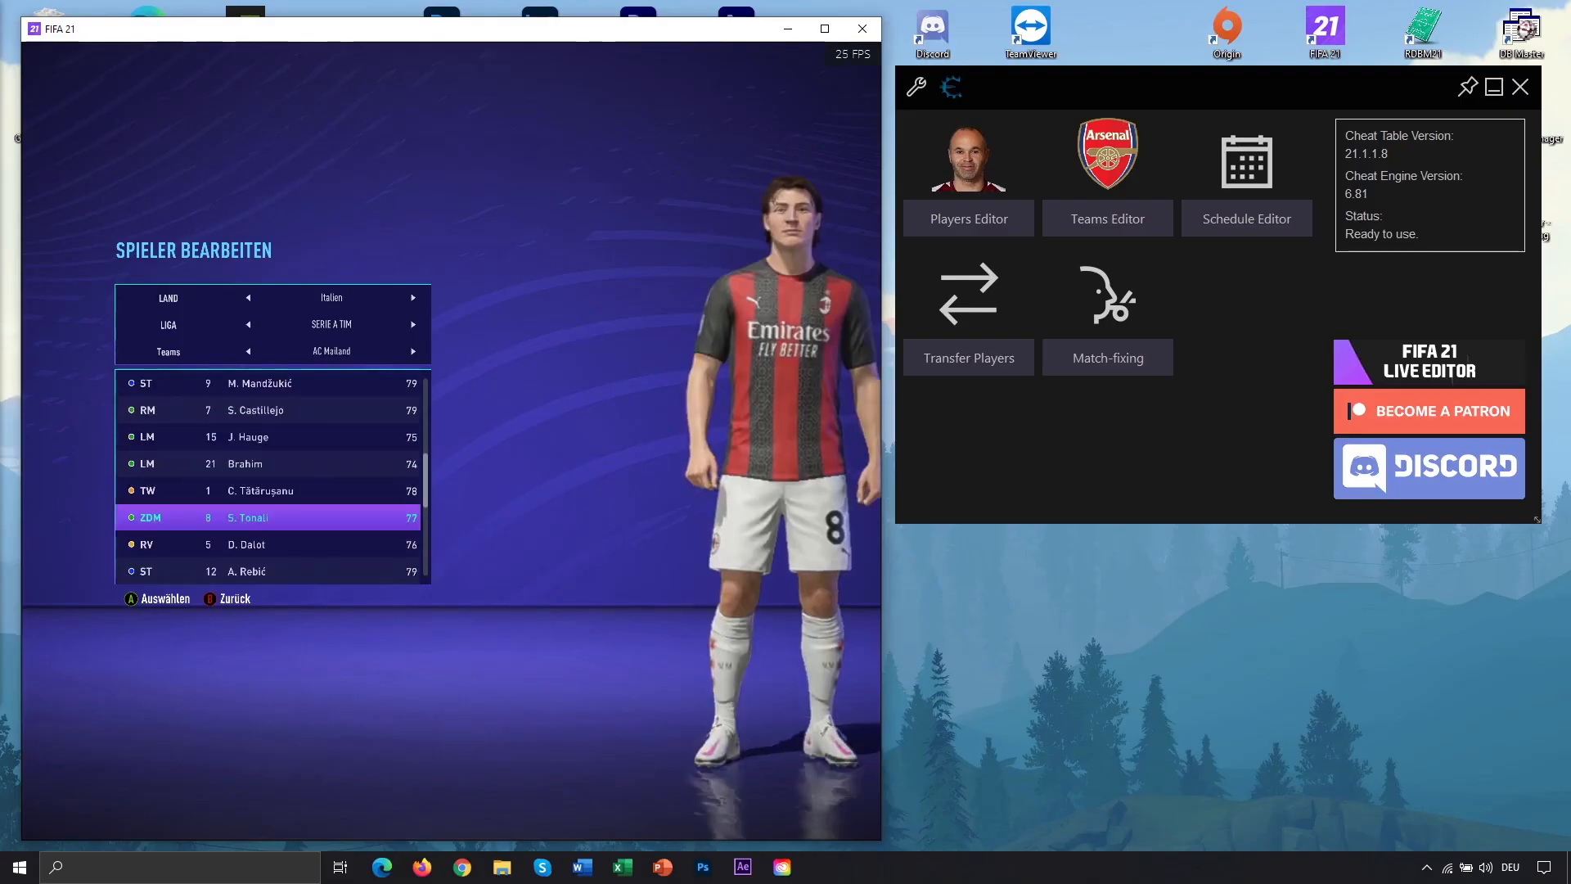
Step: In the Players Editor, set Tonali's Has High Quality Head to No, Head Asset ID to 190045 and Head Class Code to 0, and apply the changes
{"action": "left_click", "coordinate": [958, 221]}
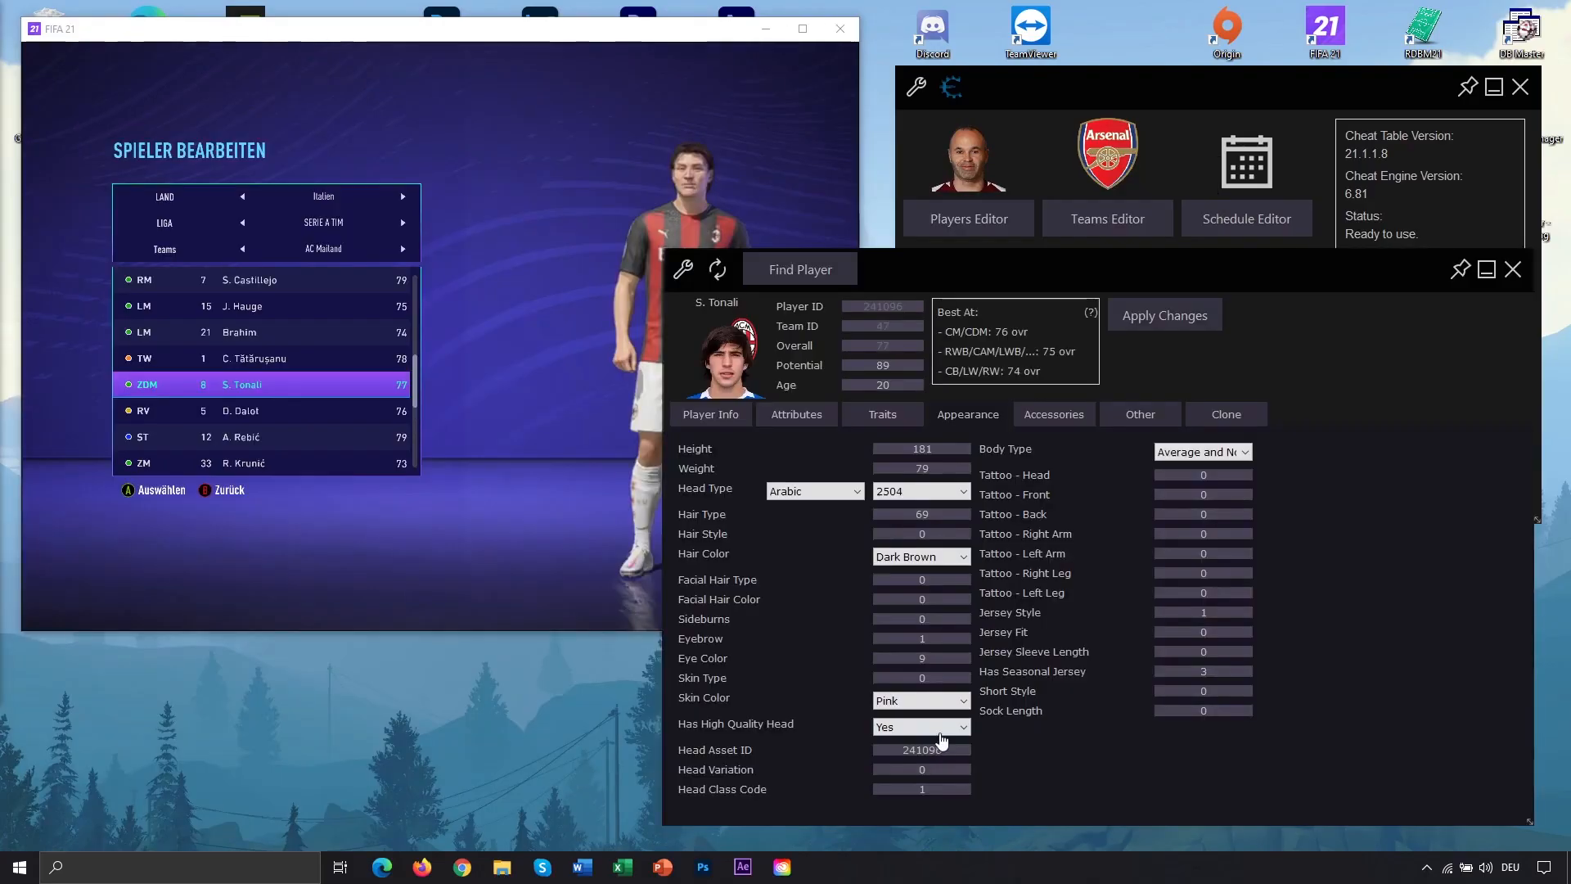
{"action": "left_click", "coordinate": [921, 726]}
{"action": "left_click", "coordinate": [940, 742]}
{"action": "left_click_drag", "start_coordinate": [953, 749], "coordinate": [876, 741]}
{"action": "type", "text": "190045"}
{"action": "left_click_drag", "start_coordinate": [912, 789], "coordinate": [1025, 781]}
{"action": "type", "text": "0"}
{"action": "left_click", "coordinate": [1164, 315]}
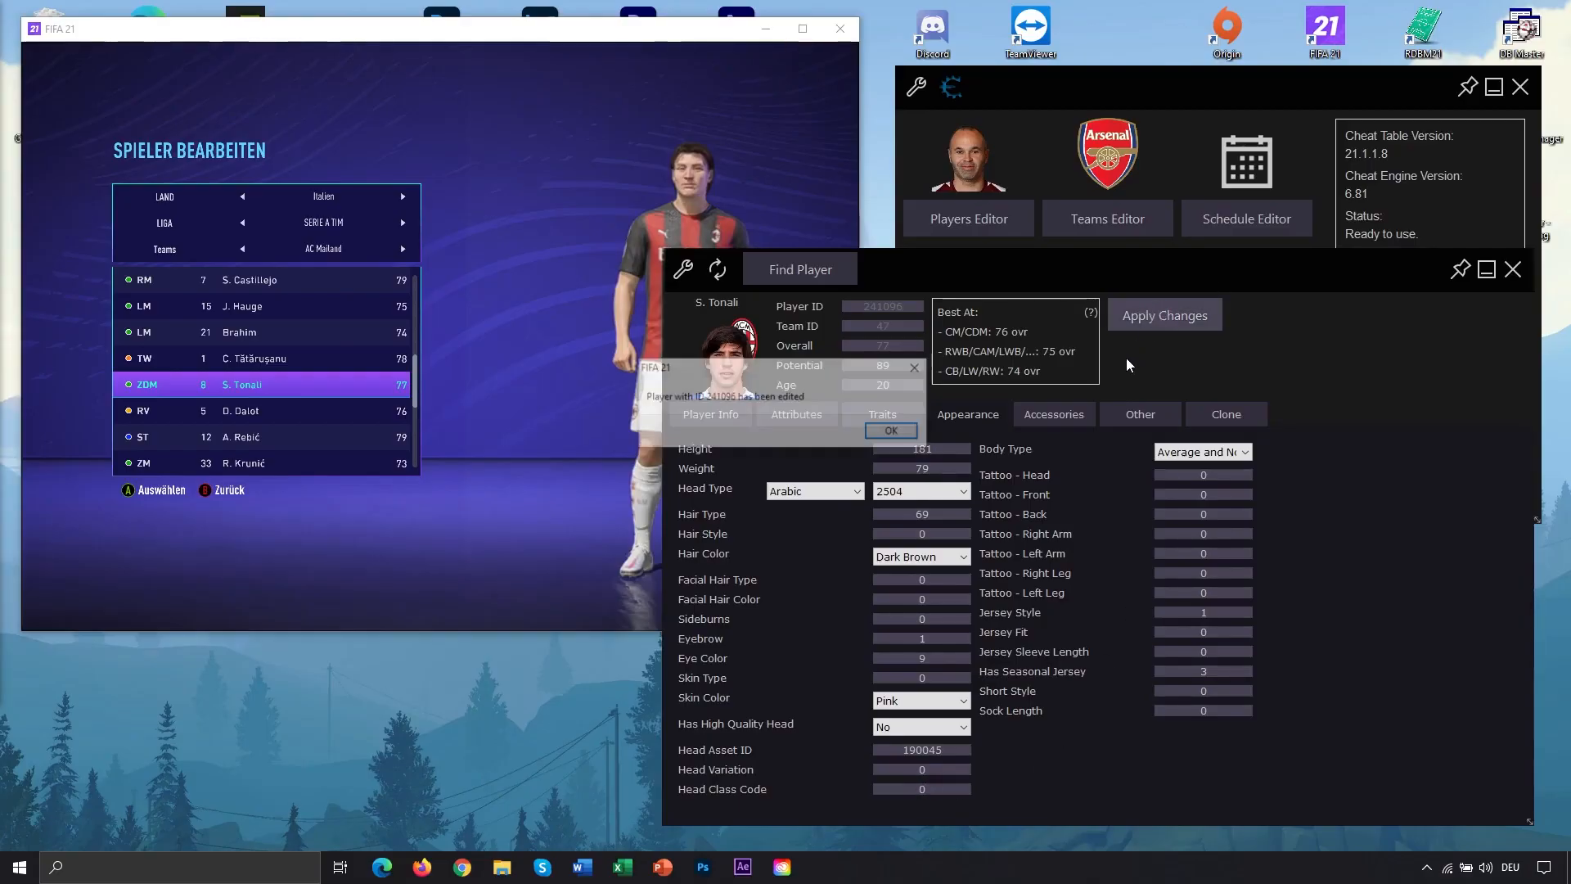
{"action": "left_click", "coordinate": [894, 431]}
Step: Return to the game and reselect S. Tonali in the squad list to reload his player model
{"action": "left_click", "coordinate": [602, 451]}
{"action": "key", "text": "Down"}
{"action": "key", "text": "Up"}
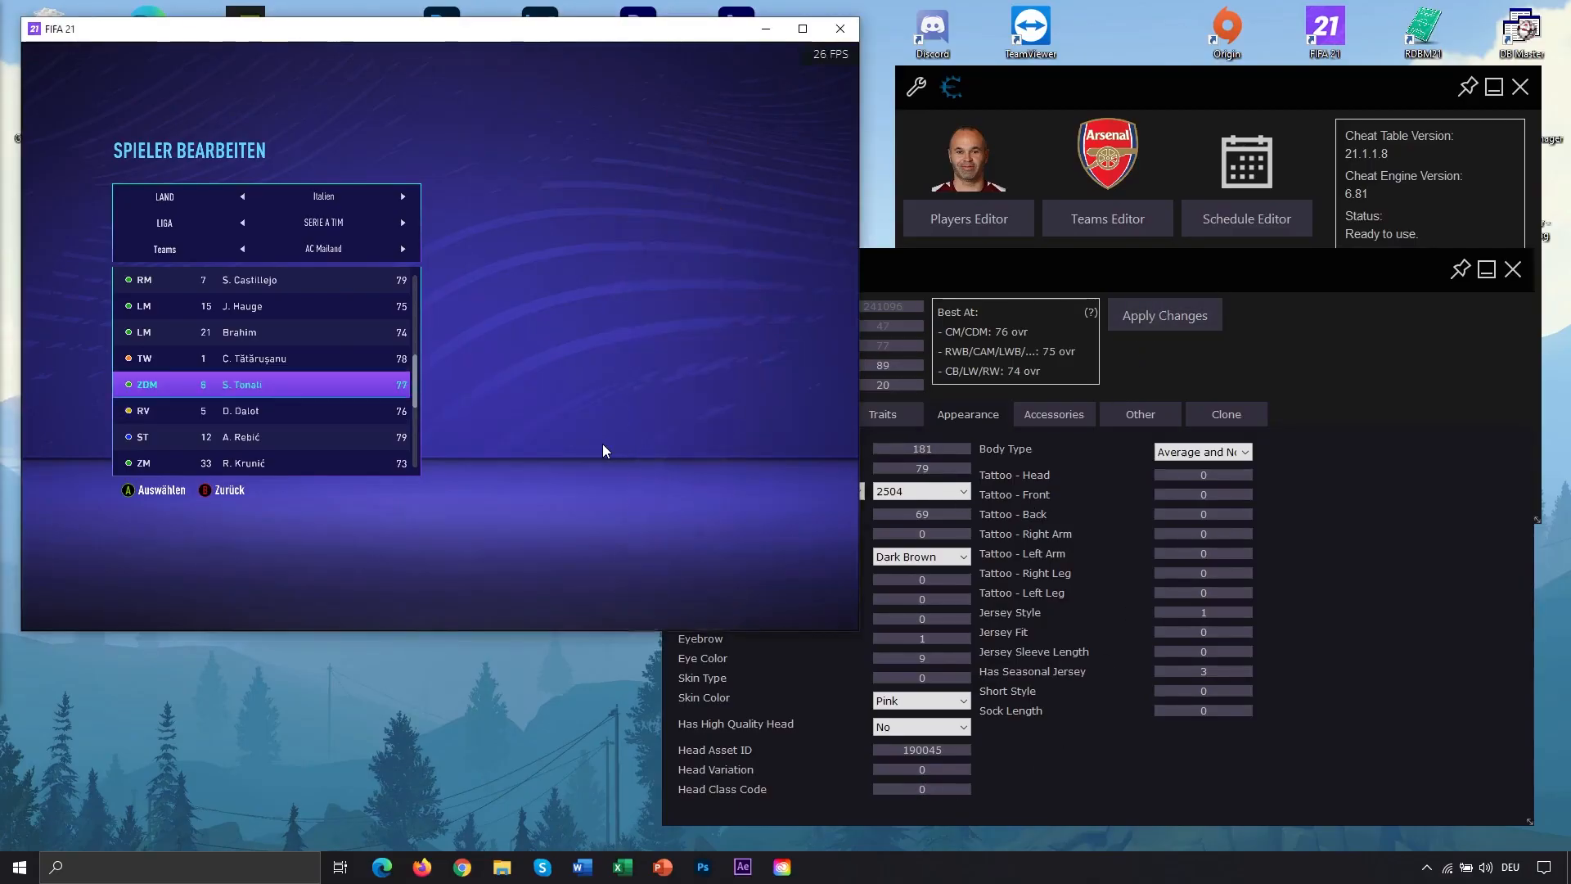